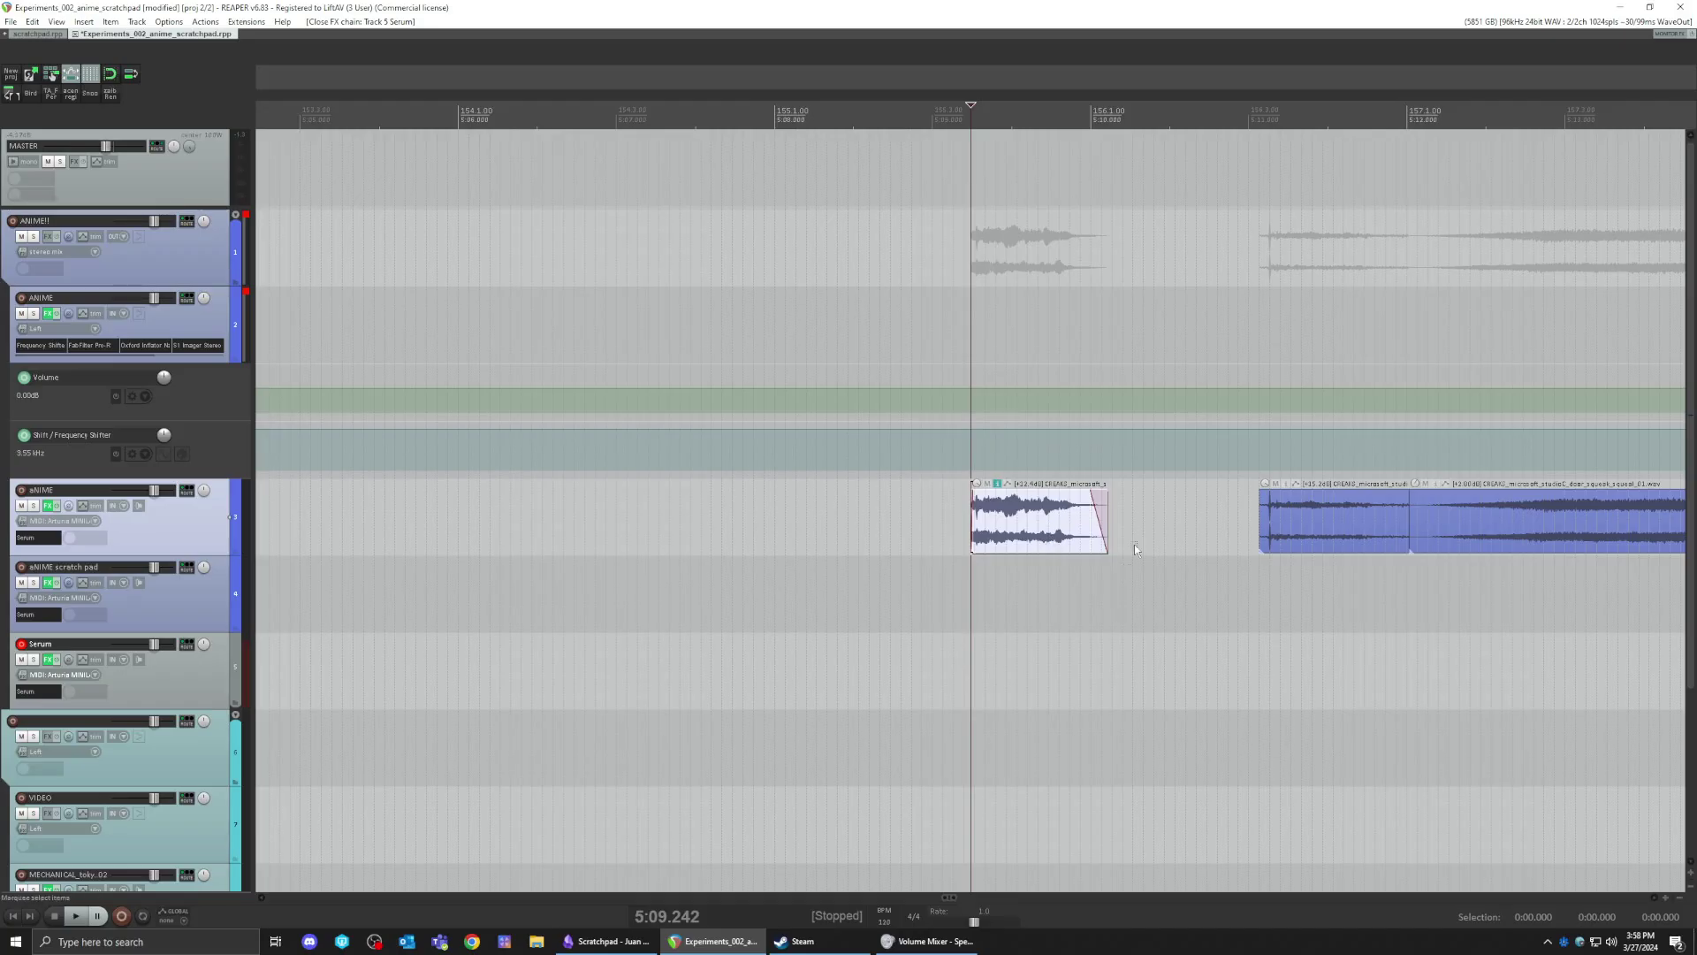
- Audition the short door squeal clip at 5:09 on the aNIME track below the envelope lanes
scroll(1051, 548, "up", 3)
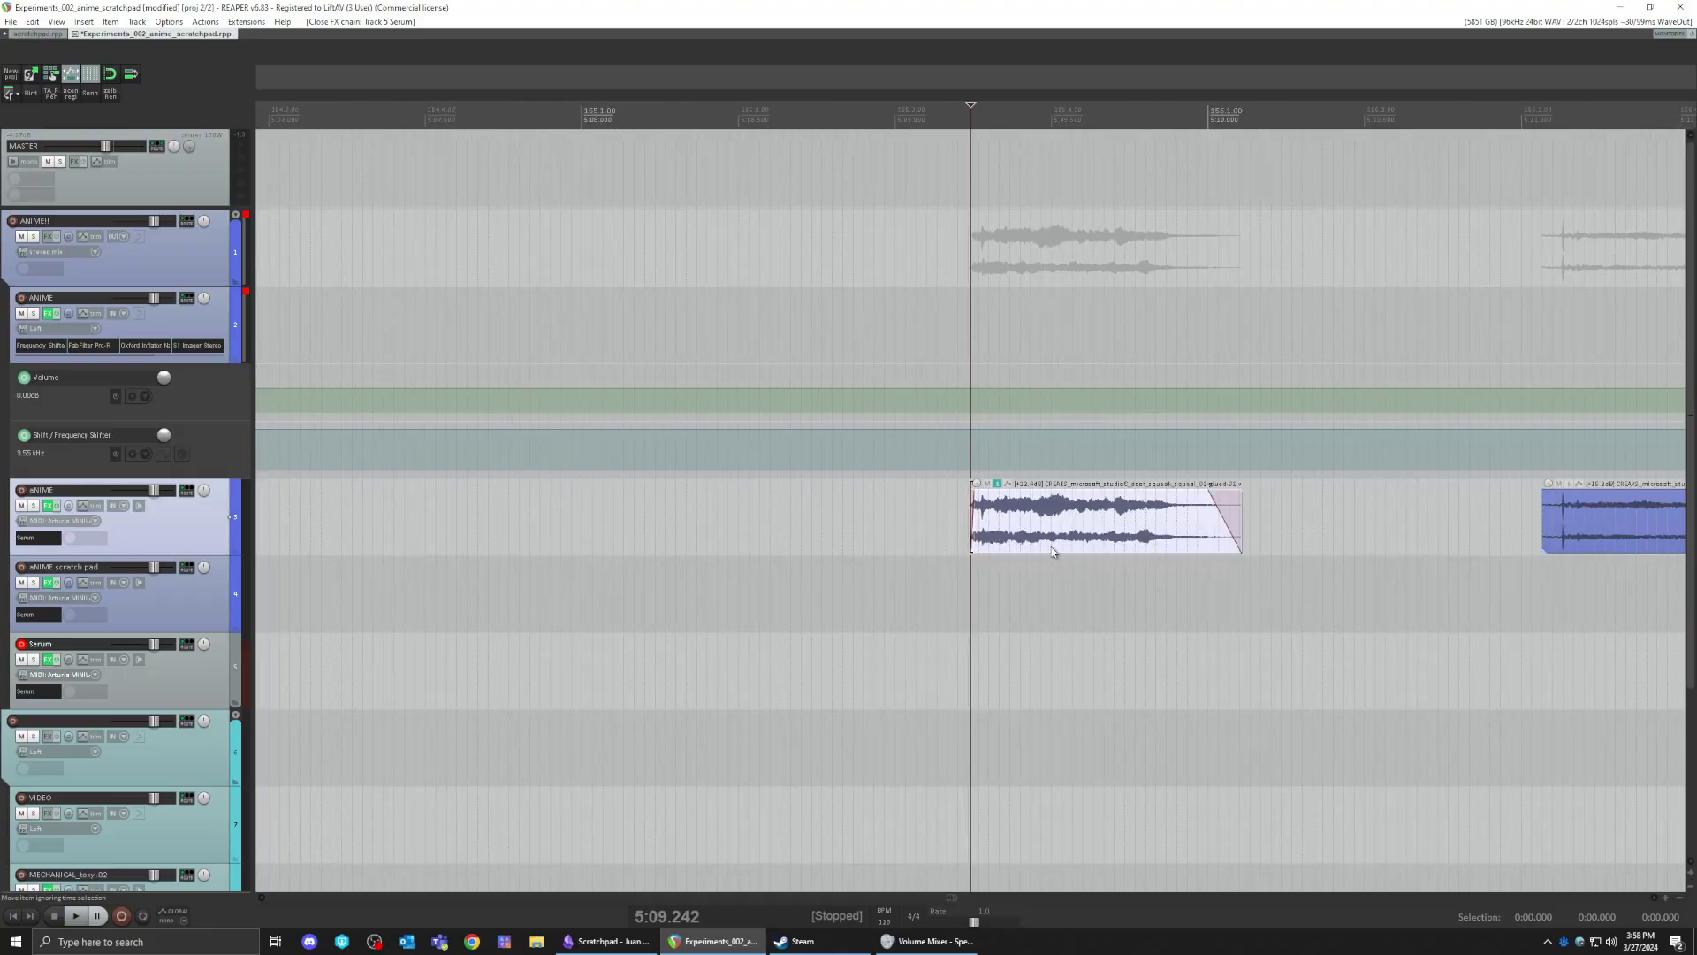
scroll(1027, 562, "right", 4)
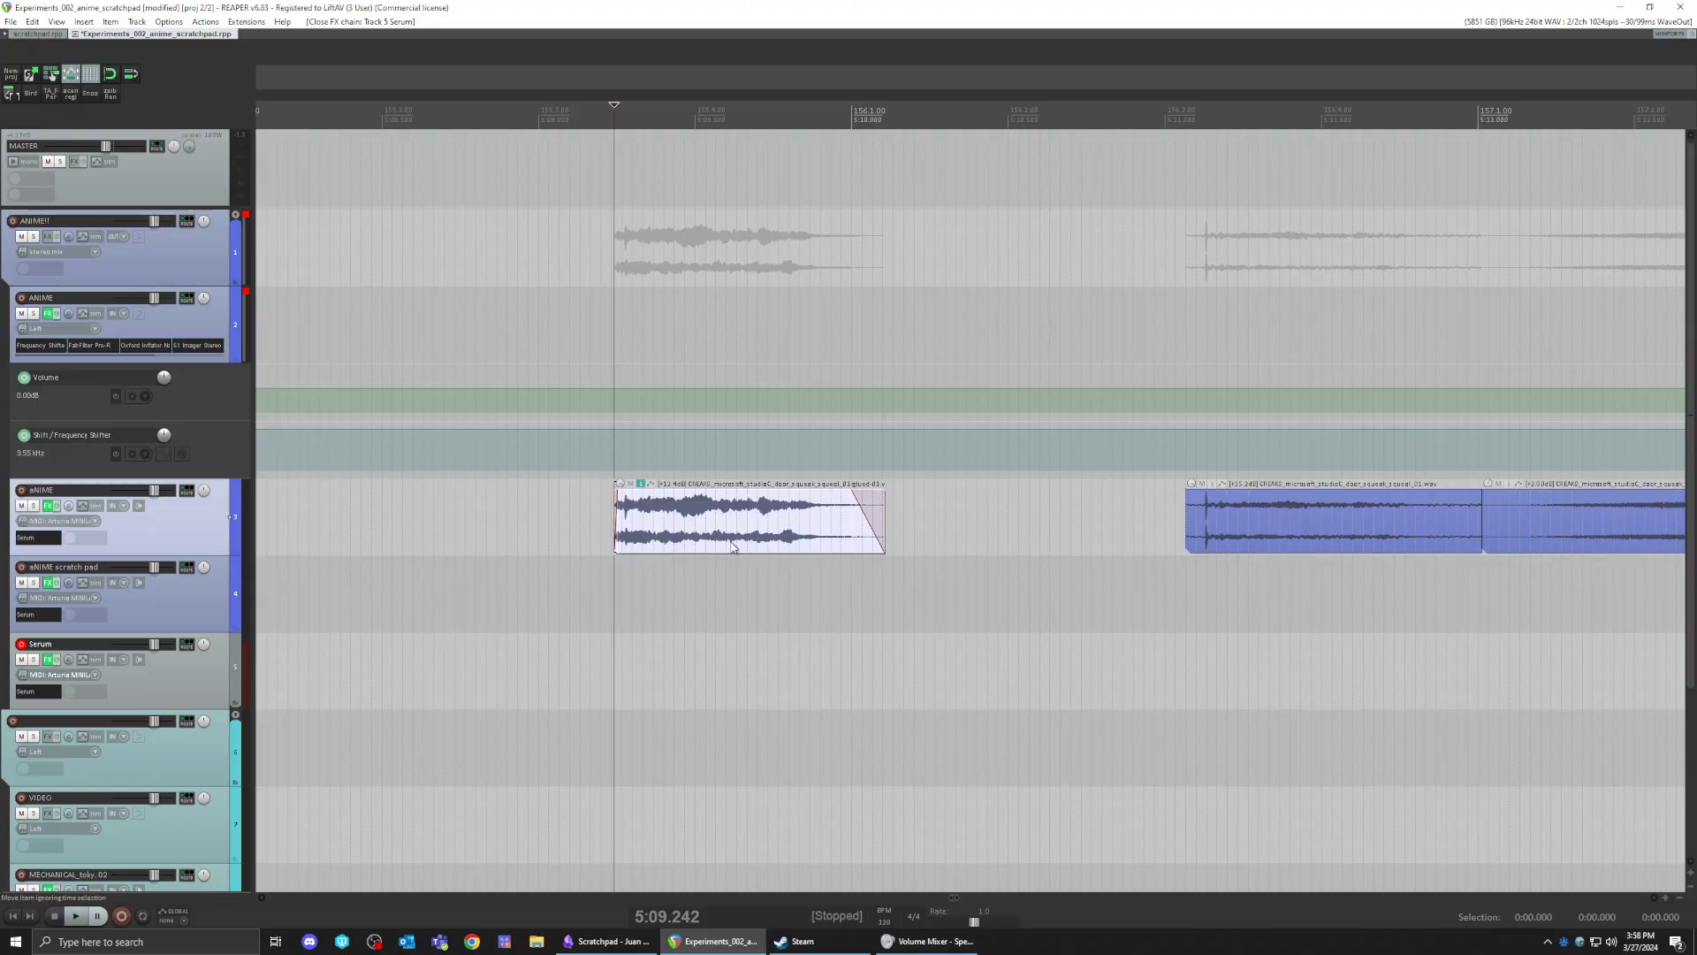
key("space")
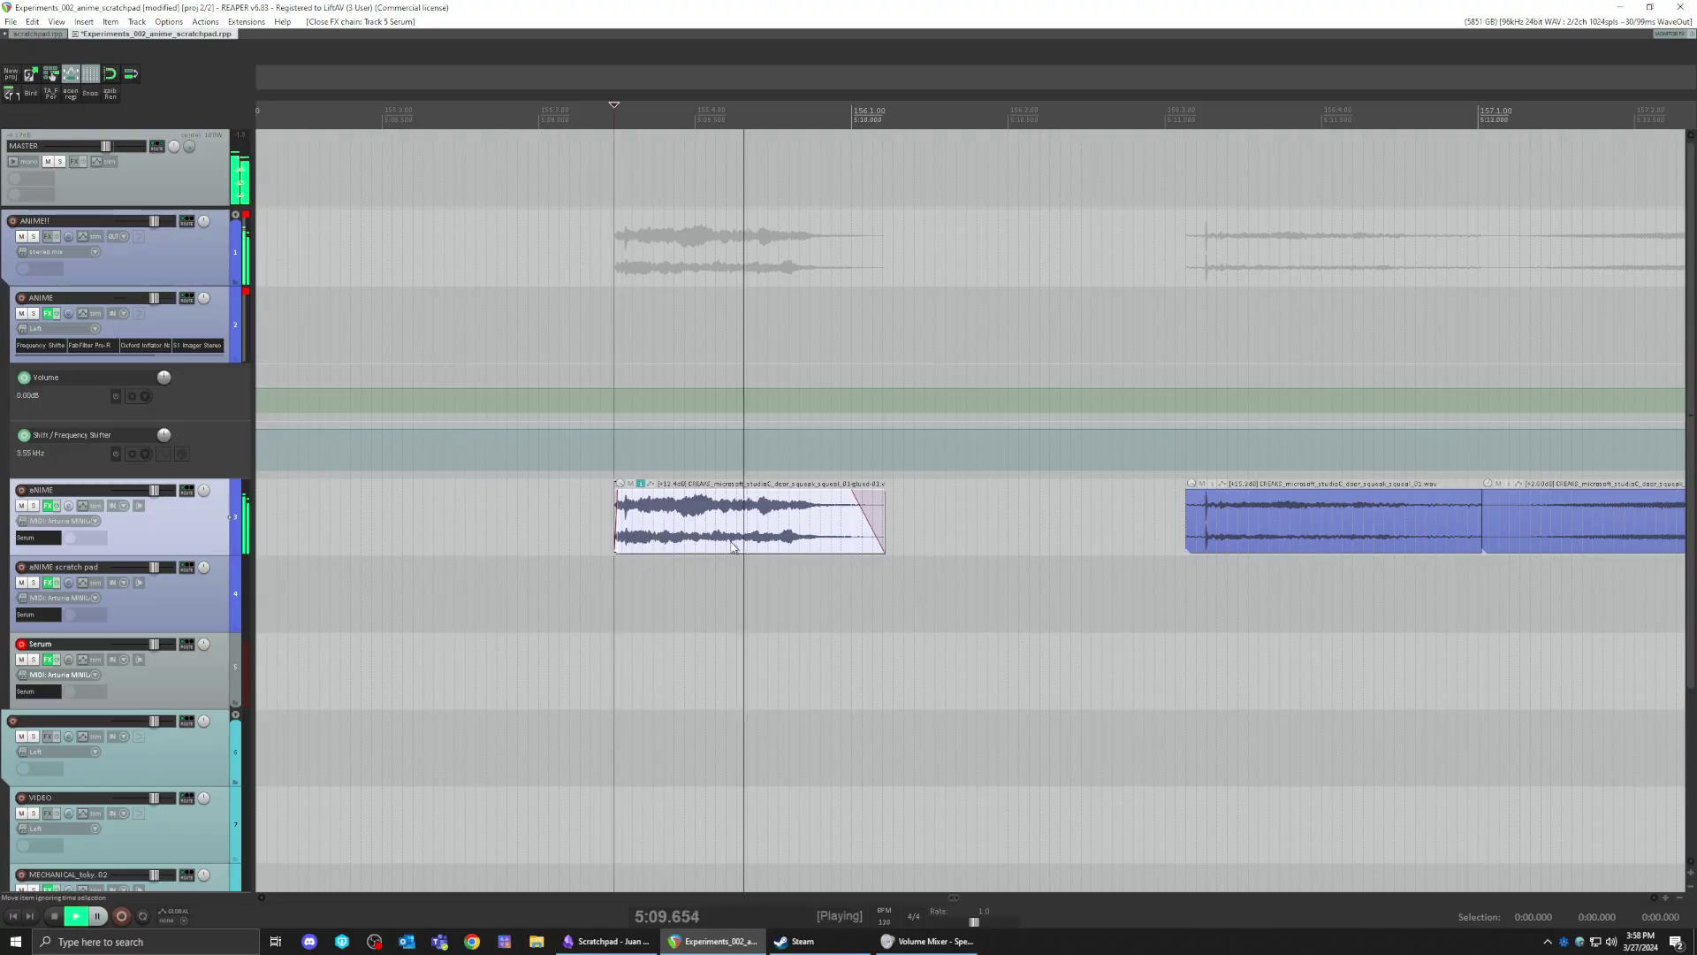
key("space")
key("space")
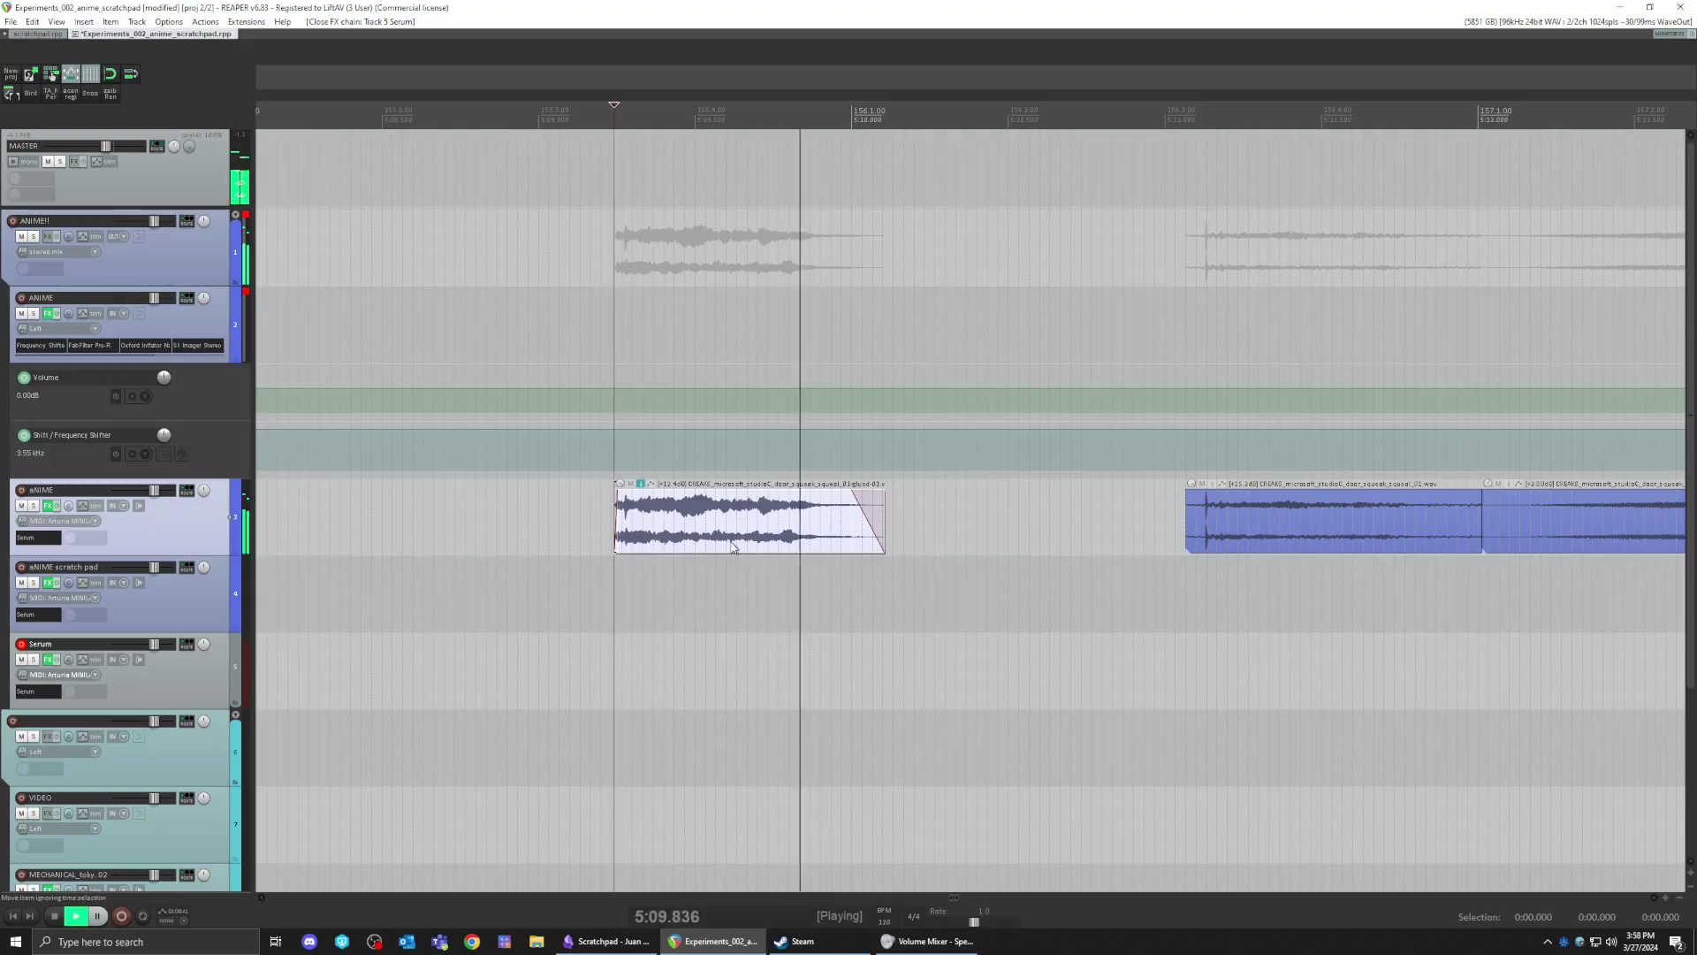
key("space")
scroll(814, 541, "down", 3)
scroll(988, 541, "down", 3)
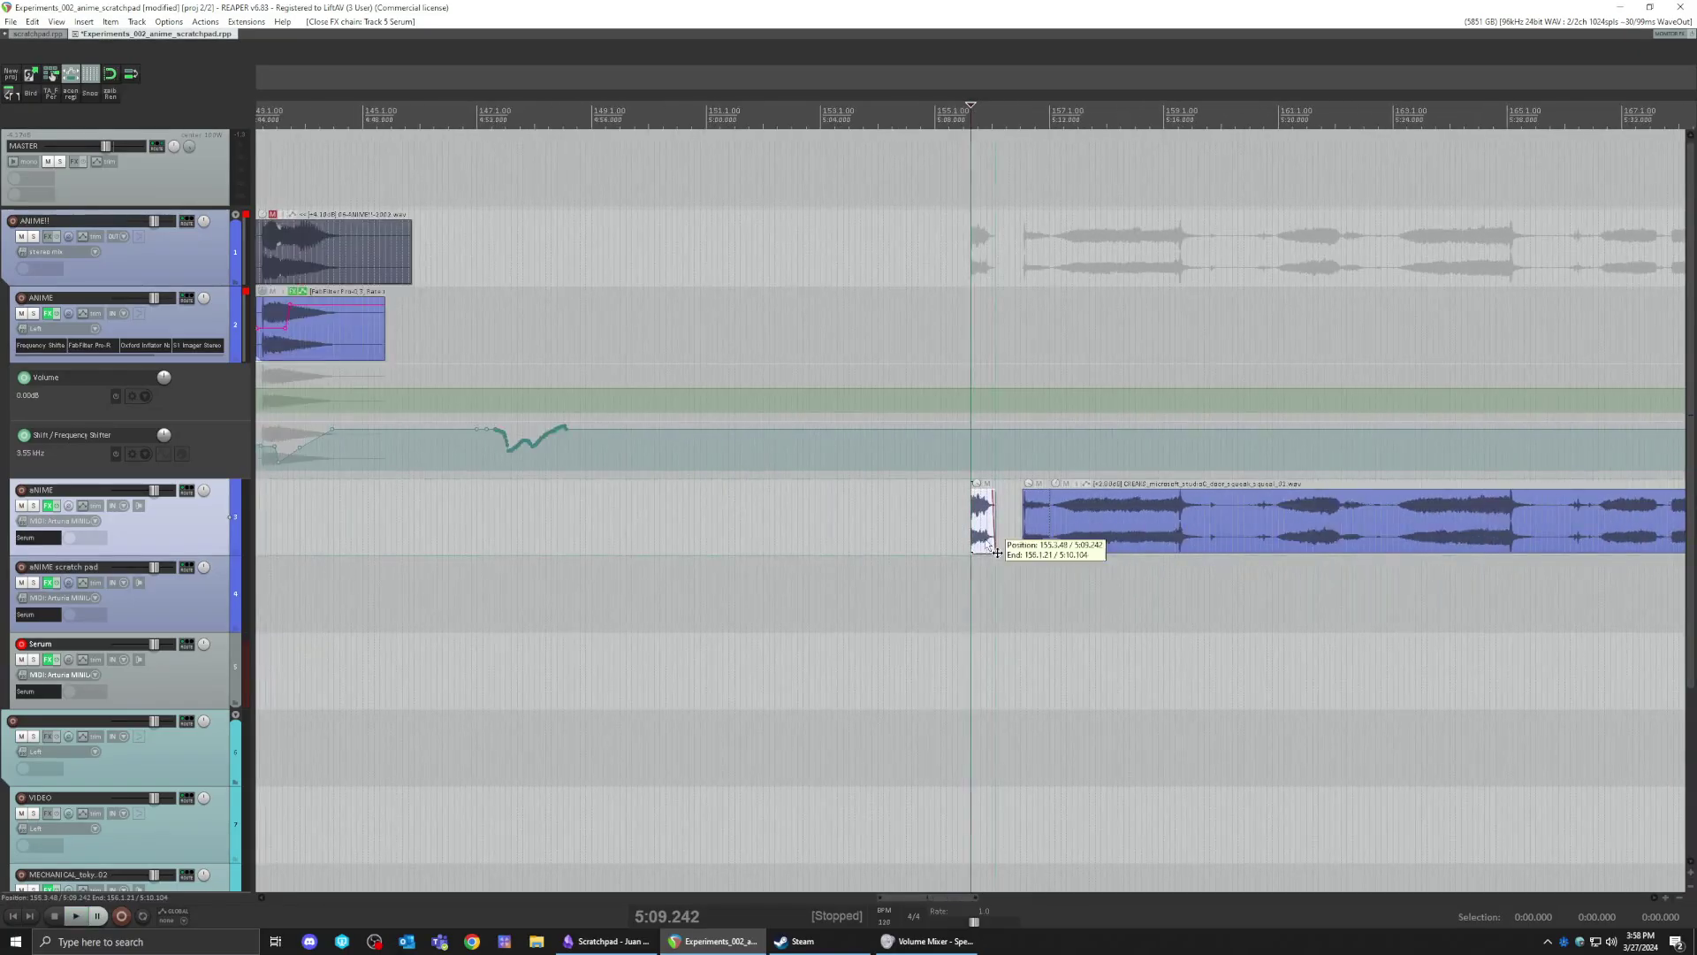
key("space")
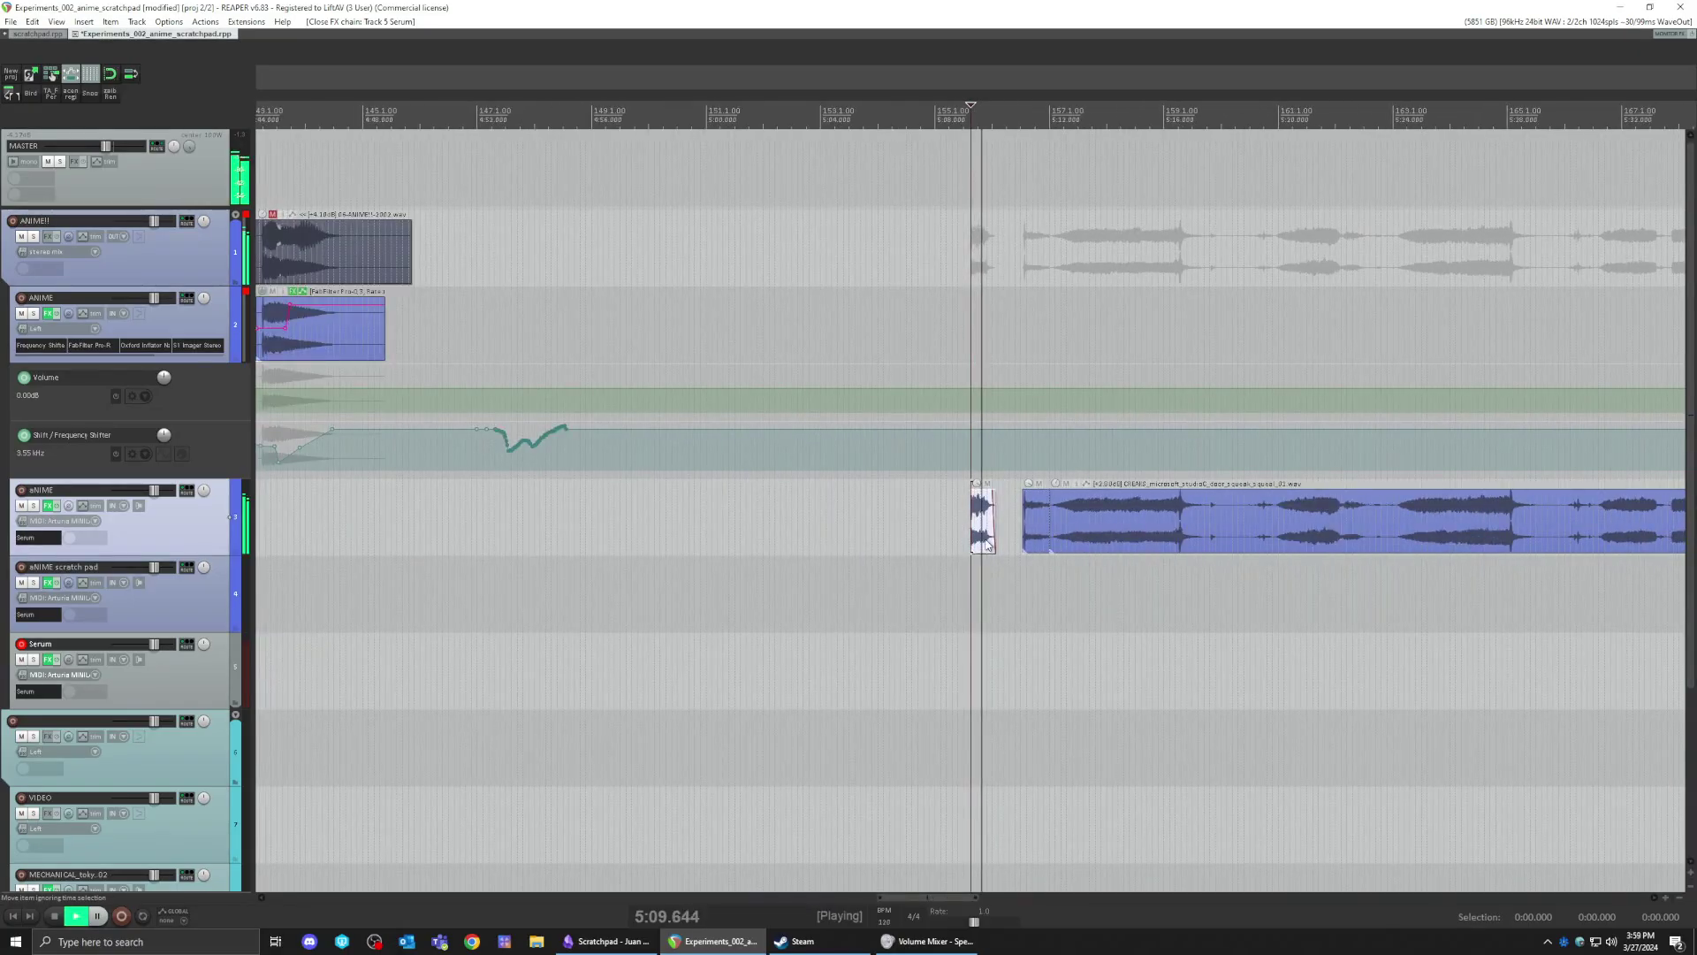
scroll(987, 541, "left", 5)
key("space")
- Play the fourth, sixth, third and first processed clips on the ANIME track to hear the designed sounds
left_click(686, 340)
scroll(861, 358, "up", 4)
left_click(707, 334)
scroll(872, 422, "down", 2)
key("space")
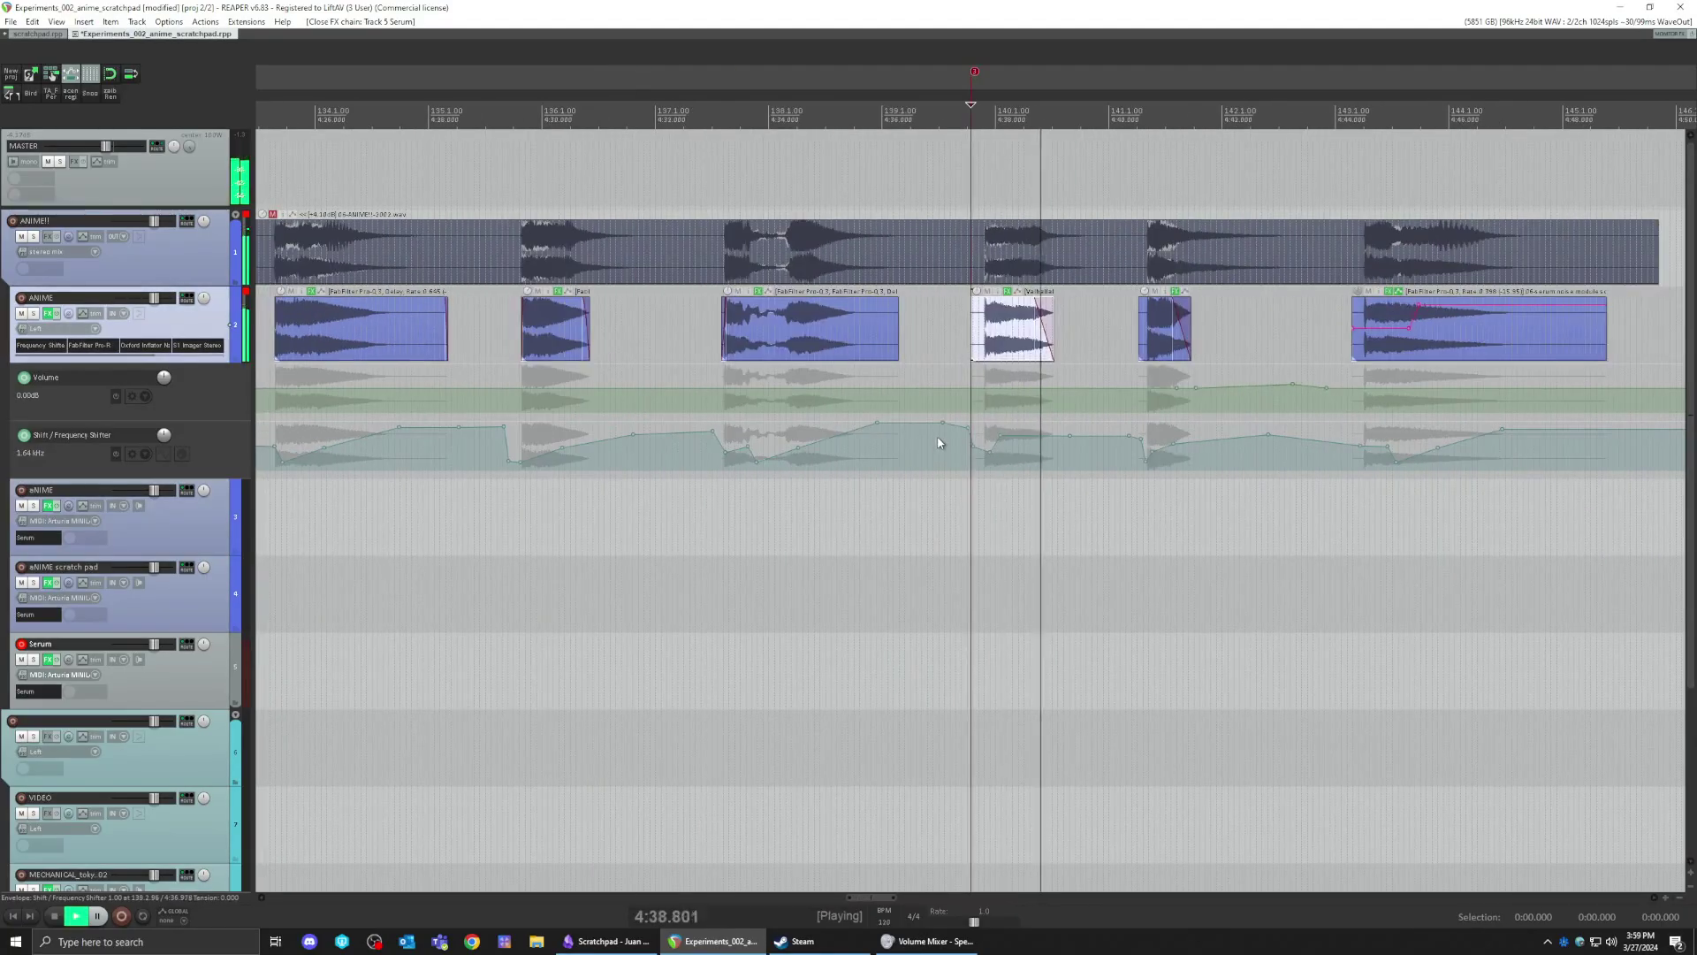
left_click(1421, 349)
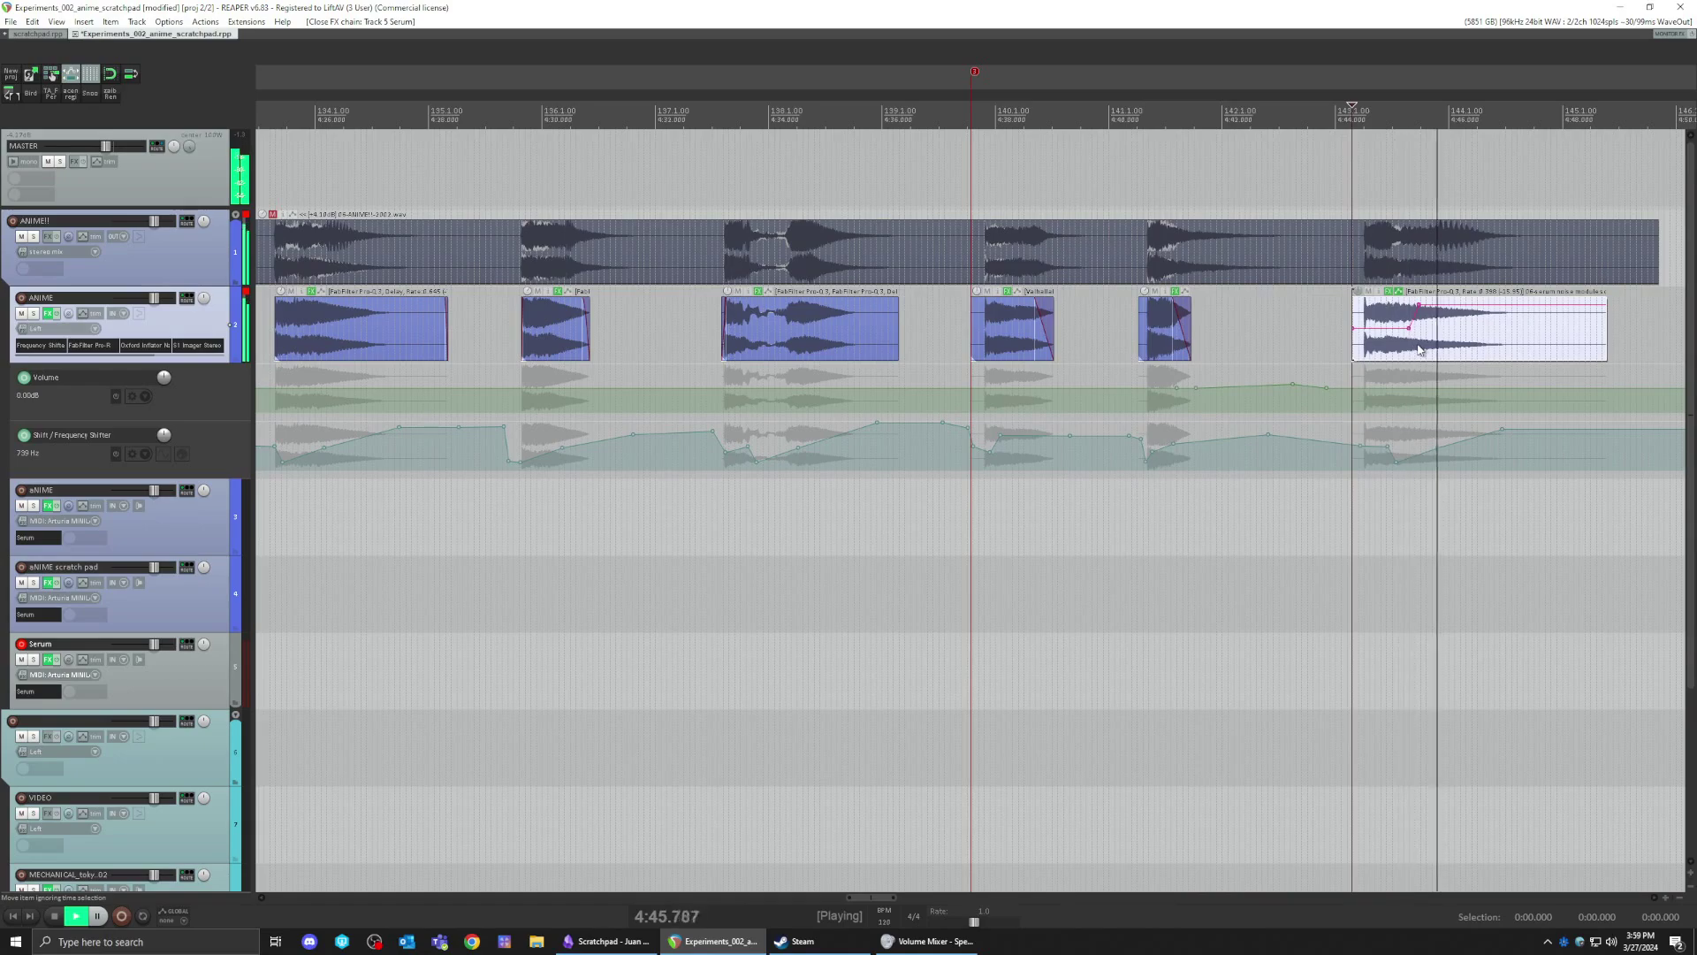
left_click(810, 351)
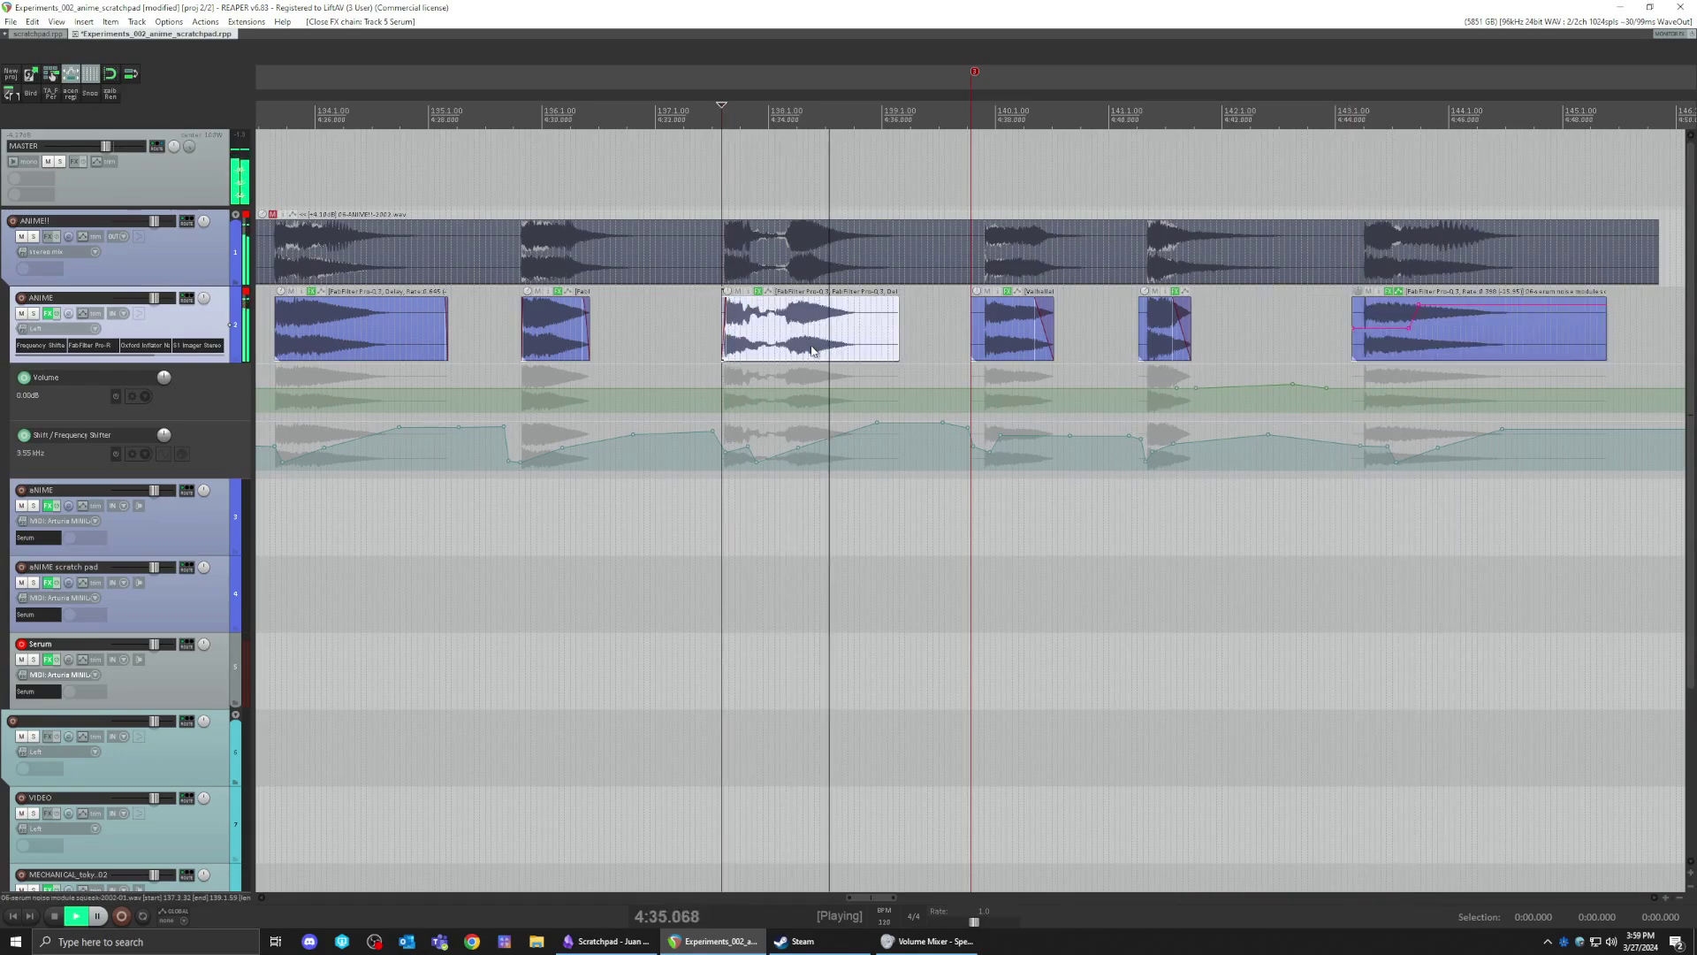
left_click(416, 332)
scroll(383, 348, "left", 2)
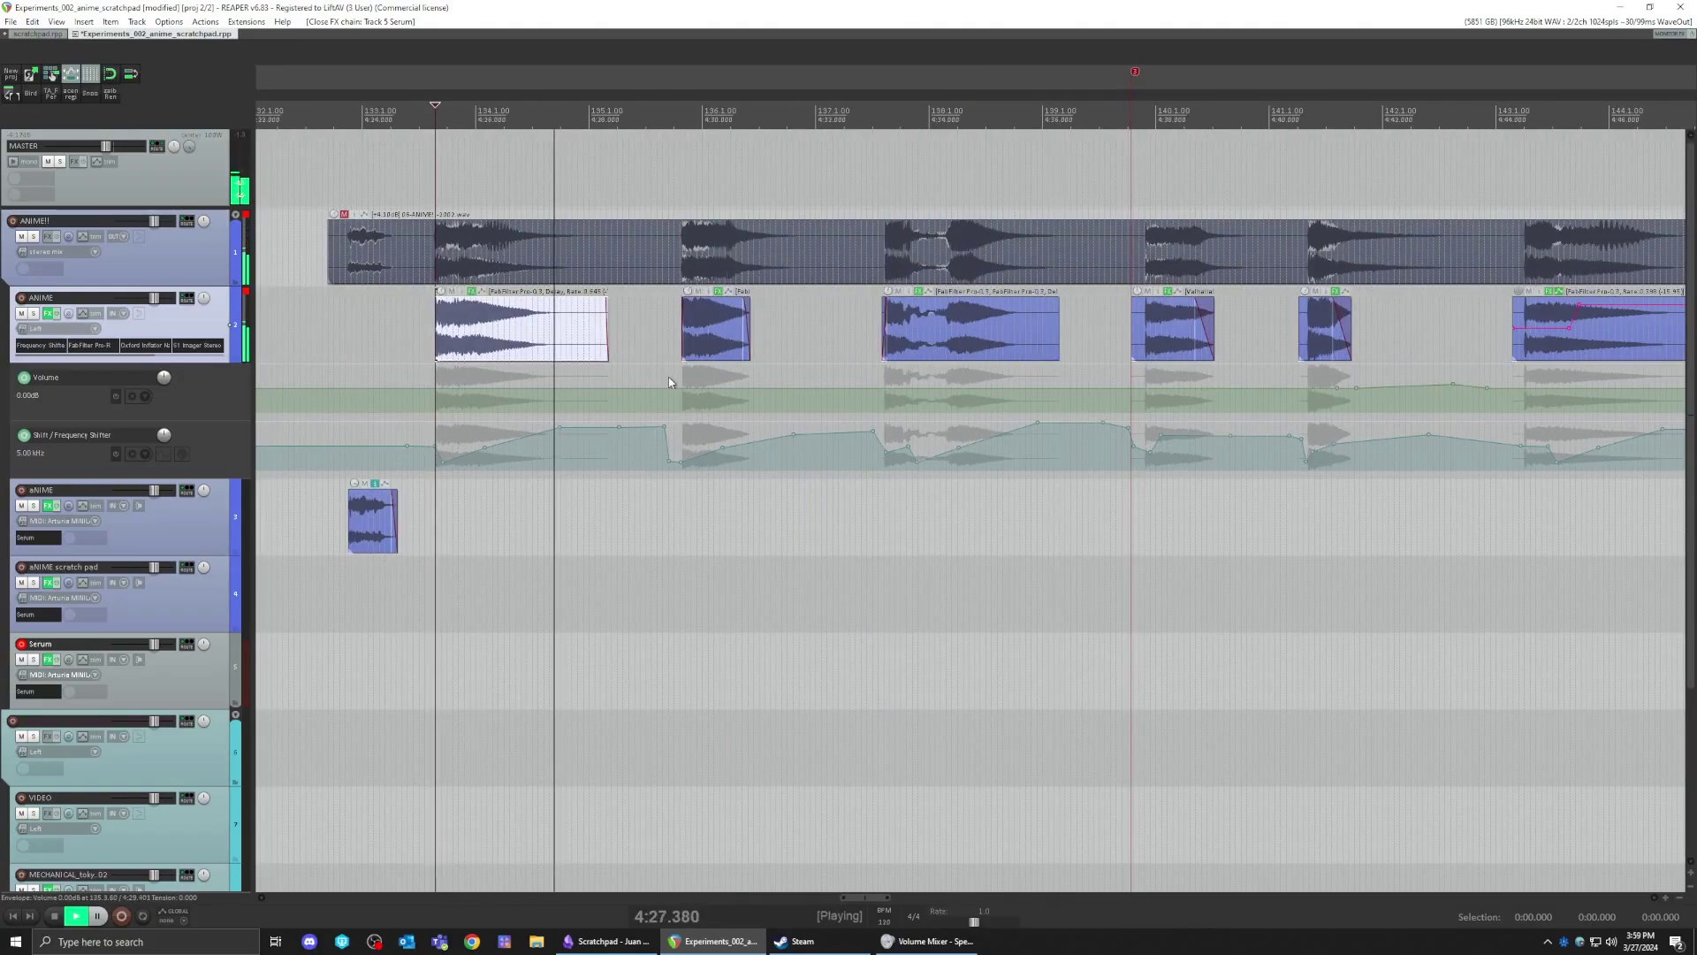
- Audition the fifth and fourth processed clips on the ANIME track
left_click(1323, 325)
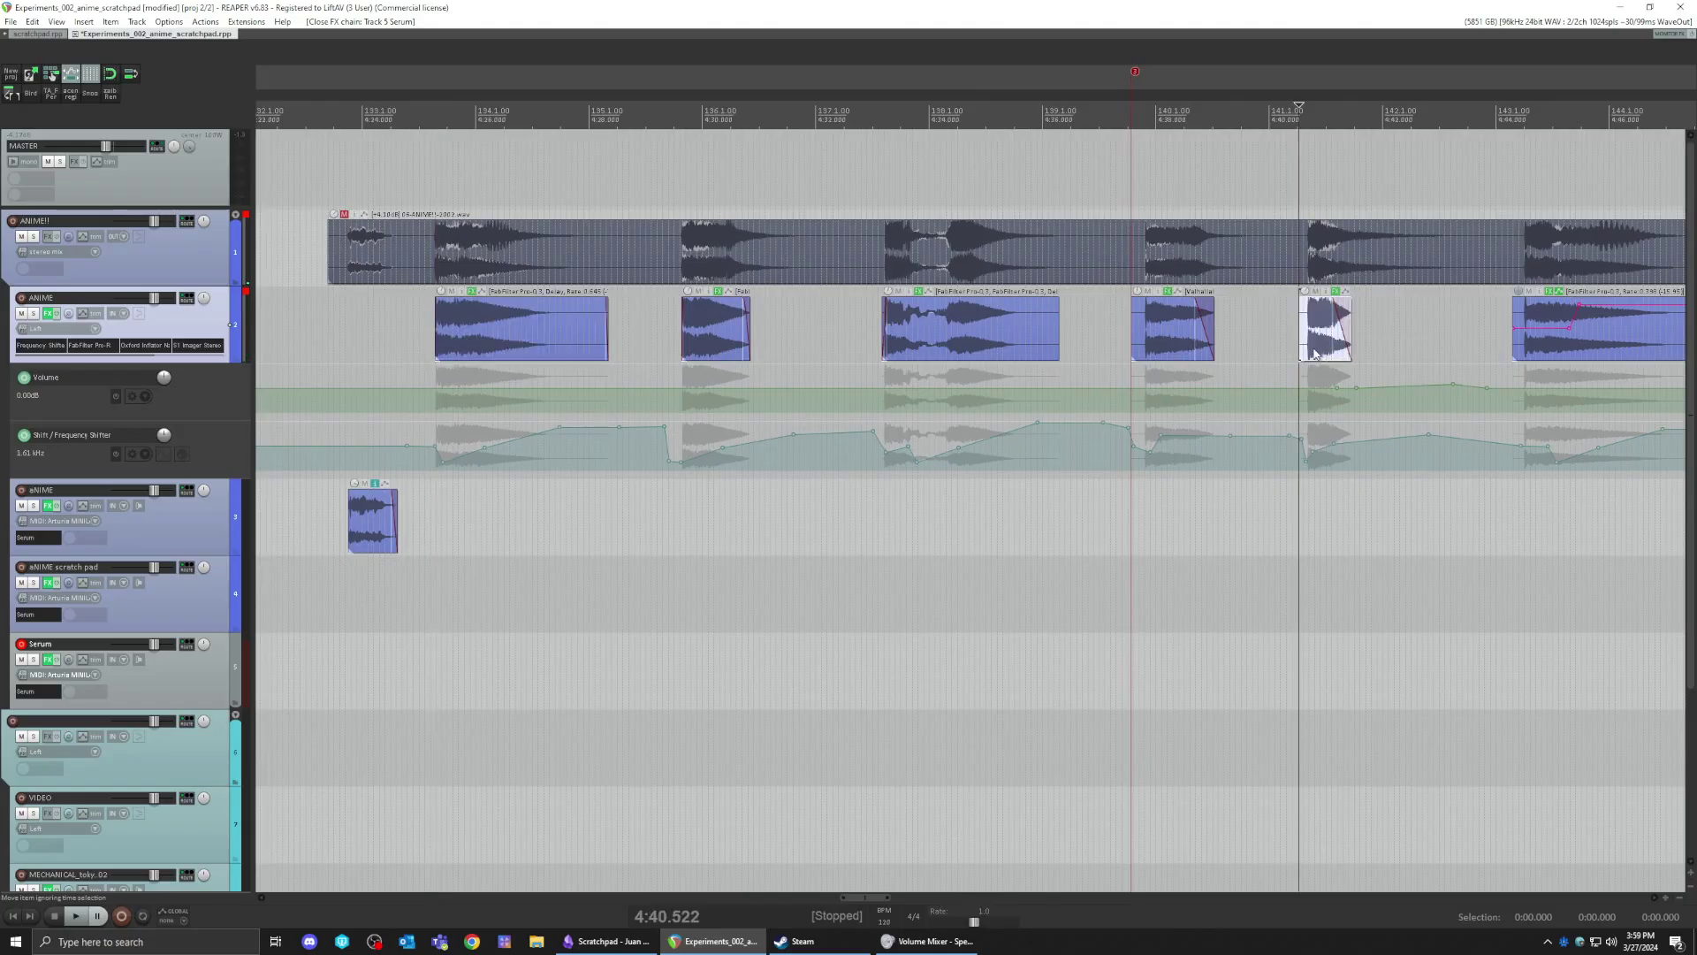
scroll(1159, 387, "up", 4)
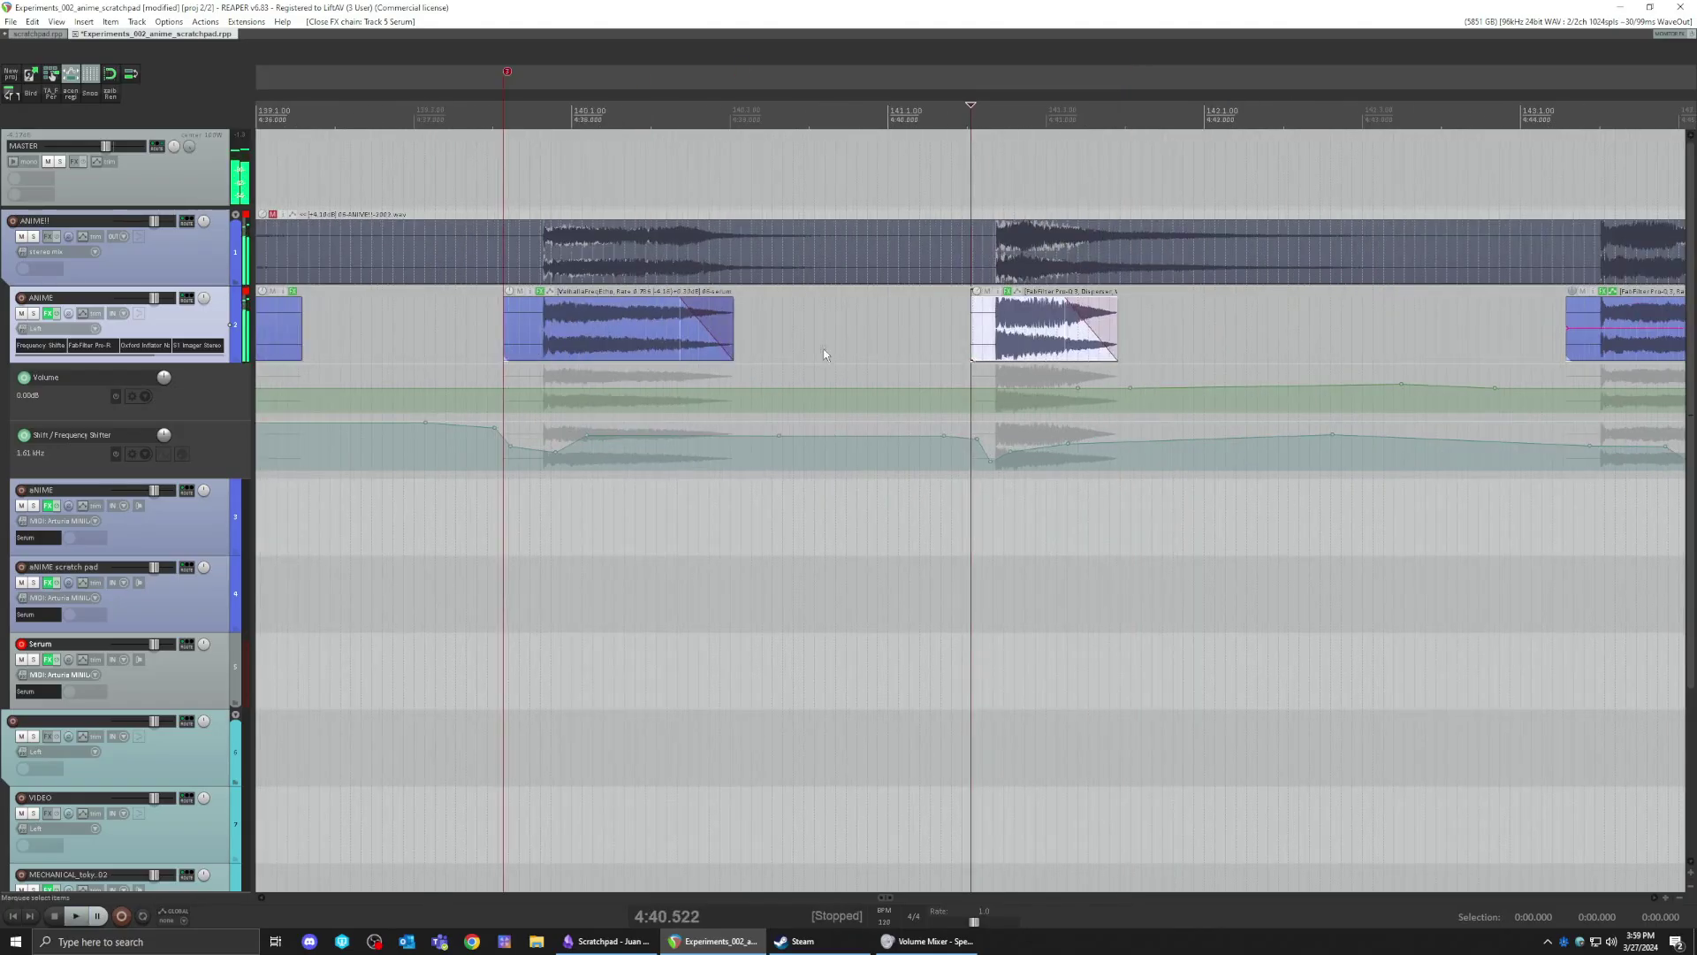
key("space")
left_click(605, 353)
key("space")
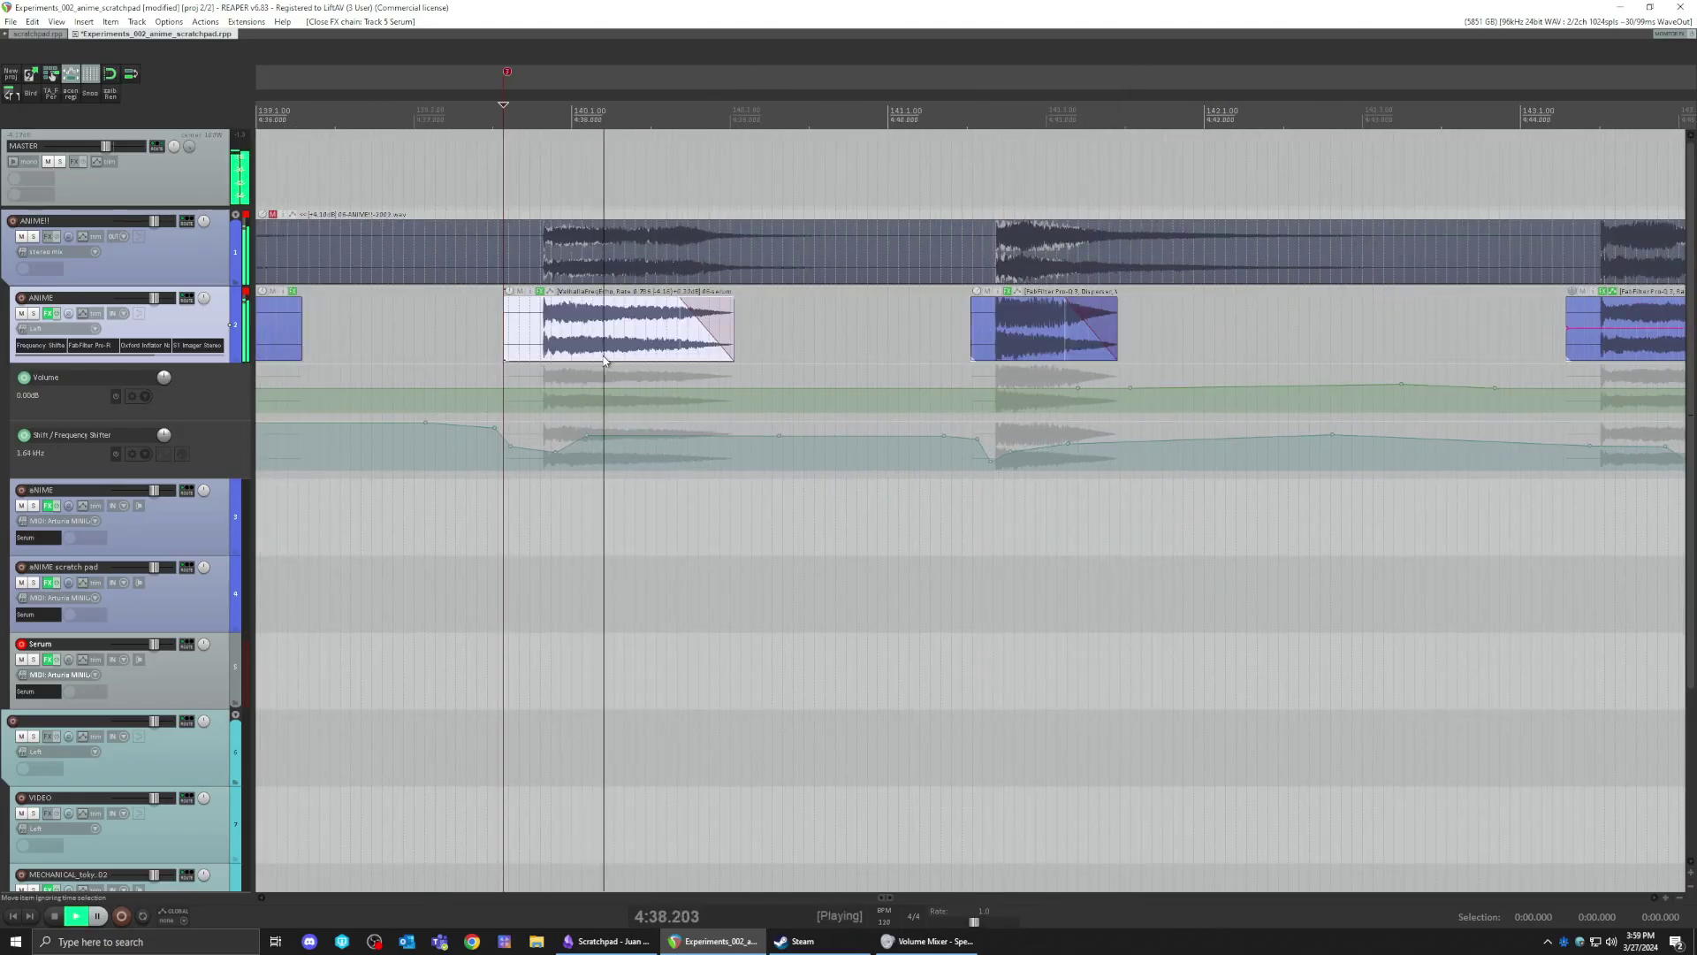
key("space")
- Raise the item volume of the quiet door squeal clip starting at 5:11
scroll(1041, 506, "down", 4)
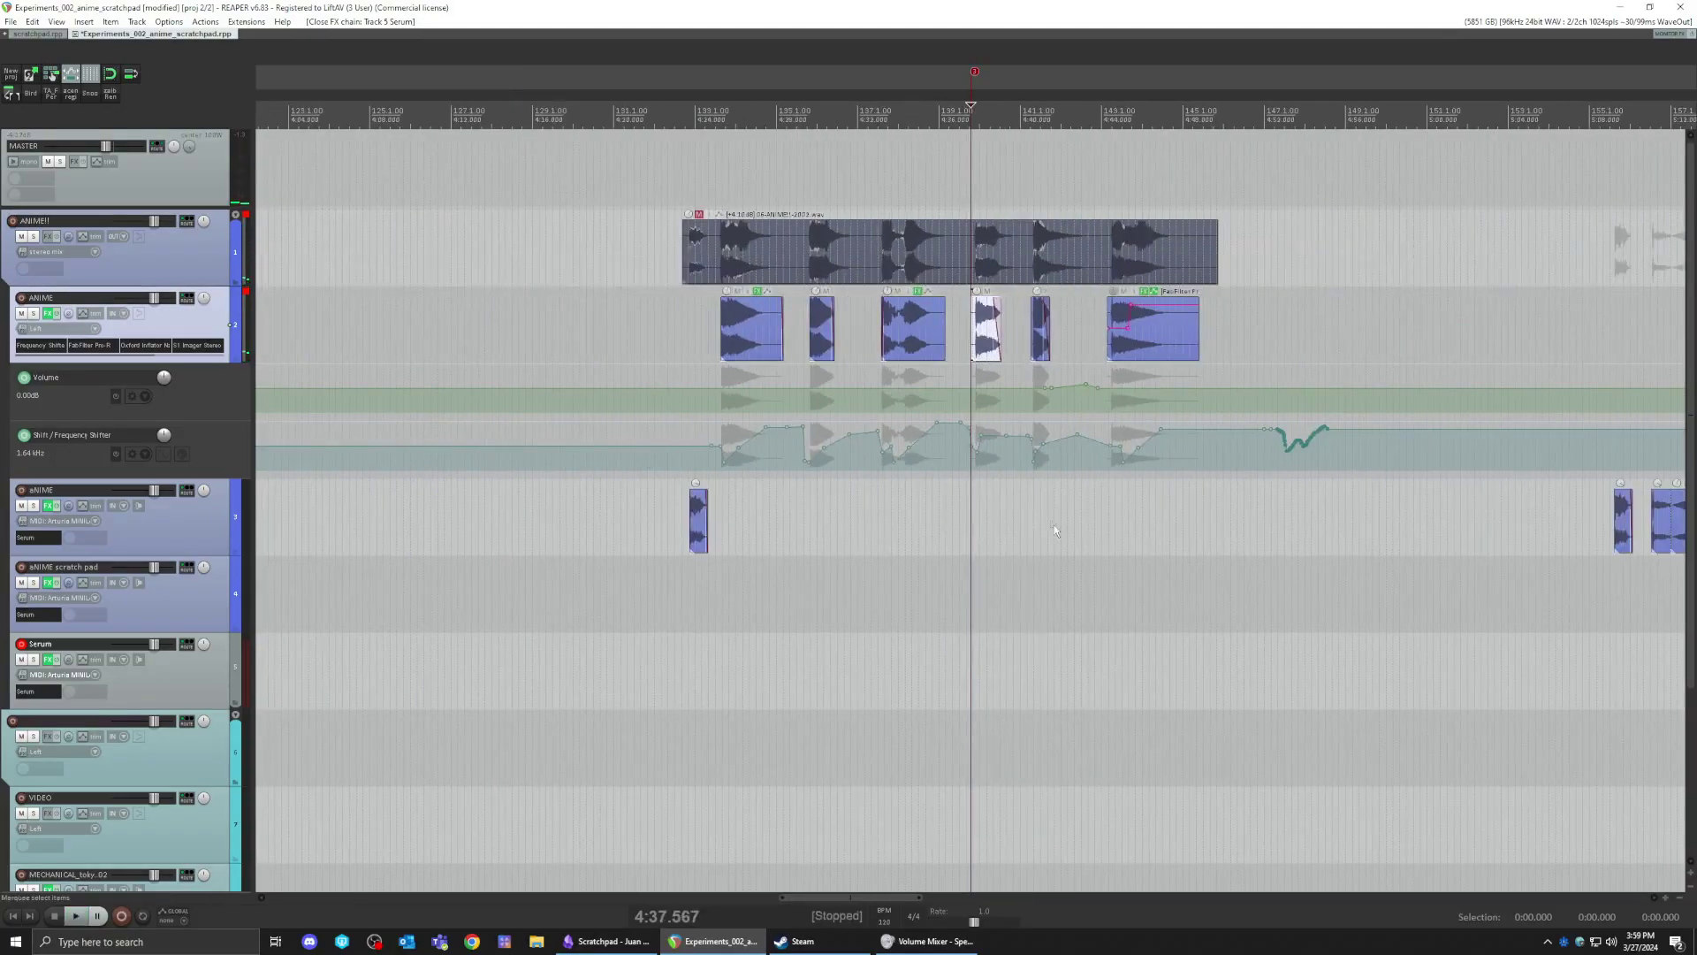
scroll(1037, 539, "right", 6)
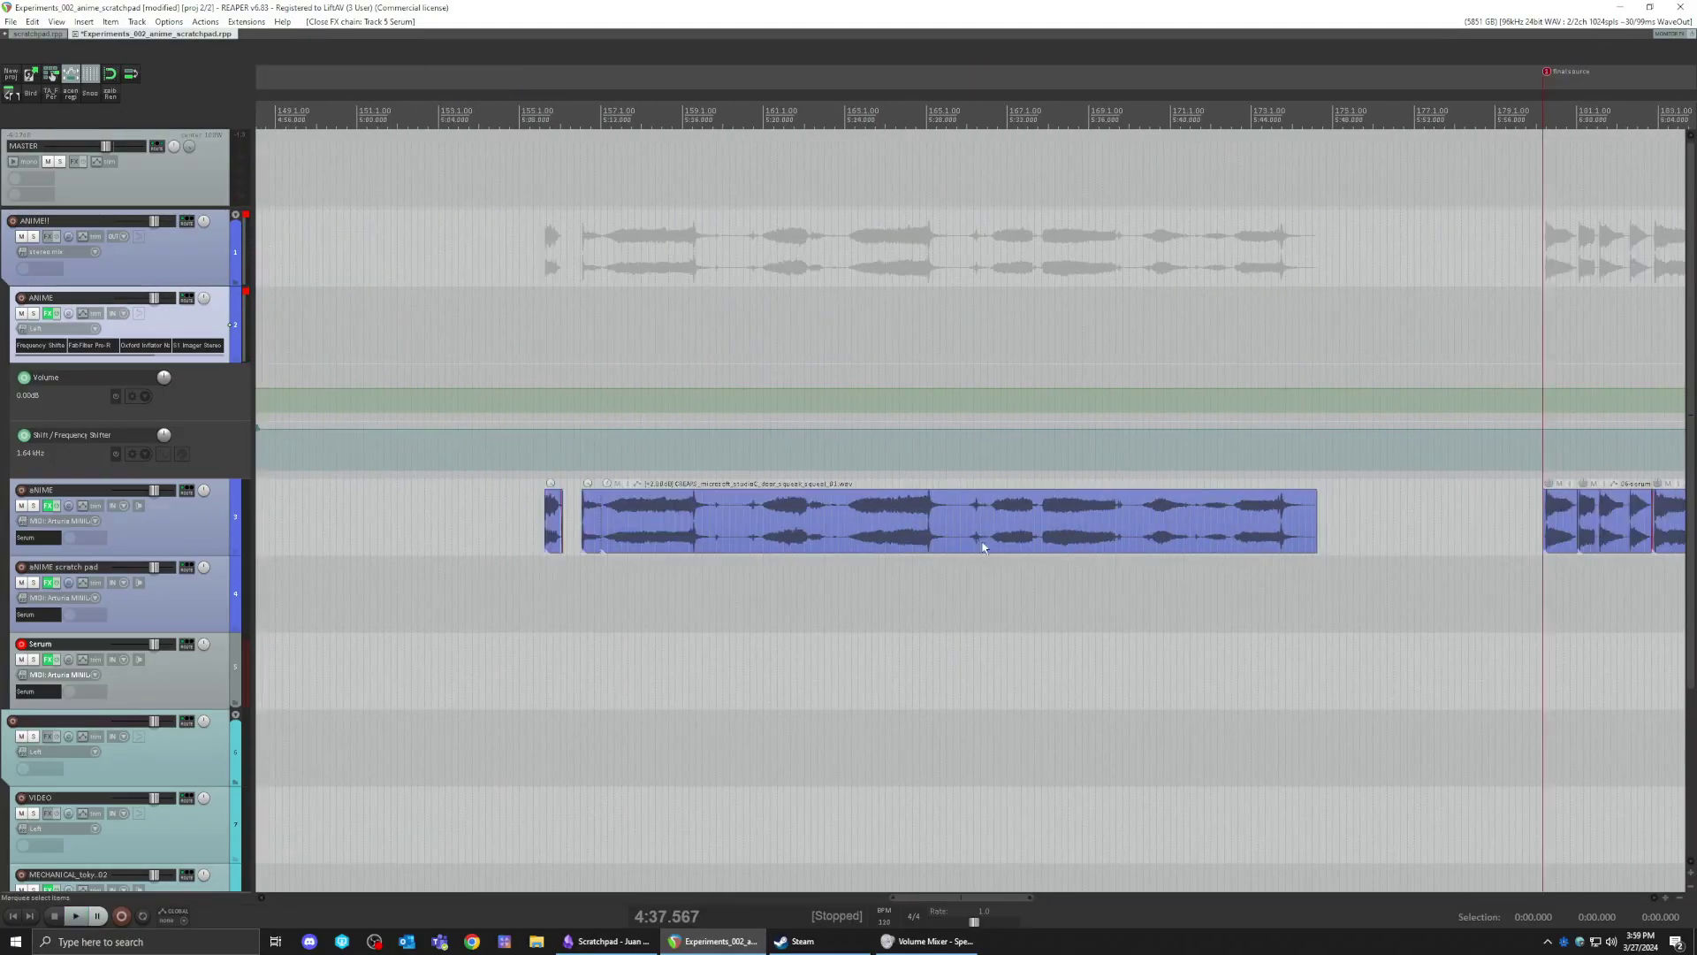
left_click(553, 538)
scroll(554, 537, "up", 4)
left_click(1148, 543)
scroll(1148, 543, "up", 4)
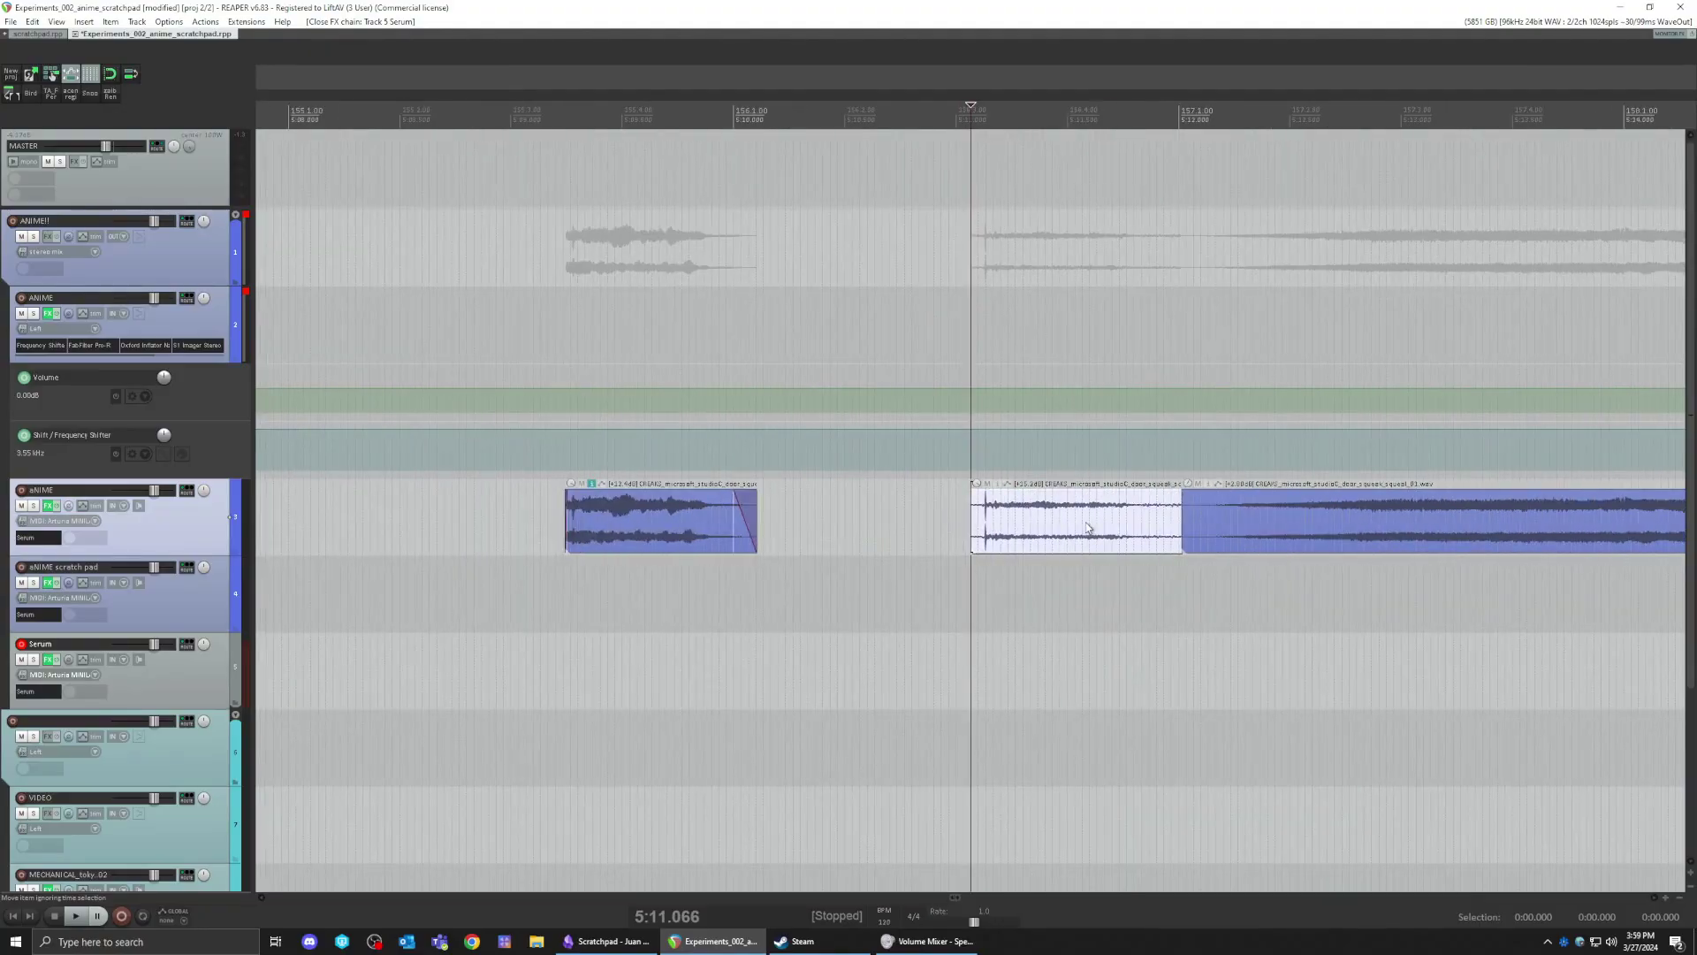
left_click_drag(976, 488, 976, 472)
scroll(1057, 543, "down", 3)
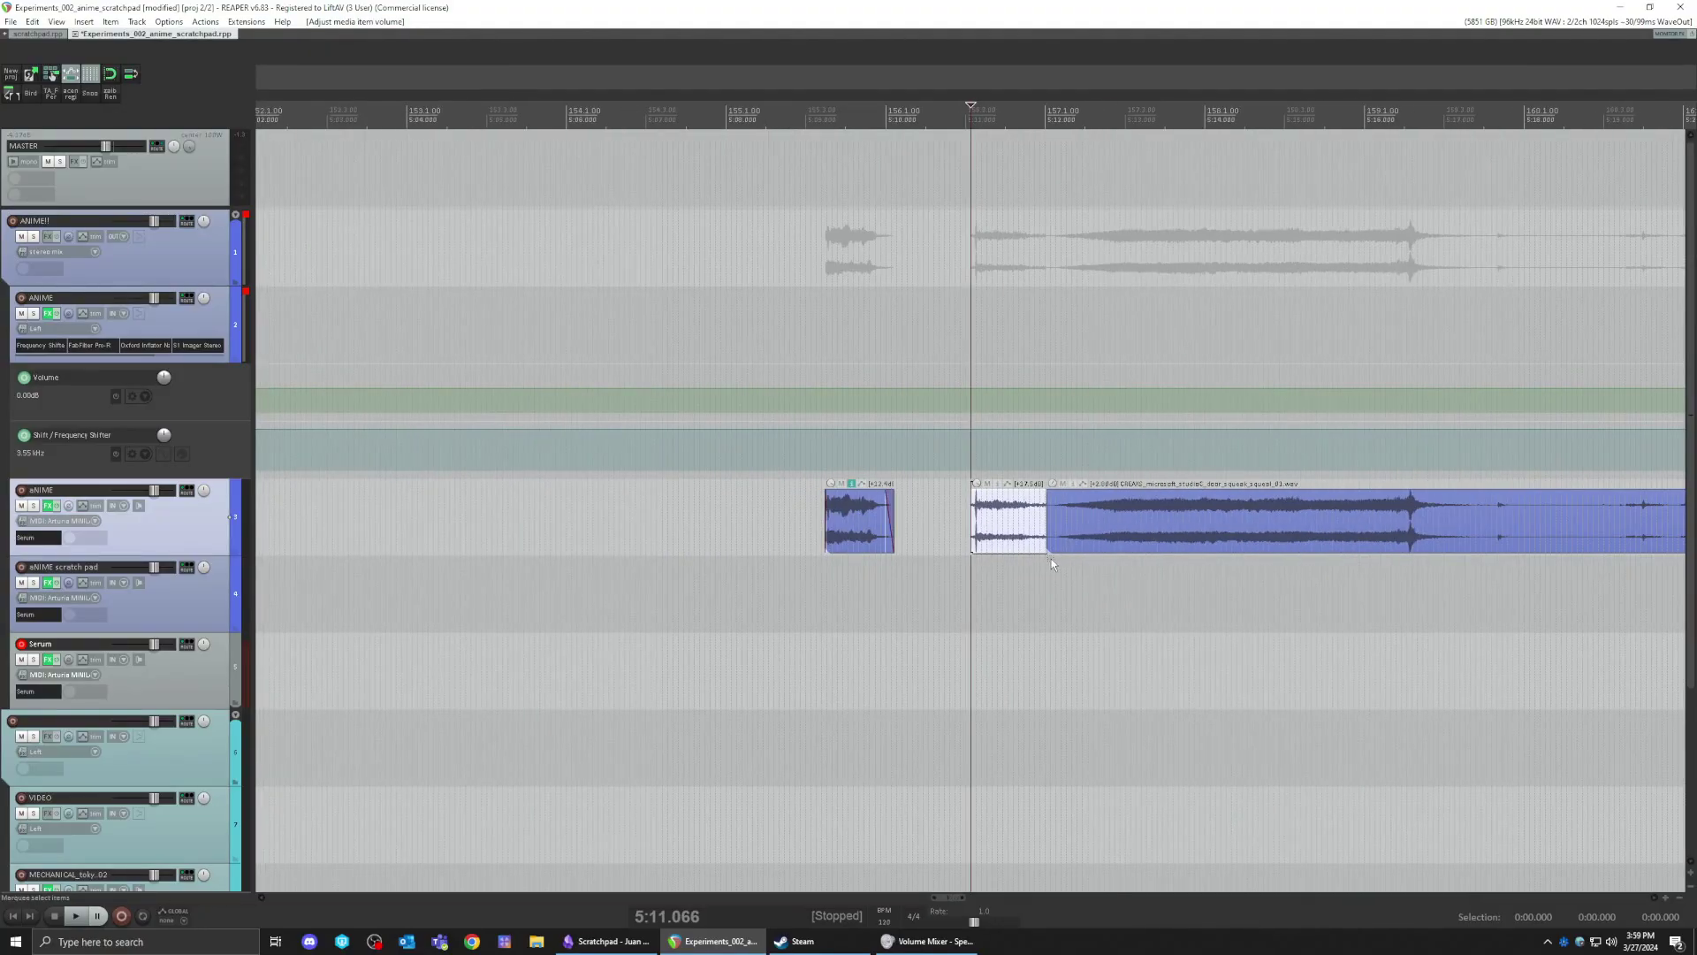
- Audition the door squeal recording from 5:11 and from several points along its long clip, up to about 5:43
key("space")
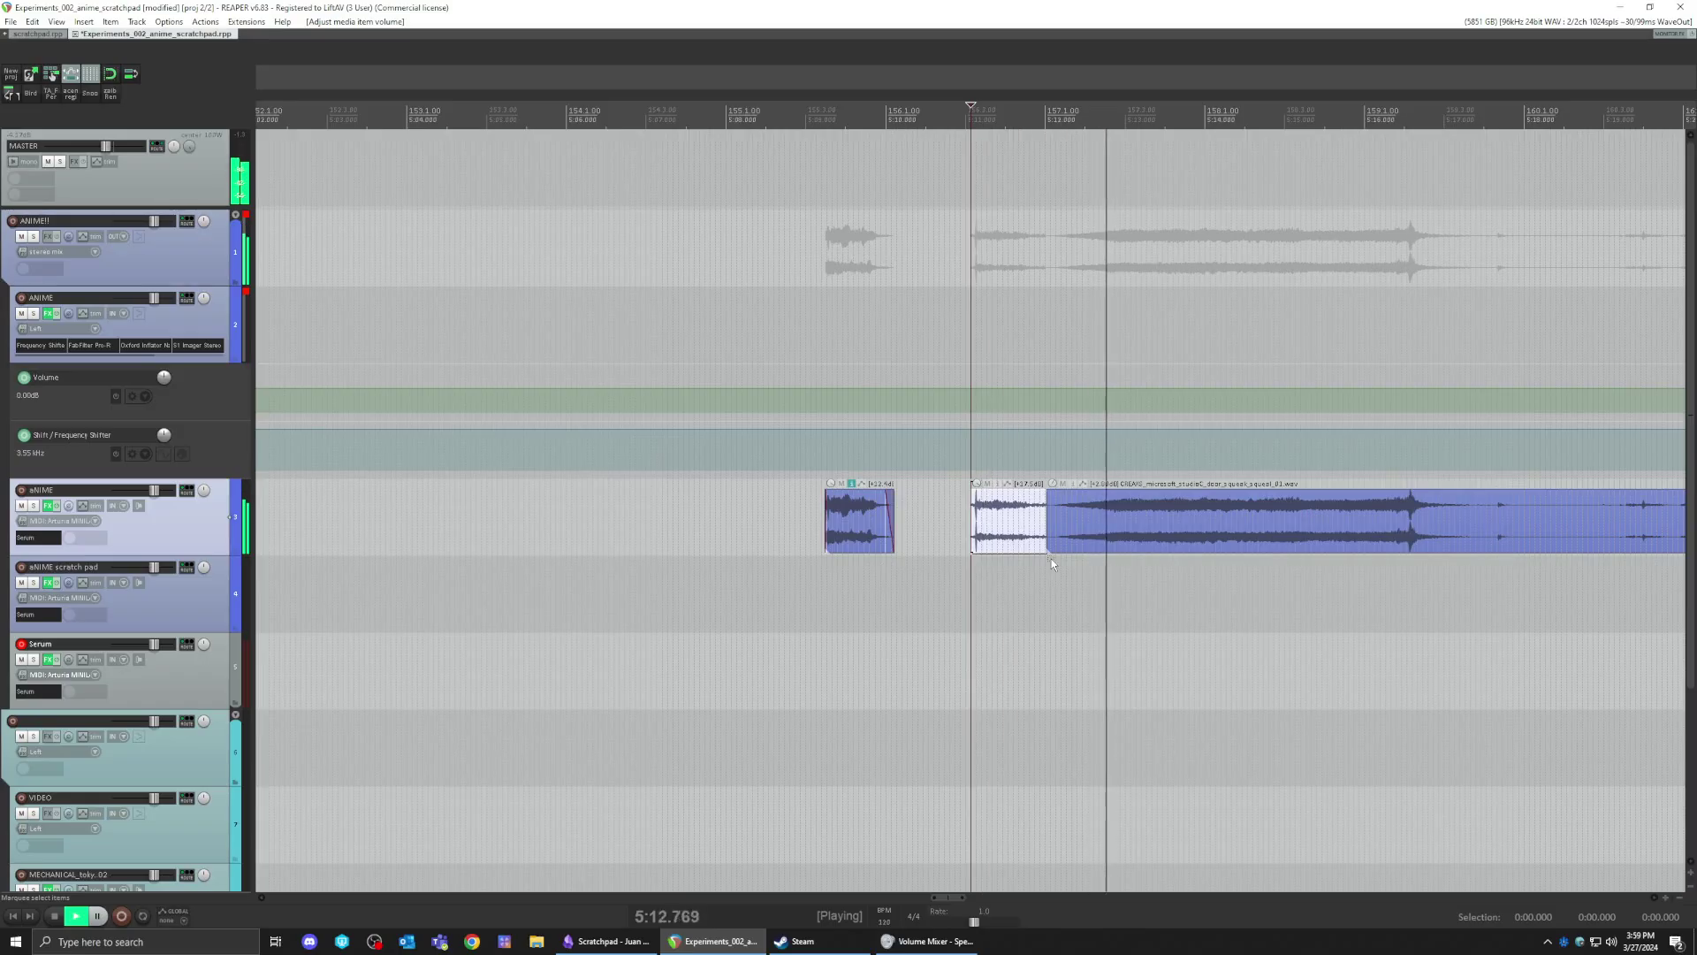
scroll(1054, 561, "down", 2)
scroll(1059, 567, "down", 2)
scroll(1029, 569, "right", 3)
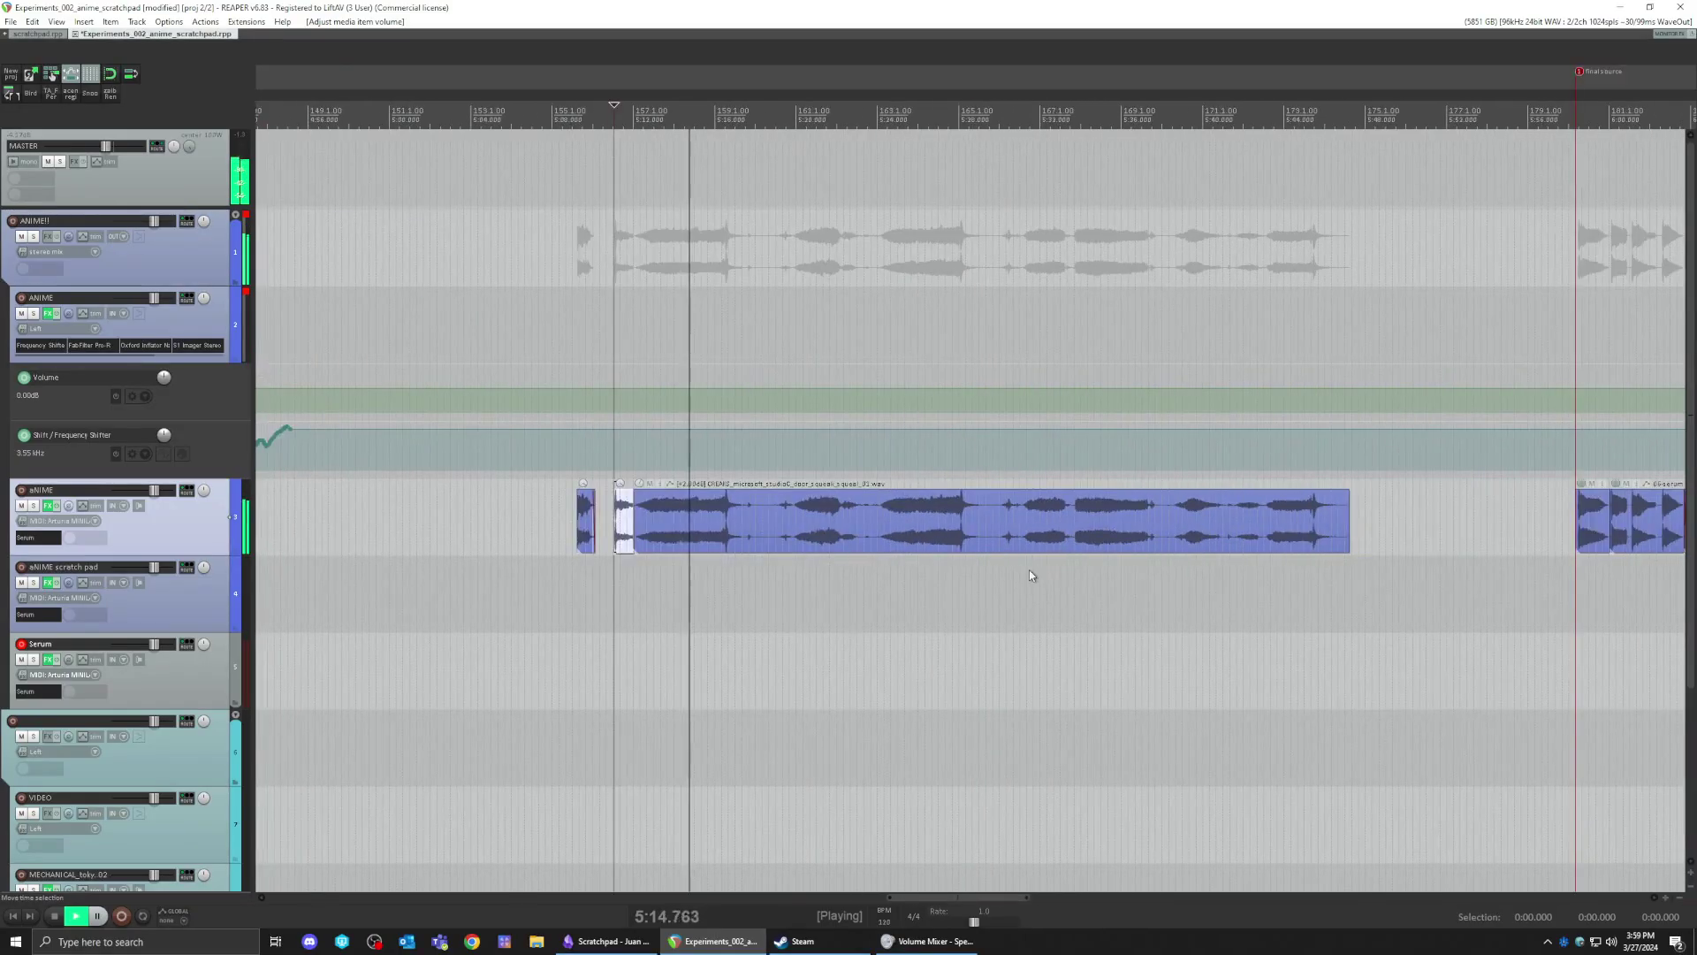
left_click(1026, 524)
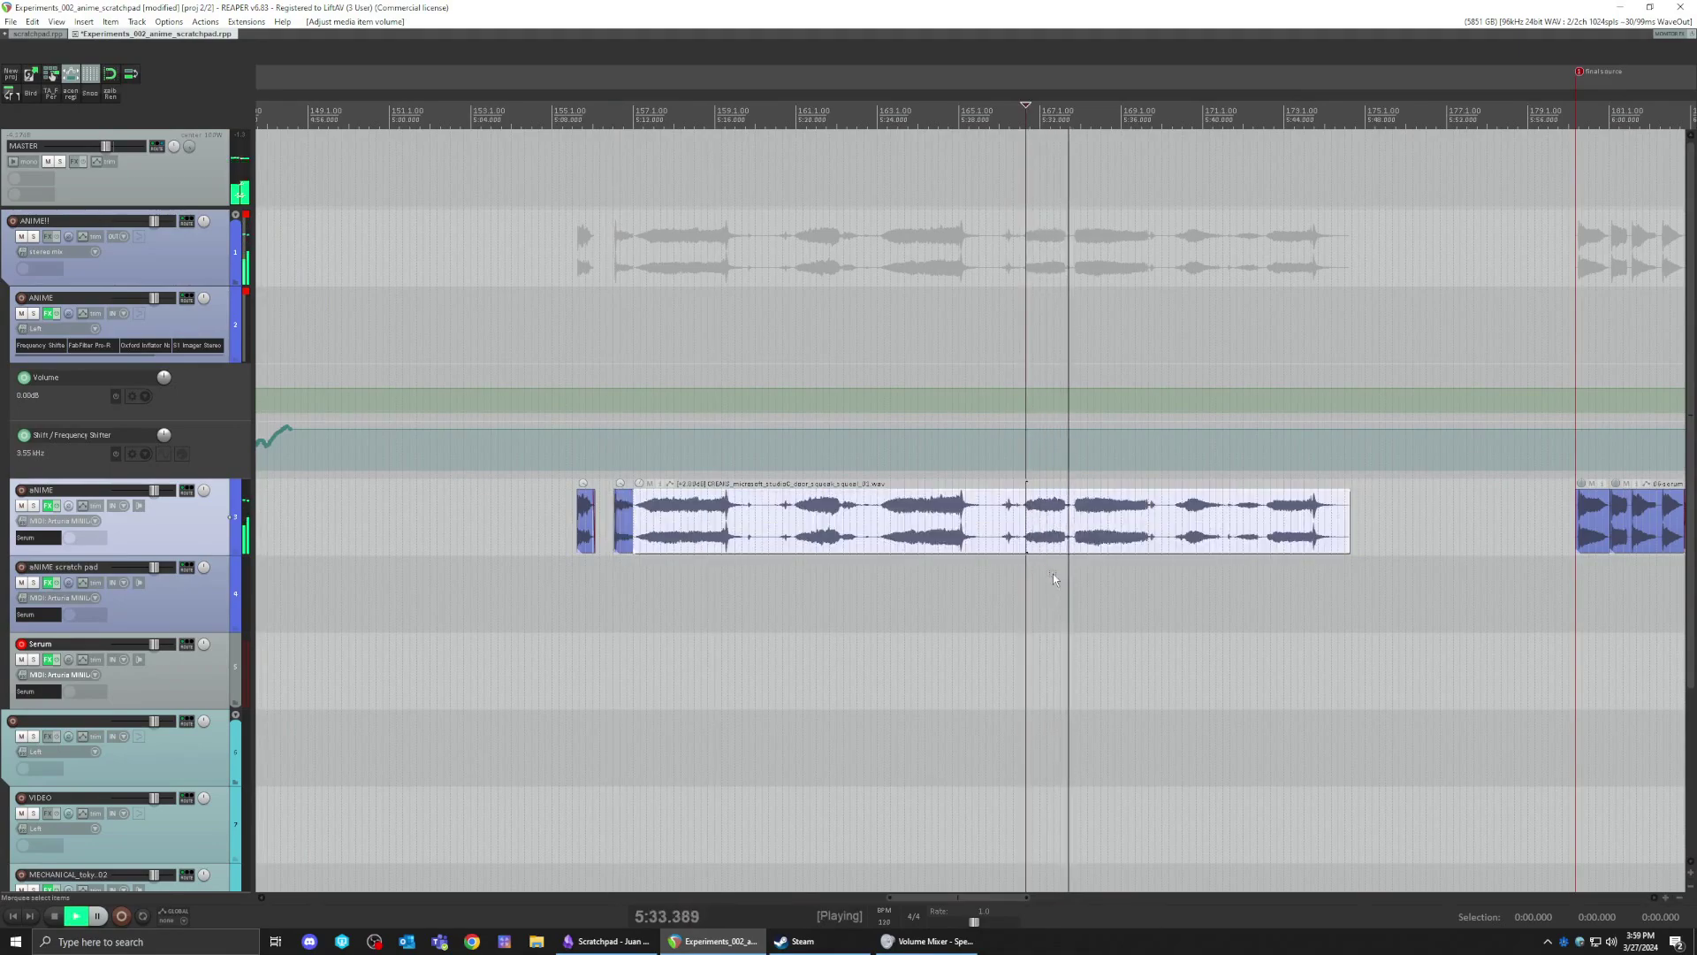
left_click(1176, 528)
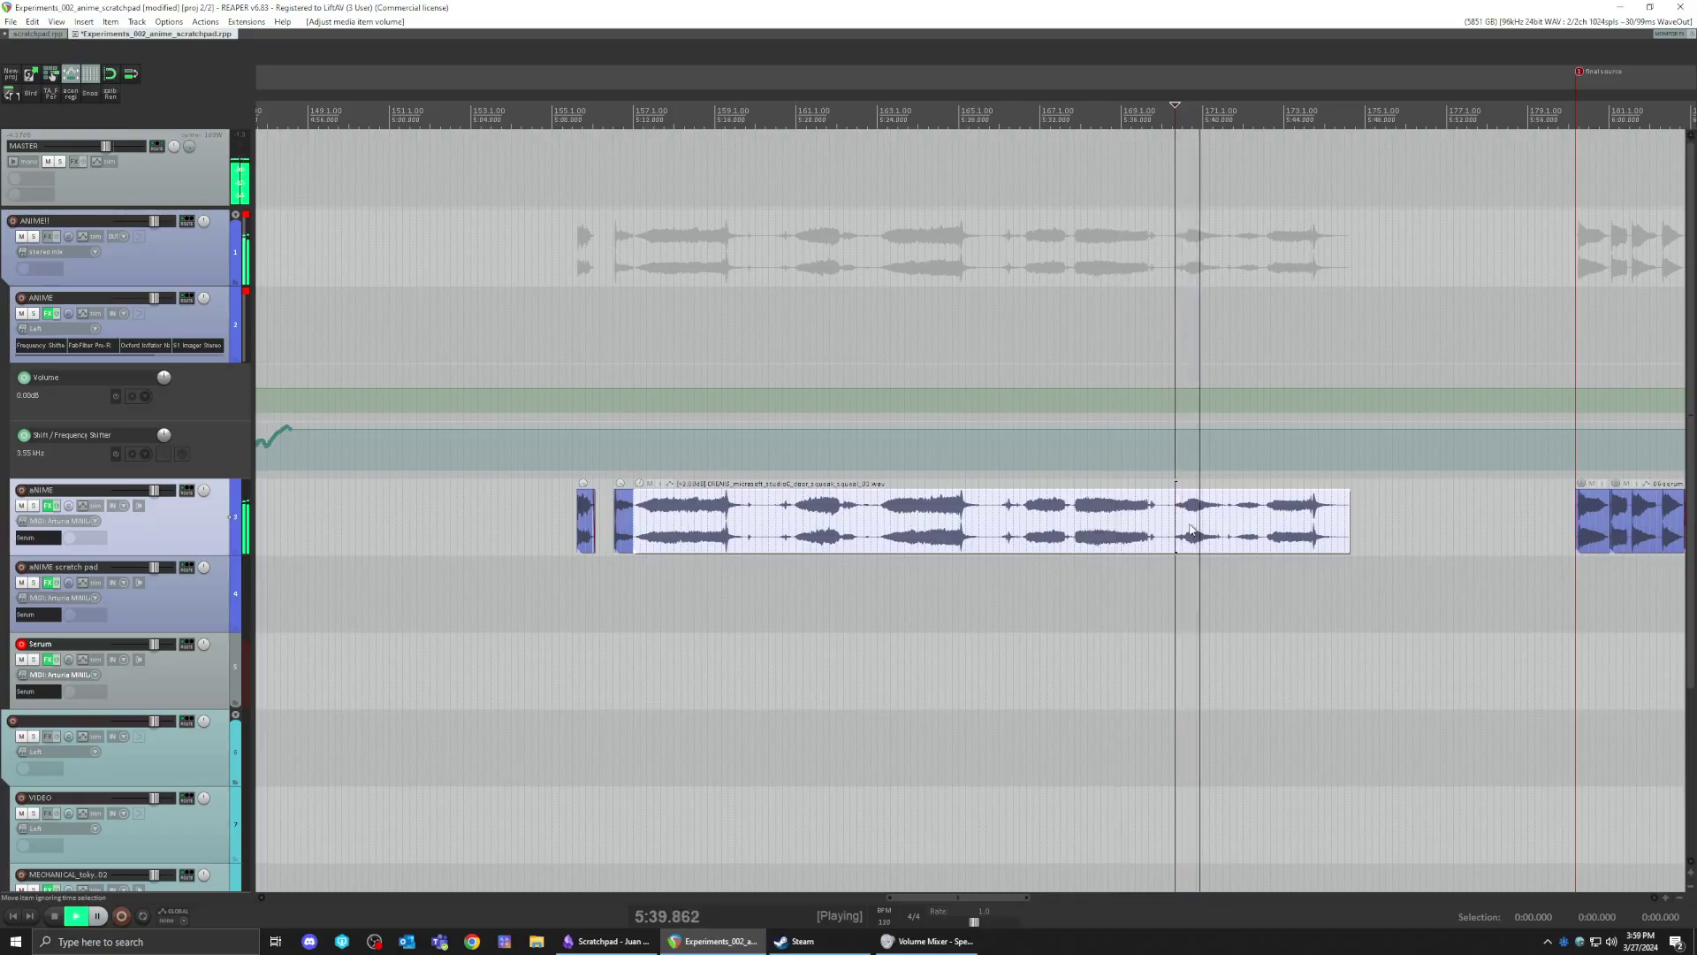
key("space")
left_click_drag(1275, 515, 1279, 517)
left_click(1268, 517)
key("space")
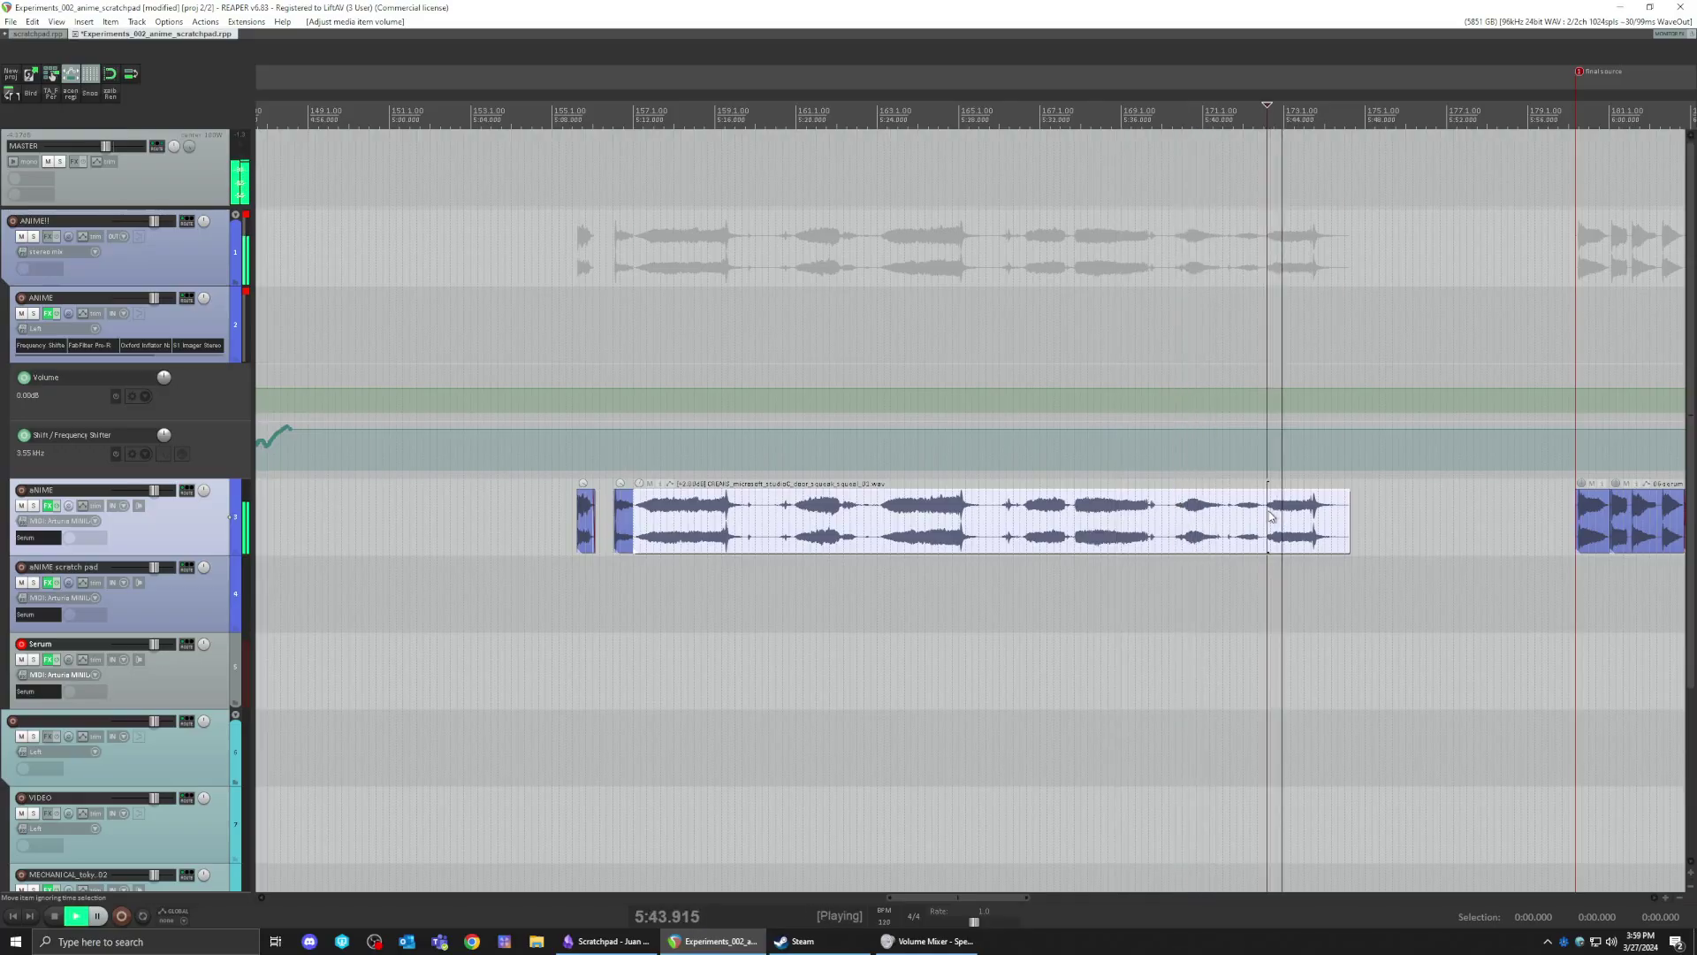
key("space")
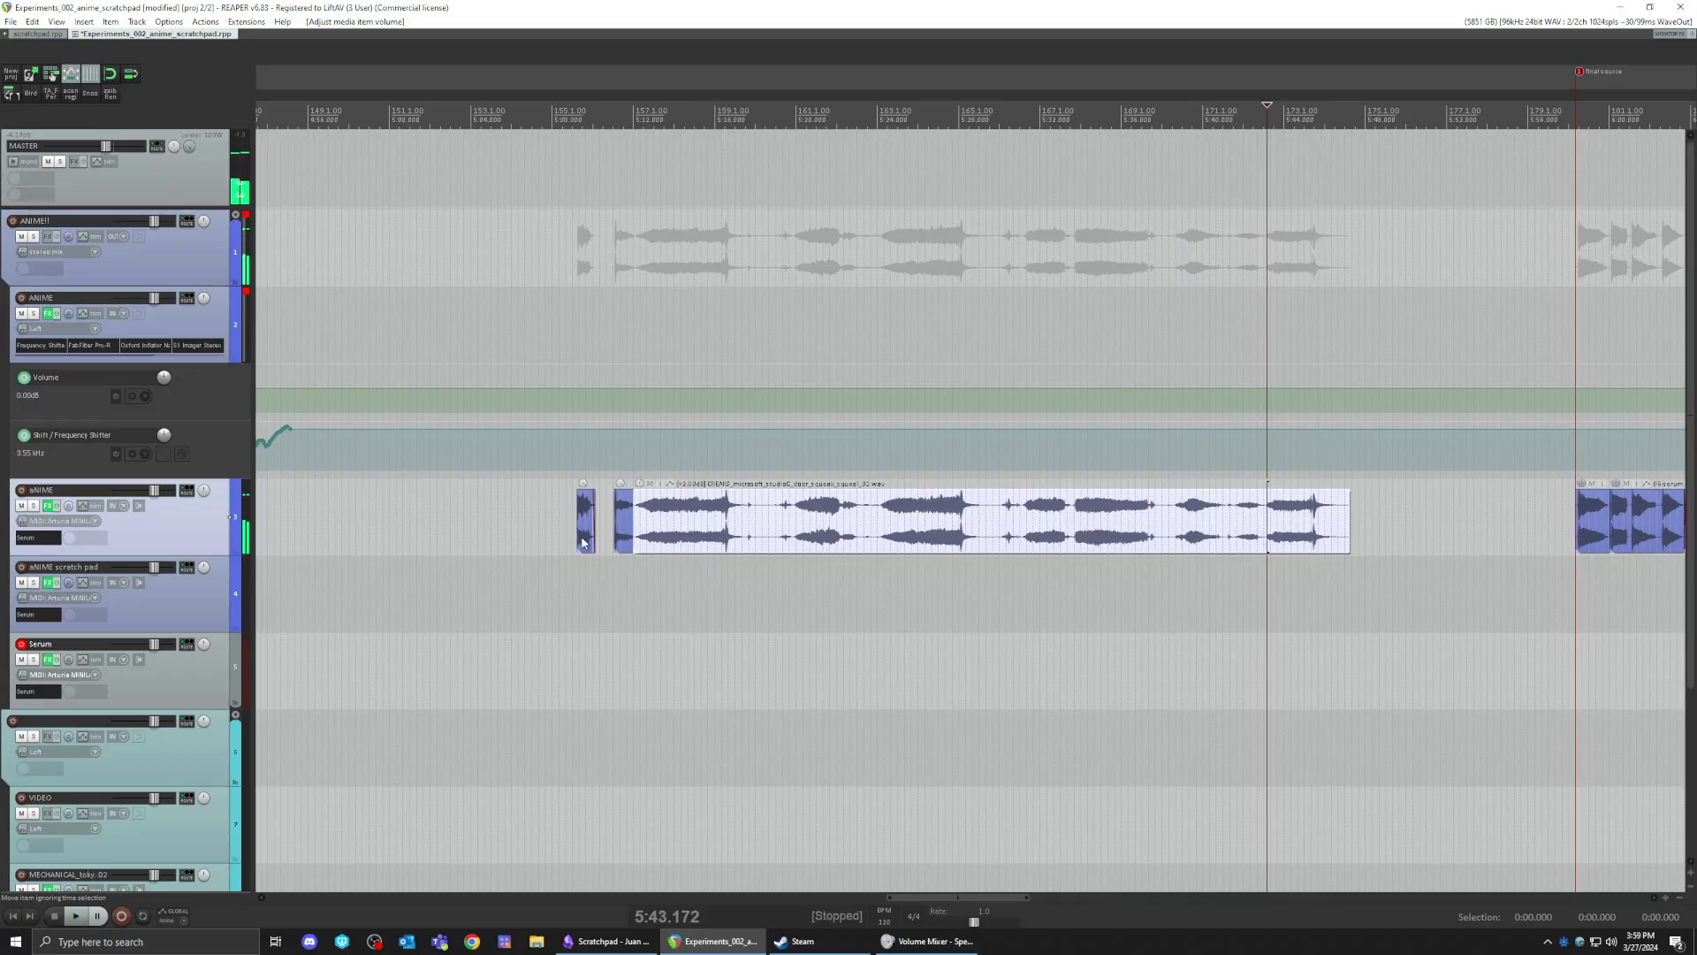
- Replay the short squeal clip at 5:09
left_click(580, 537)
scroll(1011, 548, "up", 5)
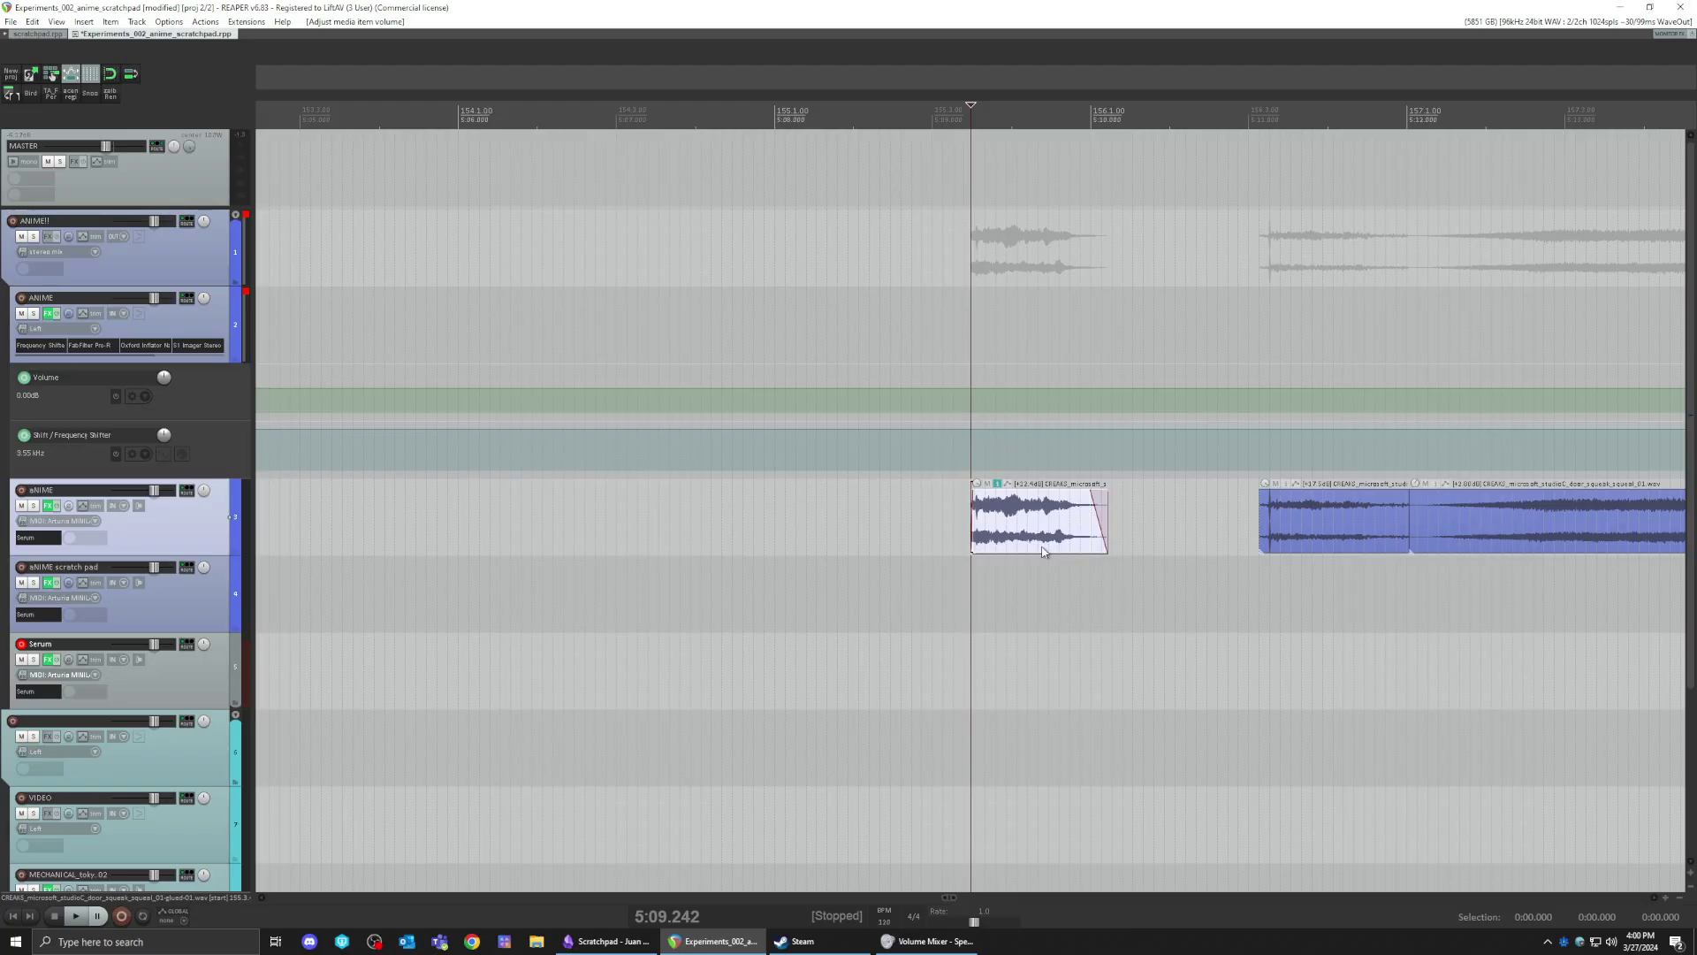
key("space")
key("space")
- Open the Serum instrument on the Serum track and place its window over the middle of the arrangement
left_click(50, 660)
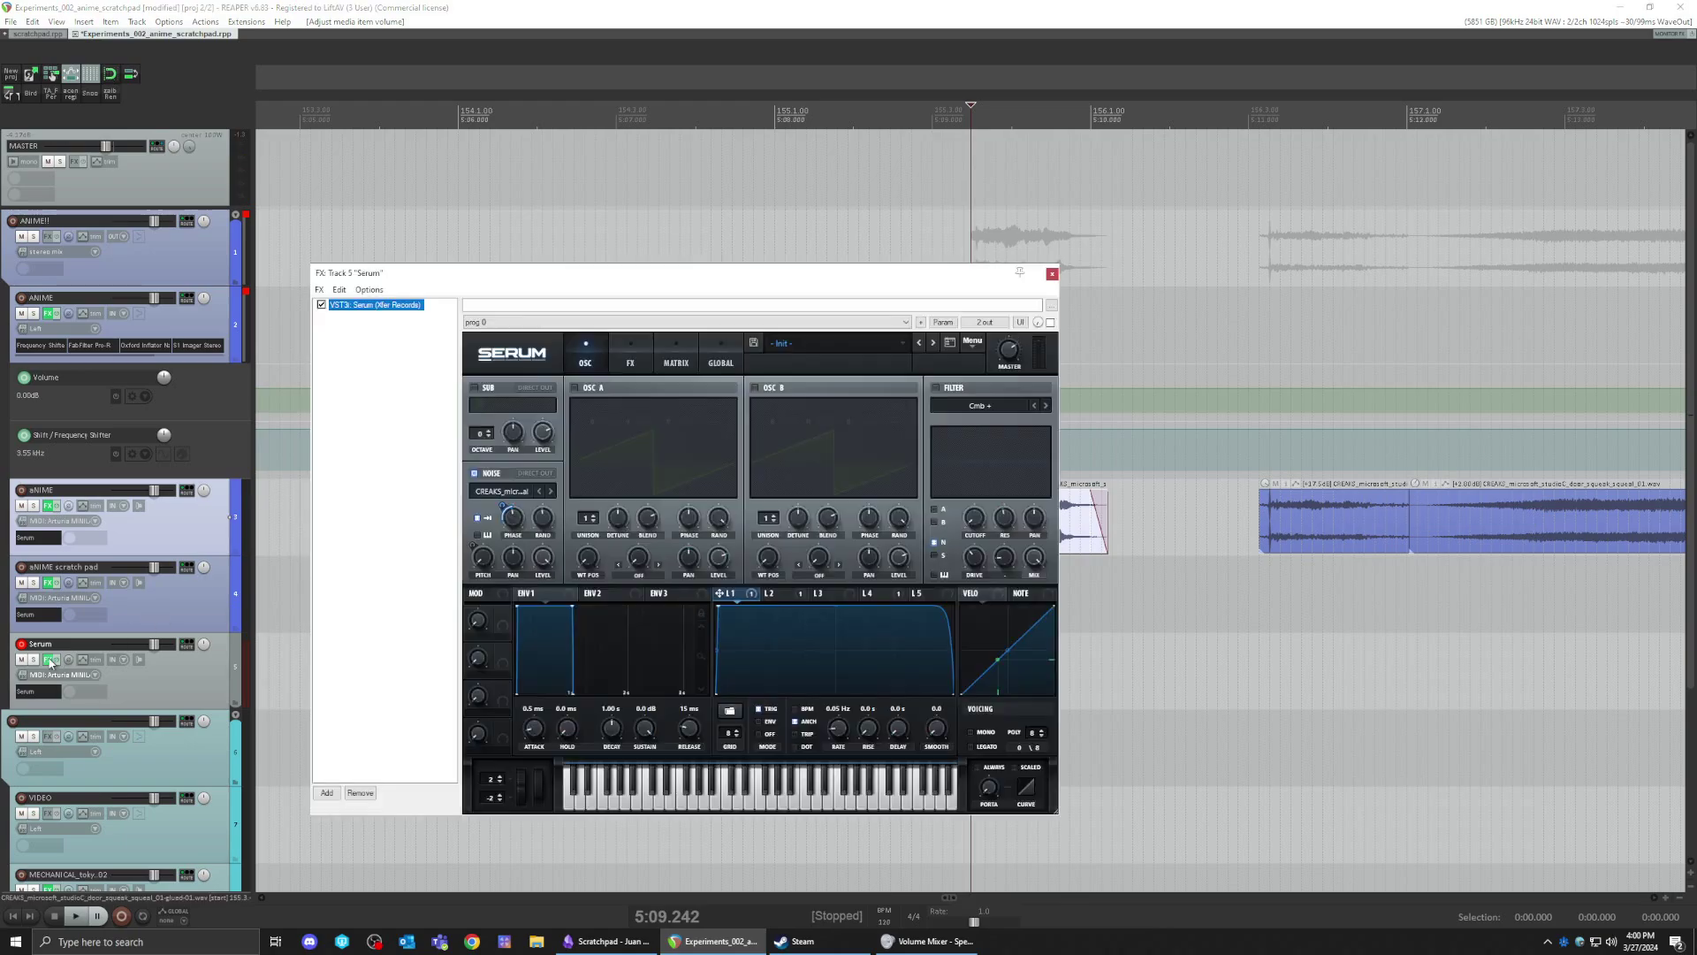
left_click_drag(780, 281, 664, 248)
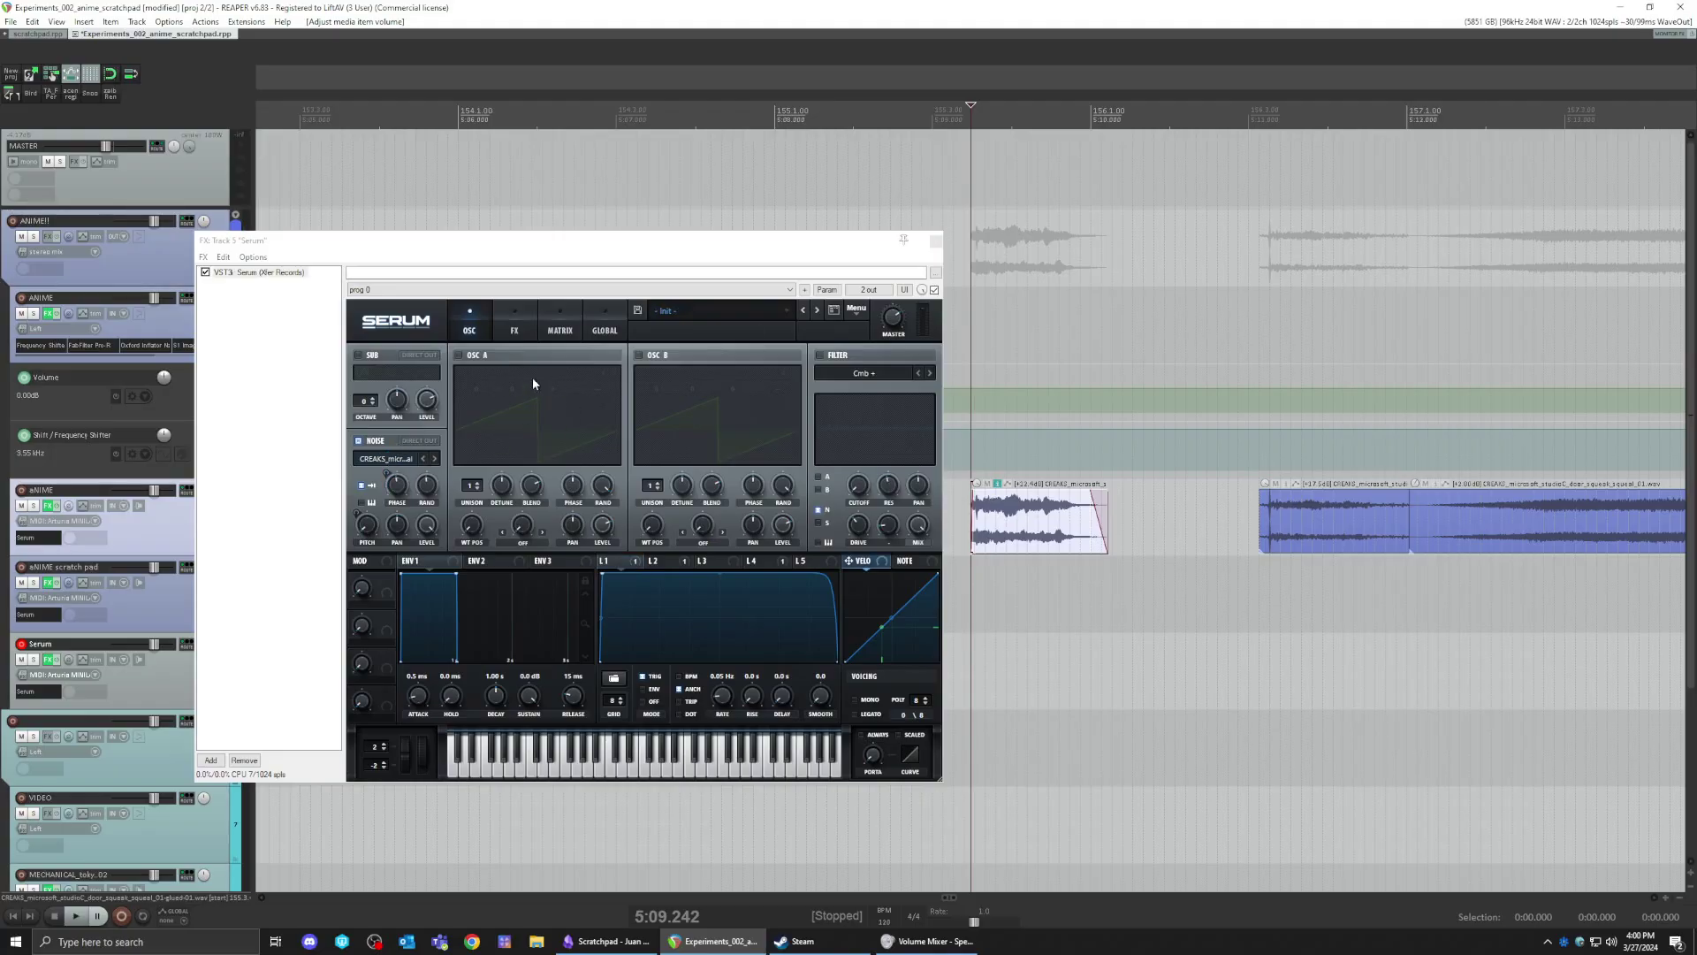
left_click_drag(548, 240, 573, 215)
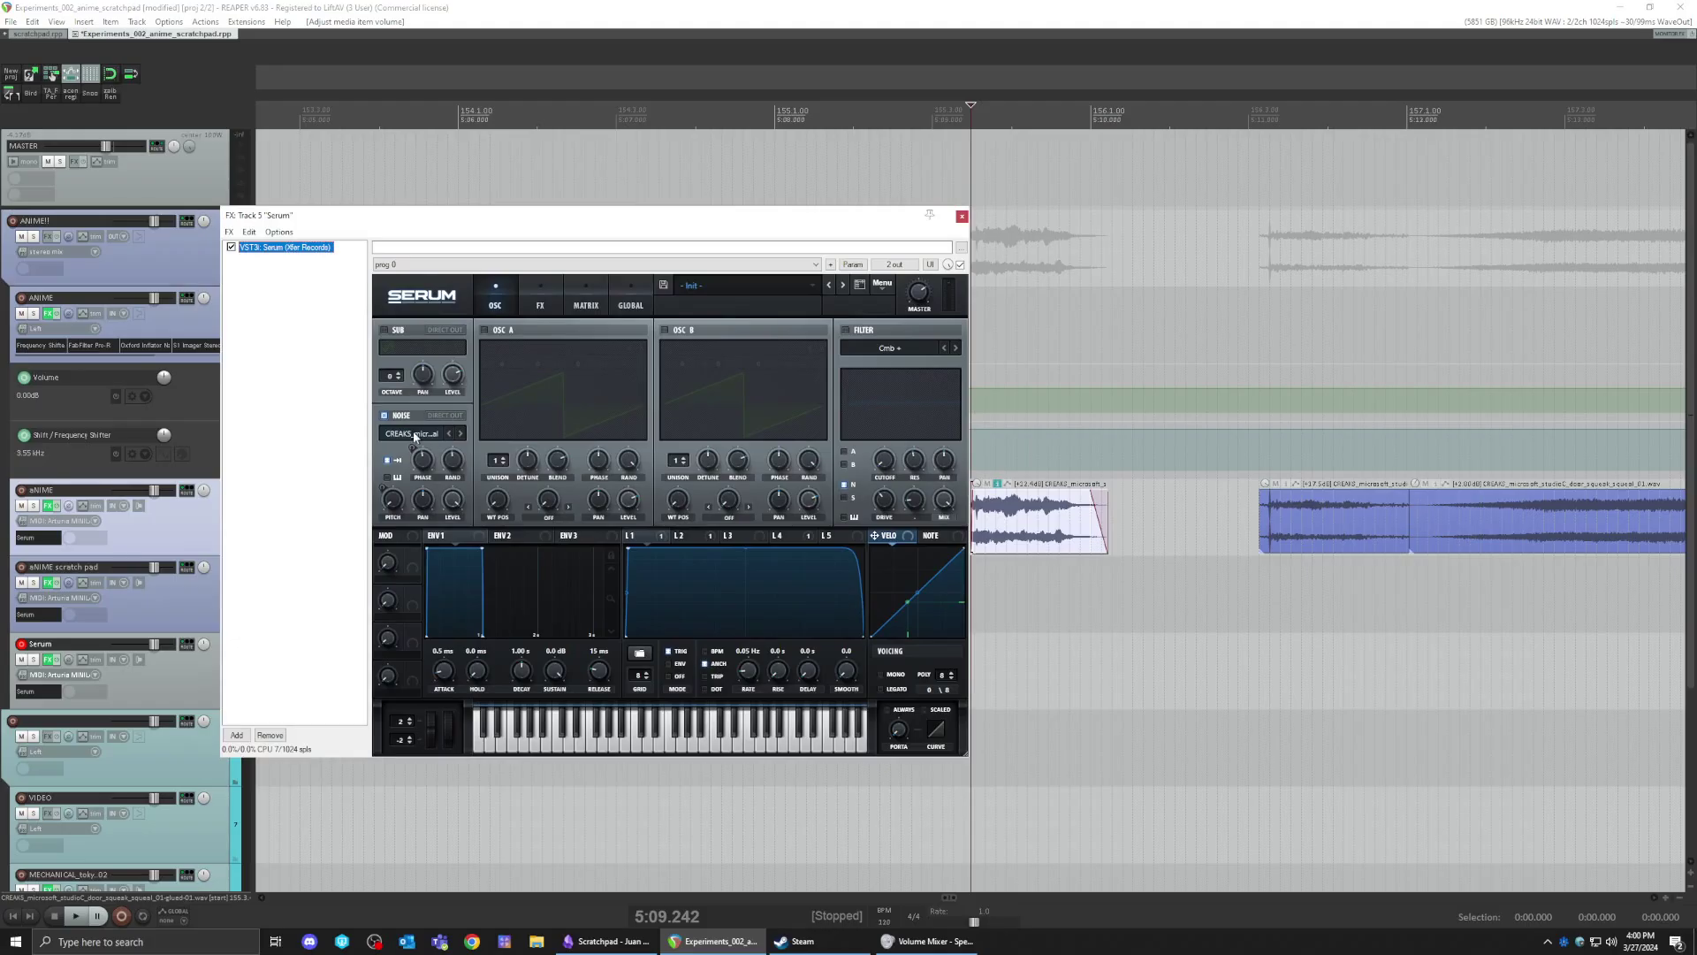
left_click_drag(622, 218, 920, 179)
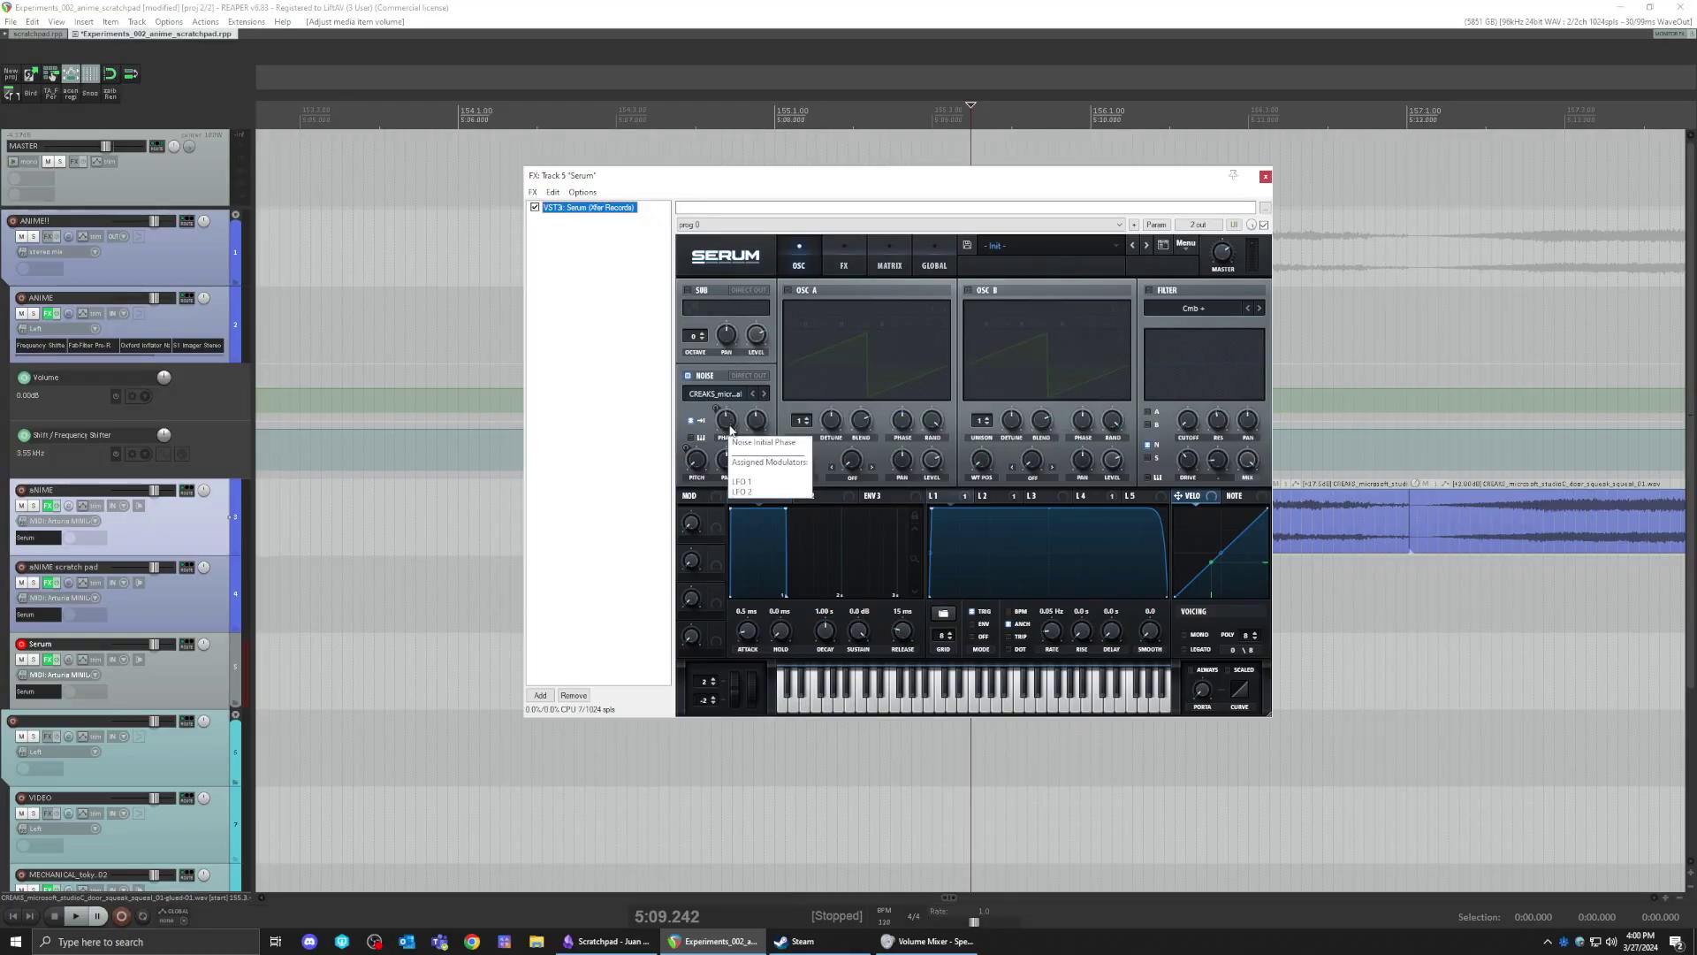
- Inspect the LFO 1 and LFO 2 shapes that modulate the noise oscillator's initial phase
left_click(953, 501)
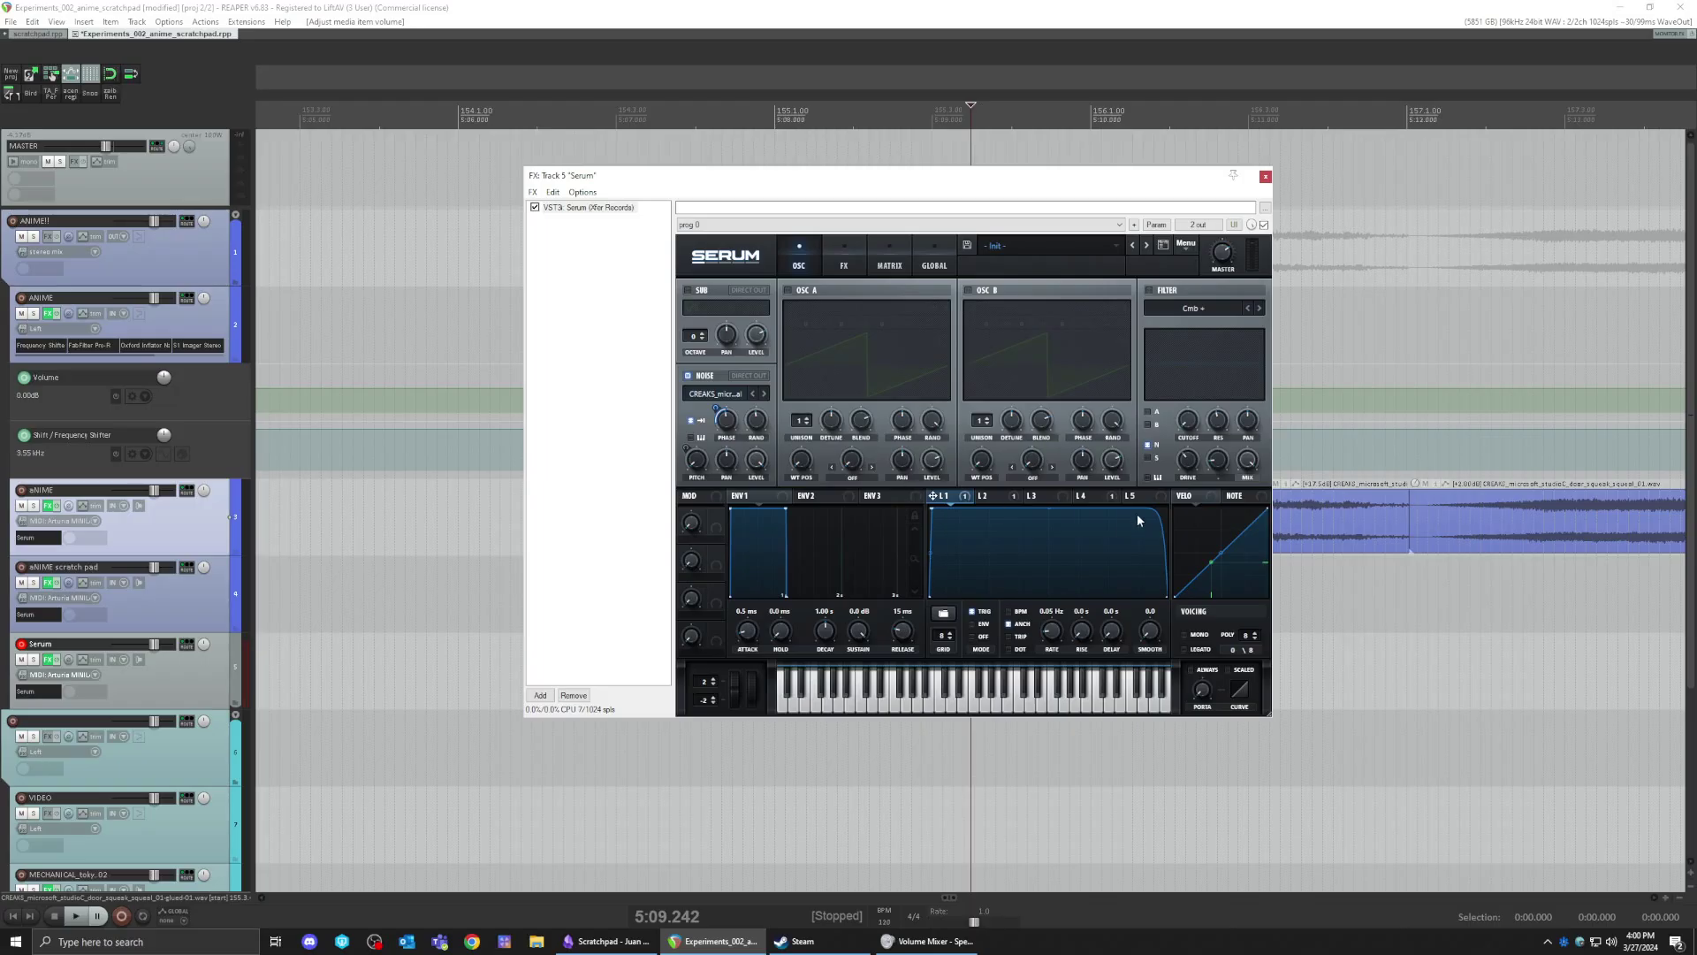
left_click(996, 497)
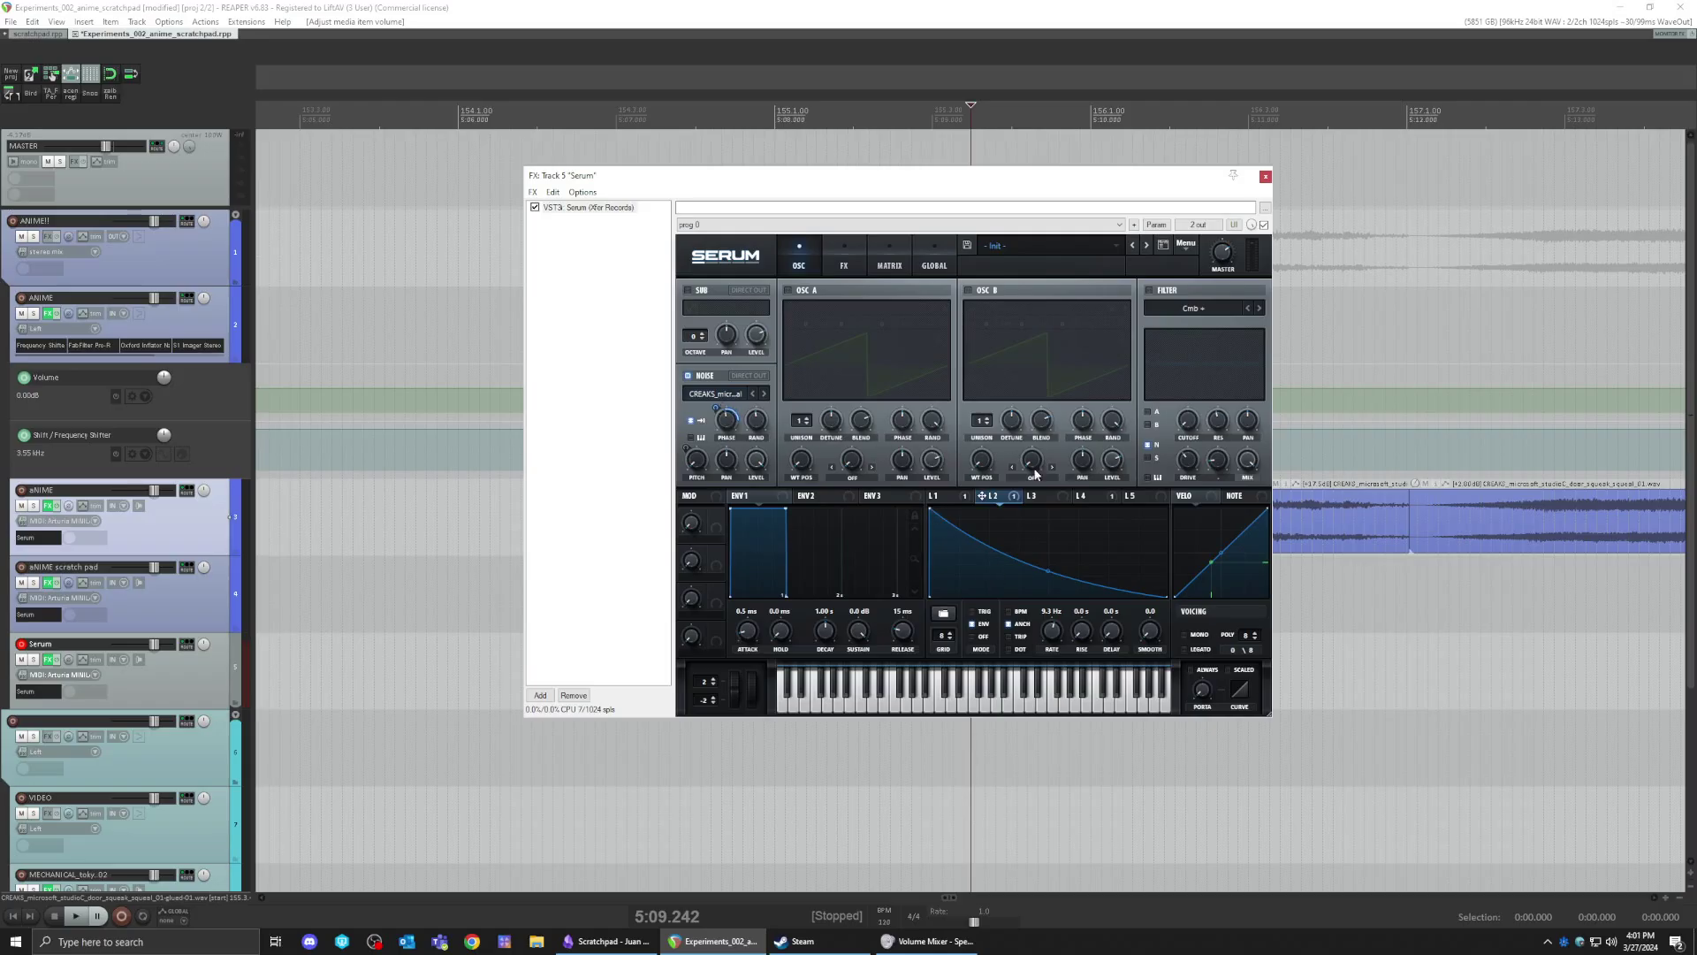
left_click(1087, 496)
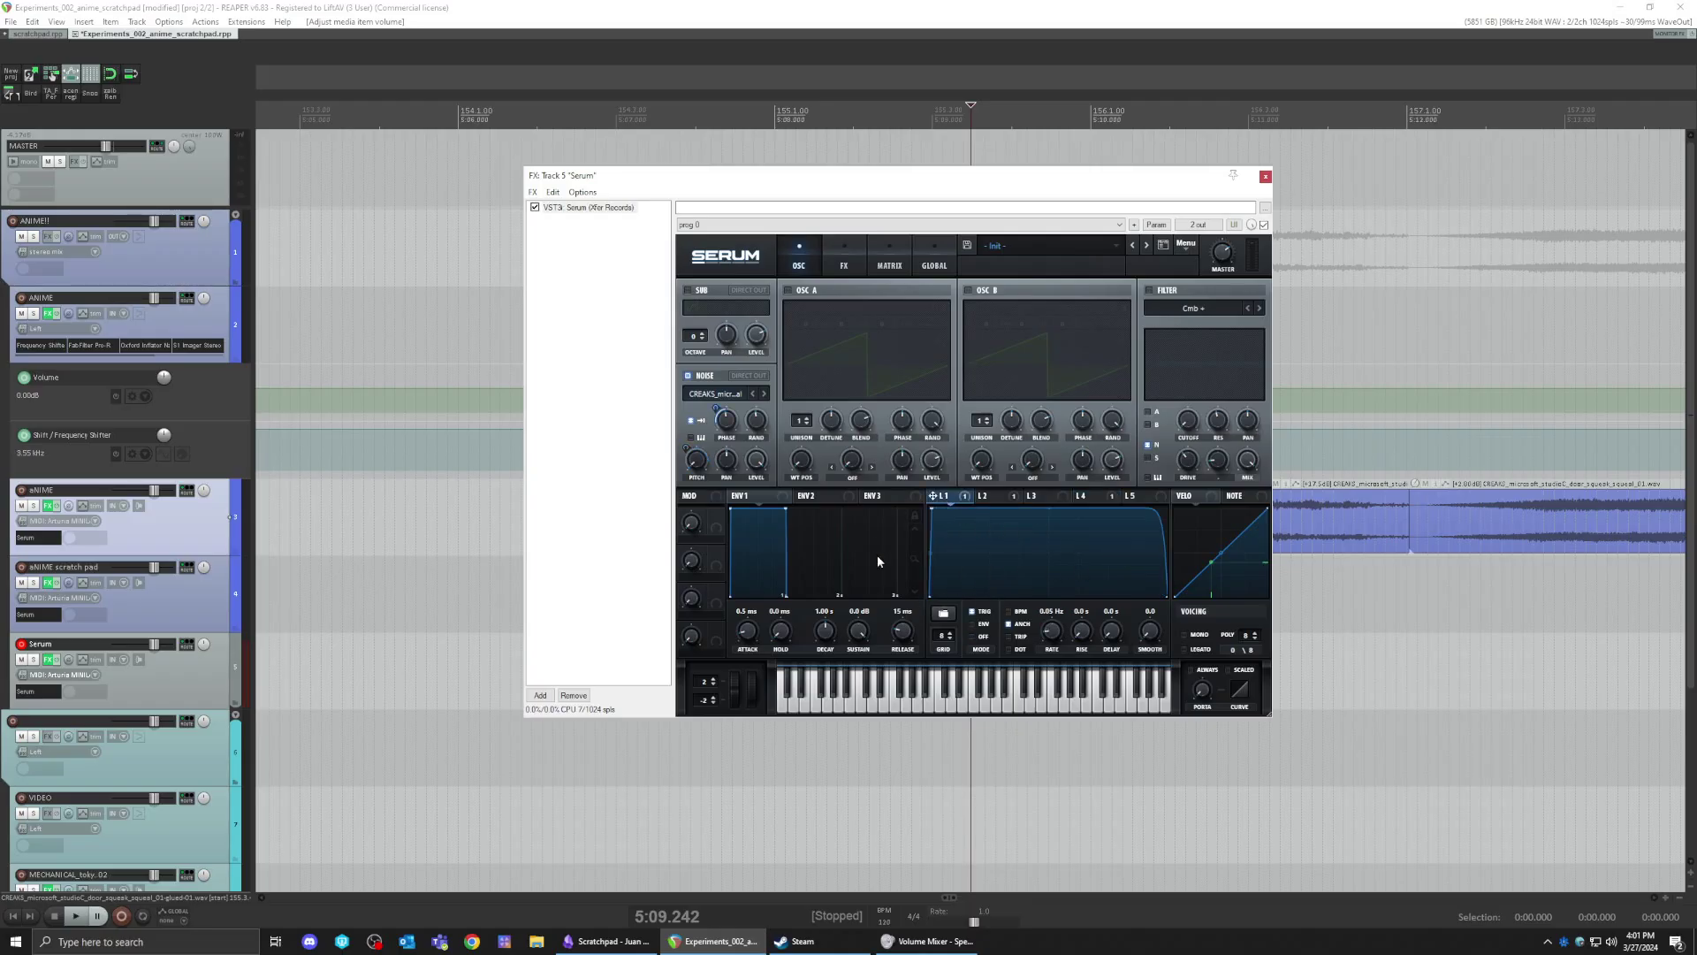
left_click(937, 500)
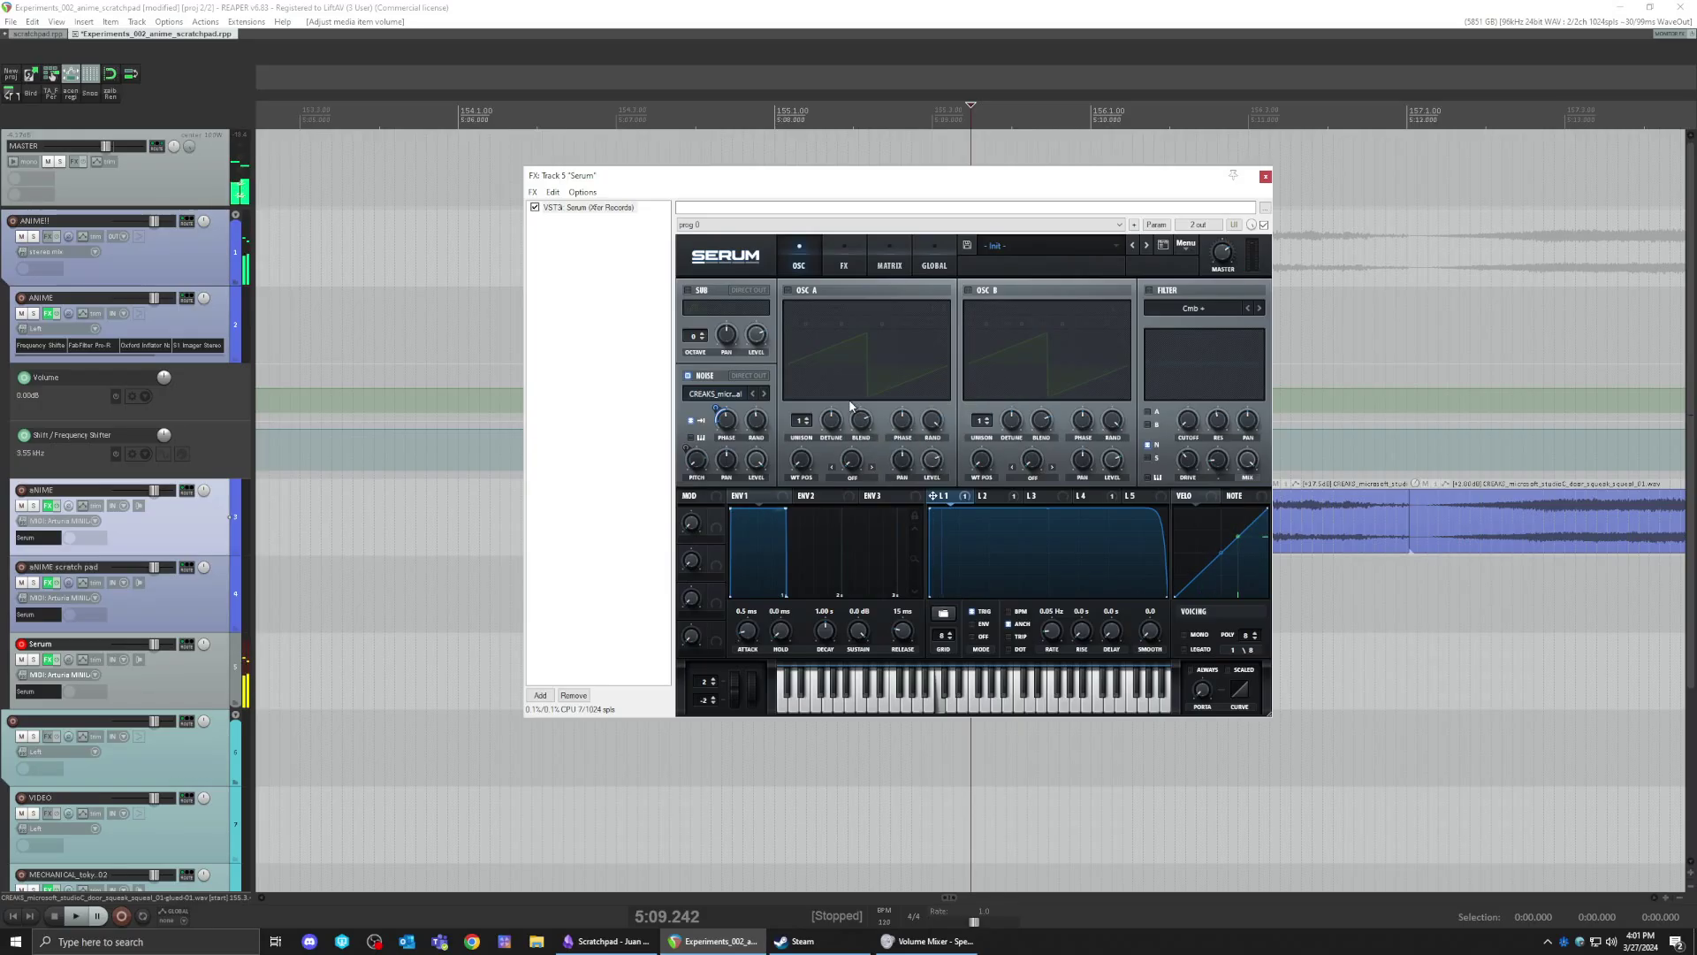
- Examine Serum's Tube distortion and multiband compressor settings, and return to the oscillator page
left_click(845, 263)
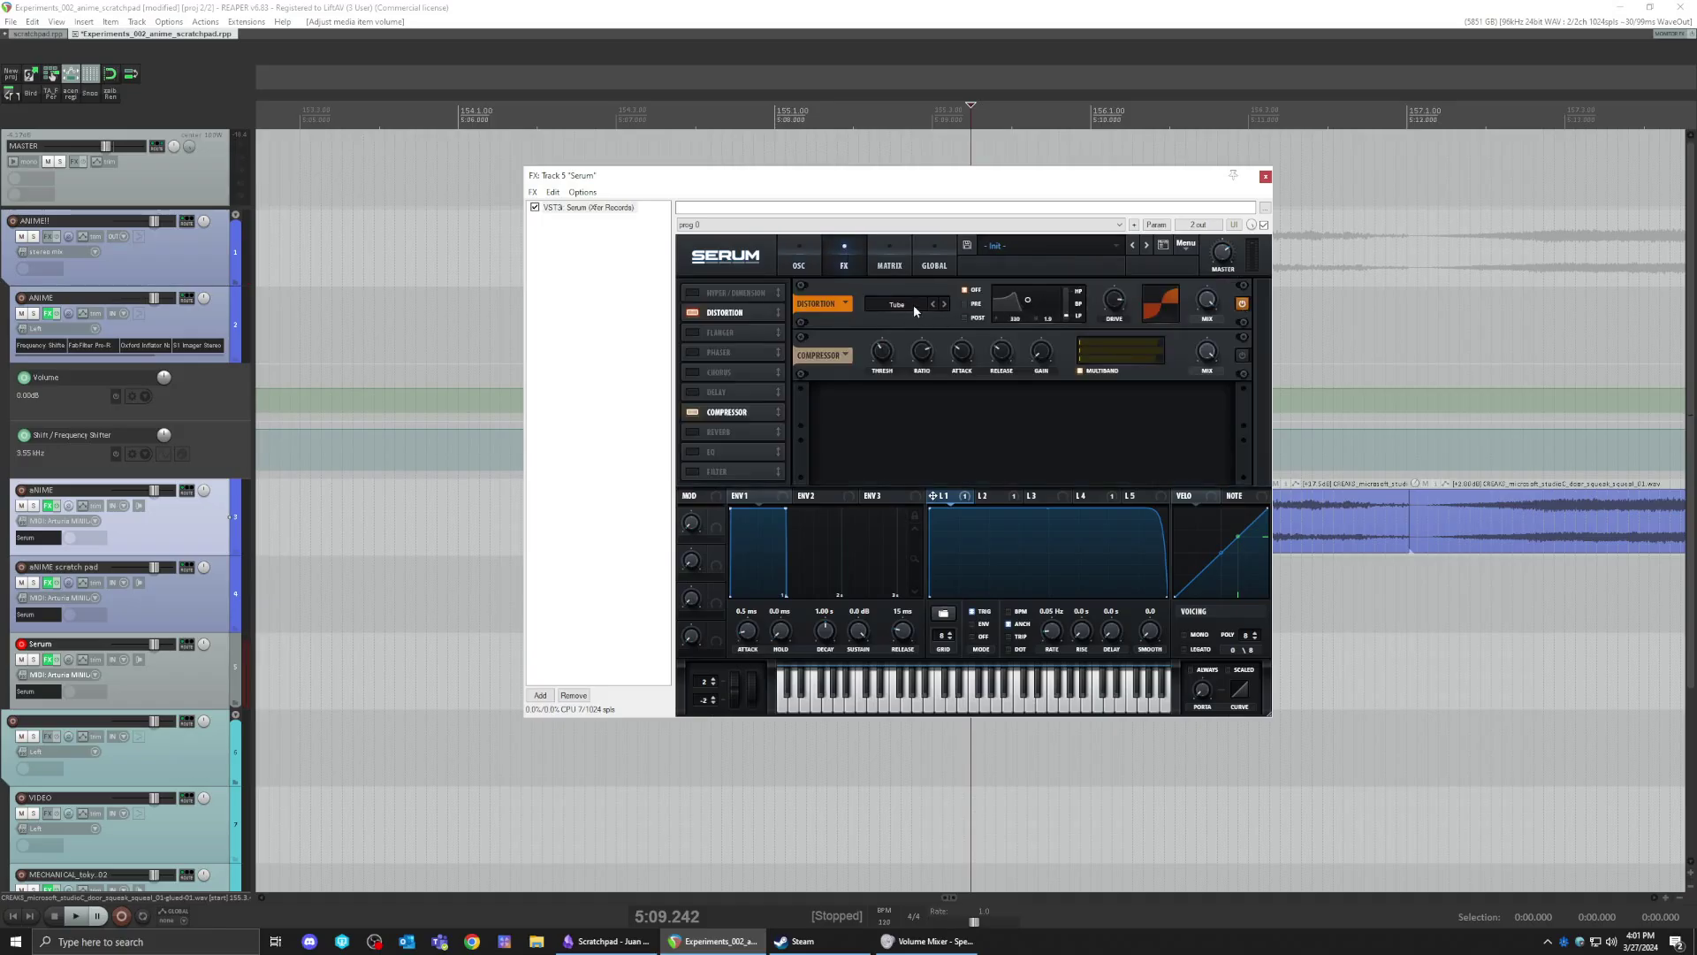
left_click(1242, 356)
left_click(1084, 372)
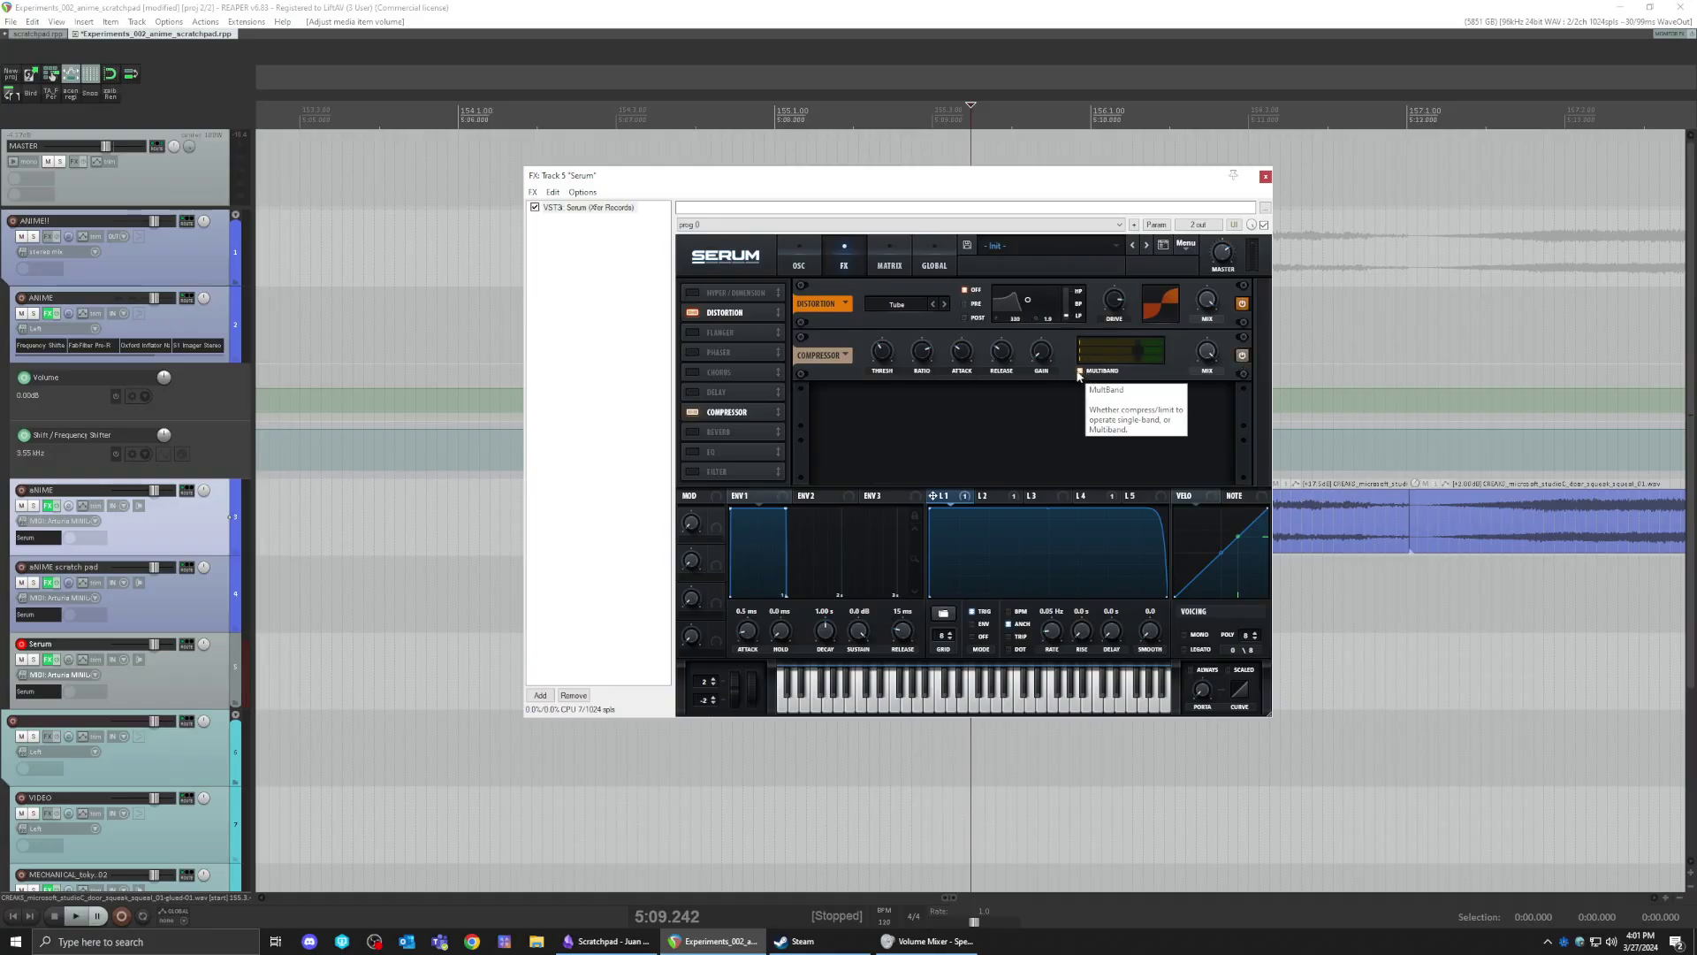
left_click(804, 263)
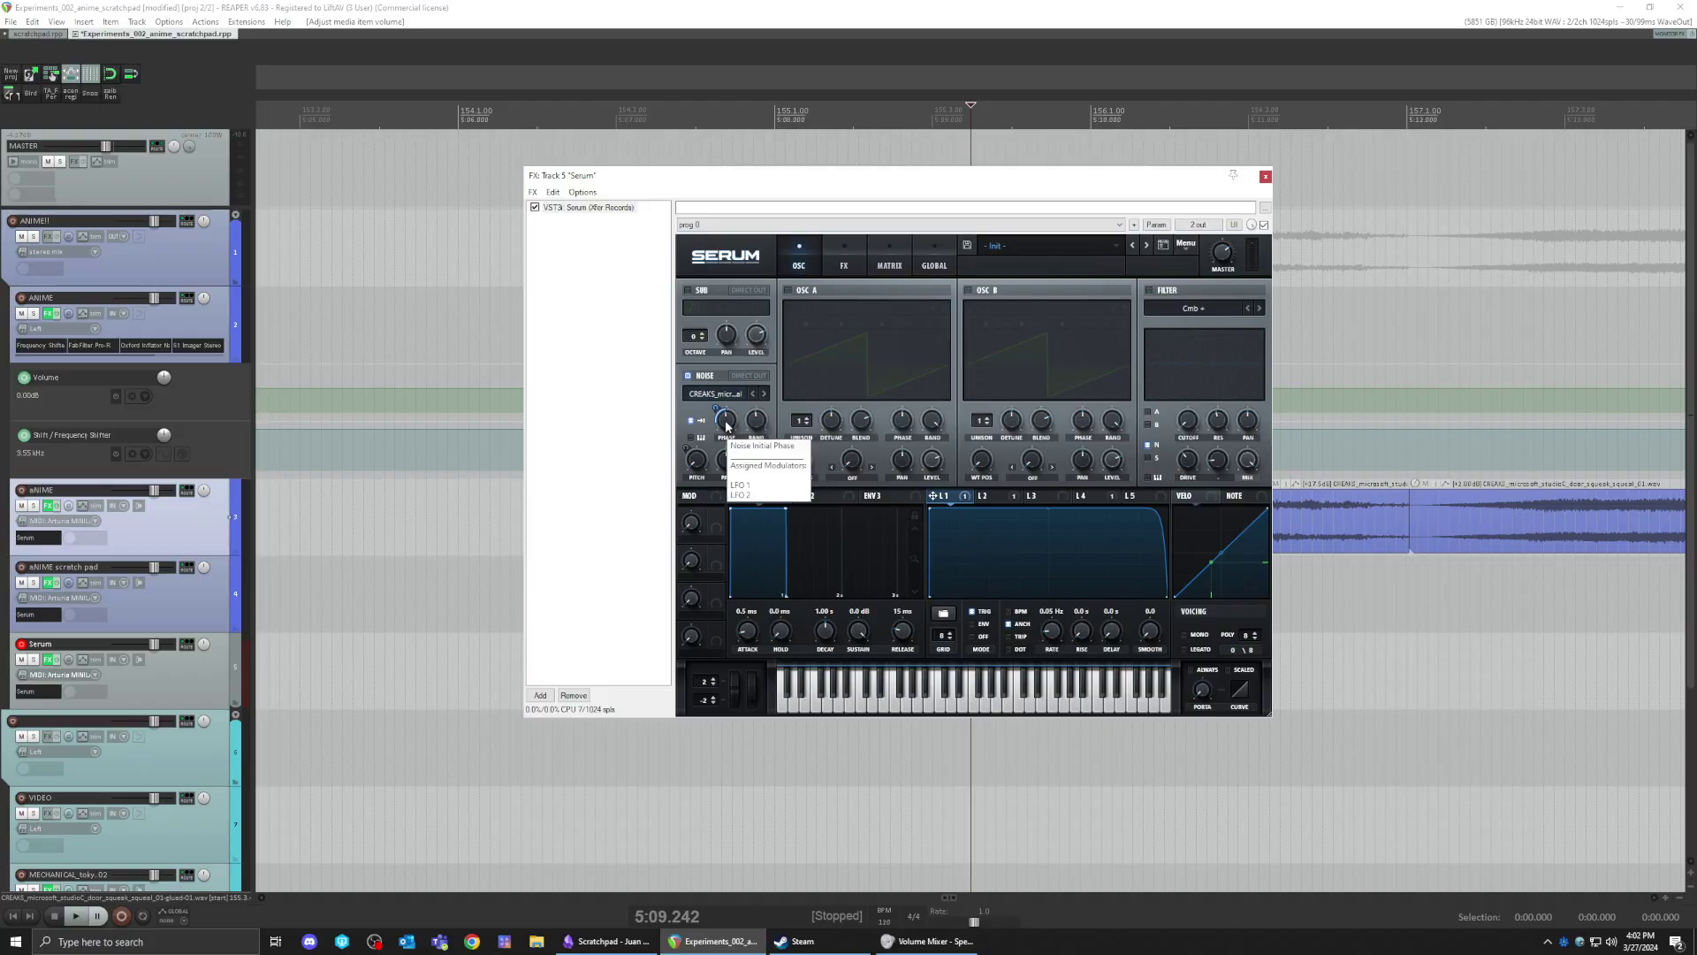
- Sweep the noise oscillator's initial phase up and down, passing through about 5%
left_click_drag(727, 426, 732, 375)
left_click_drag(727, 460, 731, 492)
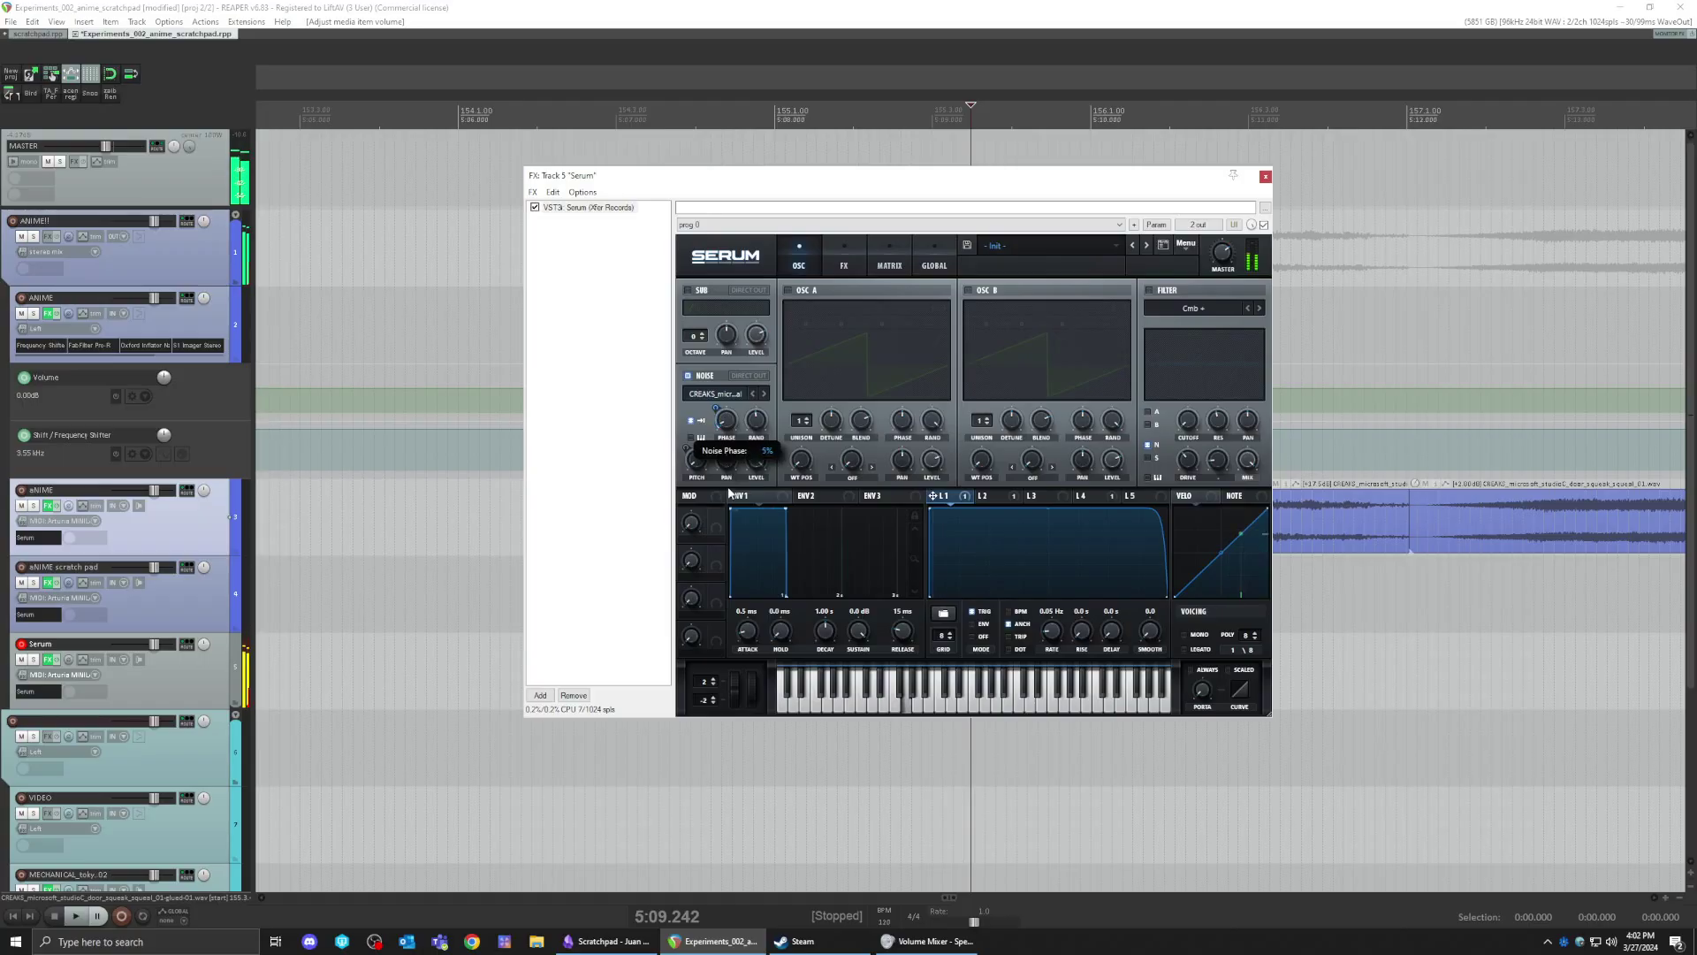
left_click_drag(731, 358, 726, 400)
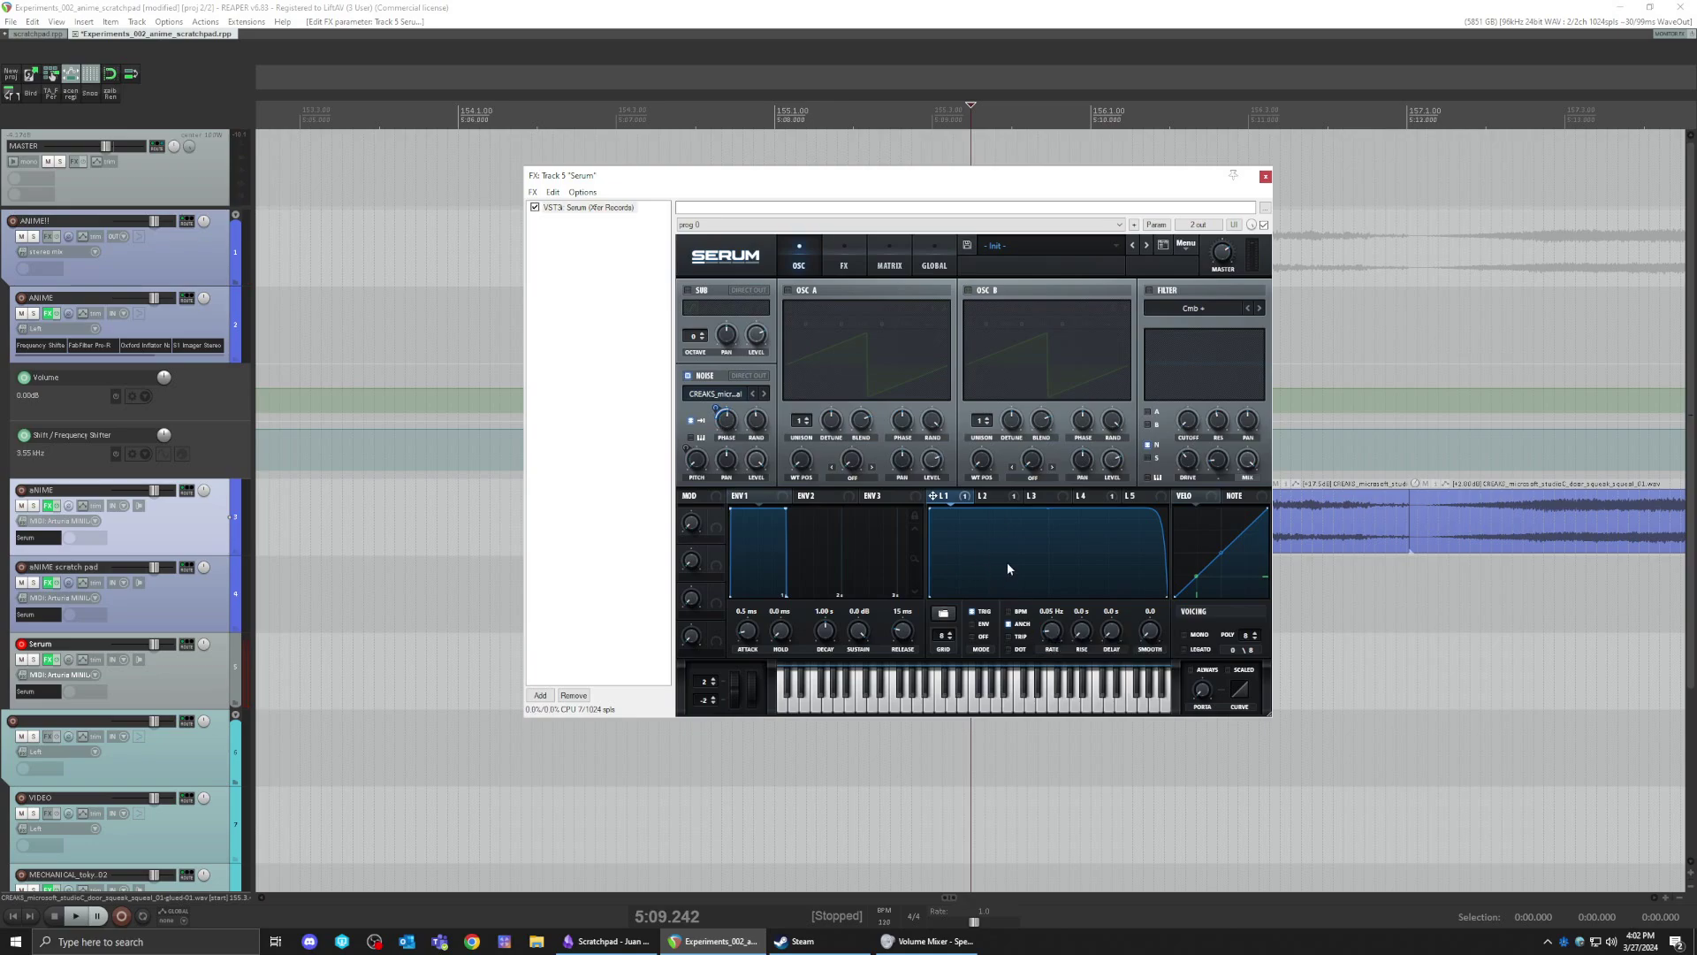
- Try LFO 1's rate at about 40.6 Hz, and bring it back down to 0.06 Hz
left_click_drag(1058, 642, 1053, 532)
left_click_drag(1052, 596, 1054, 533)
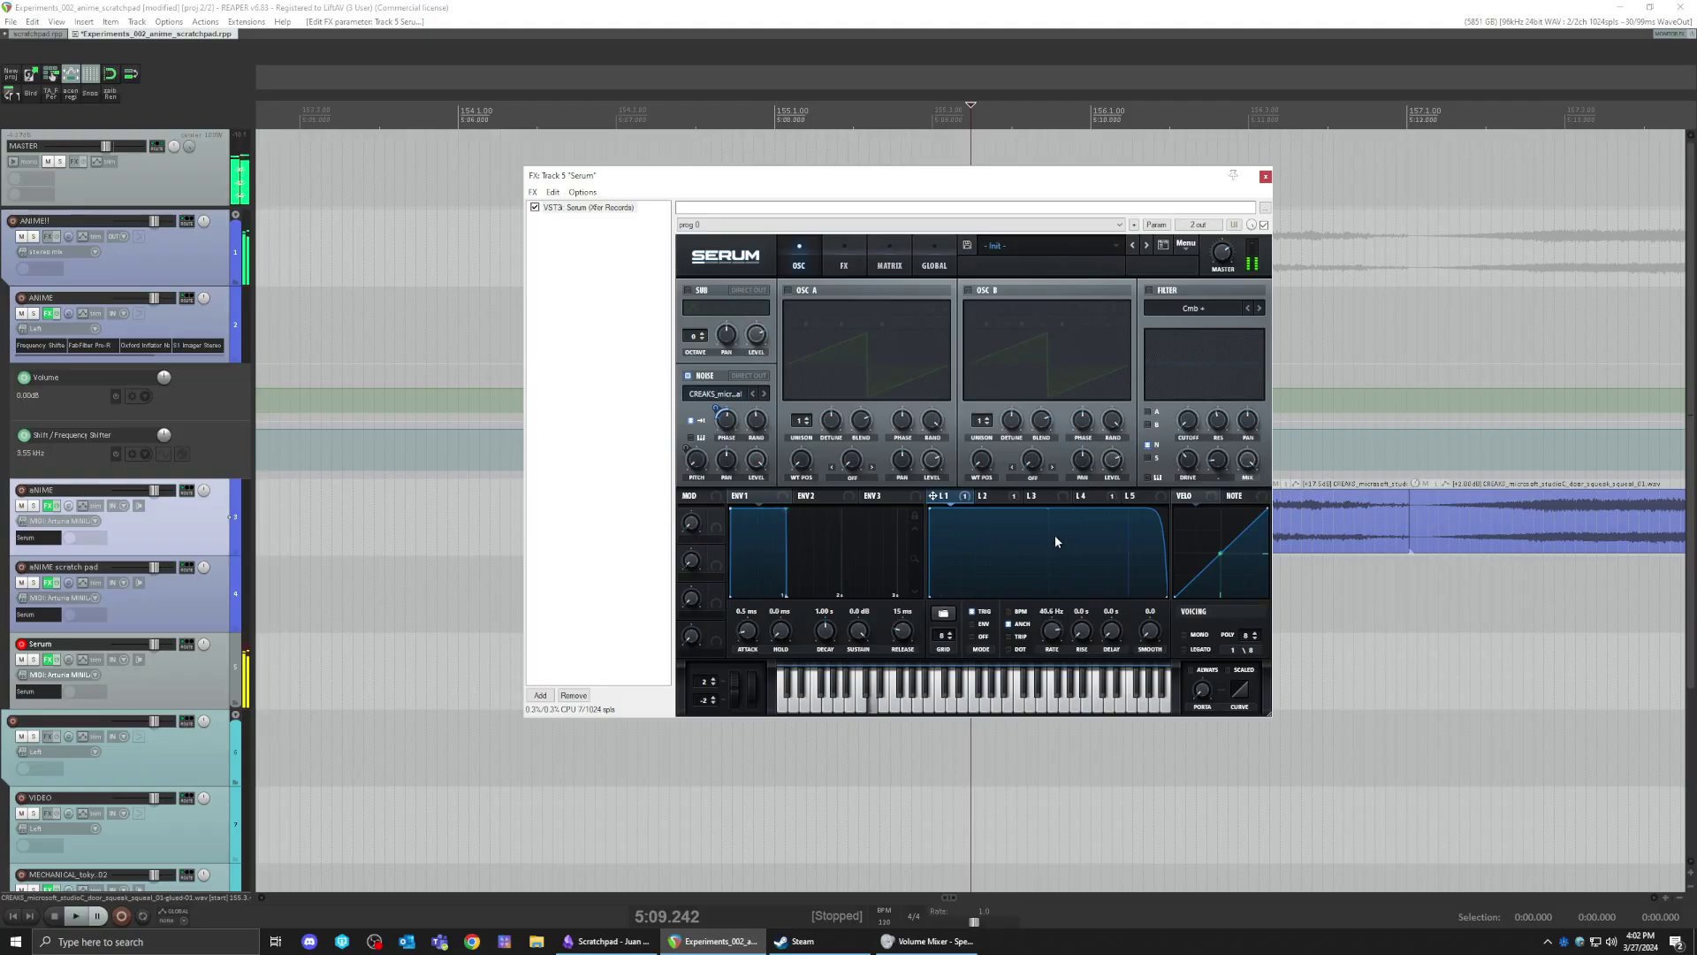
left_click_drag(1052, 631, 1052, 685)
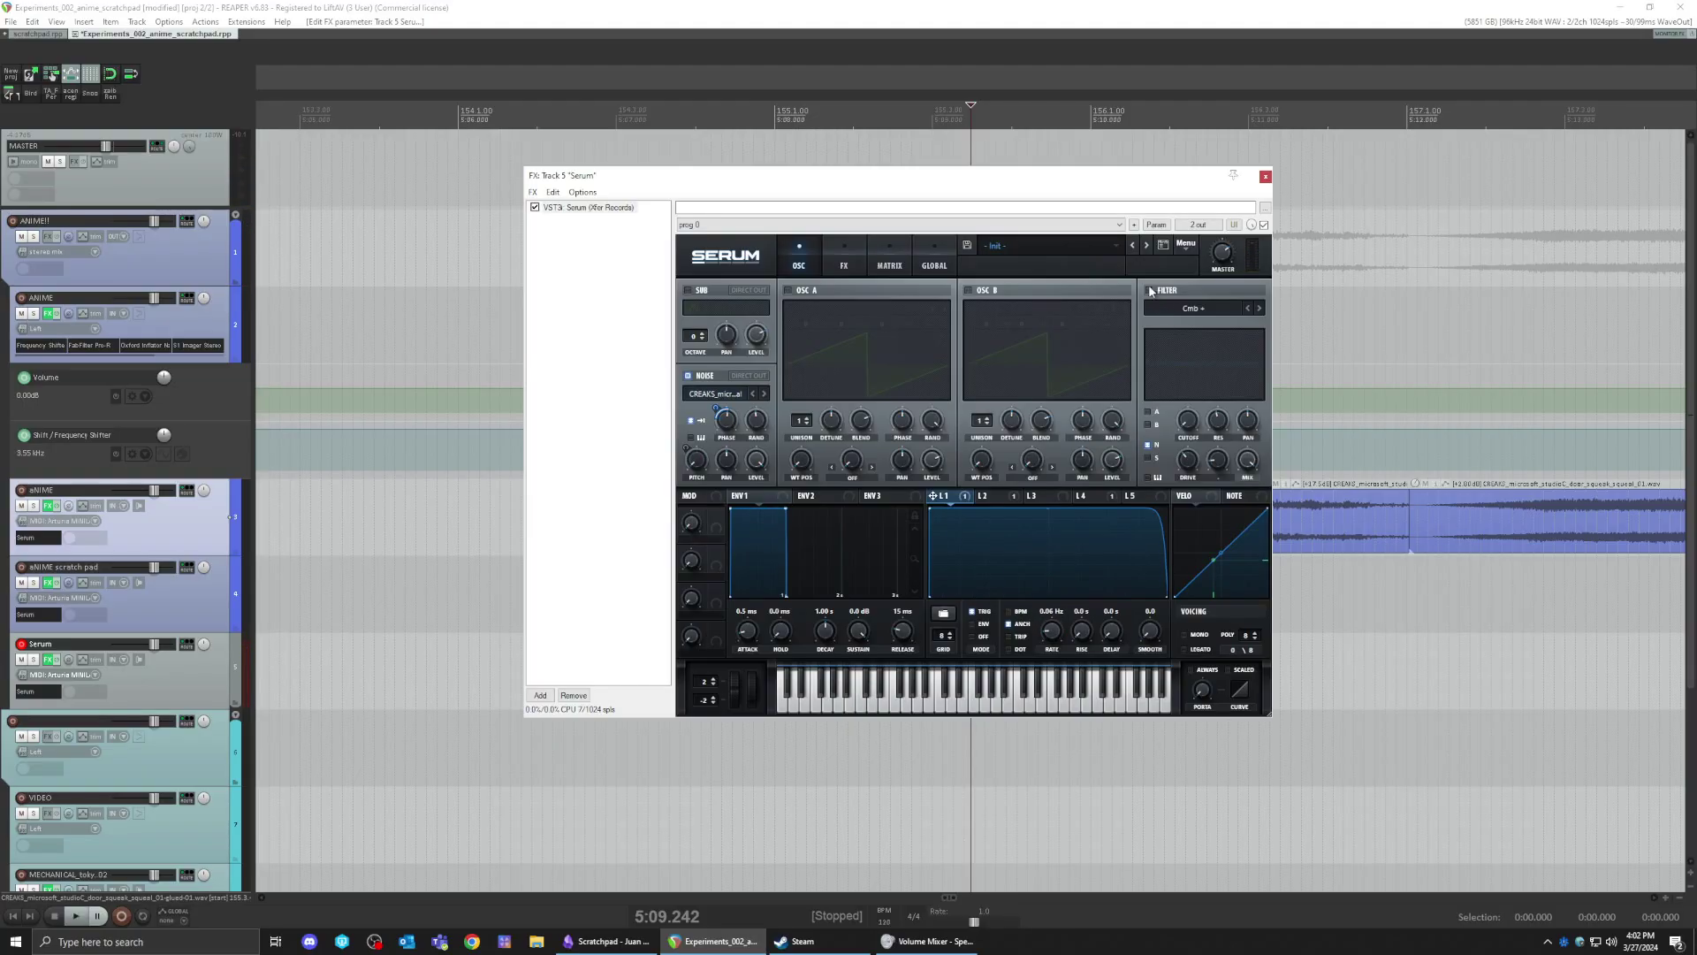
- Enable the Cmb + filter and raise LFO 1's rate to about 0.7 Hz
left_click(1150, 290)
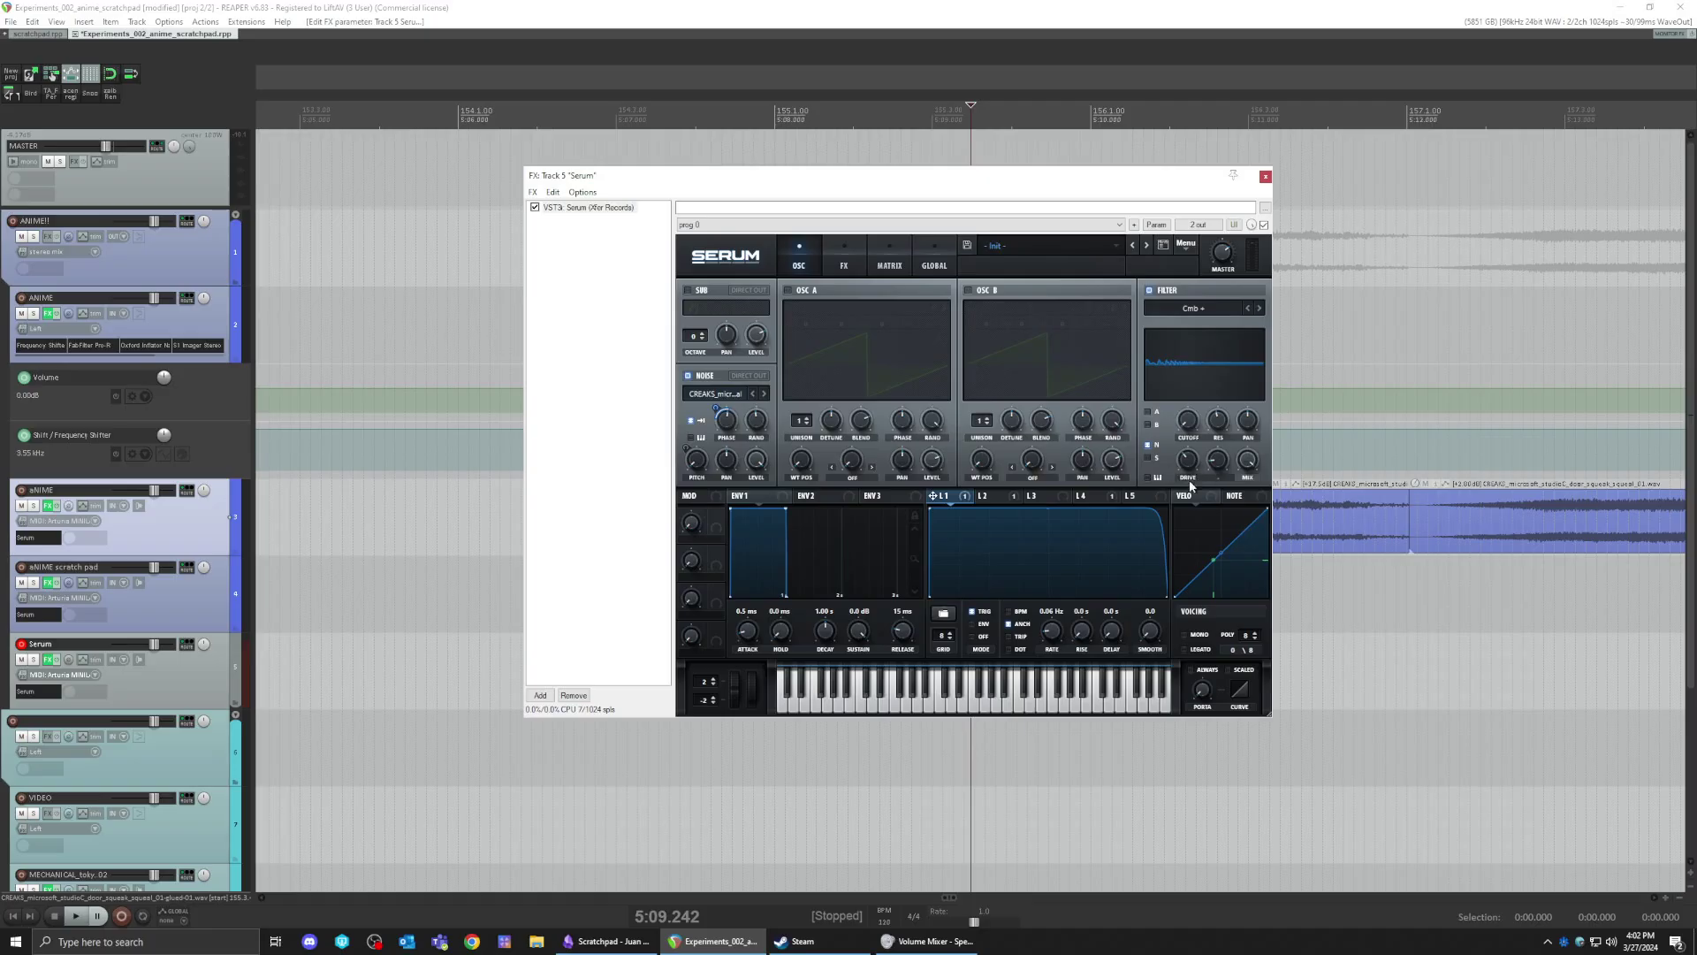
mouse_move(1220, 419)
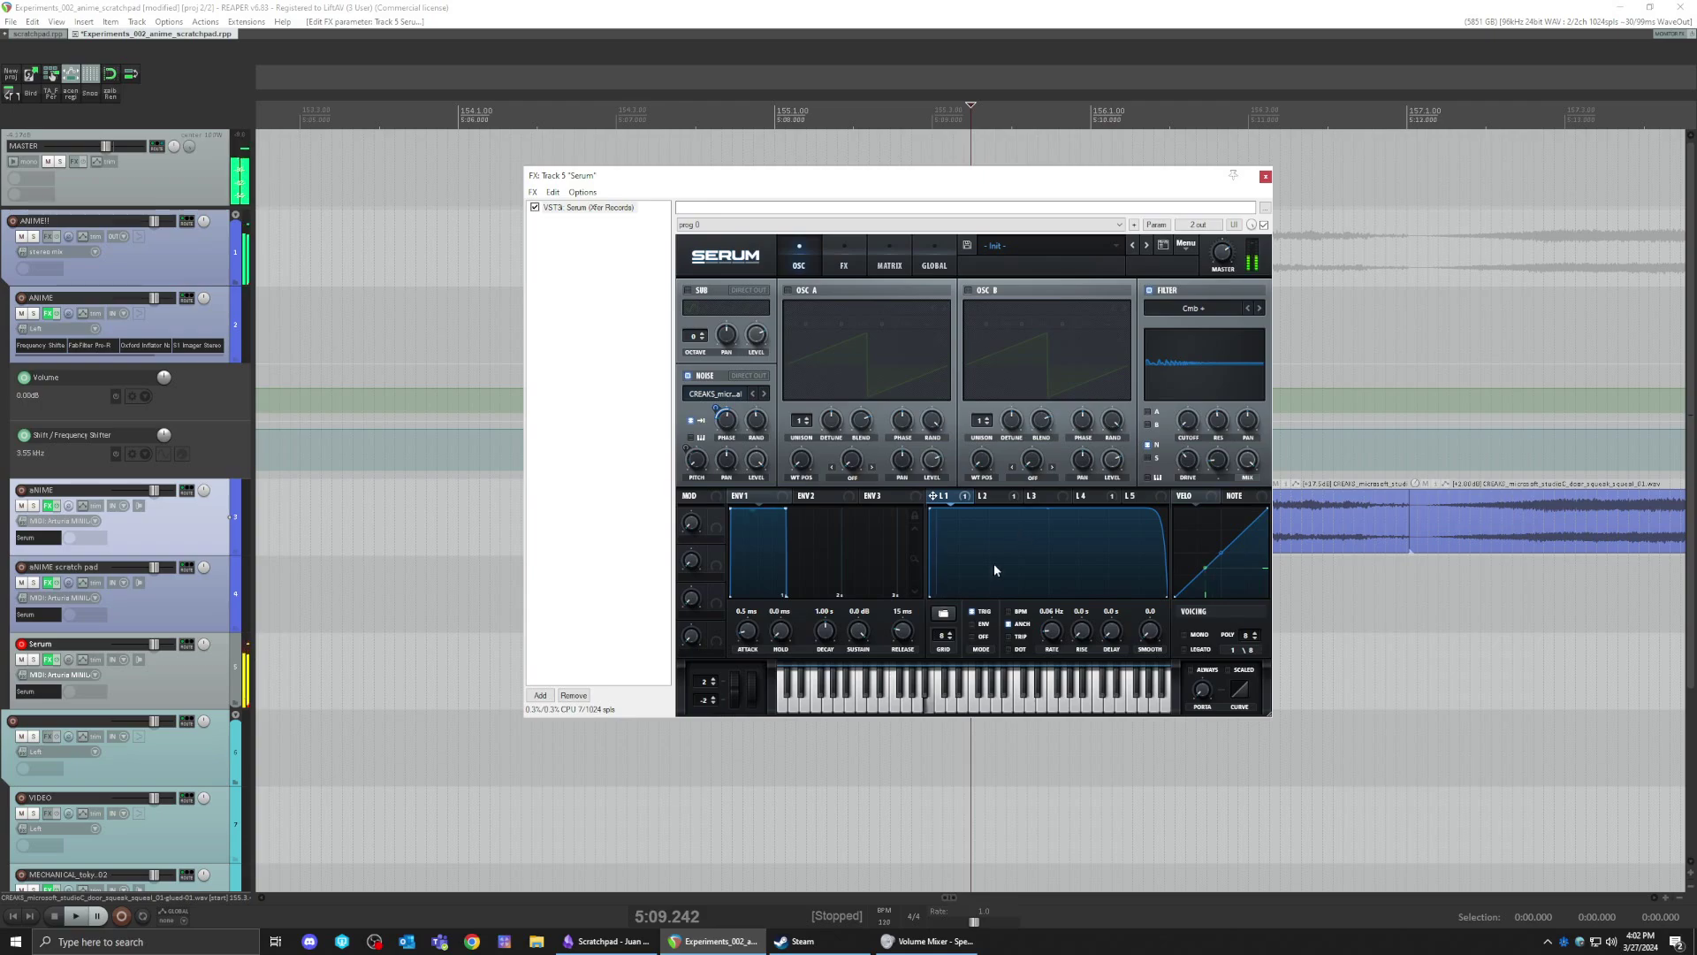
left_click_drag(1052, 630, 1053, 583)
left_click_drag(1051, 628, 1052, 612)
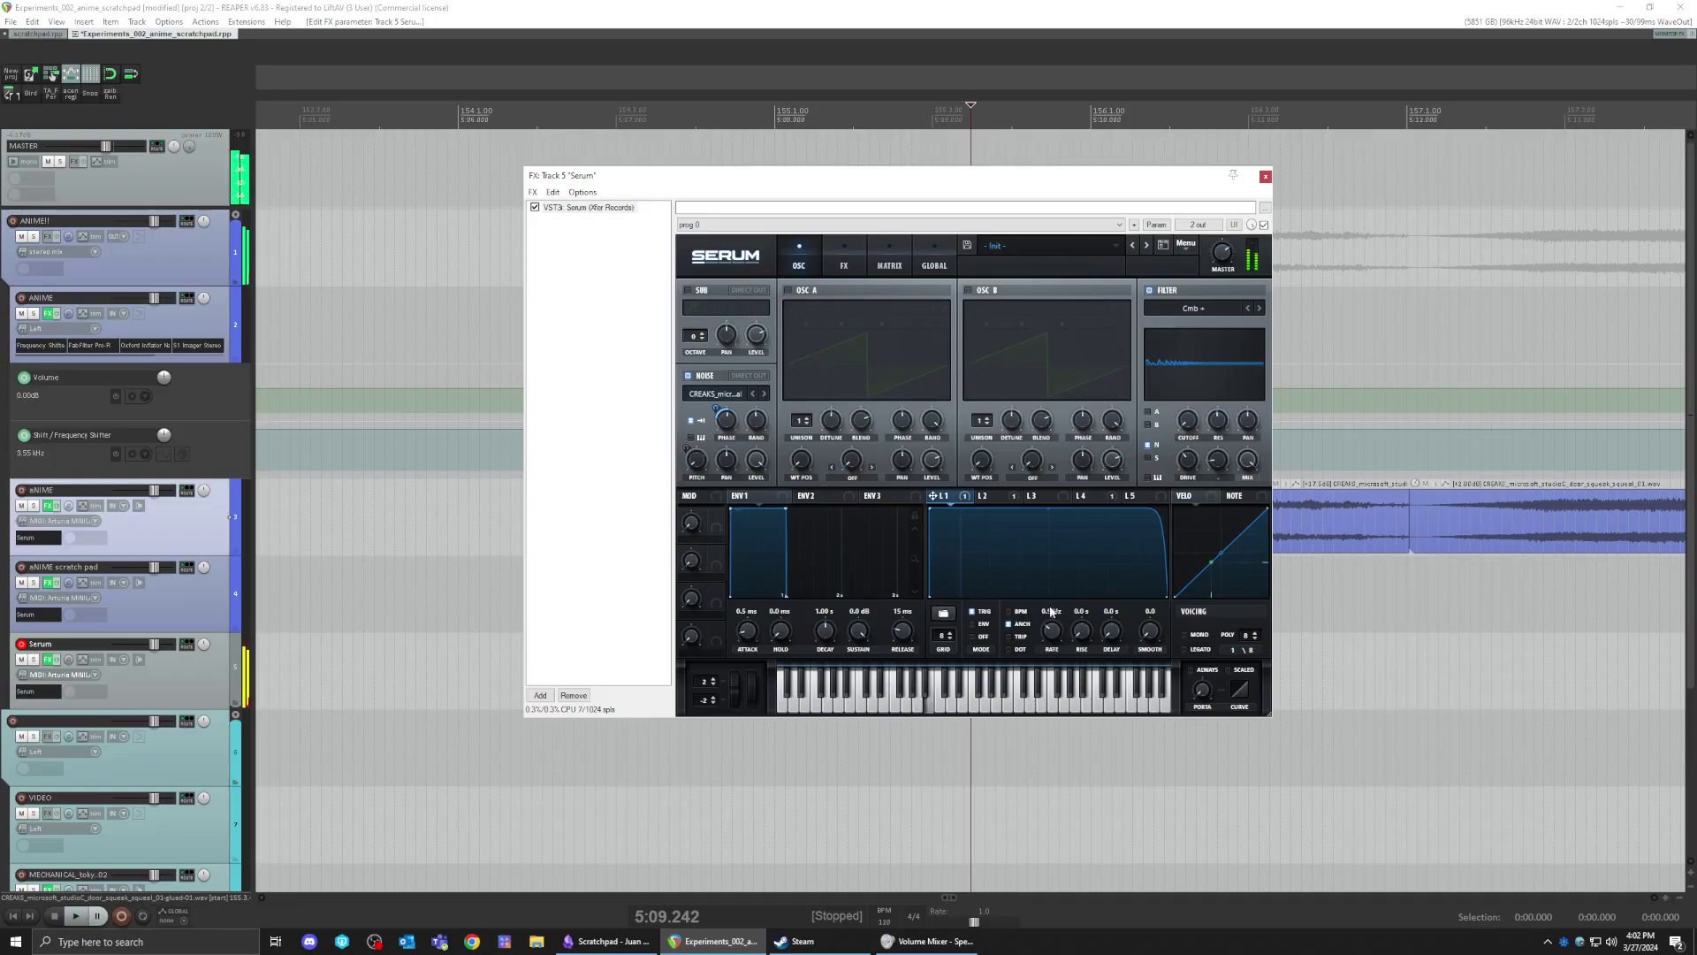
- Set LFO 2's rate to 0.09 Hz
left_click(994, 495)
left_click_drag(1050, 676, 1050, 701)
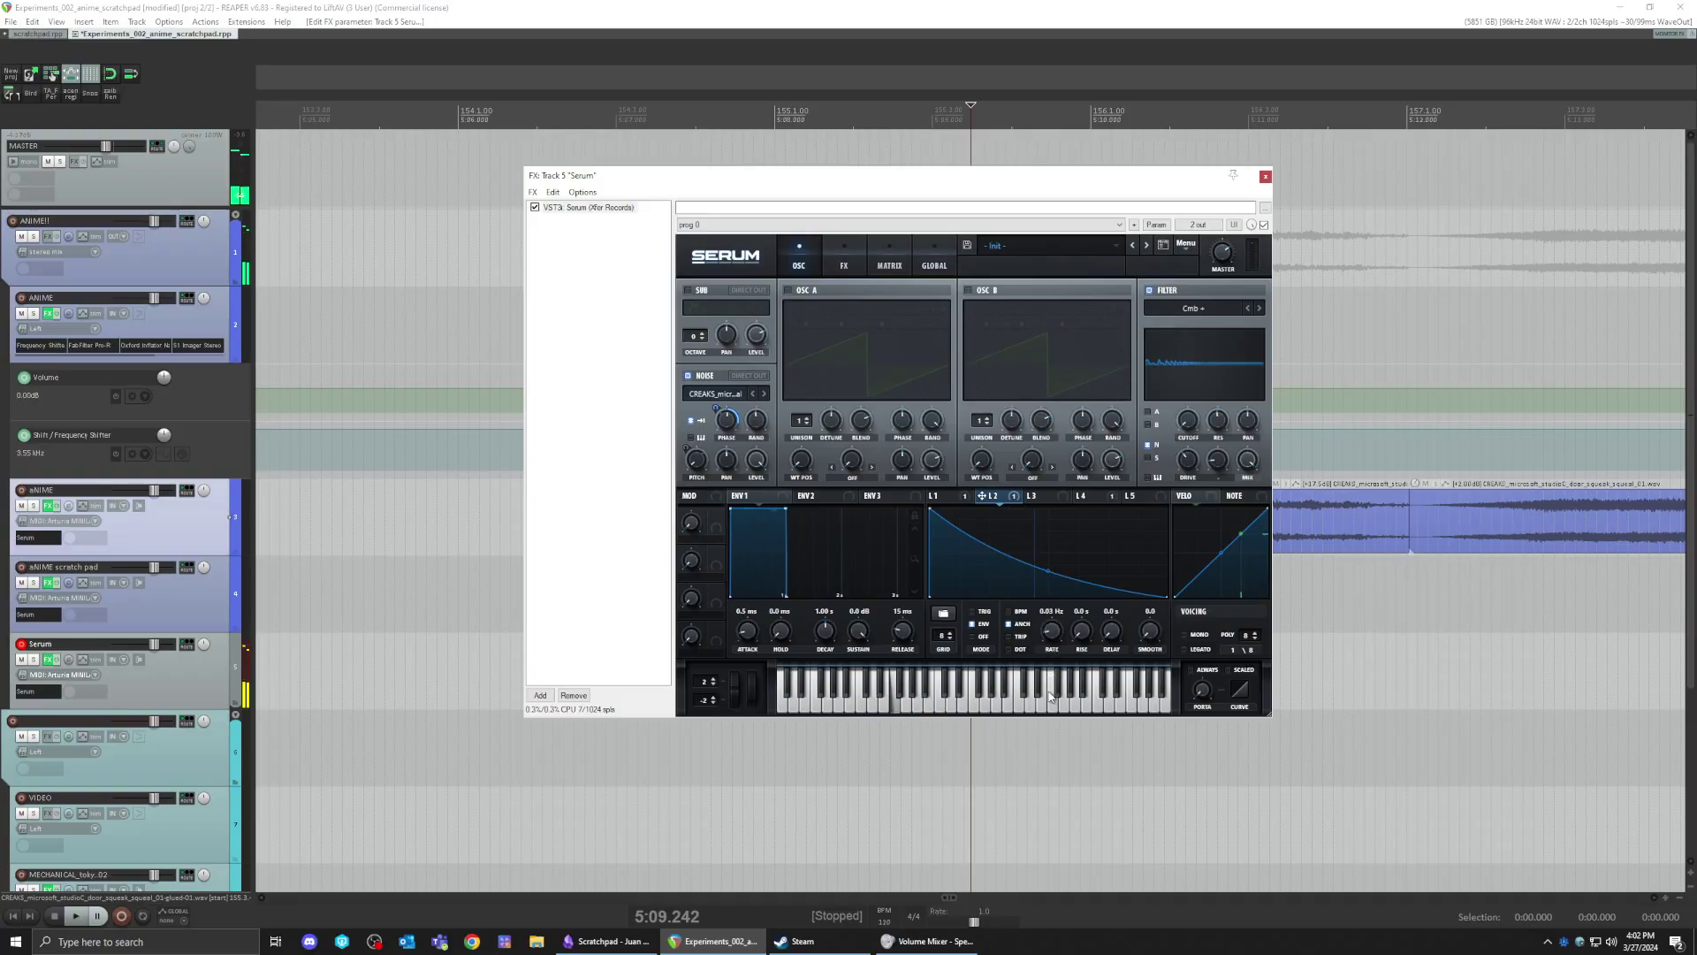
left_click_drag(1042, 639, 1043, 681)
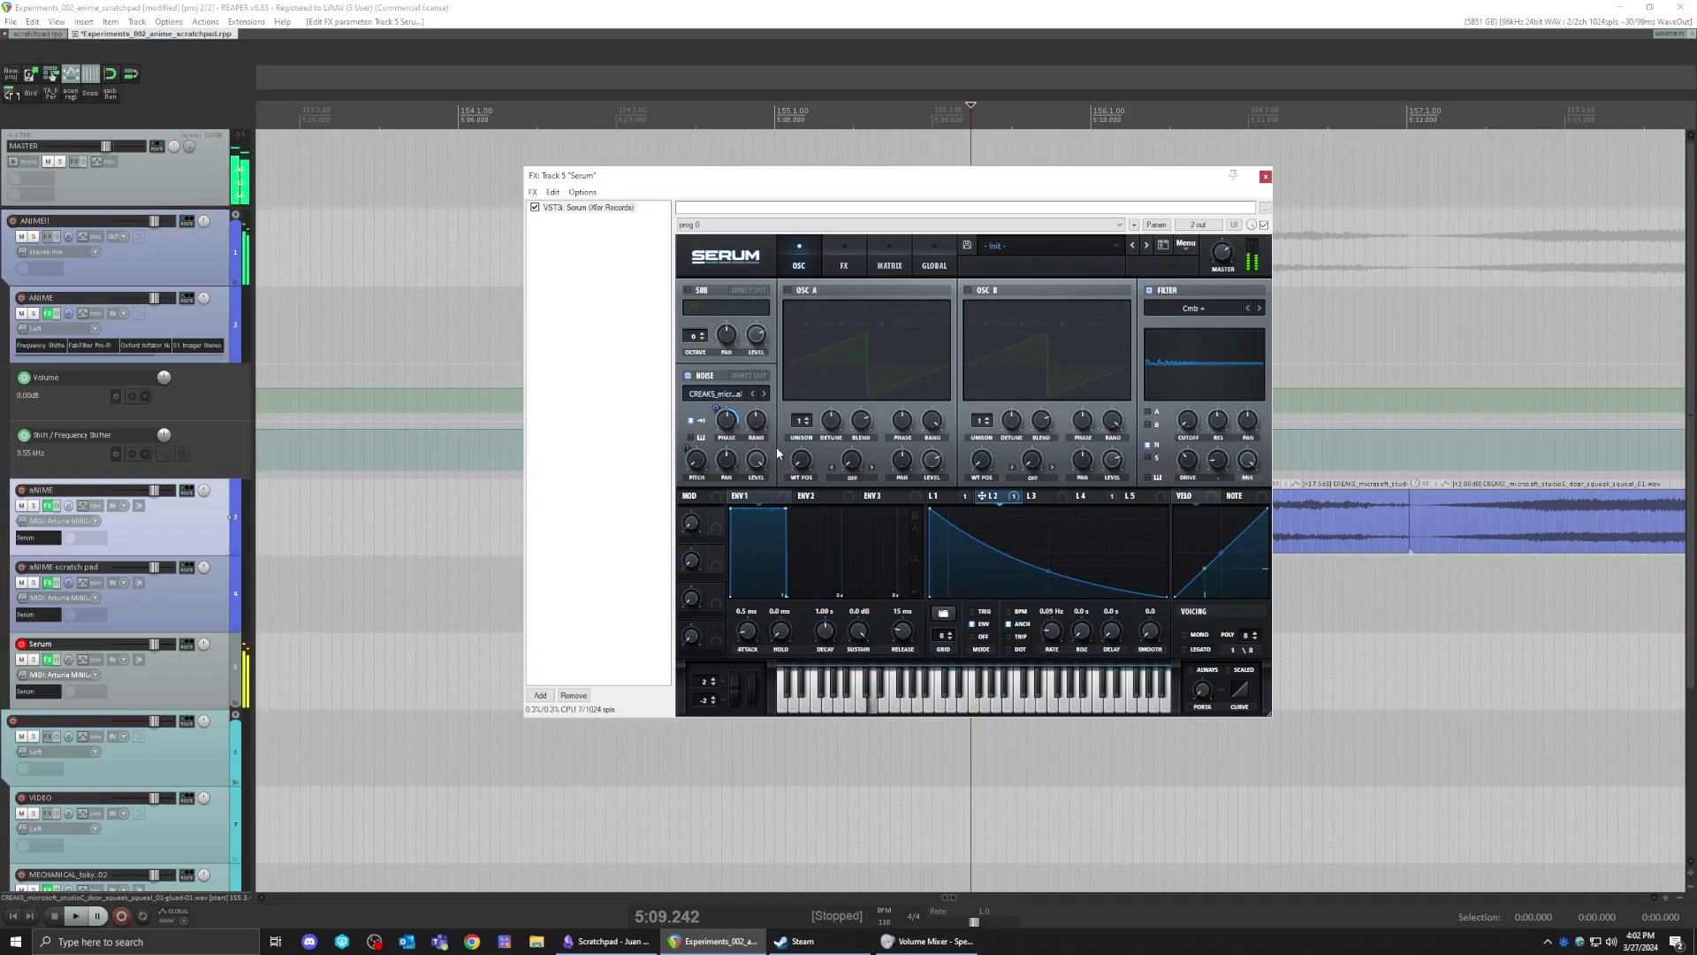
- Move the Serum window aside and sweep the noise oscillator's initial phase to about 50%
mouse_move(716, 407)
left_mouse_down()
mouse_move(721, 471)
mouse_move(727, 439)
left_mouse_up()
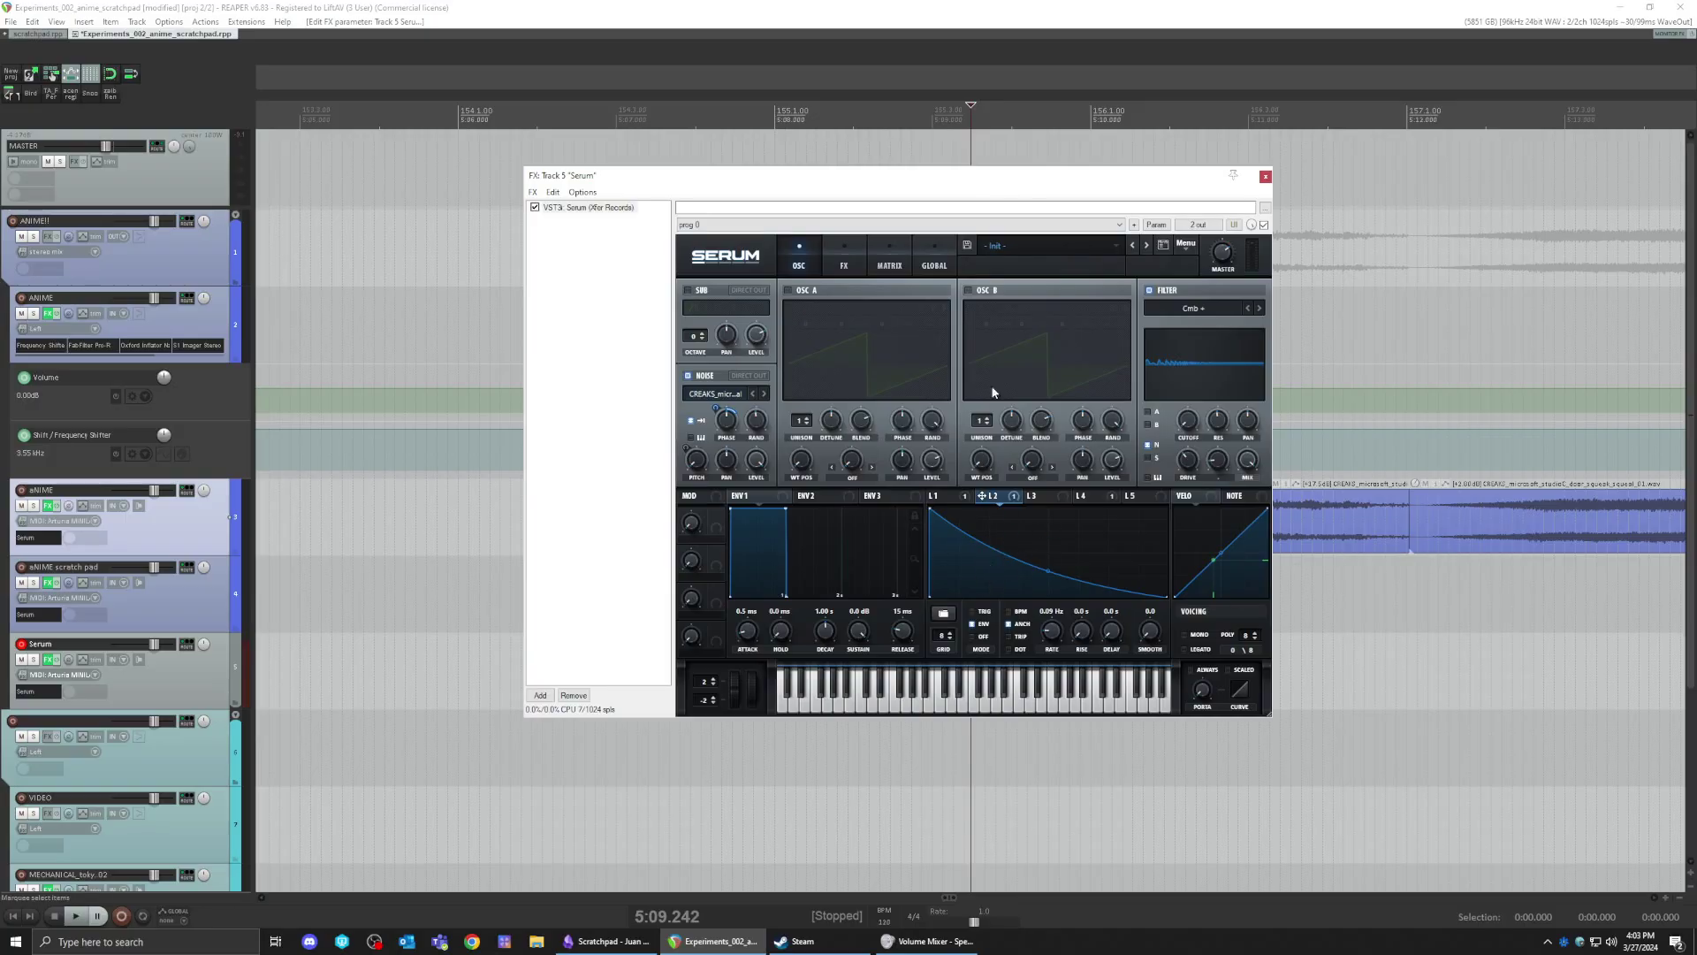
left_click_drag(928, 183, 830, 198)
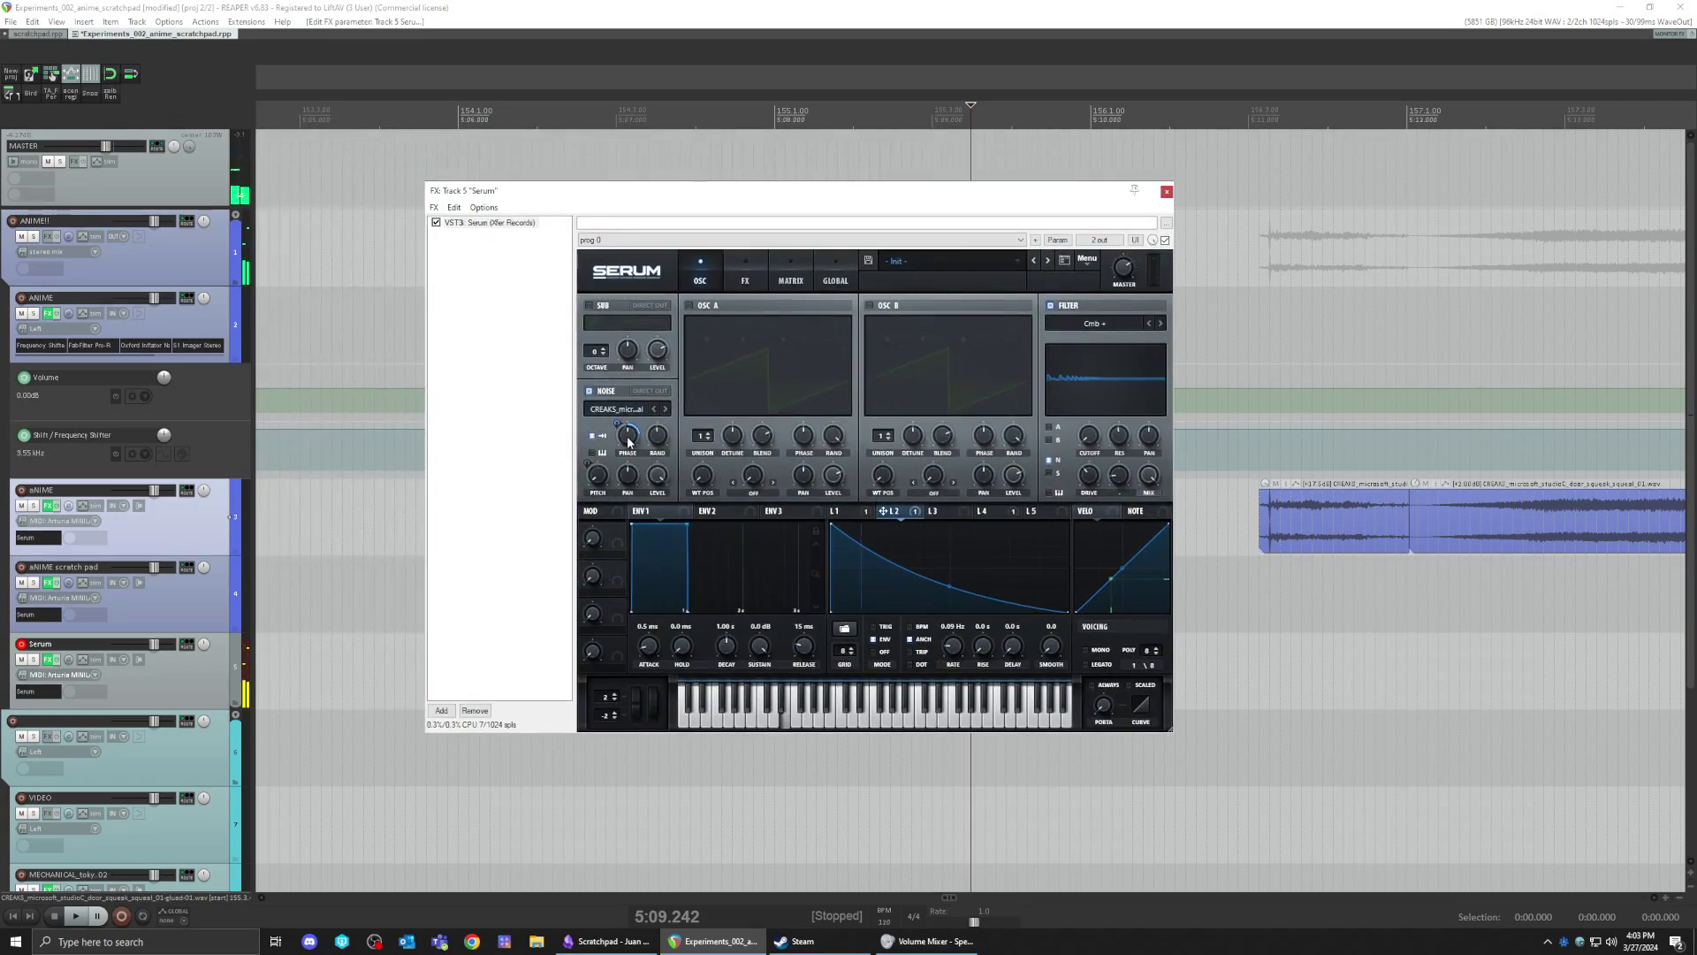
left_click_drag(631, 411, 632, 447)
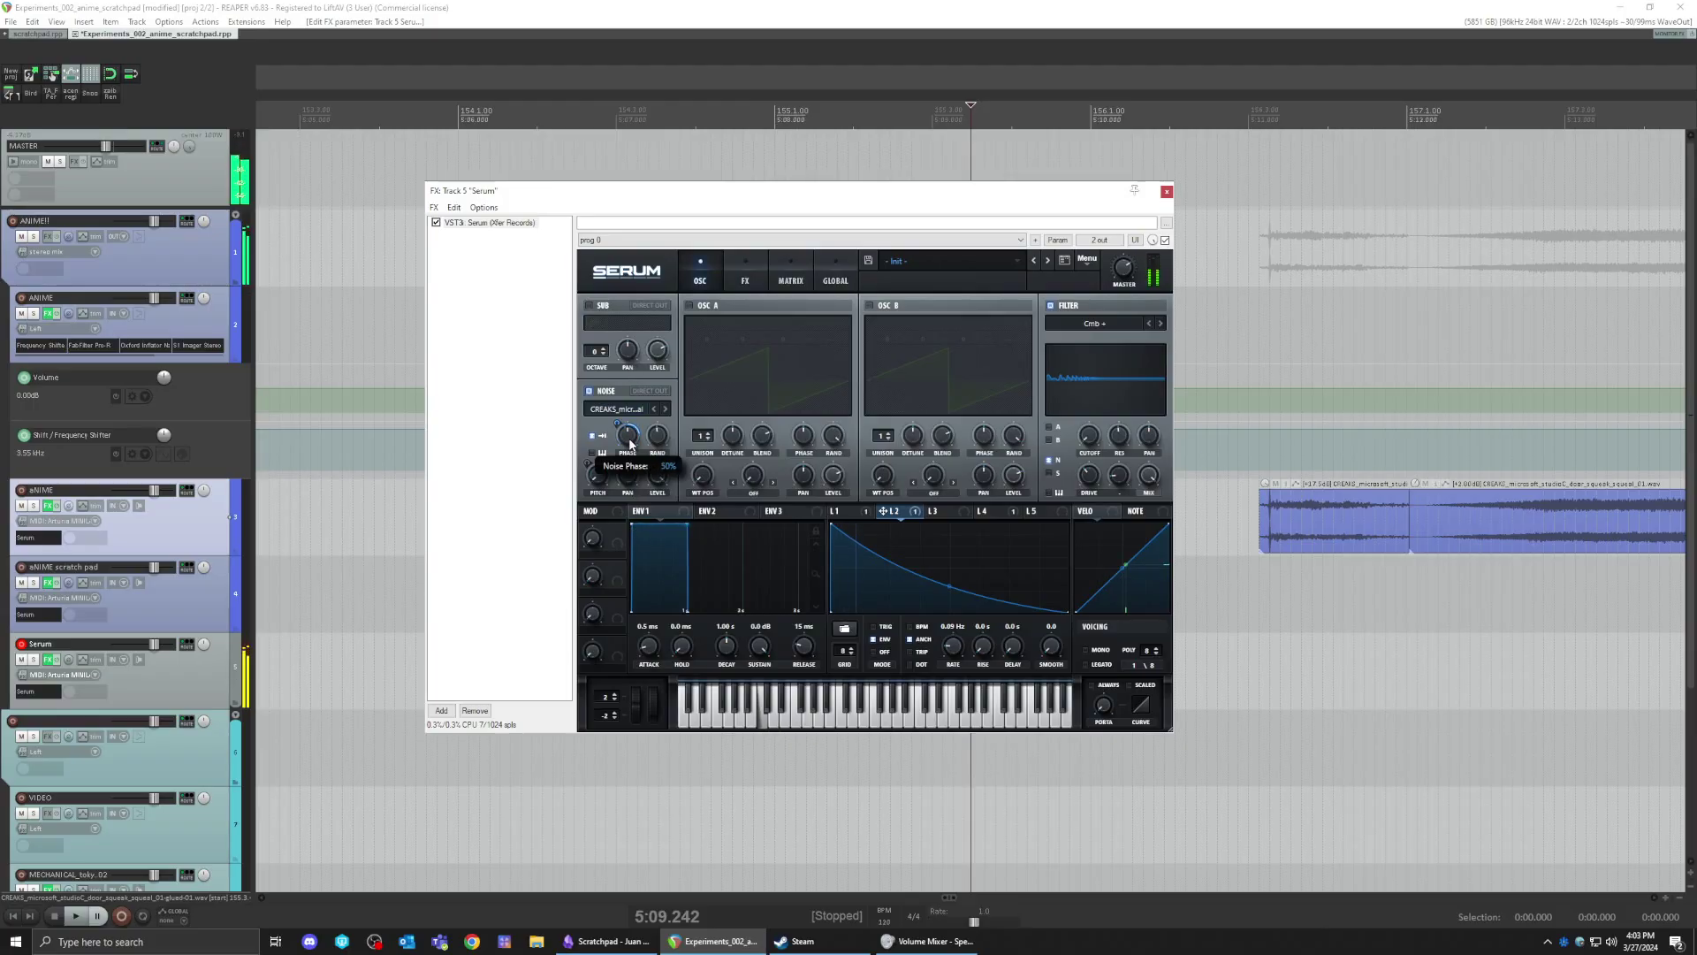
- Set LFO 1's rate to 1.2 Hz and pull the curve's first peak inward to form a sloped attack
left_click(859, 513)
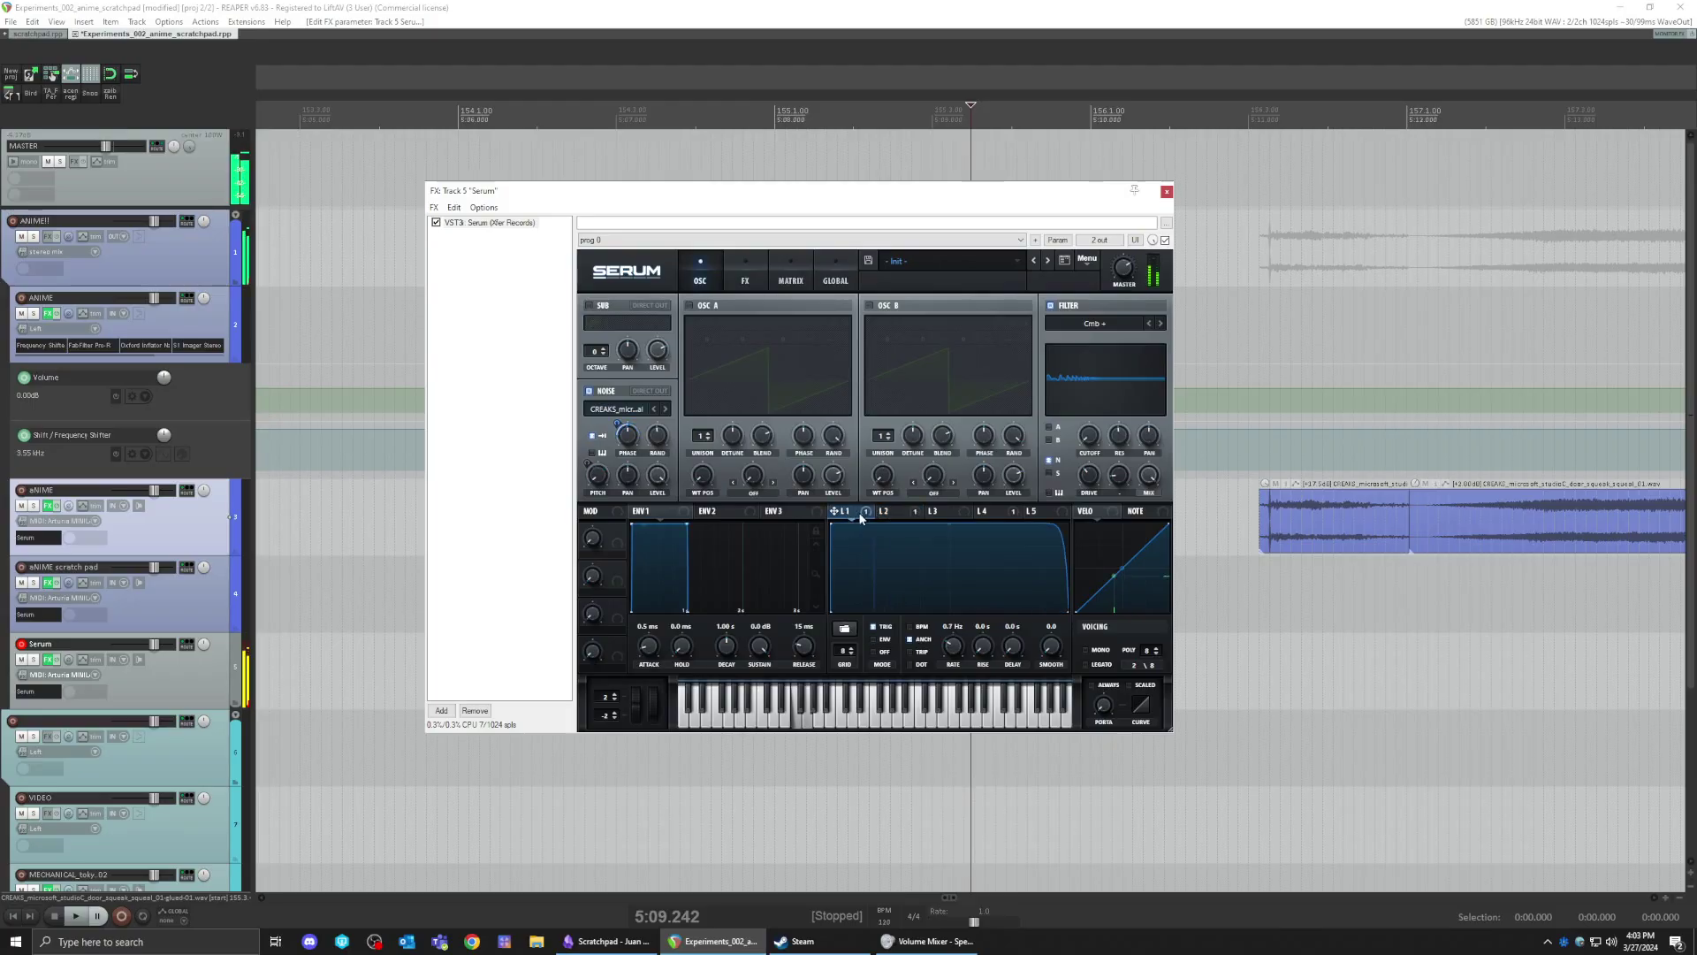
left_click_drag(953, 658, 949, 713)
left_click_drag(940, 541, 944, 641)
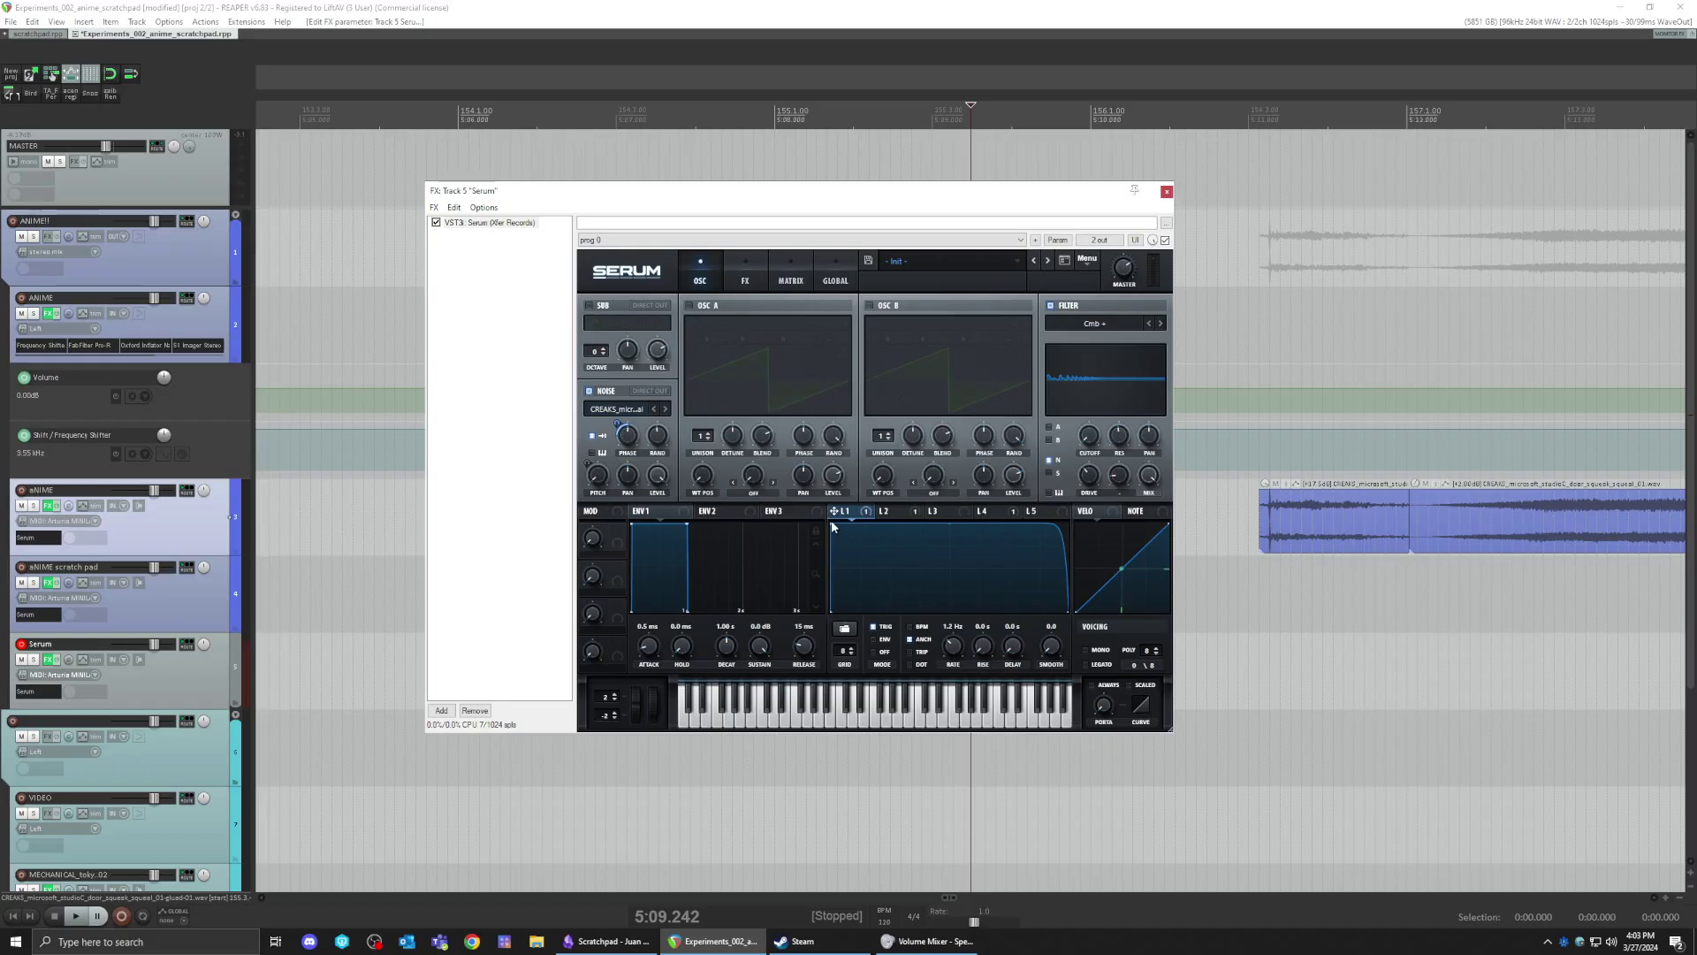
mouse_move(832, 531)
left_mouse_down()
mouse_move(852, 595)
mouse_move(879, 557)
mouse_move(899, 573)
mouse_move(871, 532)
mouse_move(857, 569)
mouse_move(879, 559)
mouse_move(891, 594)
mouse_move(847, 535)
left_mouse_up()
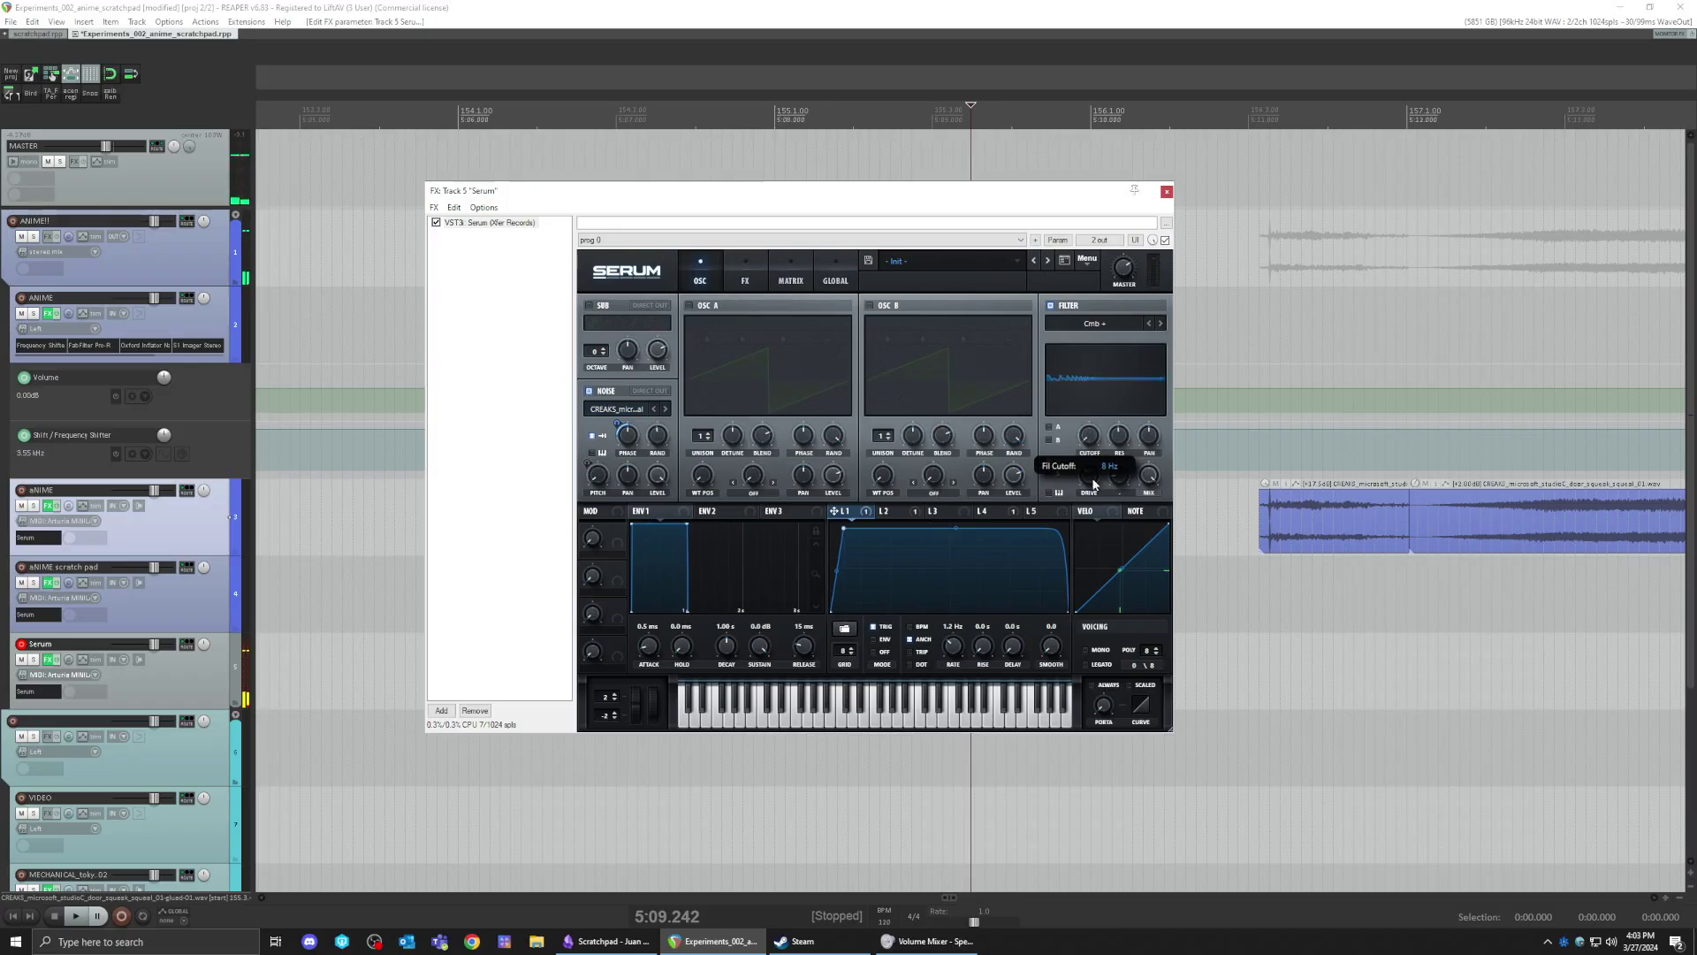
- Adjust the filter's cutoff and set the noise oscillator's phase to about 17%
mouse_move(1086, 456)
left_mouse_down()
mouse_move(1090, 341)
mouse_move(1086, 428)
left_mouse_up()
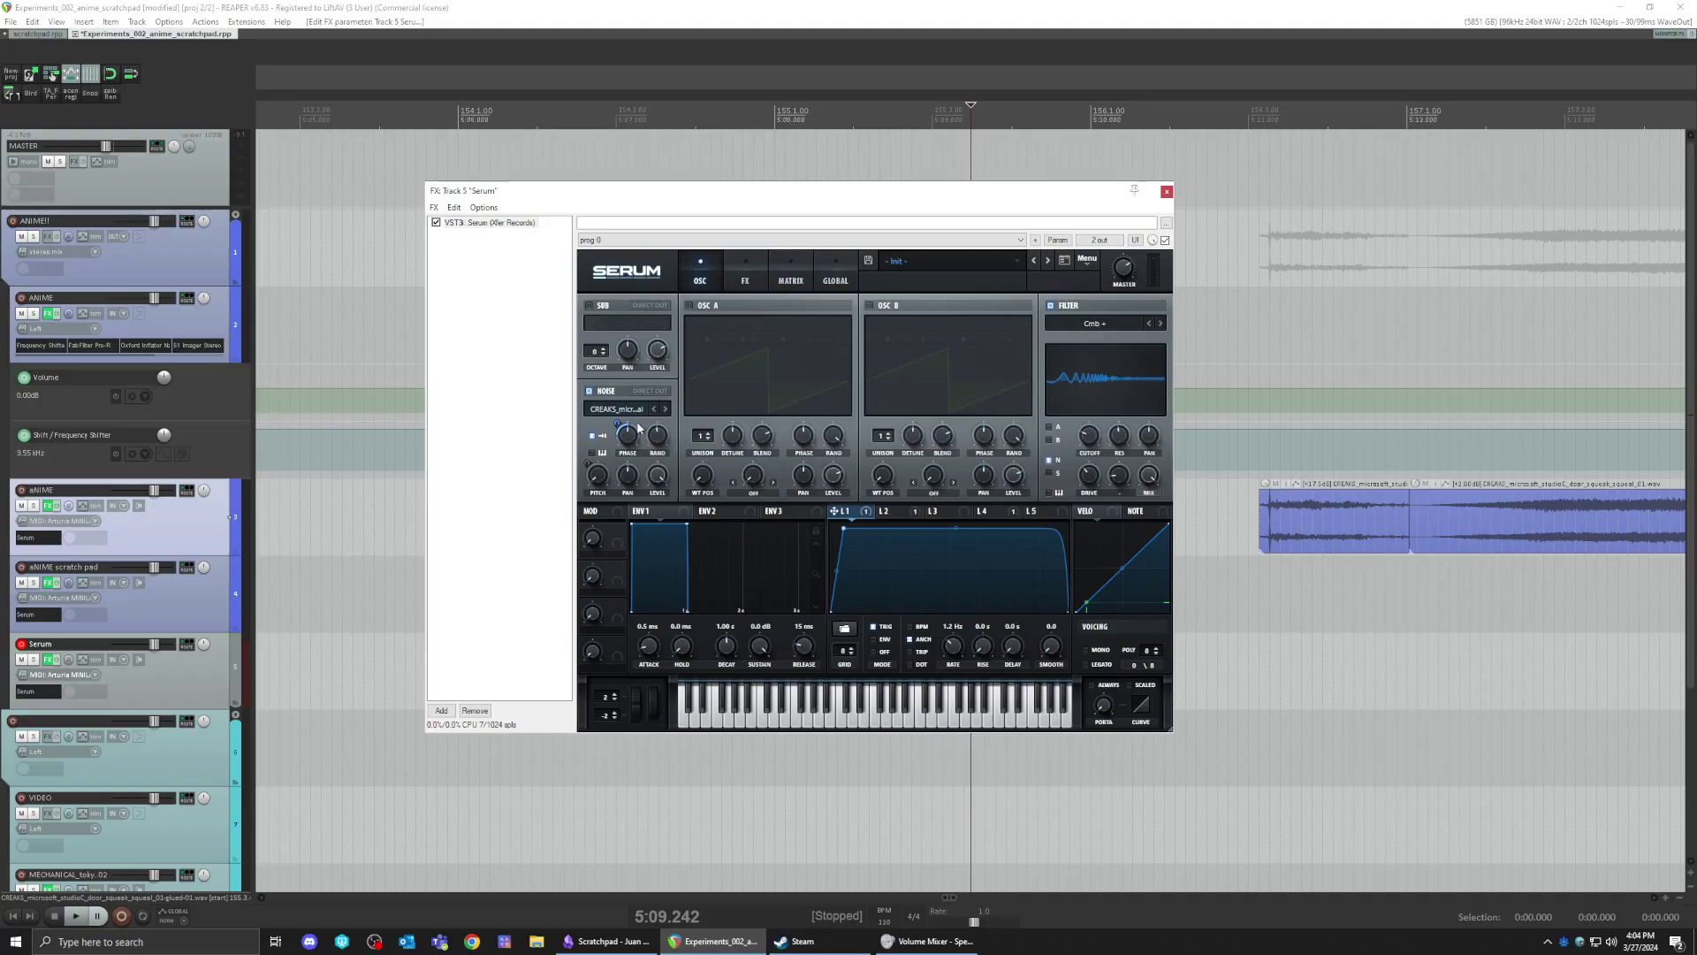
left_click_drag(629, 437, 632, 475)
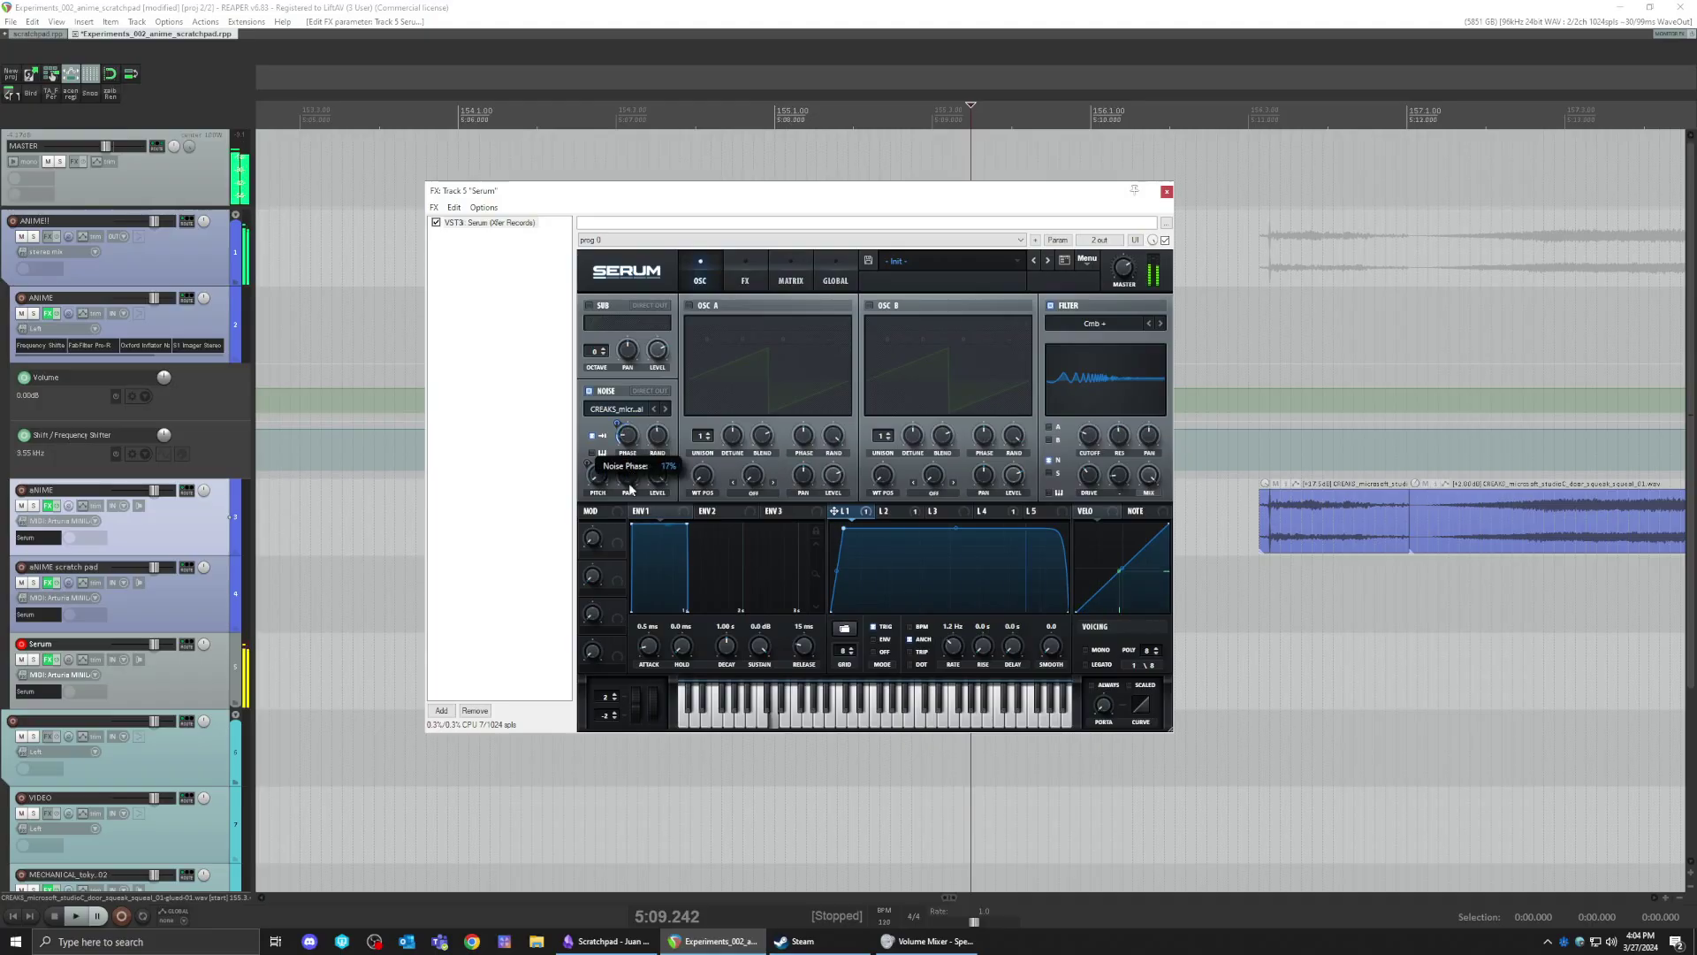
- Glance at Serum's effects page and close the instrument window
left_click(745, 280)
left_click(691, 278)
scroll(1236, 215, "down", 3)
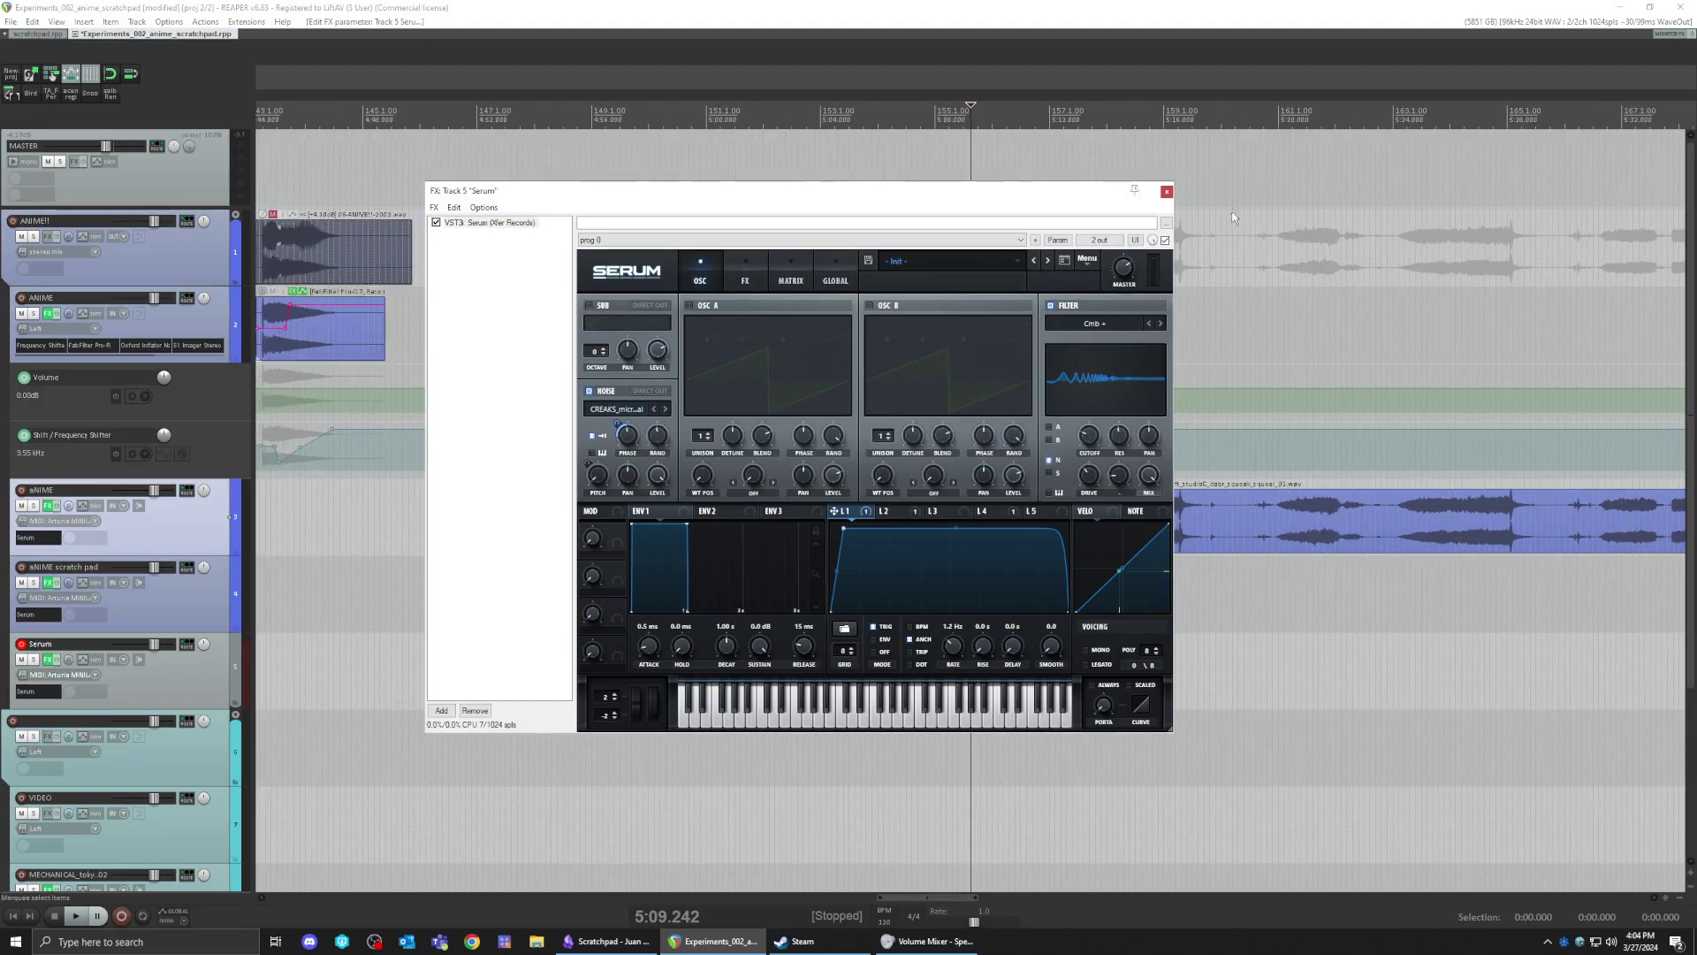
left_click(1167, 193)
- Play the long Serum noise recording from the recorded source marker, and skip ahead to its second sound at 6:42
scroll(962, 516, "down", 5)
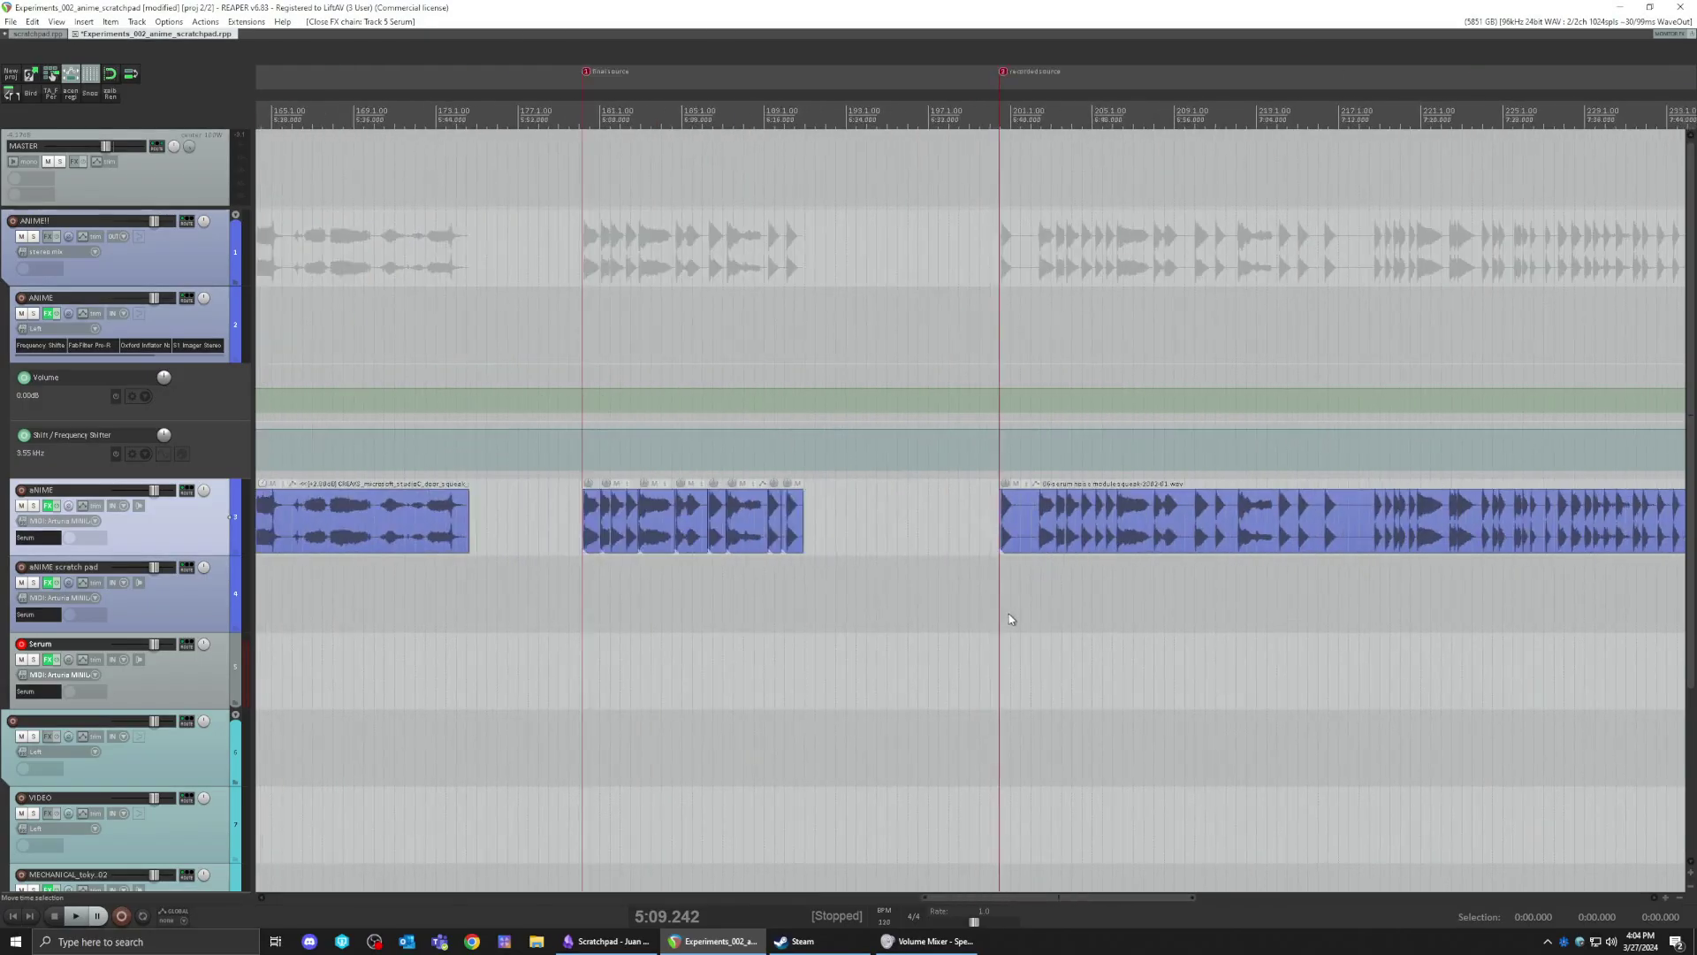
left_click(973, 541)
scroll(972, 541, "down", 4)
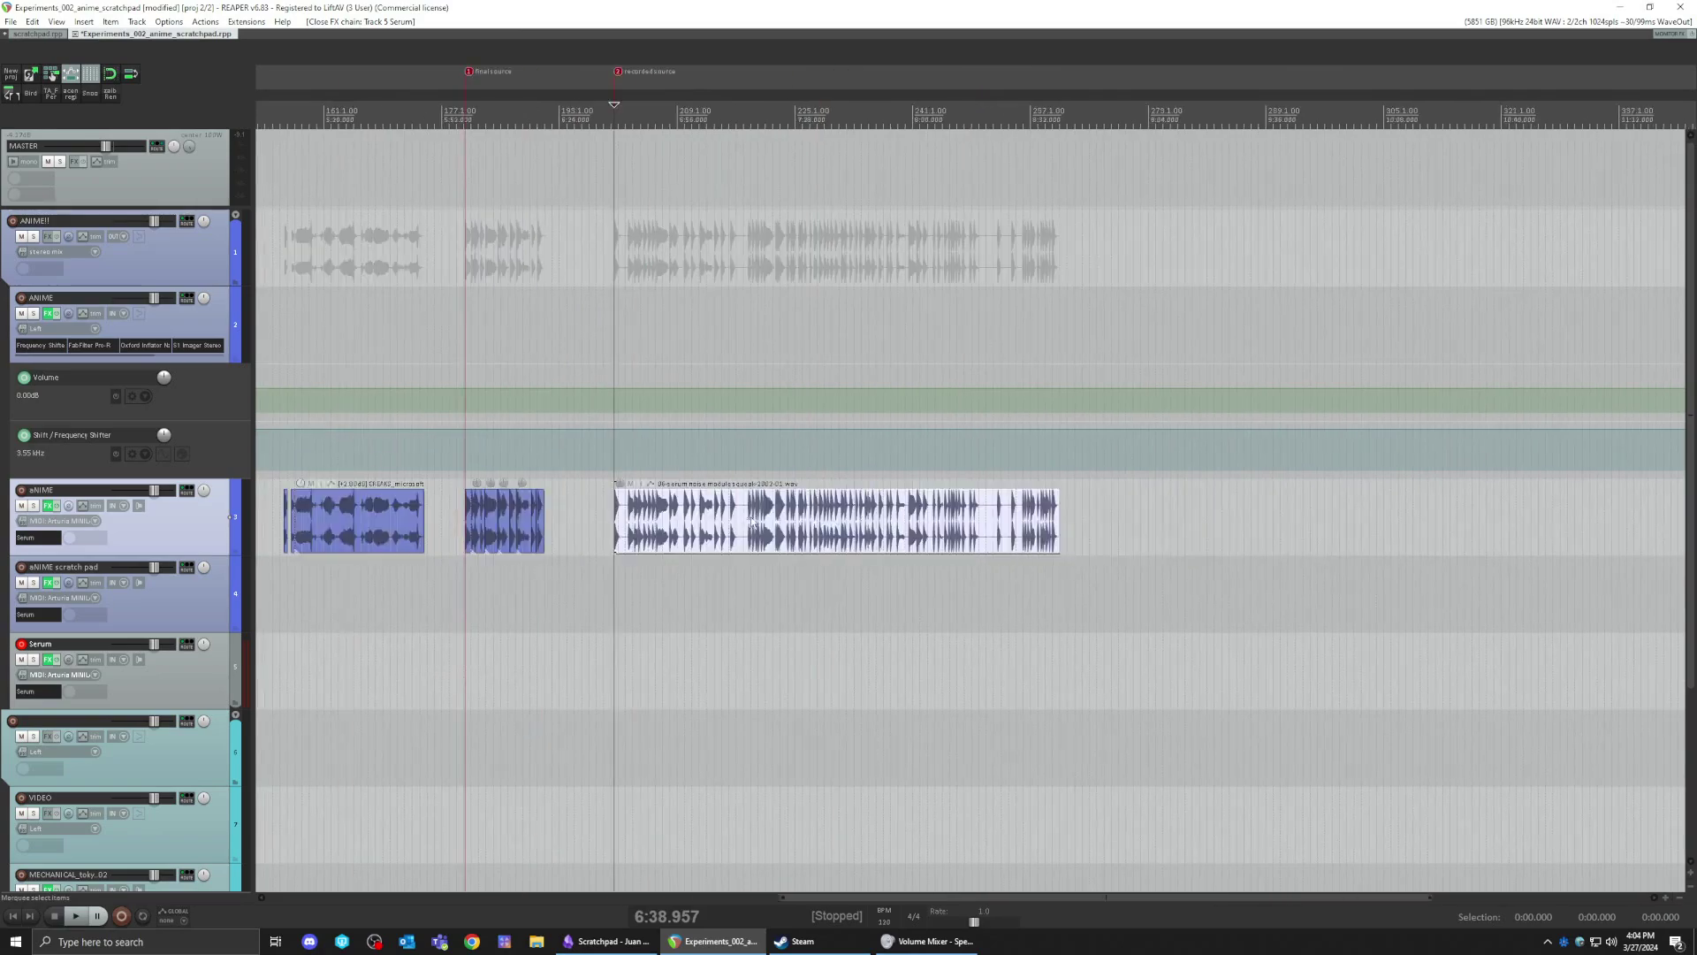
scroll(702, 545, "up", 5)
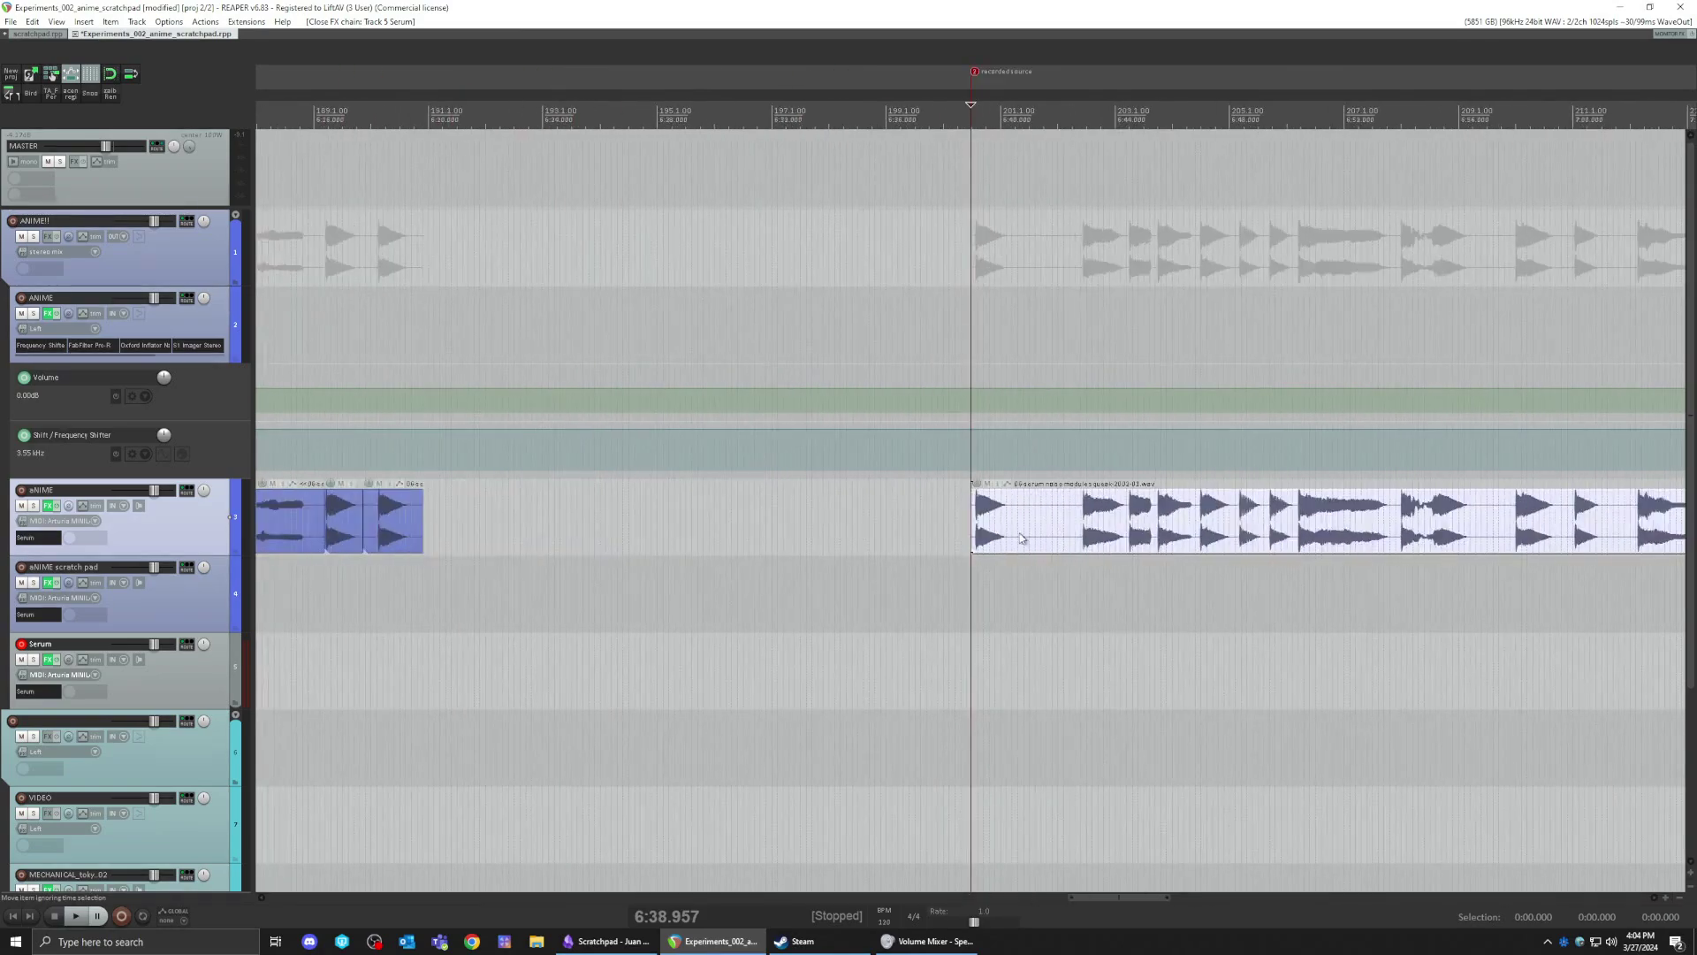
key("space")
left_click(1081, 535)
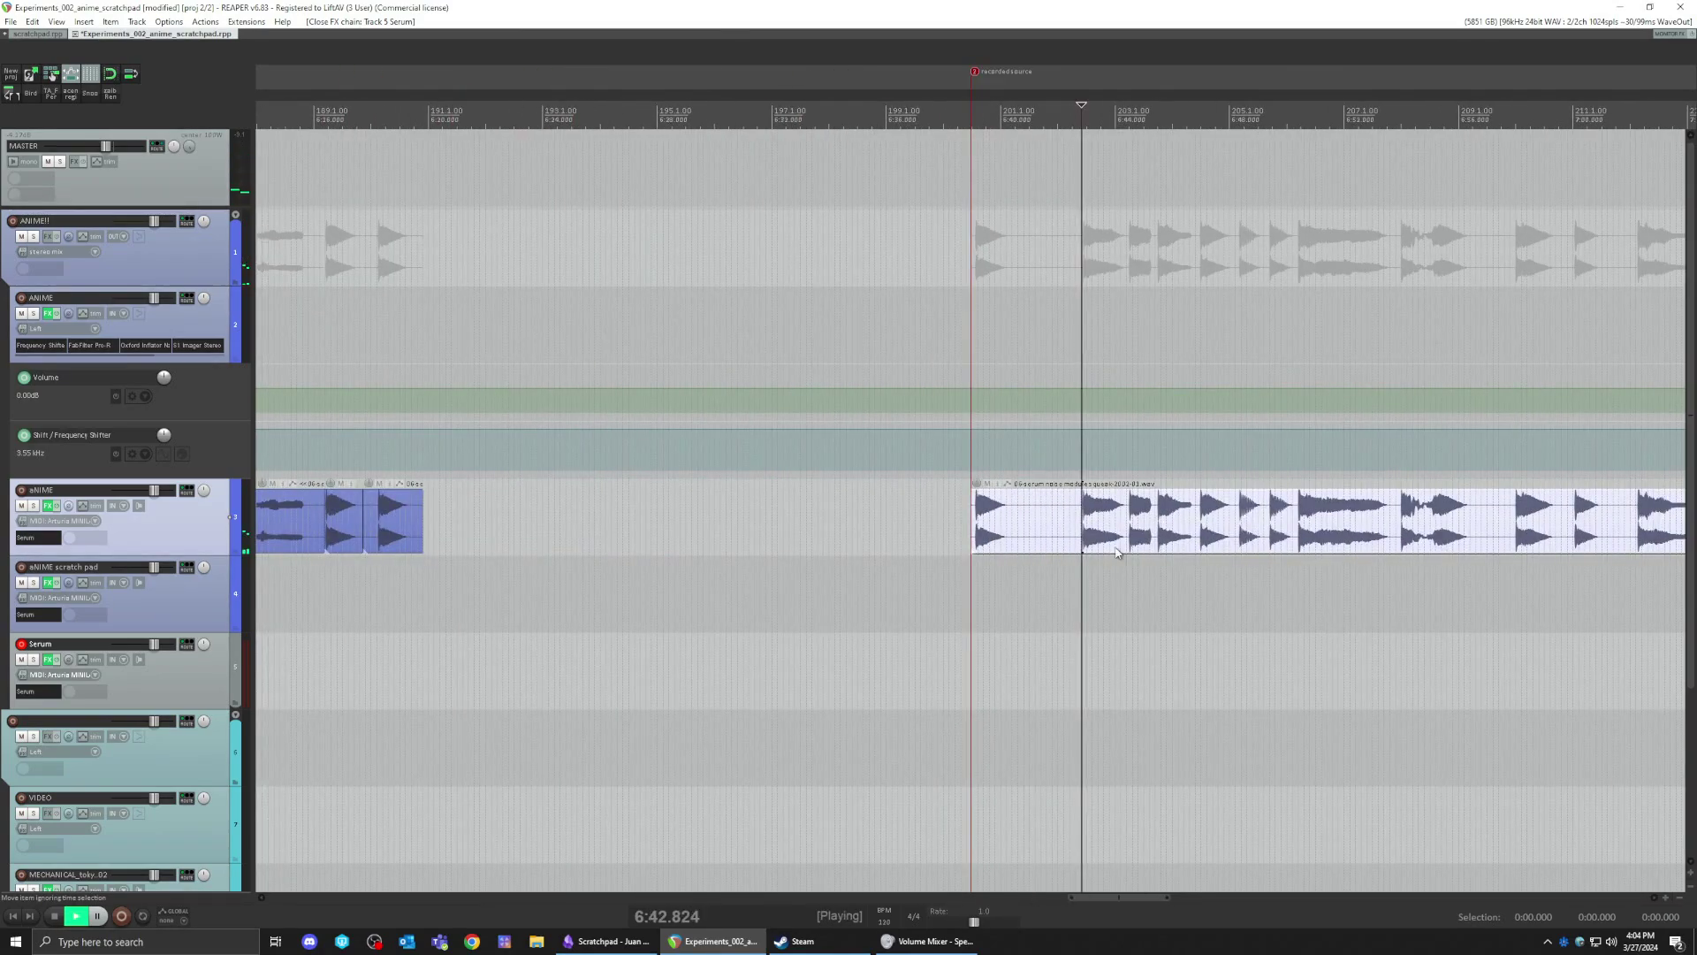
- Audition further points of the long recording, including about 7:22 and 7:51, and stop playback
scroll(1026, 508, "down", 3)
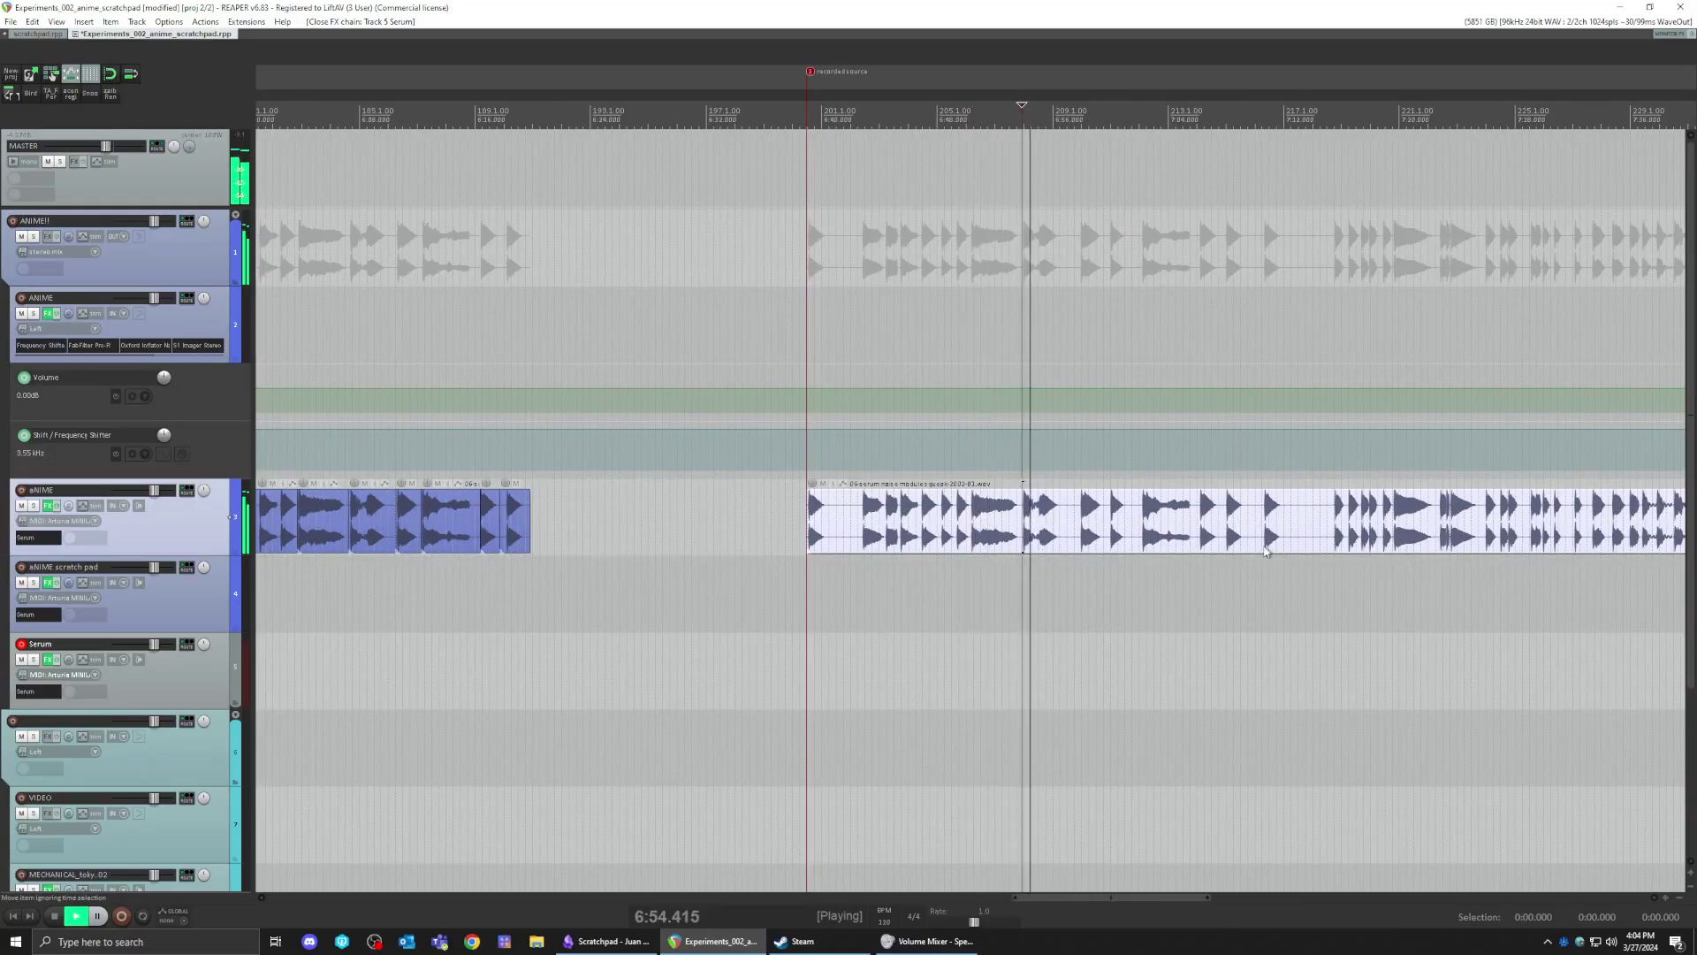
left_click(1394, 517)
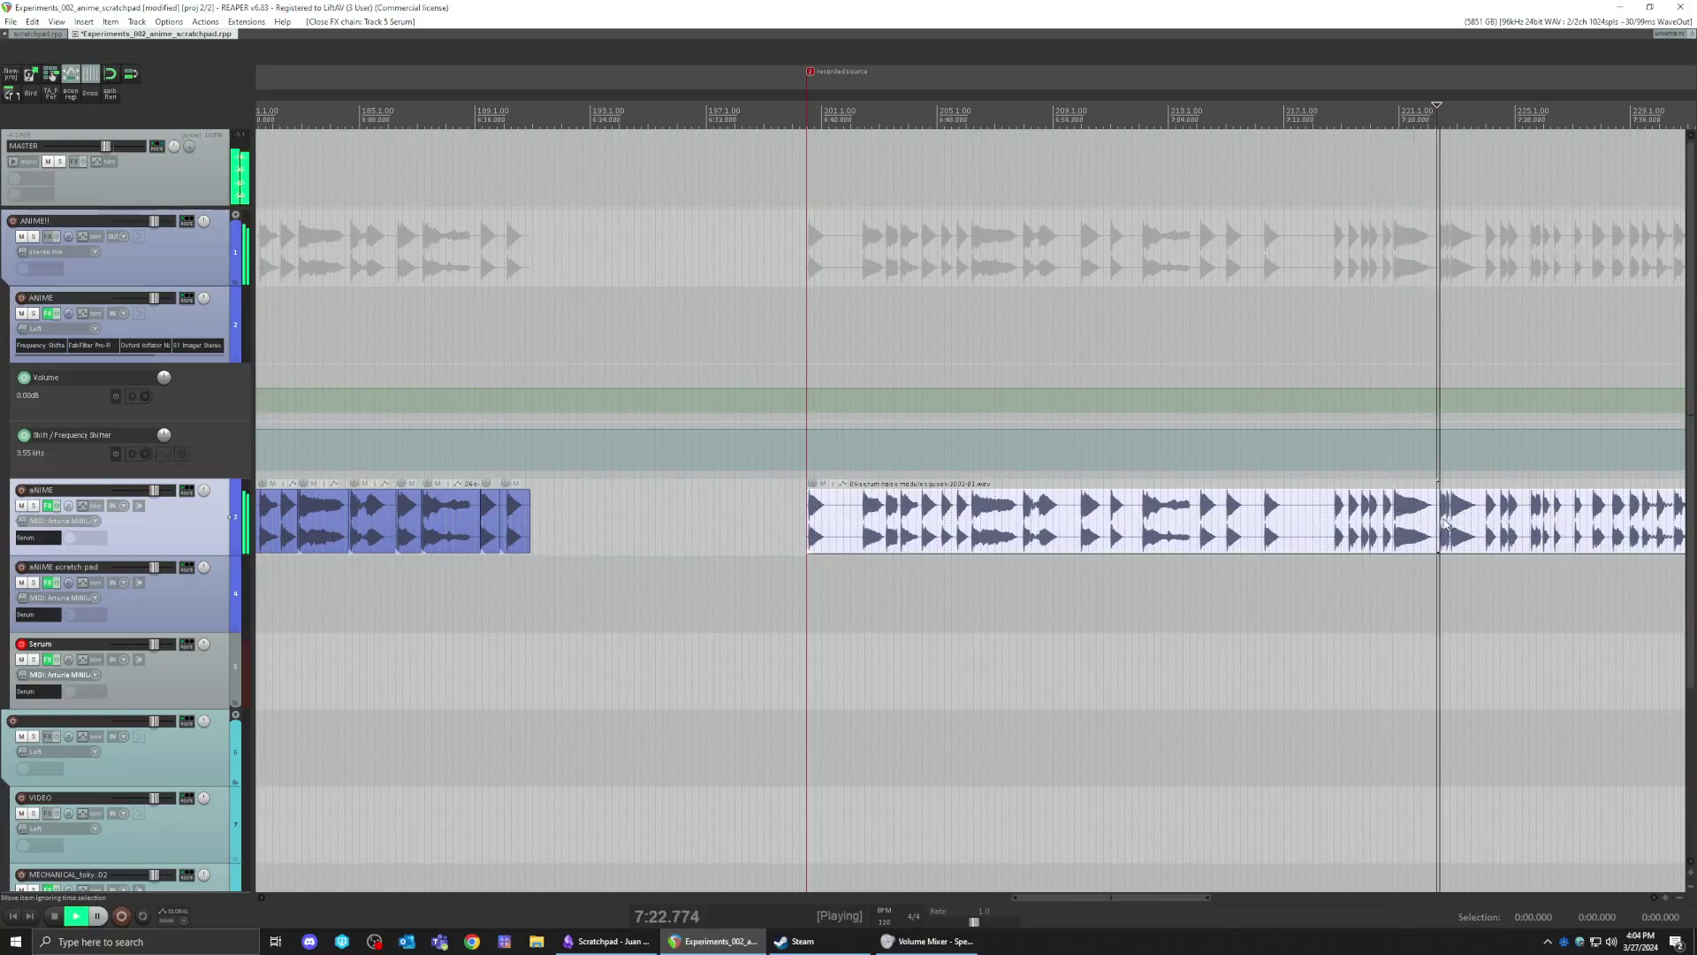
scroll(1226, 528, "down", 3)
left_click(1179, 519)
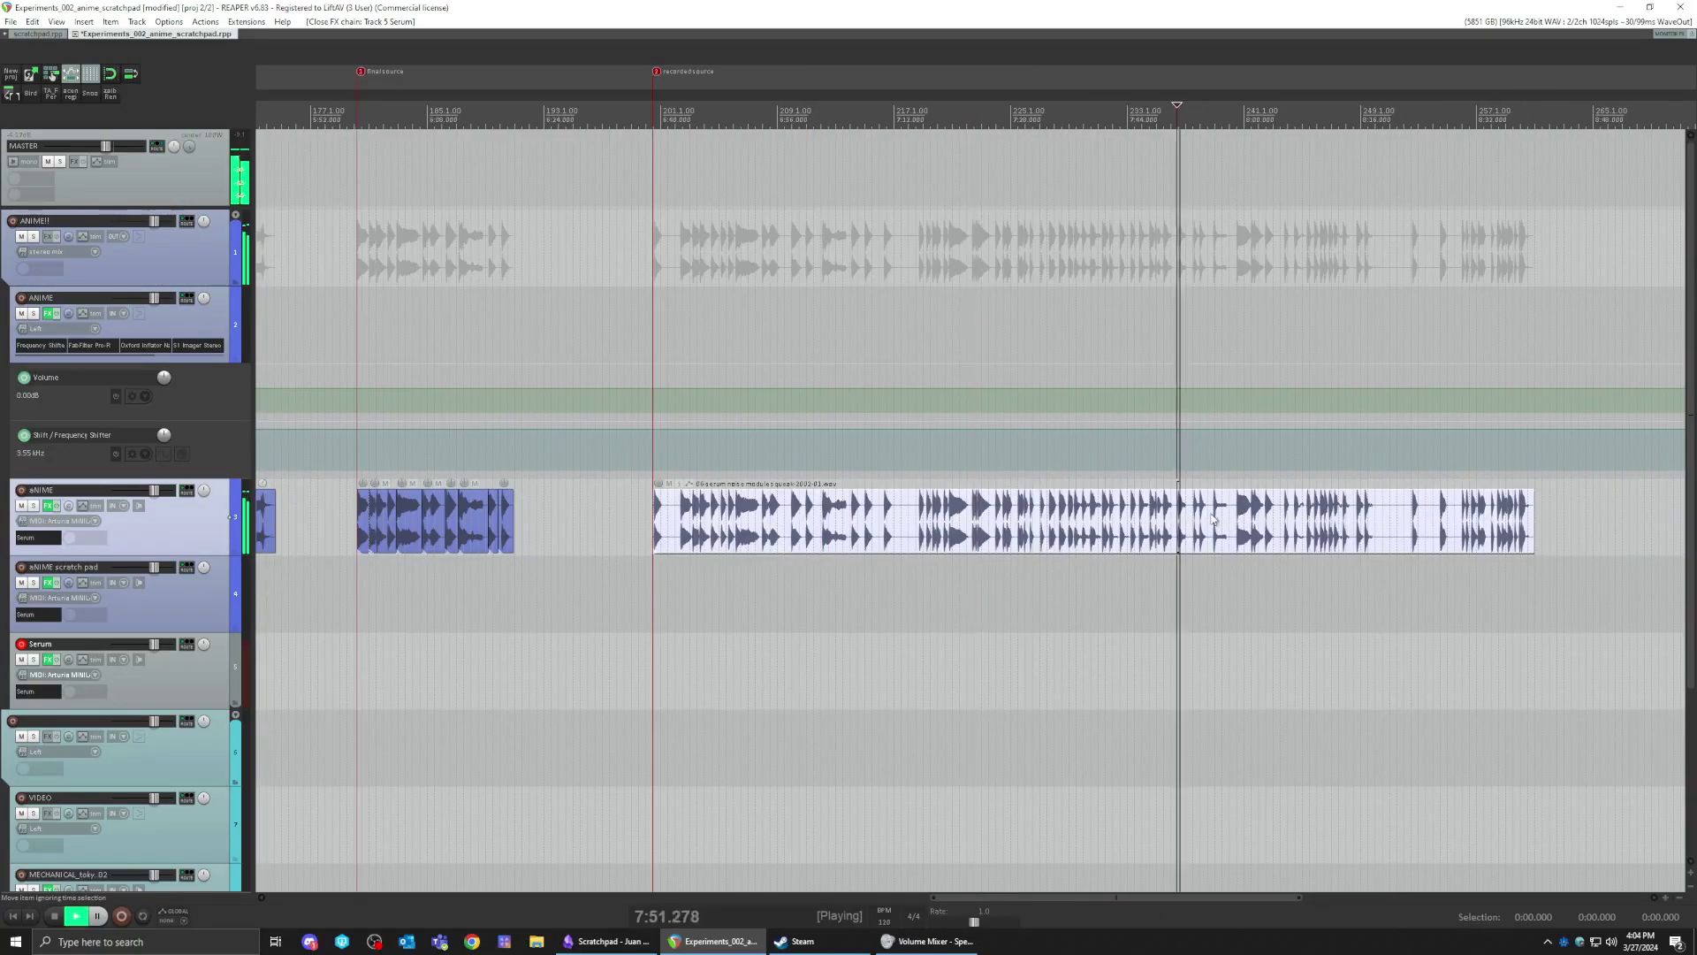
scroll(1082, 547, "left", 5)
key("space")
- Play the edited clips from the final source marker at 5:58
left_click(897, 535)
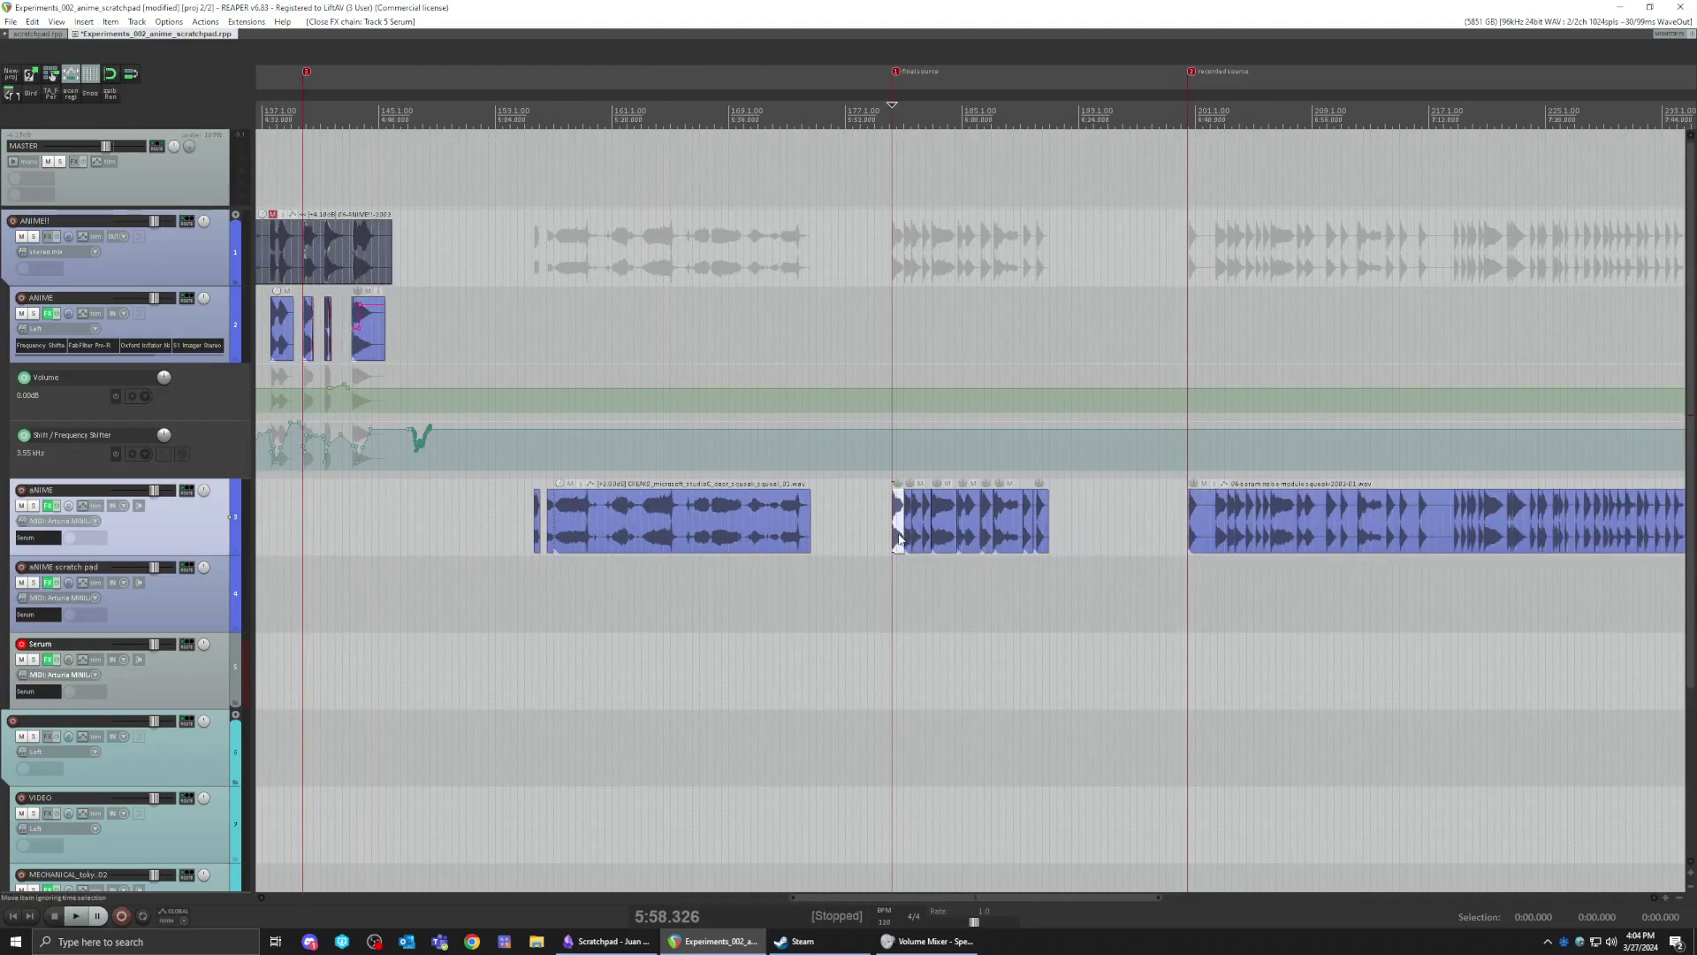
scroll(937, 535, "up", 5)
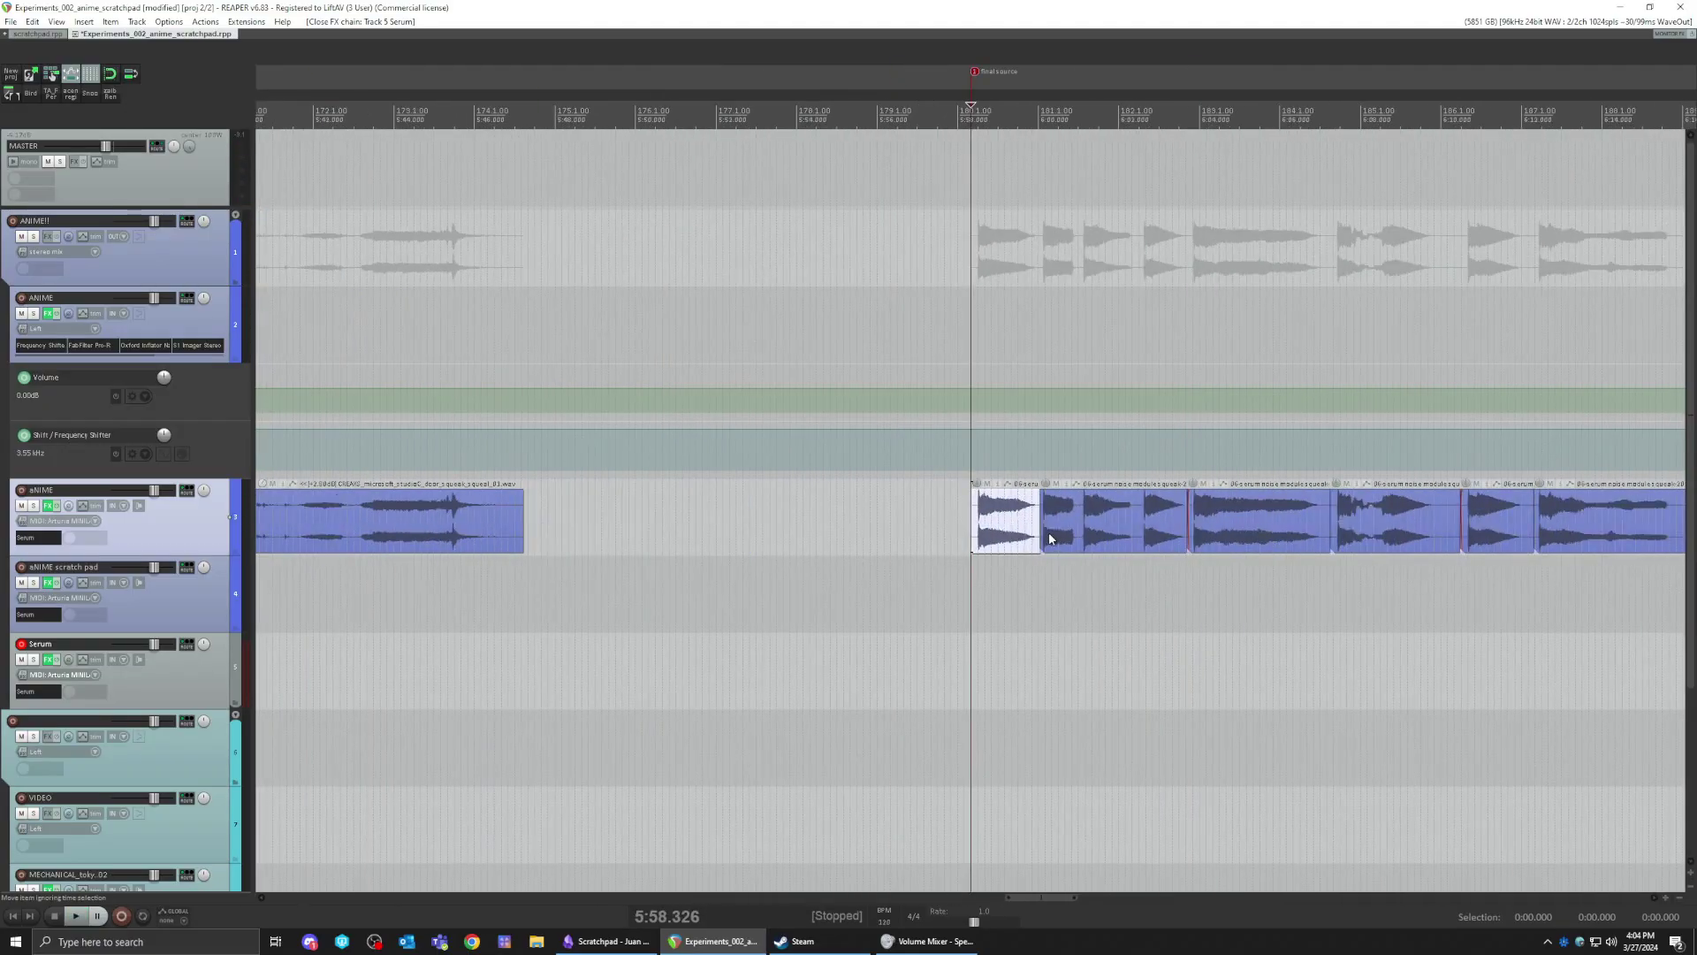
key("space")
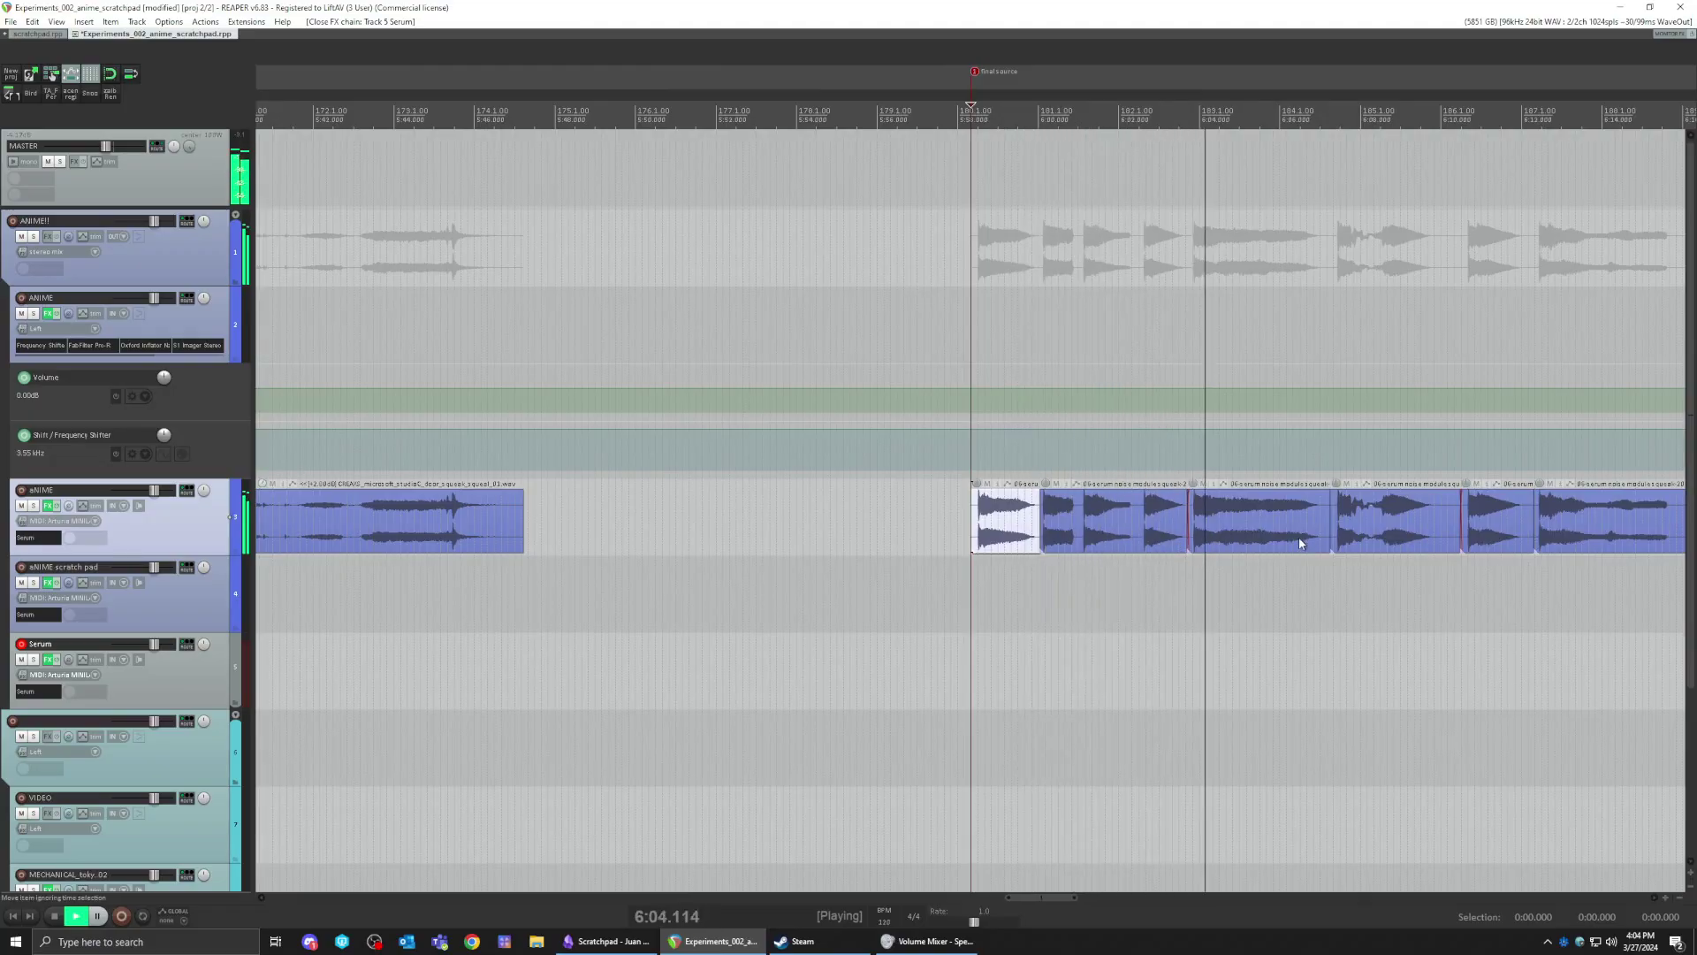
- Play the edited clip that starts at 6:07, and stop playback
left_click(1365, 522)
key("space")
key("space")
scroll(1298, 581, "right", 3)
scroll(1298, 580, "left", 2)
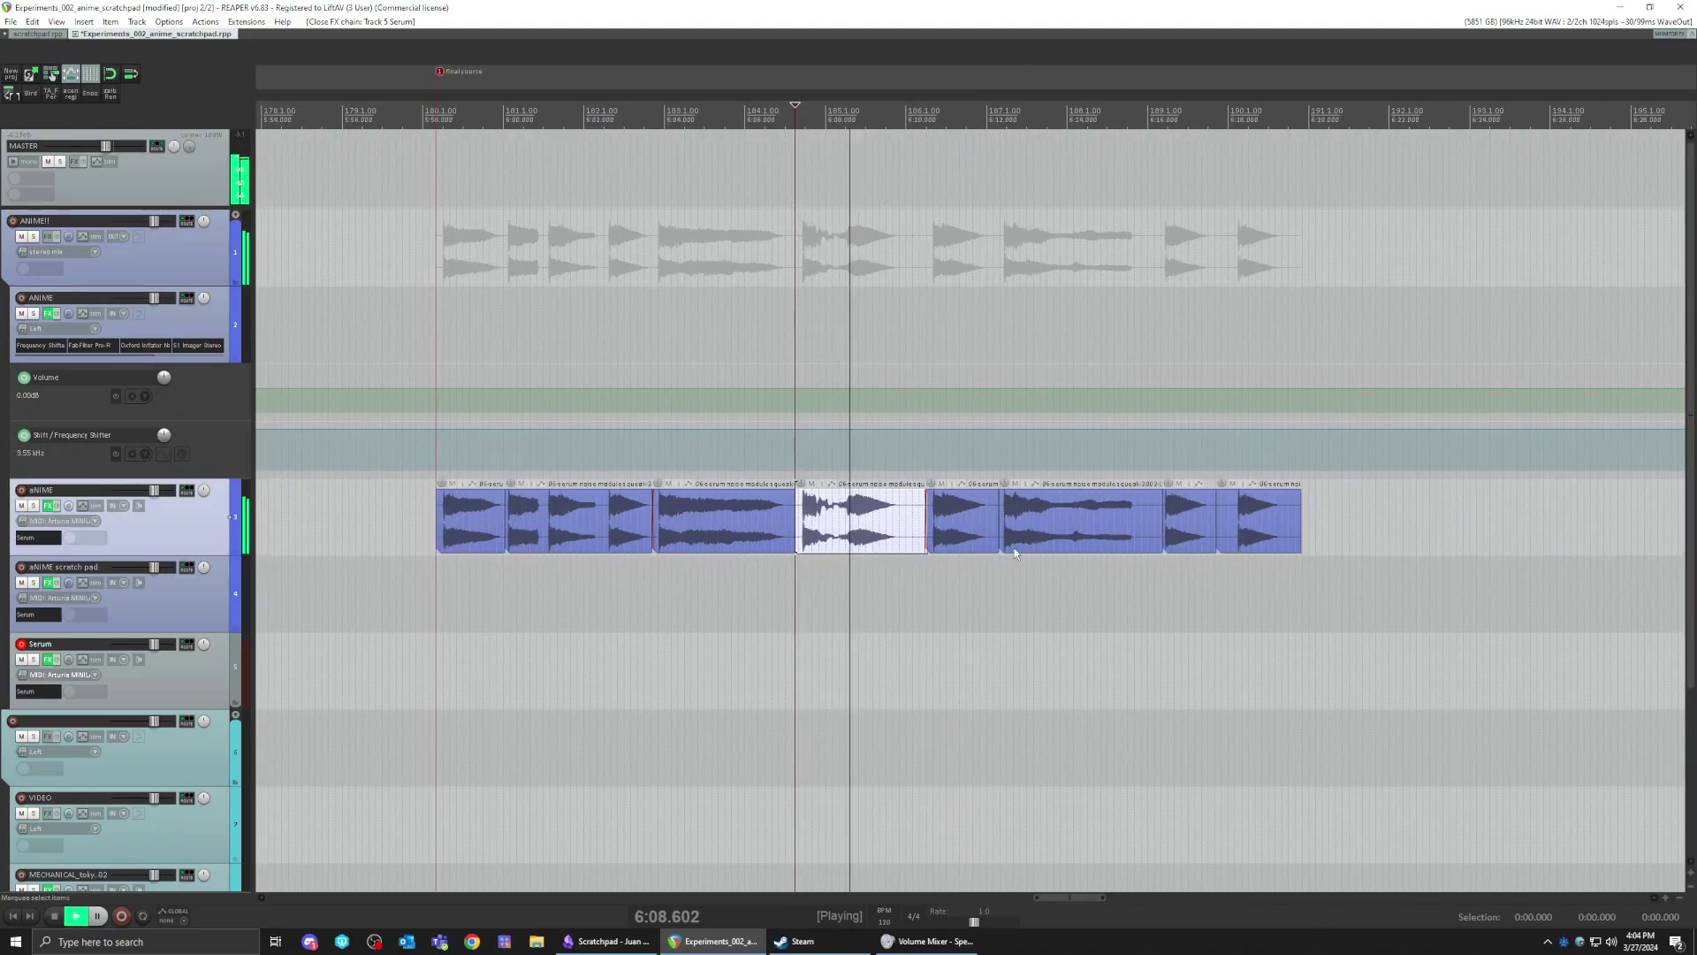
key("space")
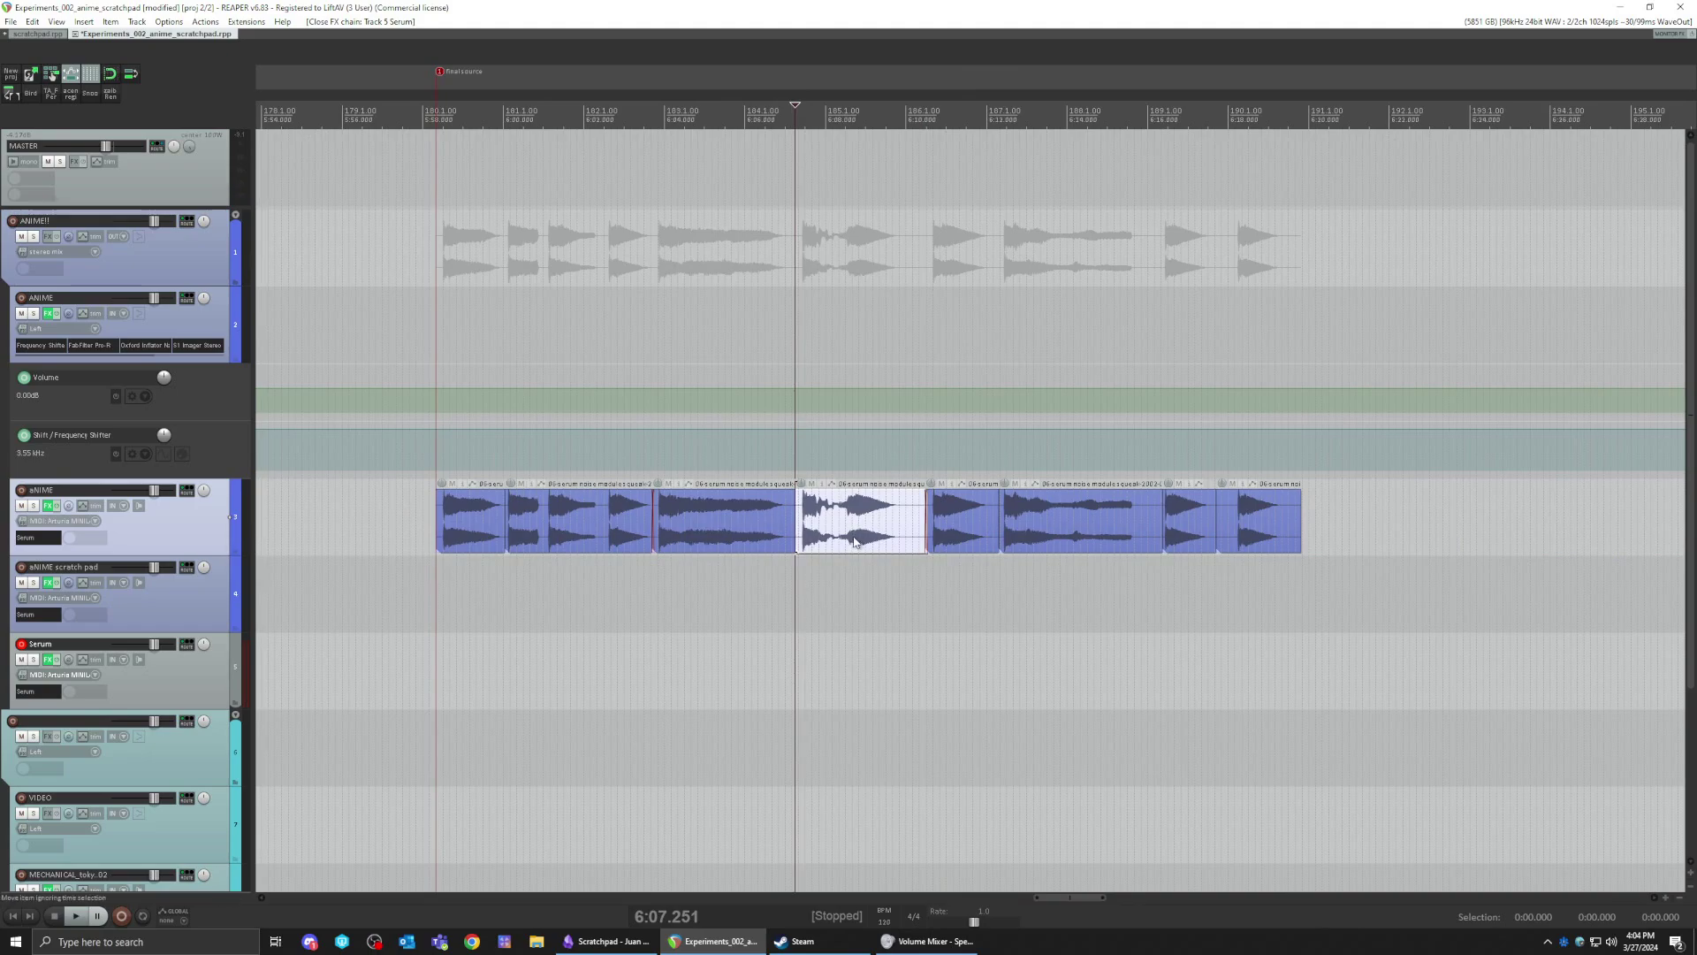
- Move the clip at 6:07 past the other edited clips to about 6:21, and play it on its own
left_click_drag(851, 541, 1434, 542)
key("space")
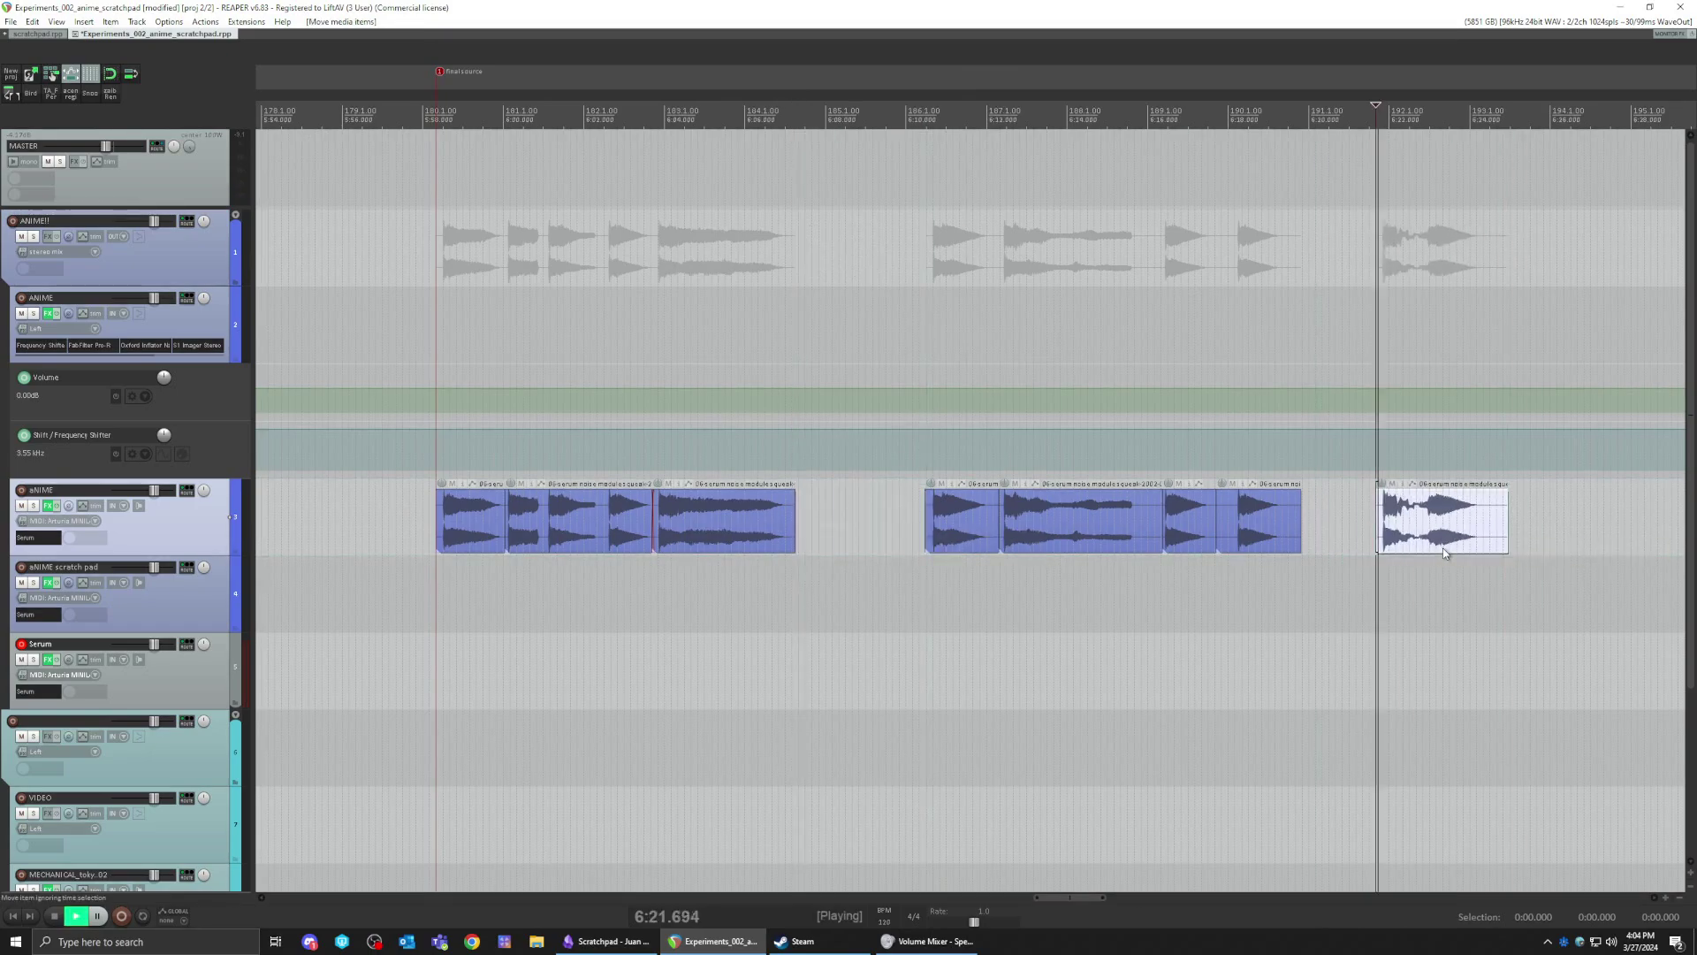
scroll(1307, 580, "up", 3)
scroll(1307, 580, "down", 3)
key("space")
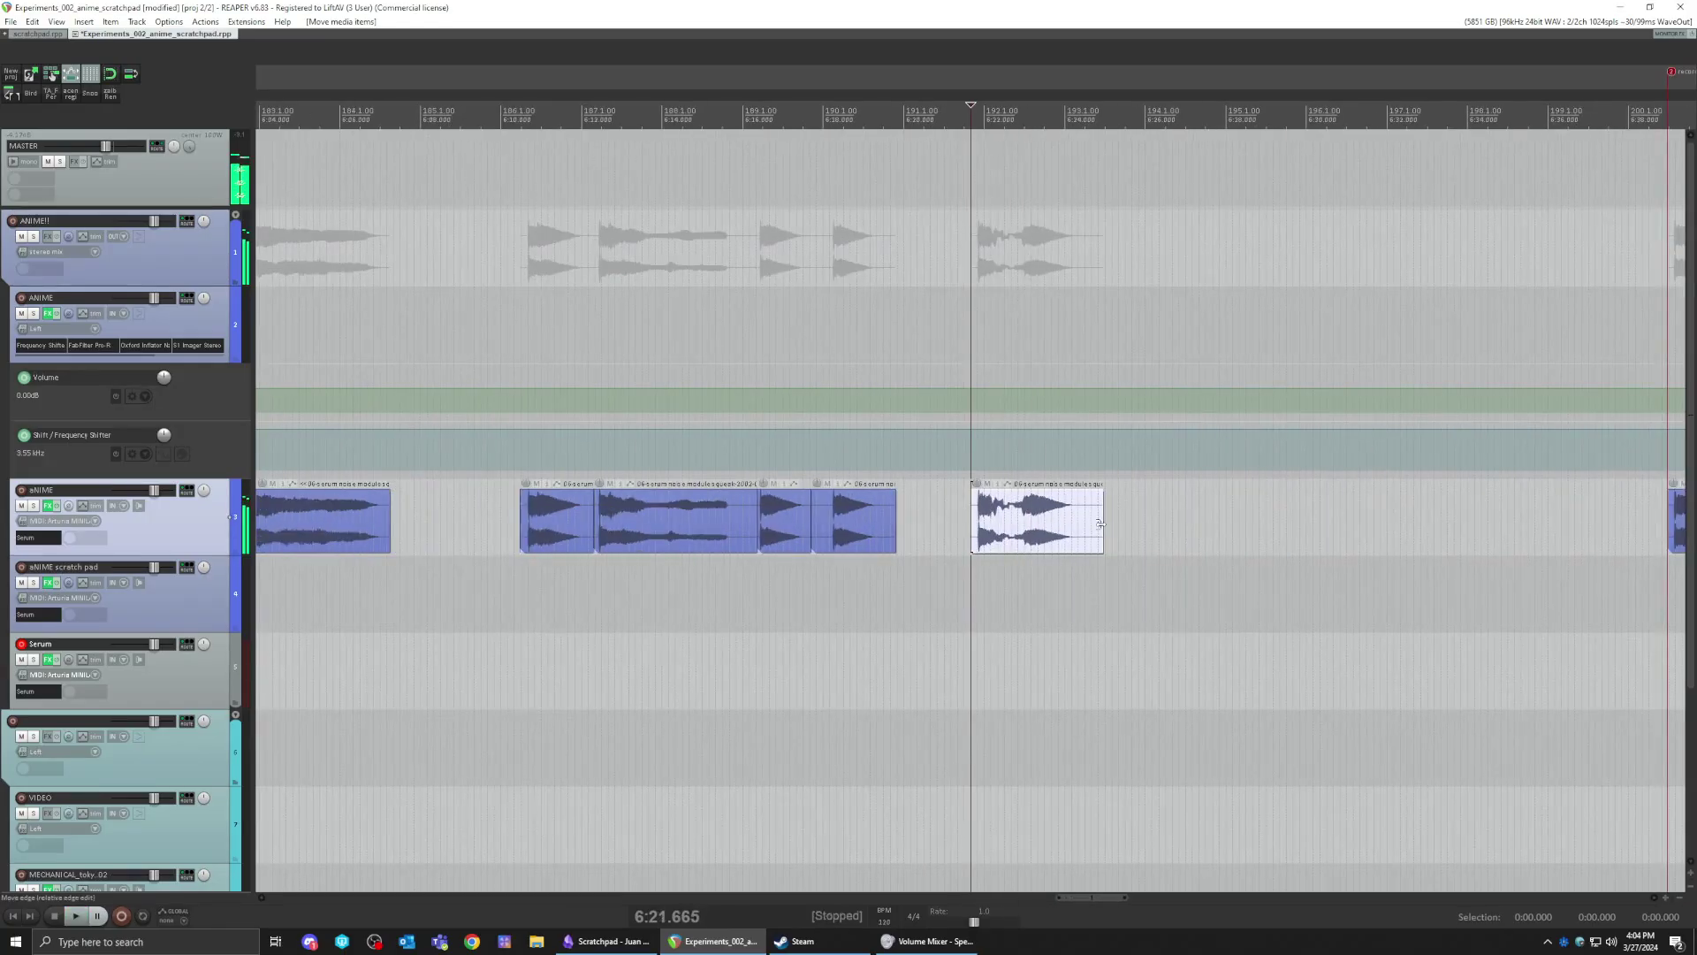
- Audition the isolated clip at half its playback rate, and restore its original rate
key("minus")
key("space")
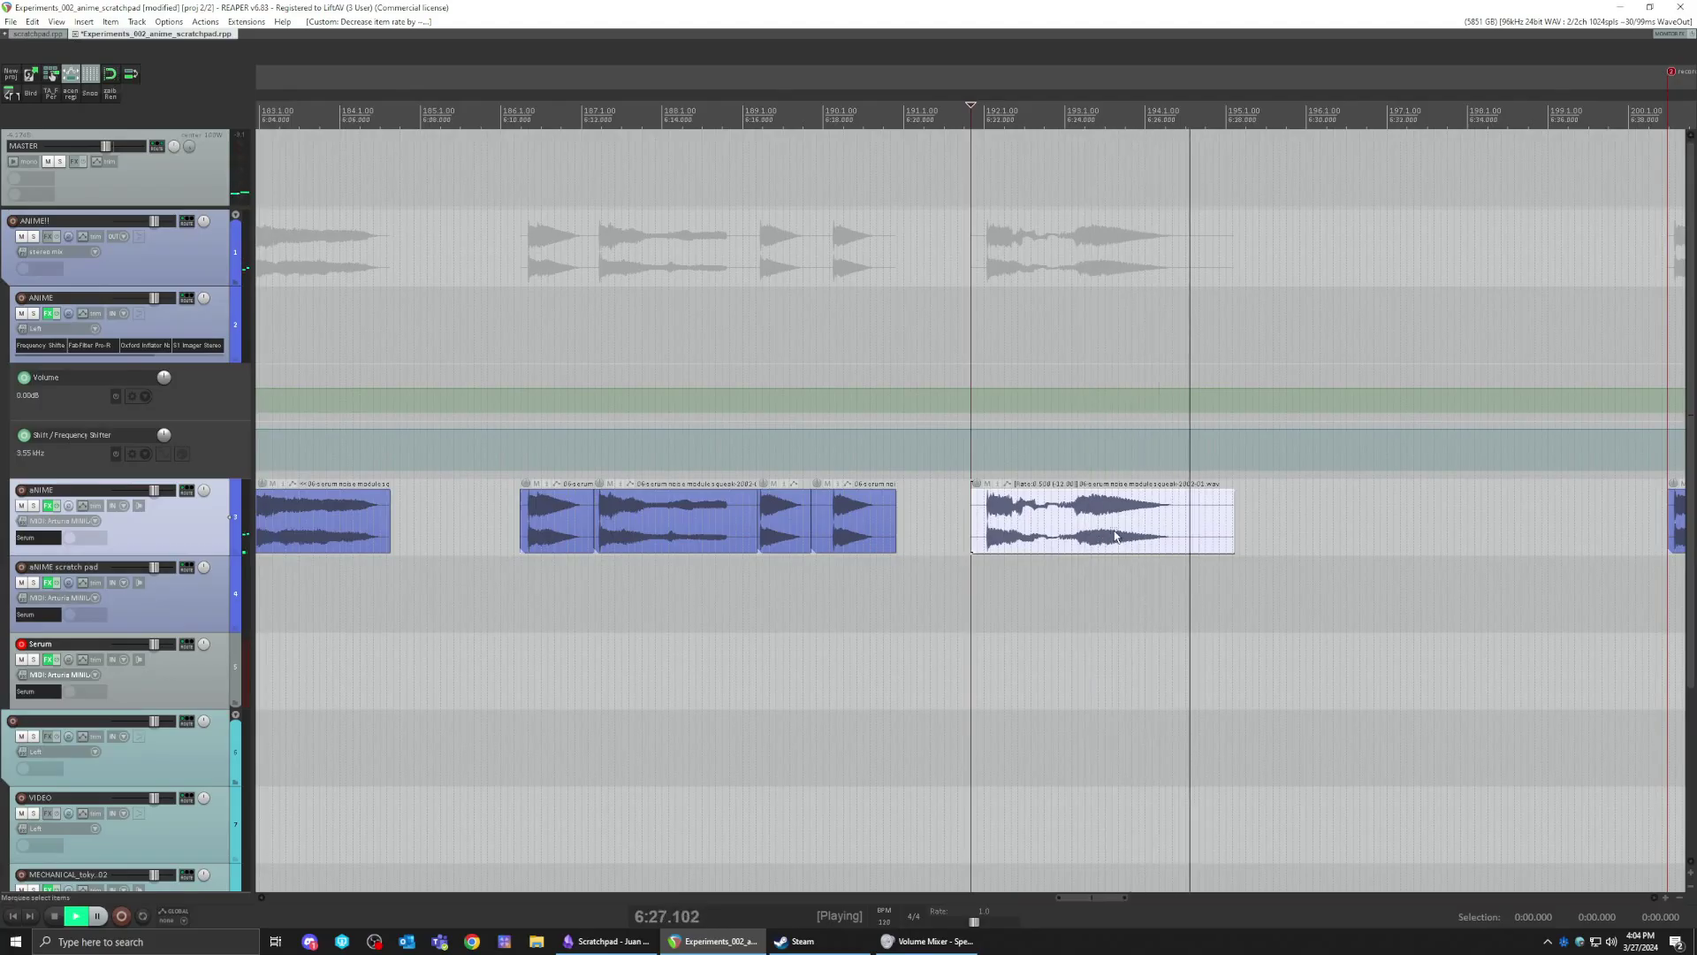
key("plus")
- Return the isolated clip to the gap between the edited clips, and play the clip just before it
left_click_drag(1058, 530, 487, 523)
key("ctrl+Left")
key("space")
key("space")
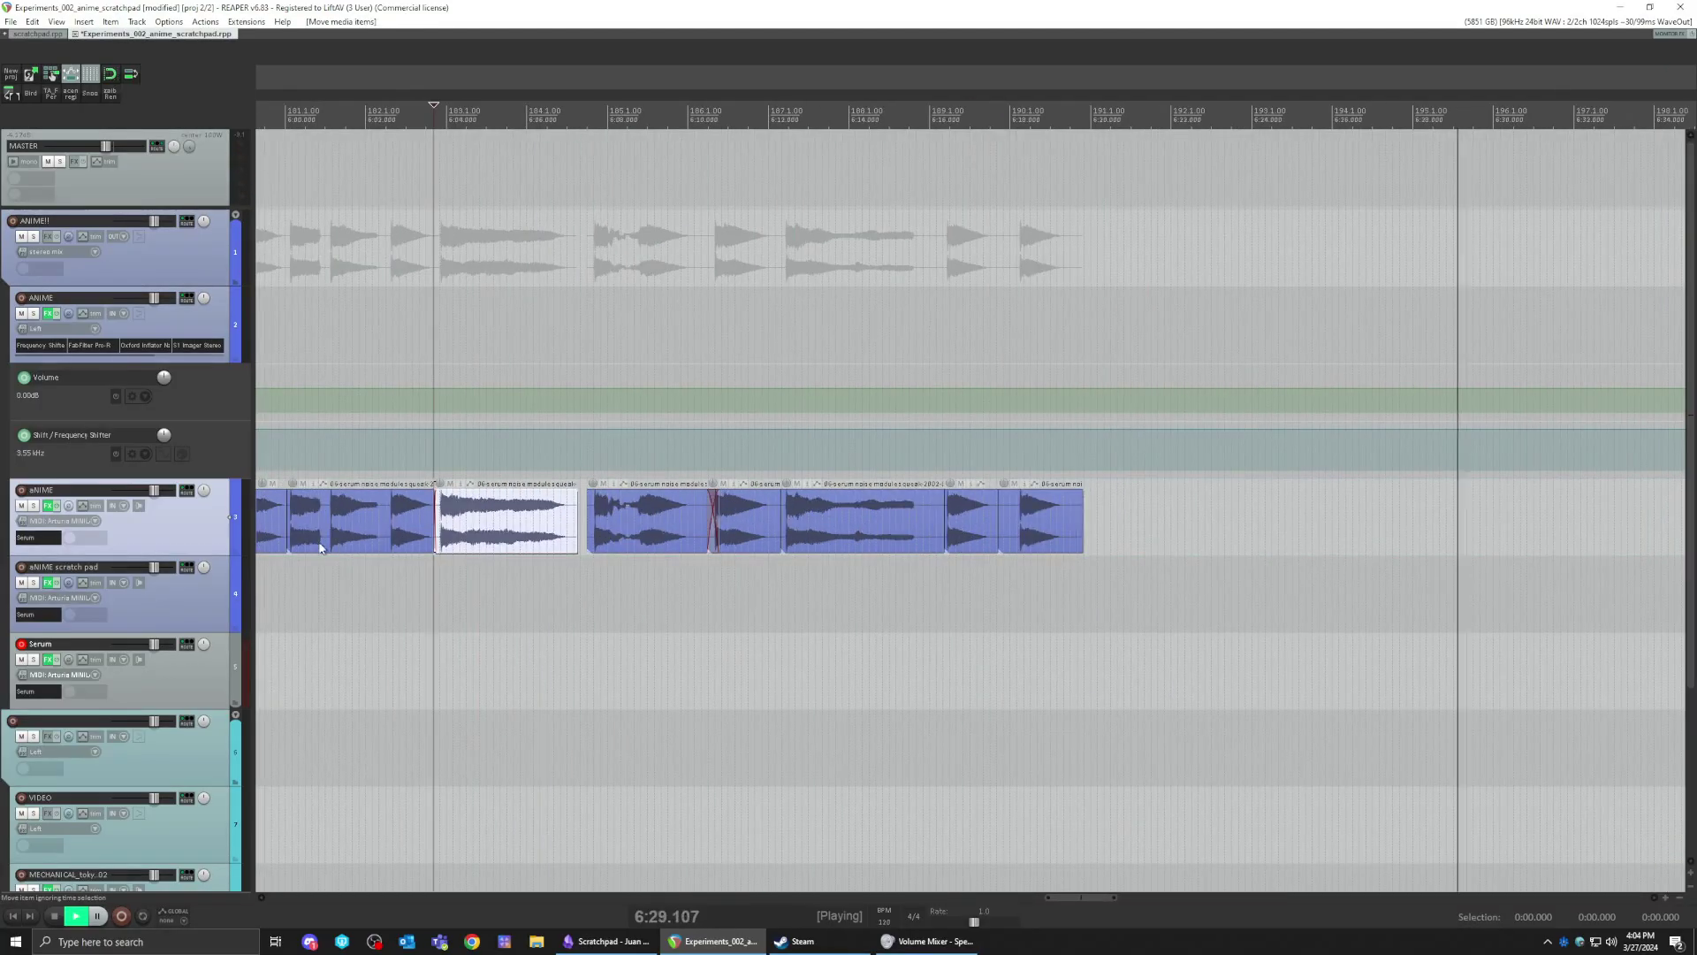
scroll(995, 530, "up", 4)
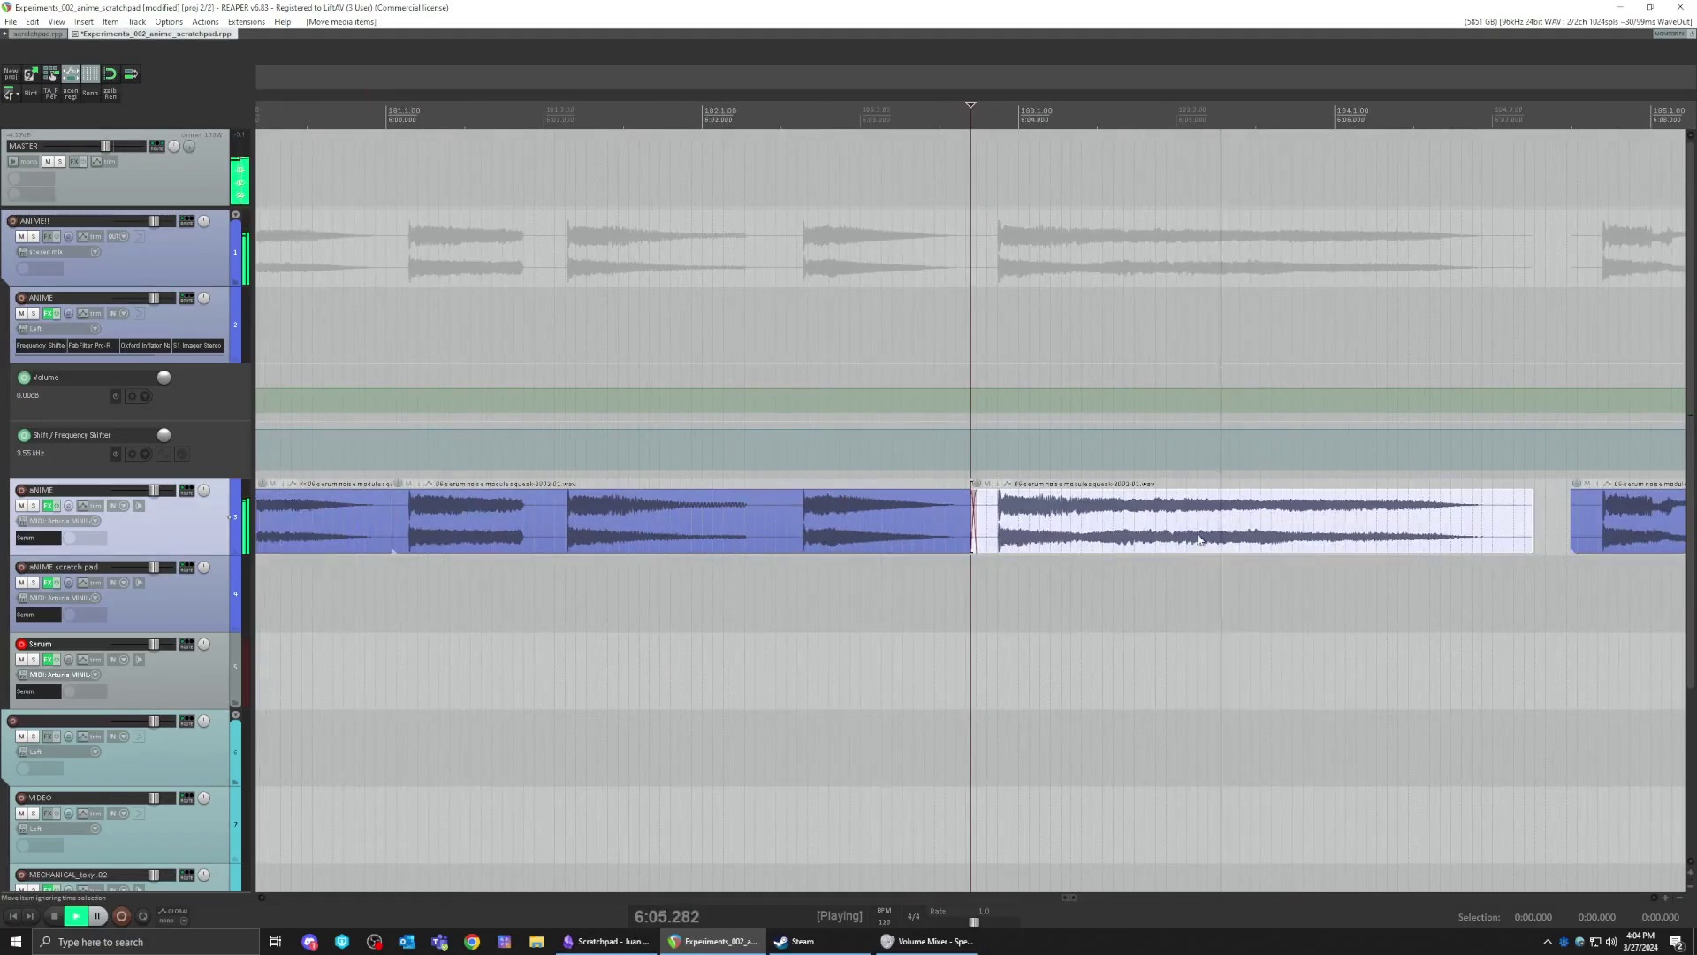
- Move the long edited clip at about 6:05 past the other clips to 6:21, and stretch its end to about 6:30 during playback
scroll(1236, 551, "down", 3)
key("space")
scroll(1141, 541, "down", 3)
left_click_drag(1022, 537, 1384, 537)
key("space")
left_click_drag(1404, 529, 1504, 548)
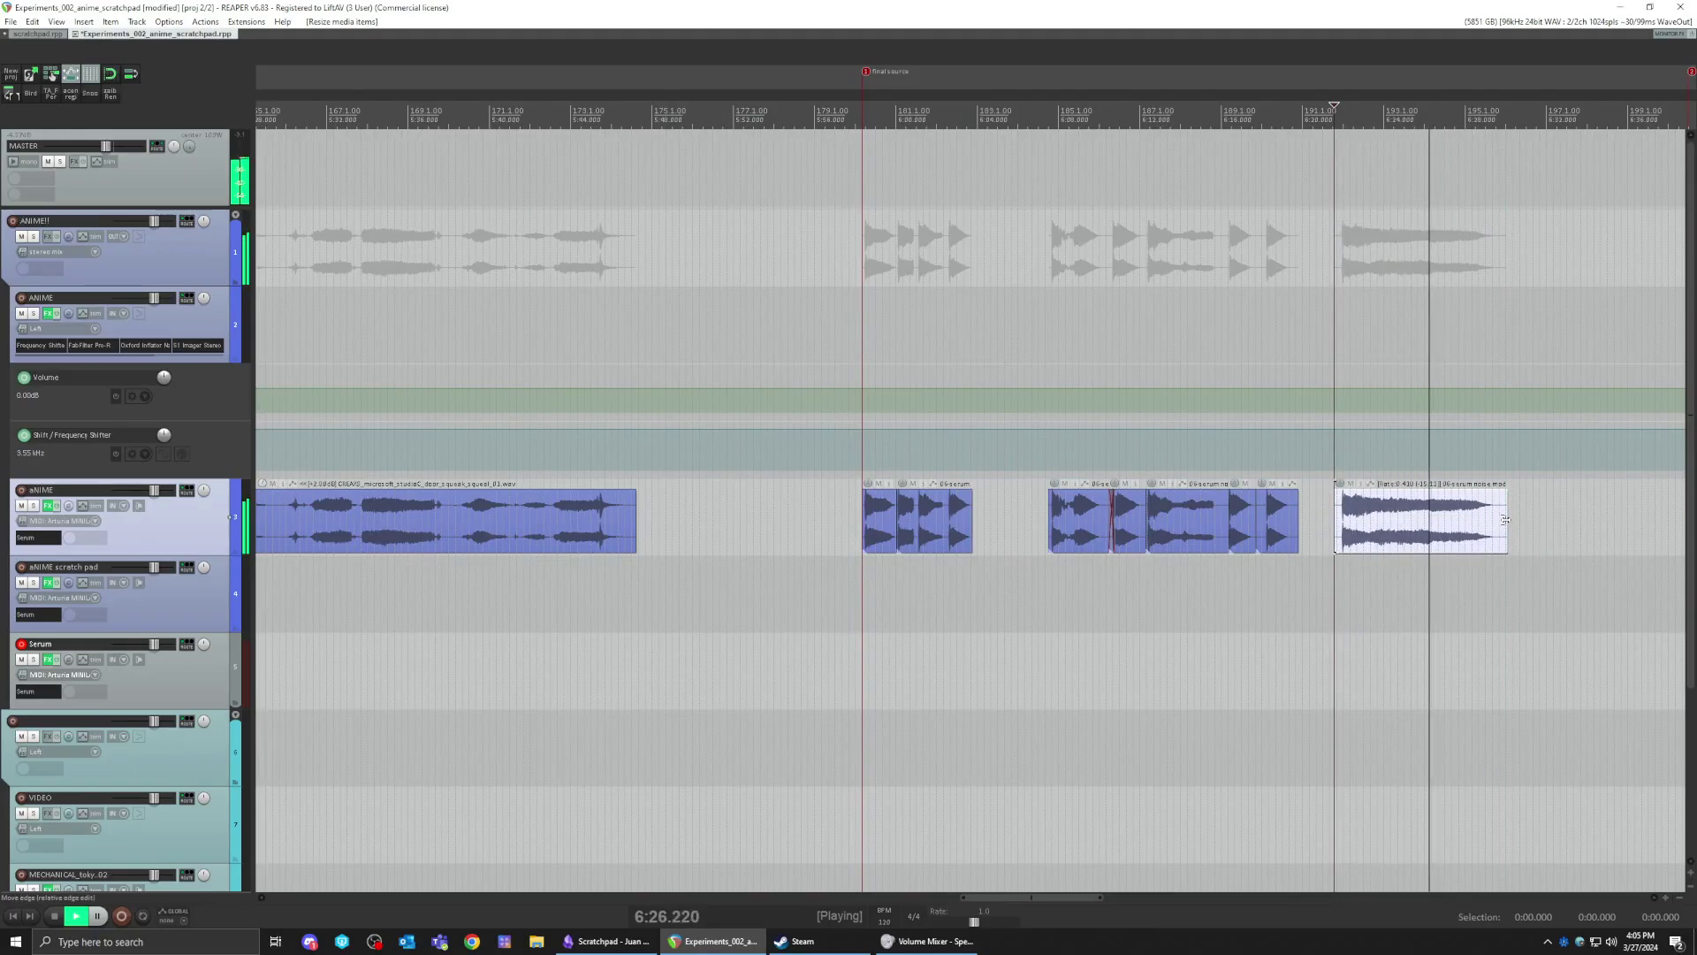
- Add a take pitch envelope to the stretched clip, raise its end point into a gradual rise, and play the clip
key("p")
left_click_drag(1505, 521, 1508, 509)
key("space")
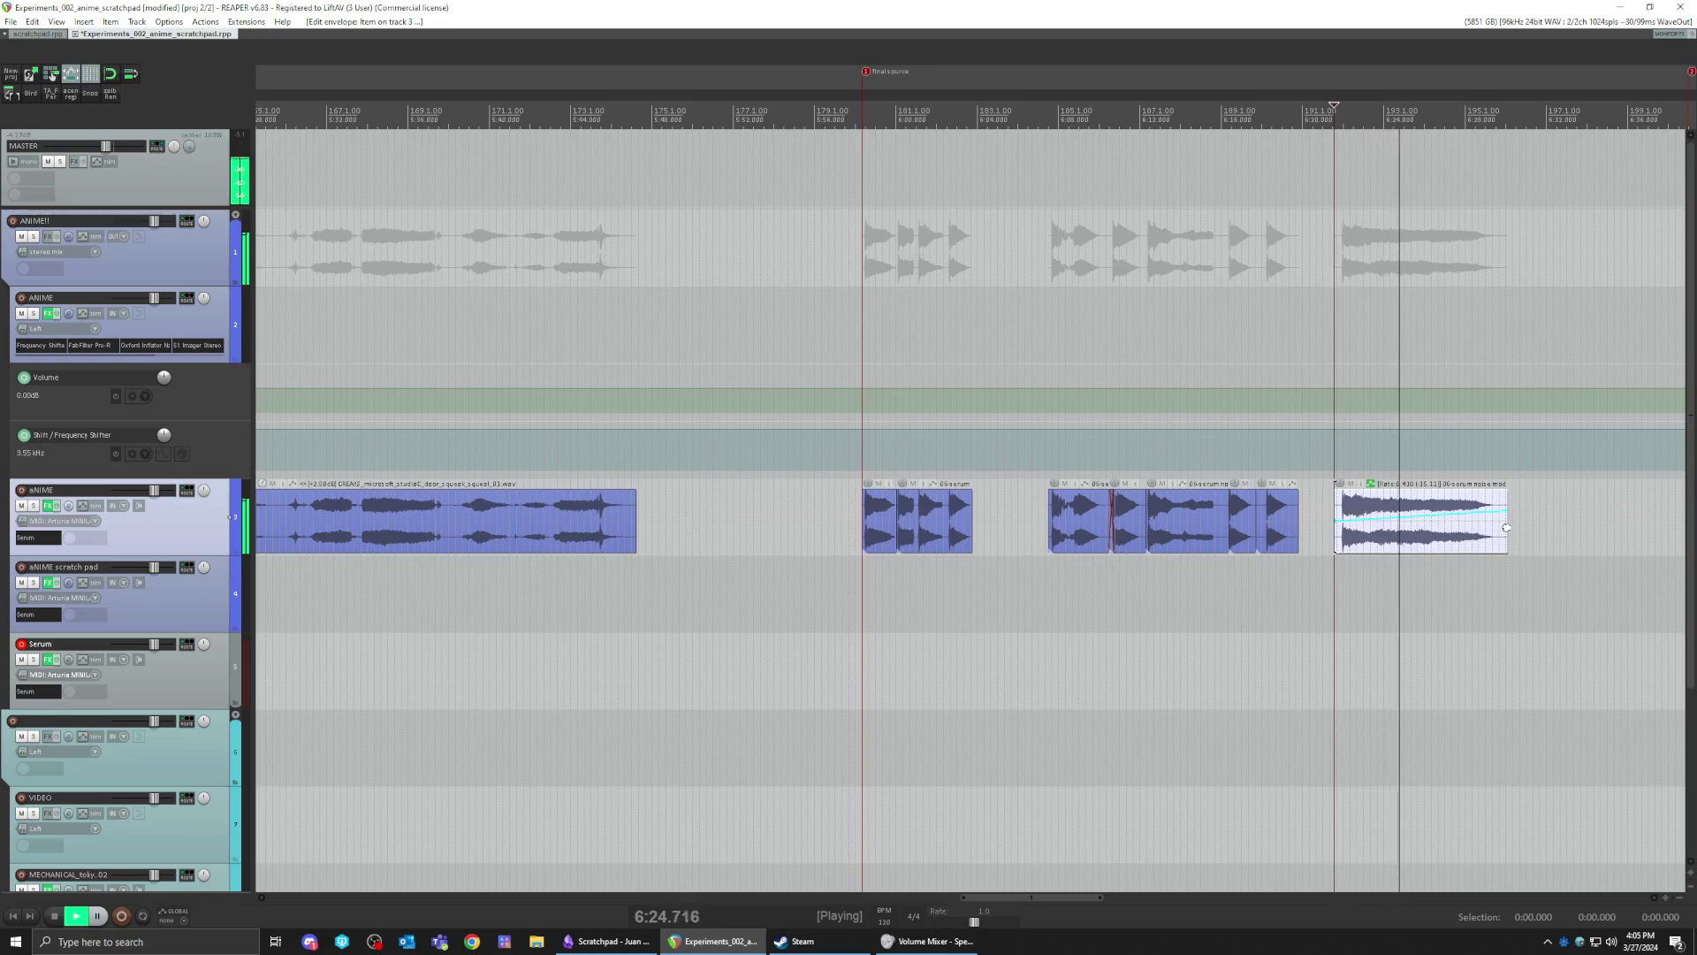
key("space")
- Examine the other edited source clips and the processed clips on the ANIME track between about 4:25 and 4:38
scroll(1429, 545, "down", 5)
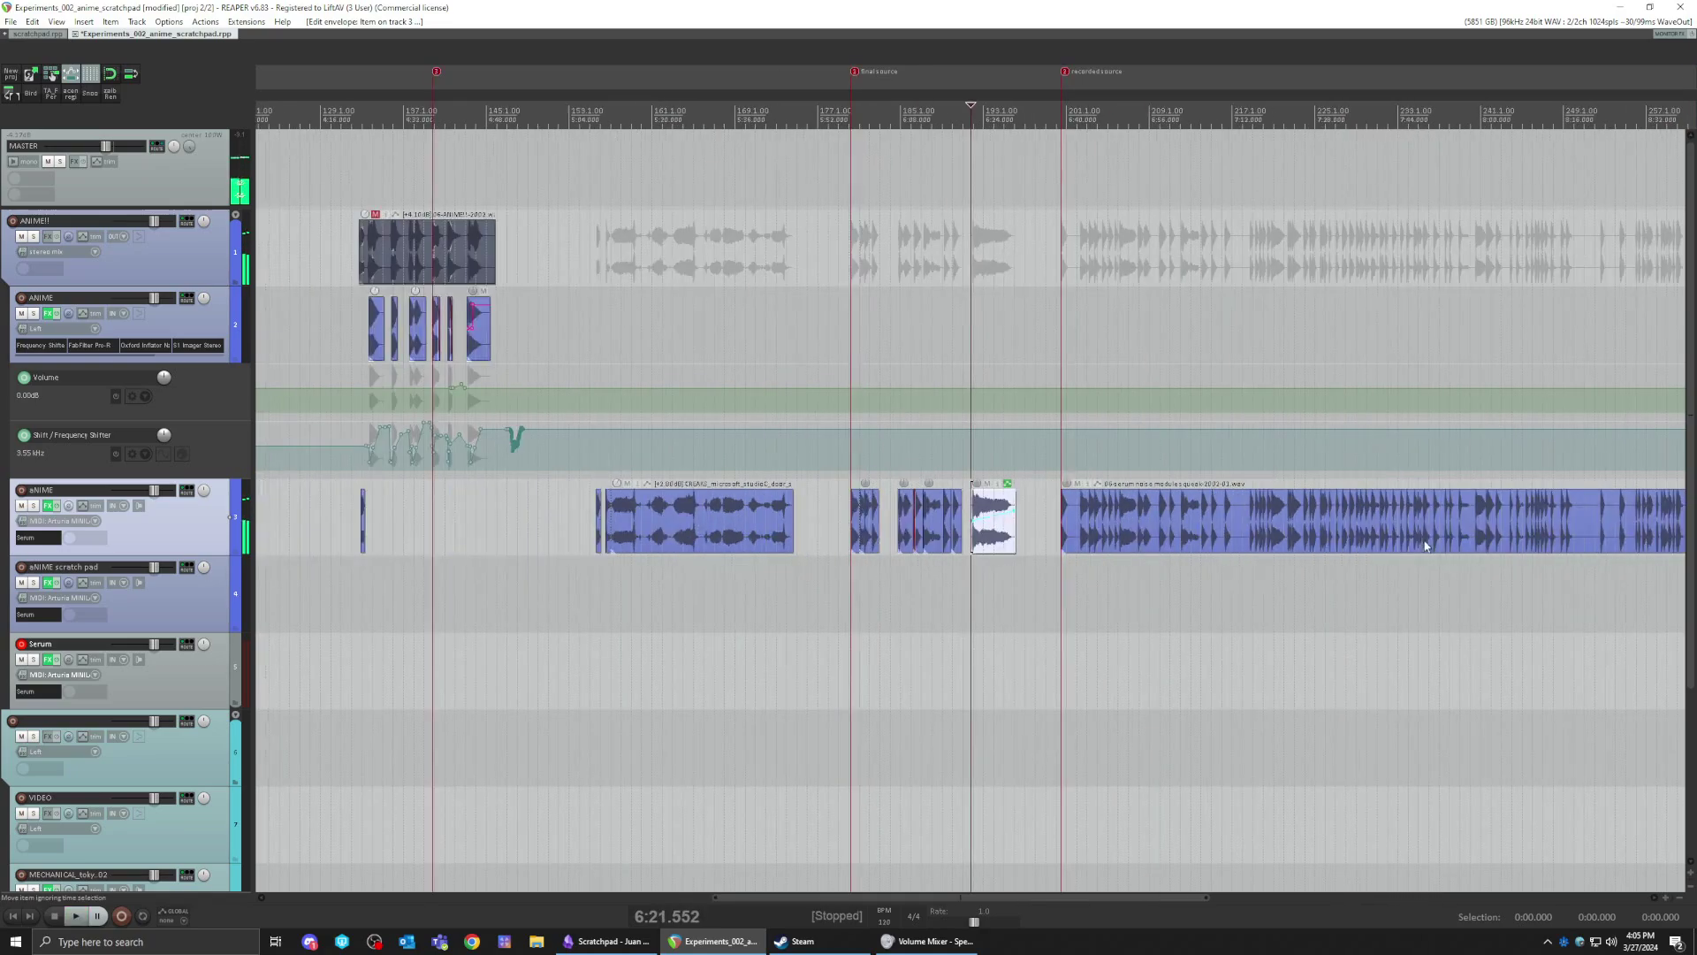
scroll(904, 546, "up", 5)
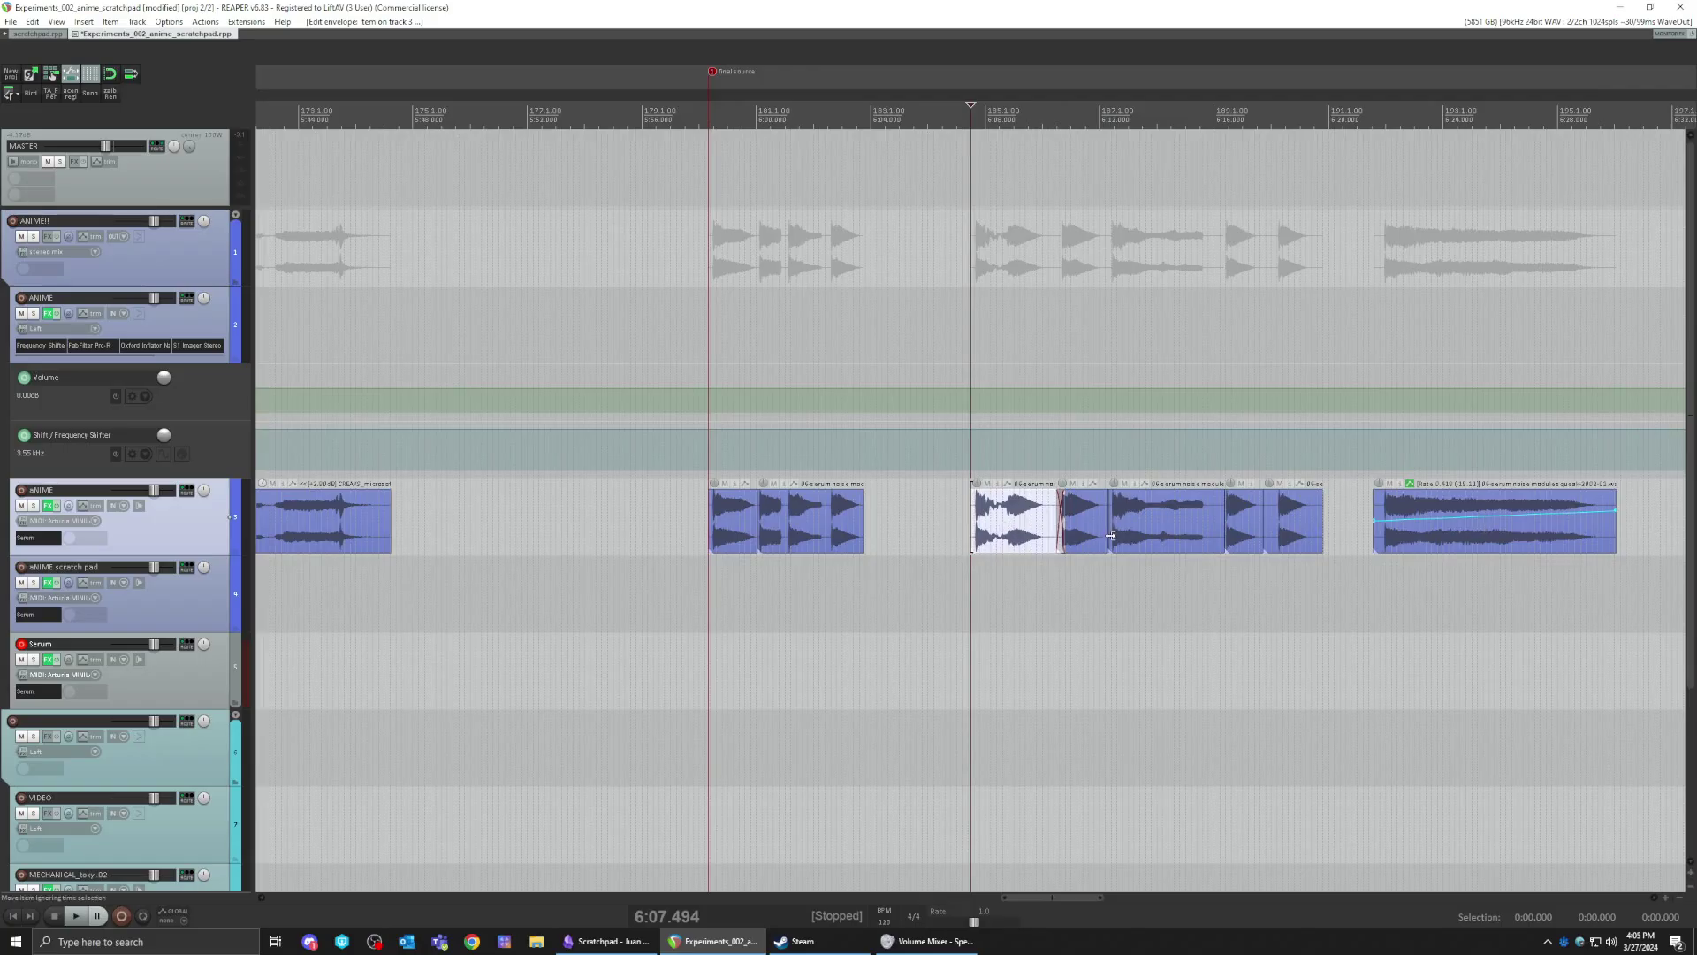
scroll(925, 478, "down", 5)
left_click(603, 351)
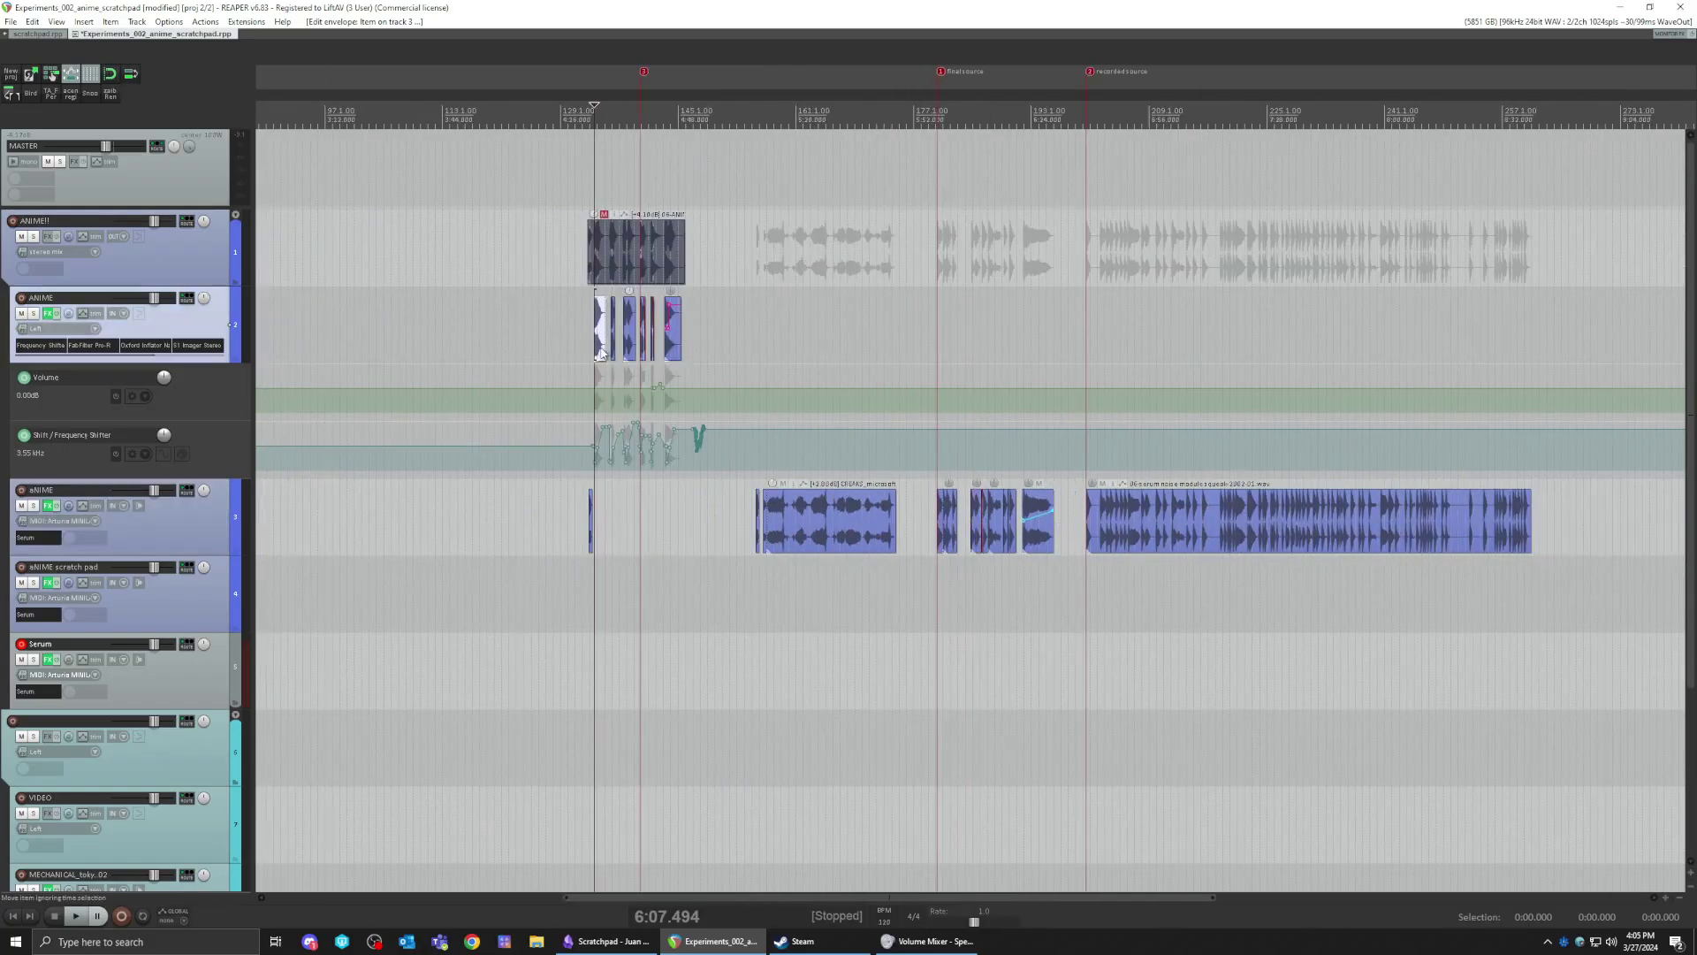
scroll(778, 372, "up", 5)
scroll(1017, 393, "down", 4)
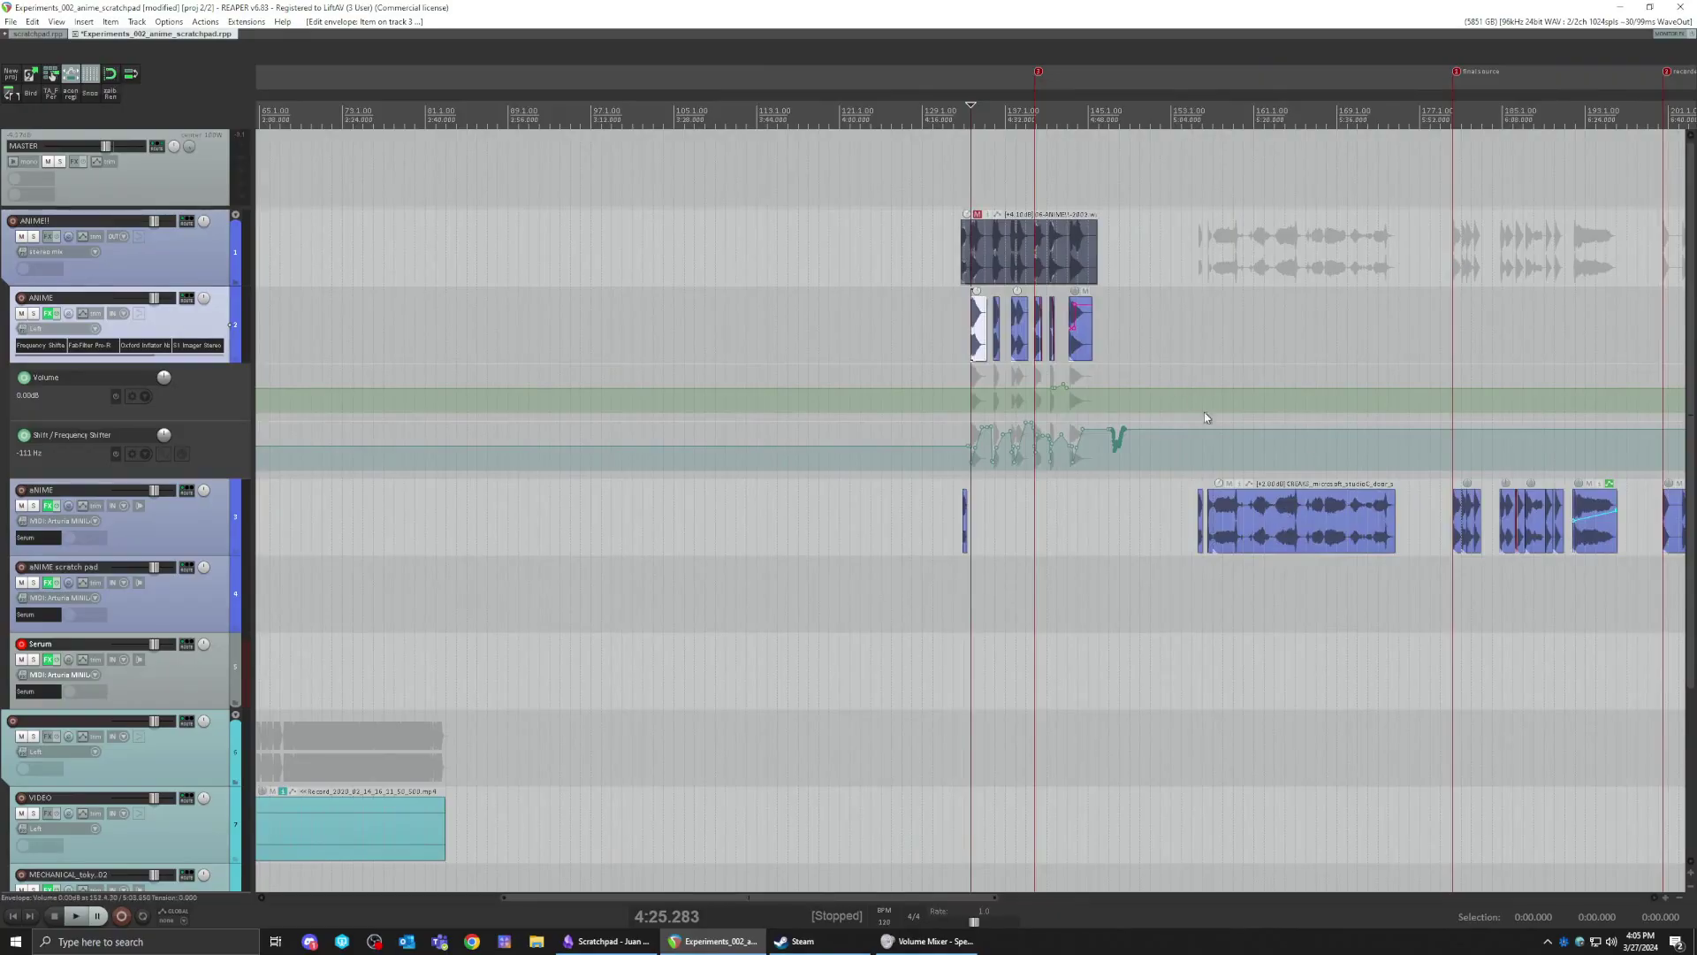
scroll(1019, 348, "up", 4)
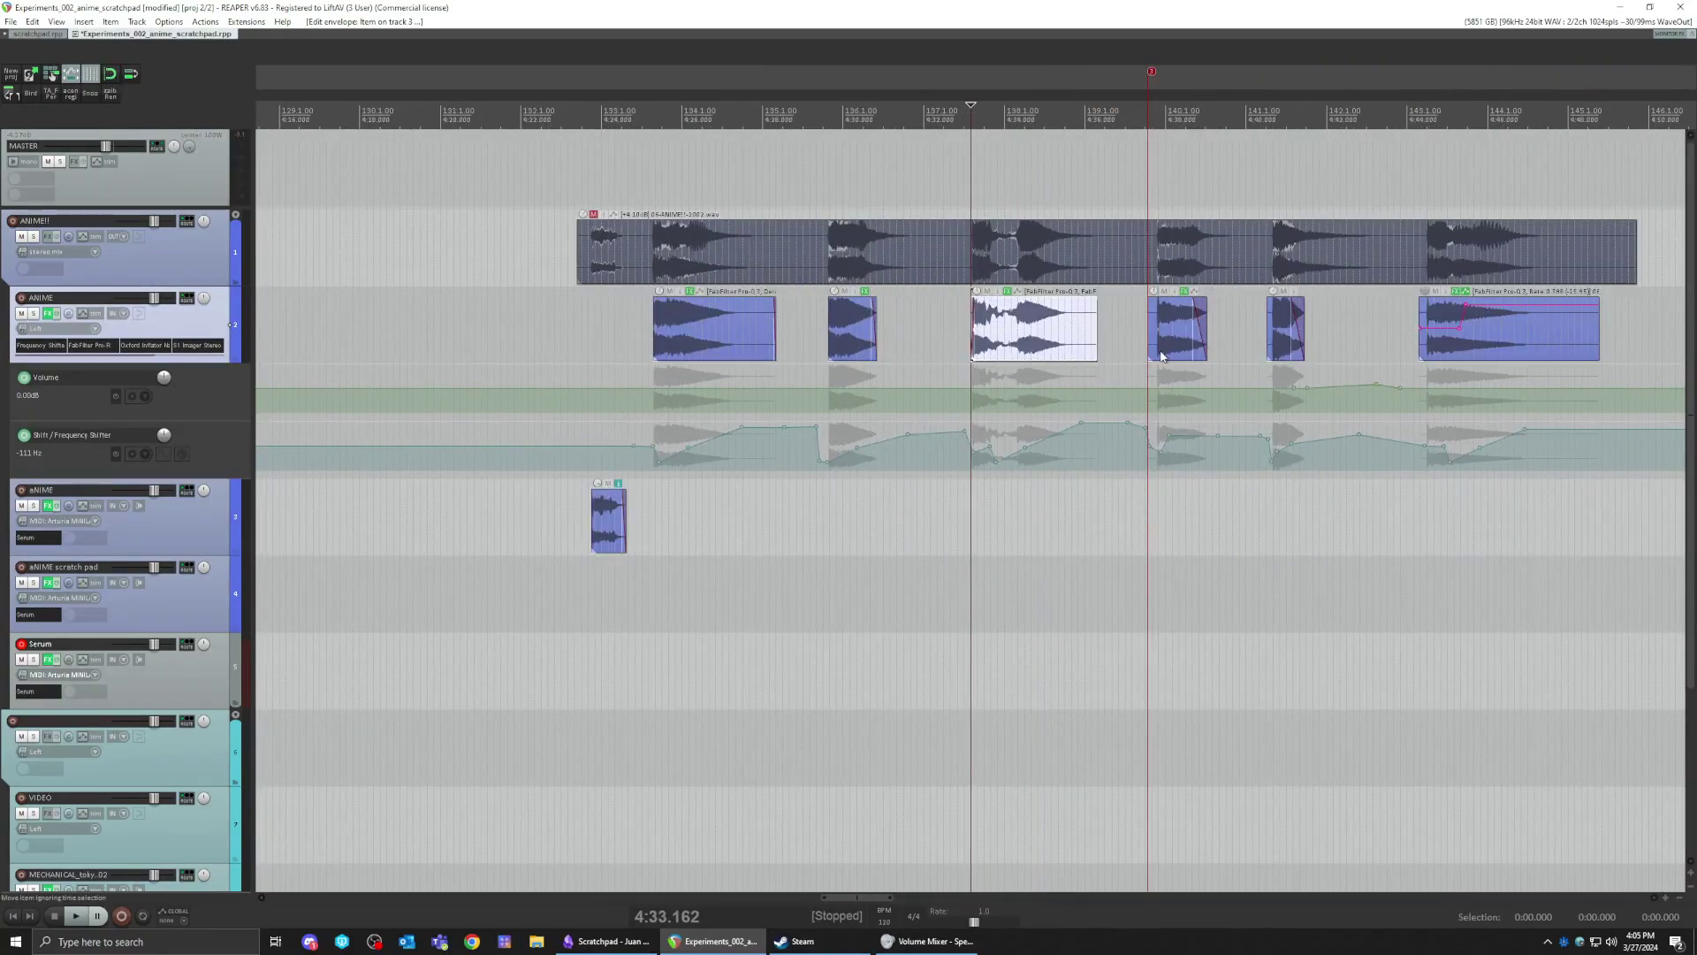
scroll(1174, 354, "up", 3)
scroll(1087, 343, "down", 4)
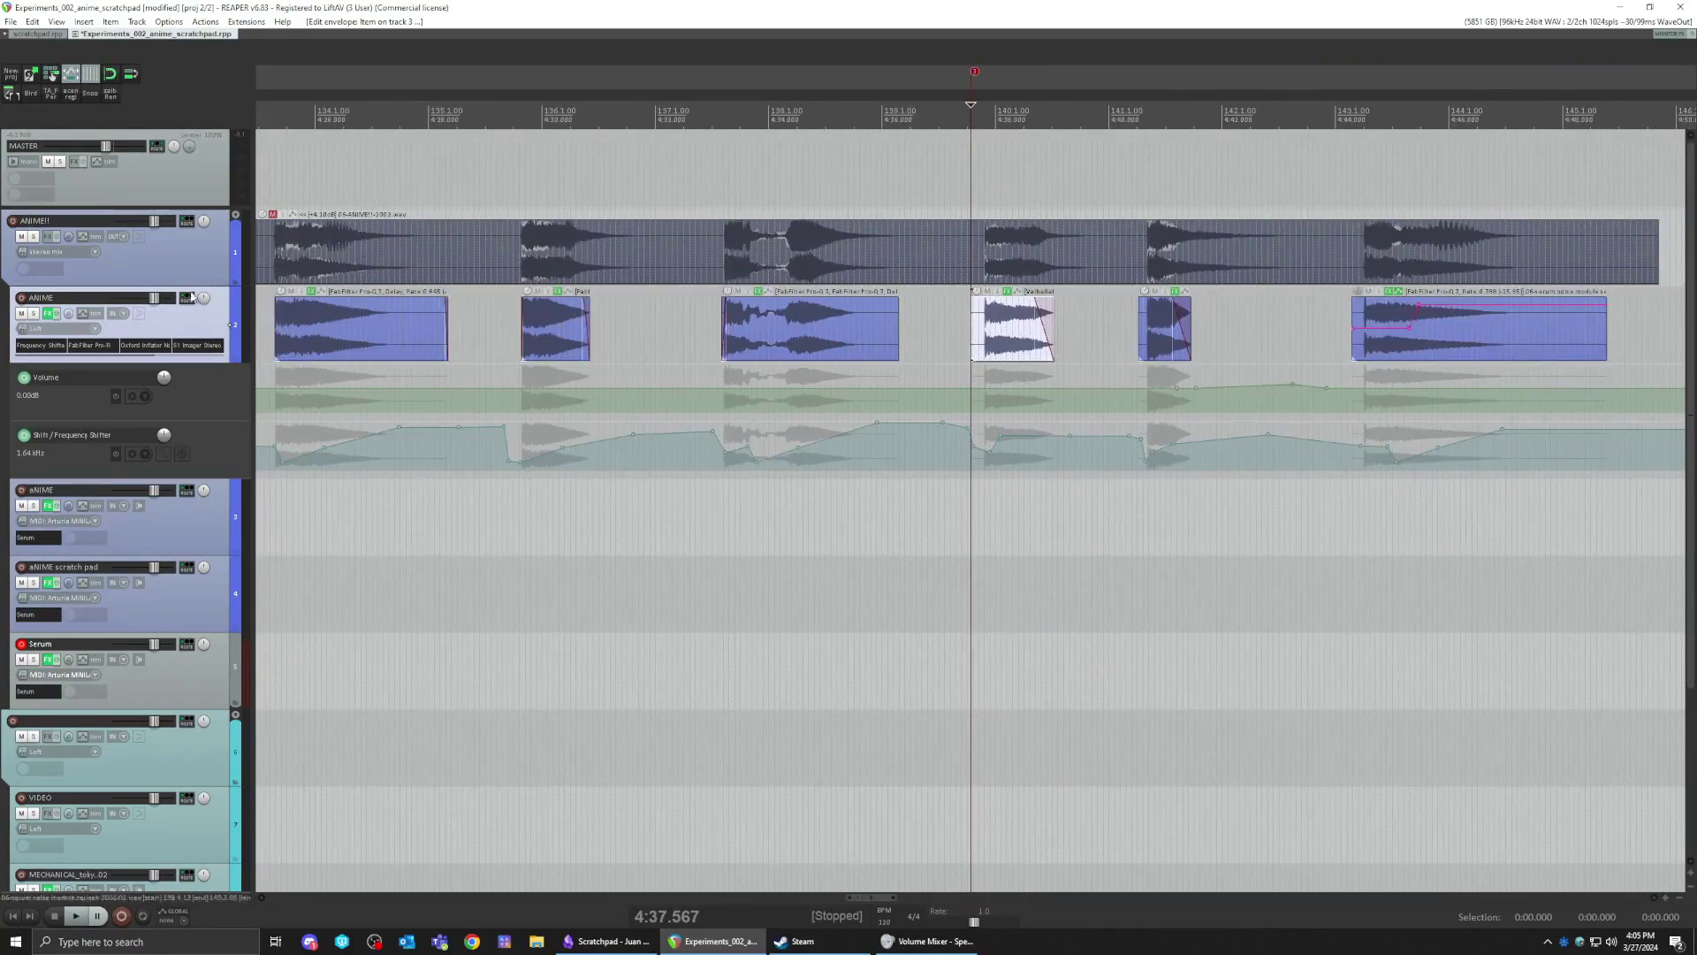
- Show the Frequency Shifter in the ANIME track's effects chain, and place its window below the automation lanes to inspect the shift envelope
left_click(49, 313)
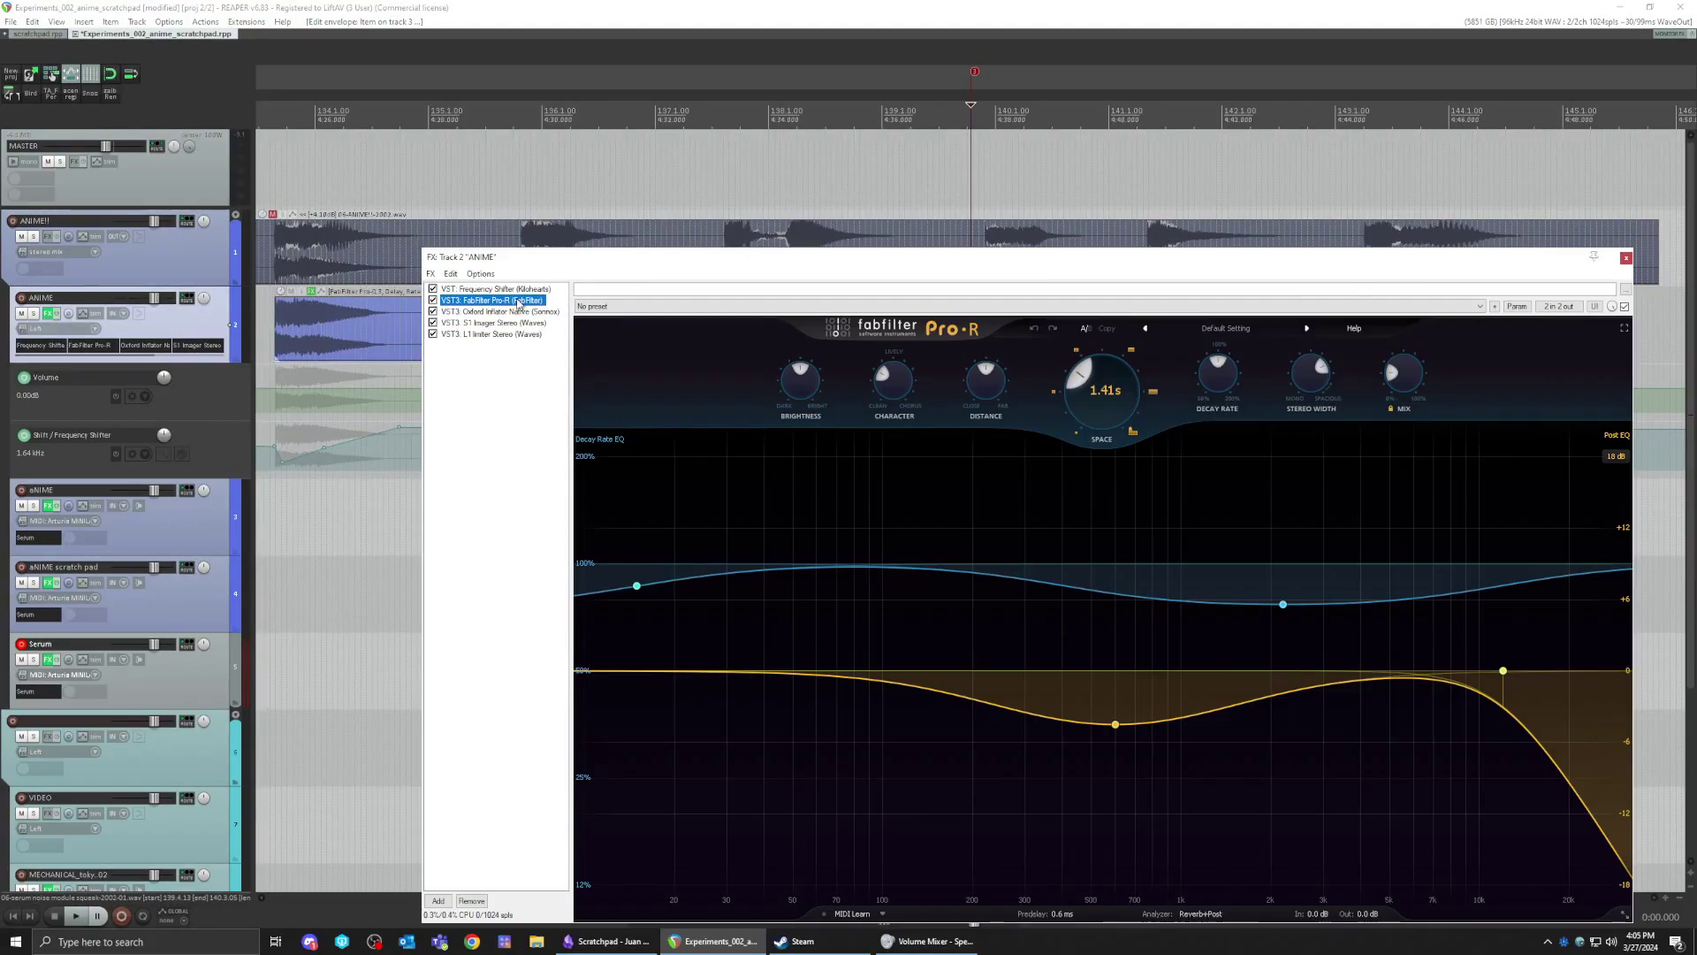
left_click(498, 289)
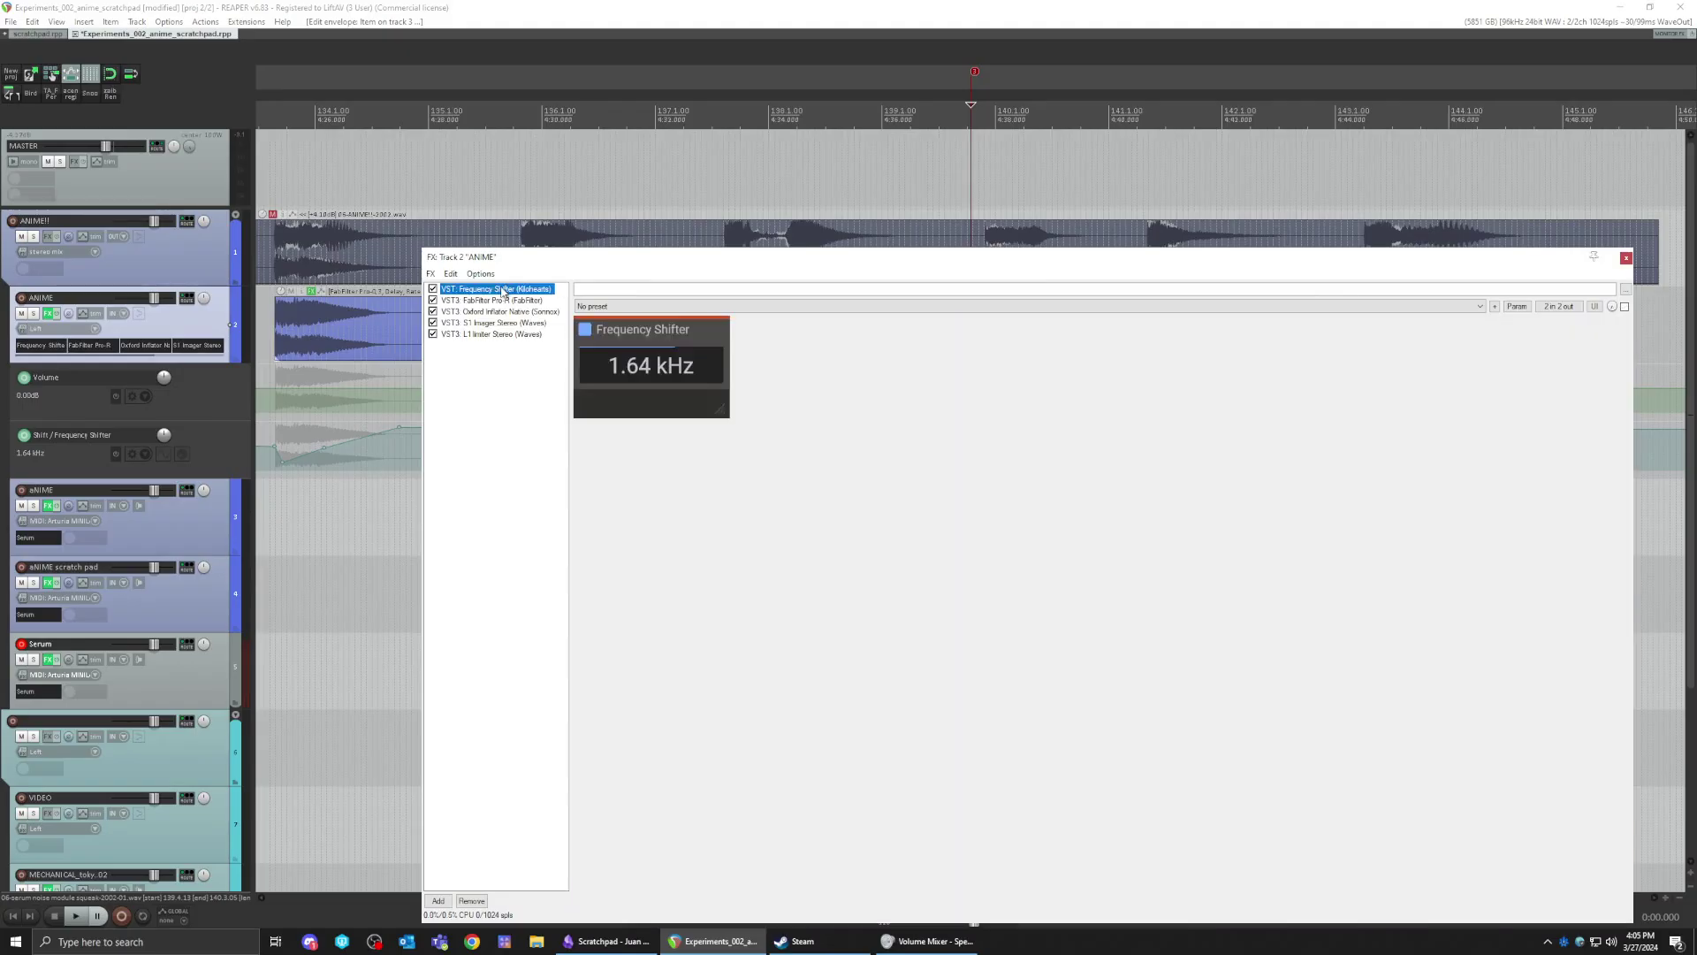
left_click_drag(694, 259, 645, 221)
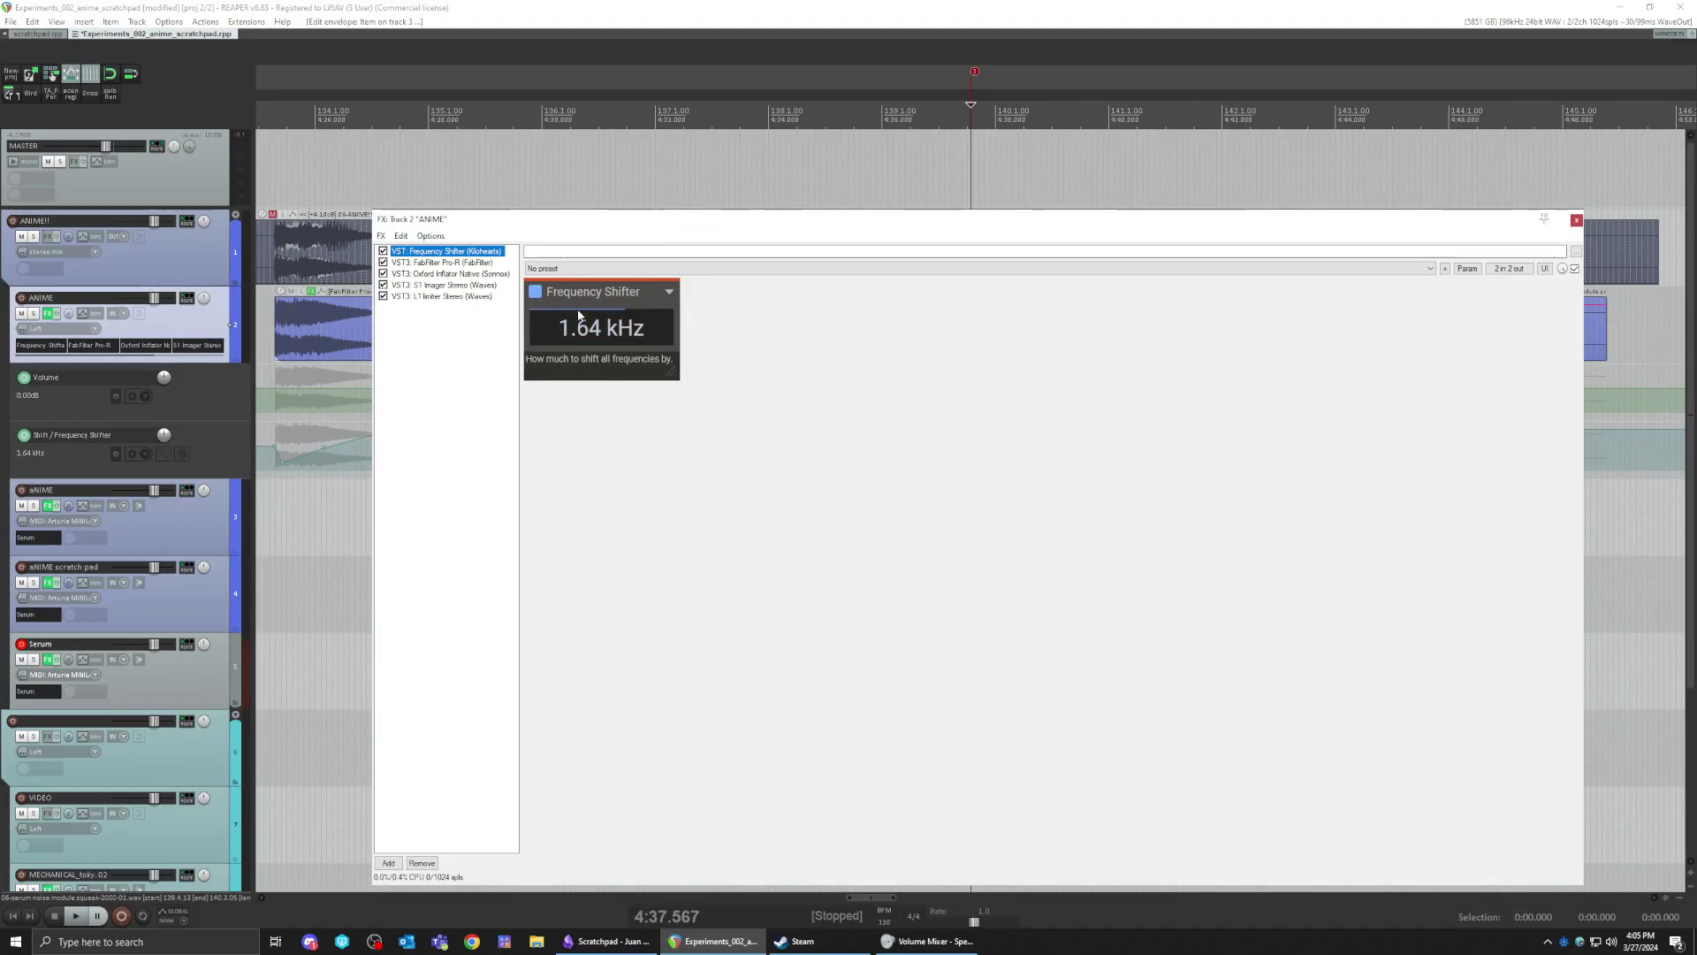
left_click_drag(733, 226, 697, 244)
left_click(431, 275)
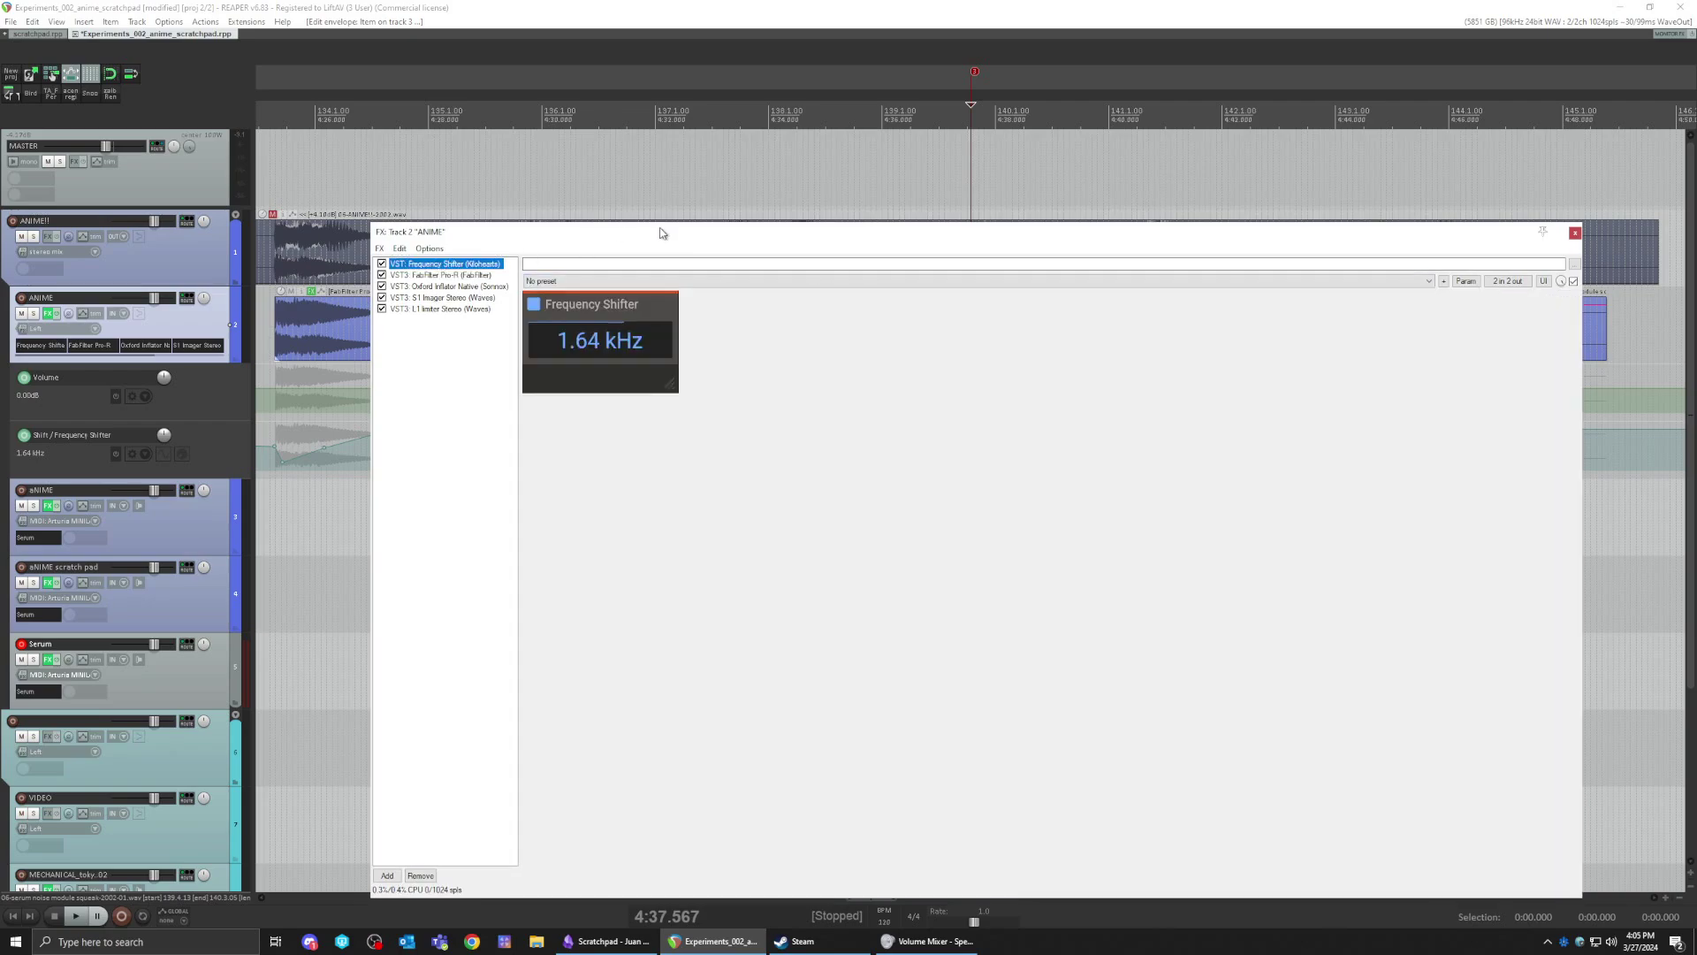
left_click_drag(663, 233, 703, 502)
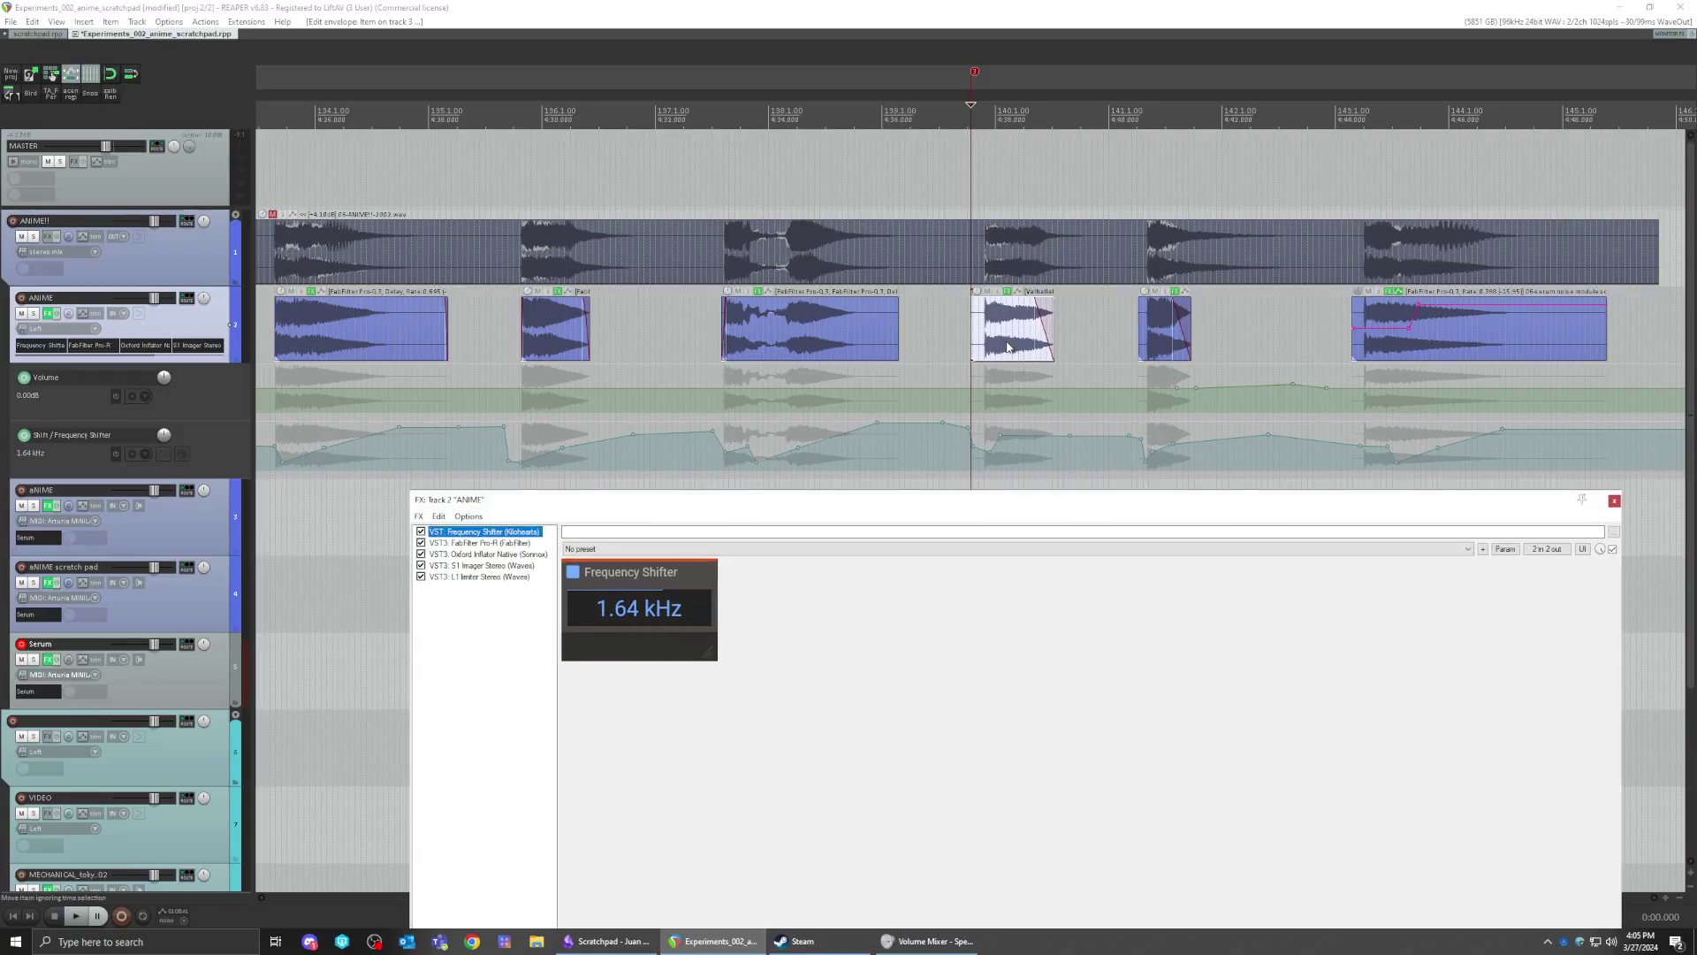
scroll(1010, 344, "up", 5)
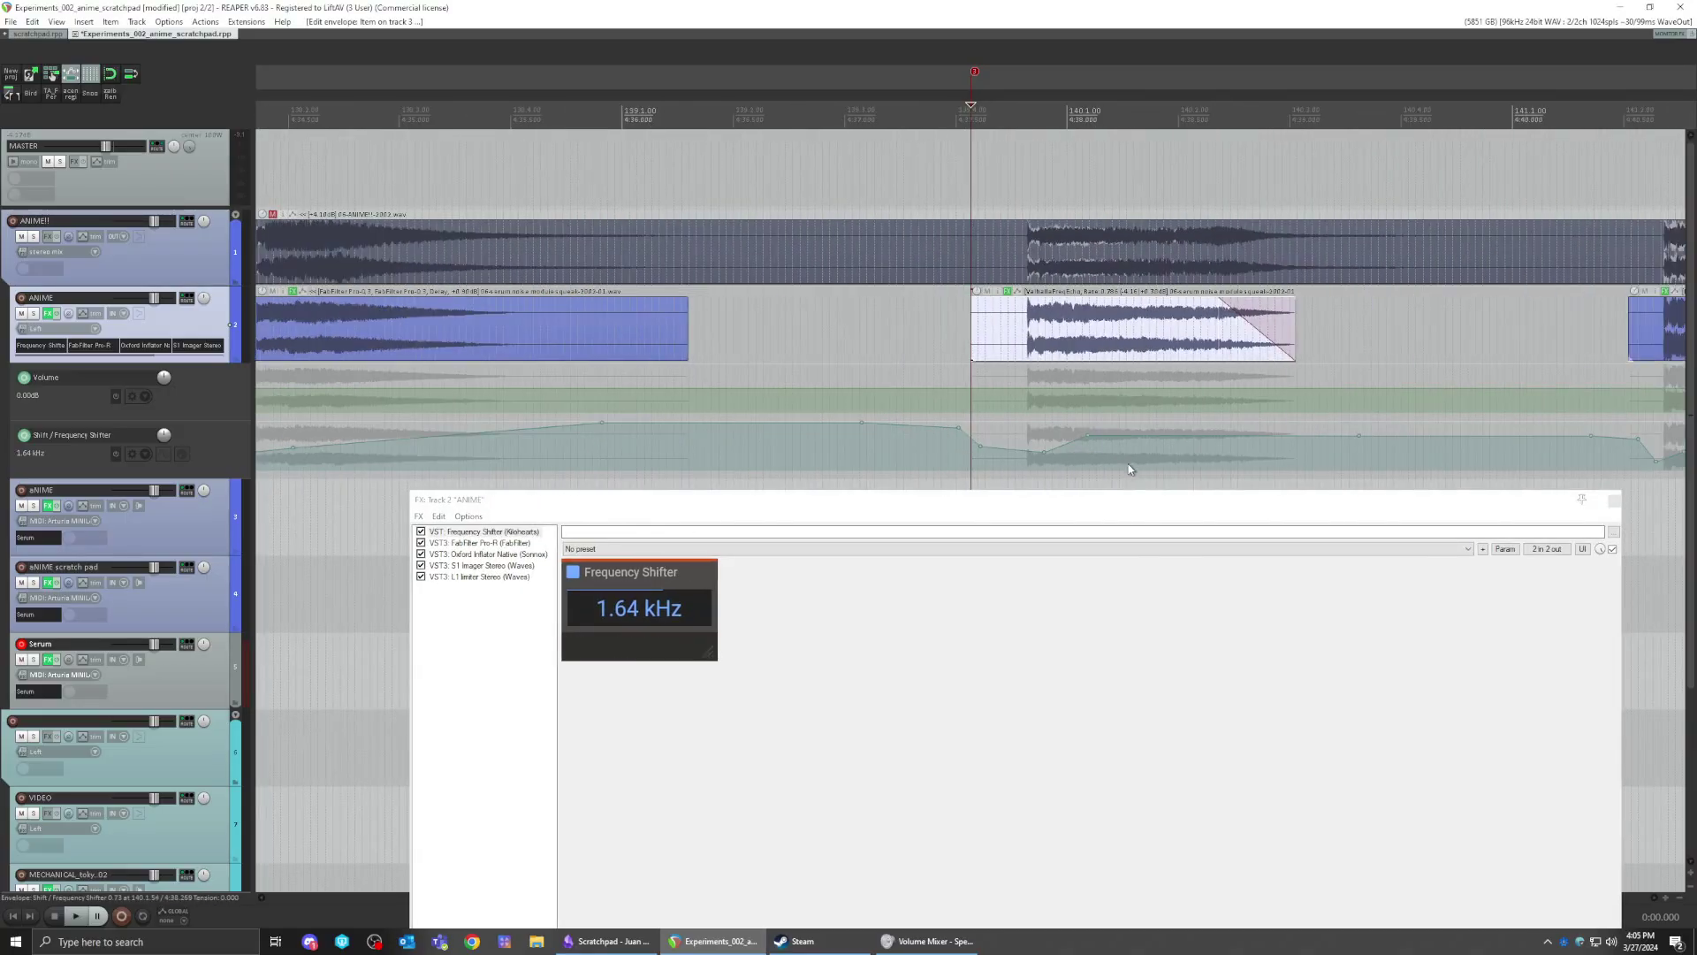
mouse_move(979, 442)
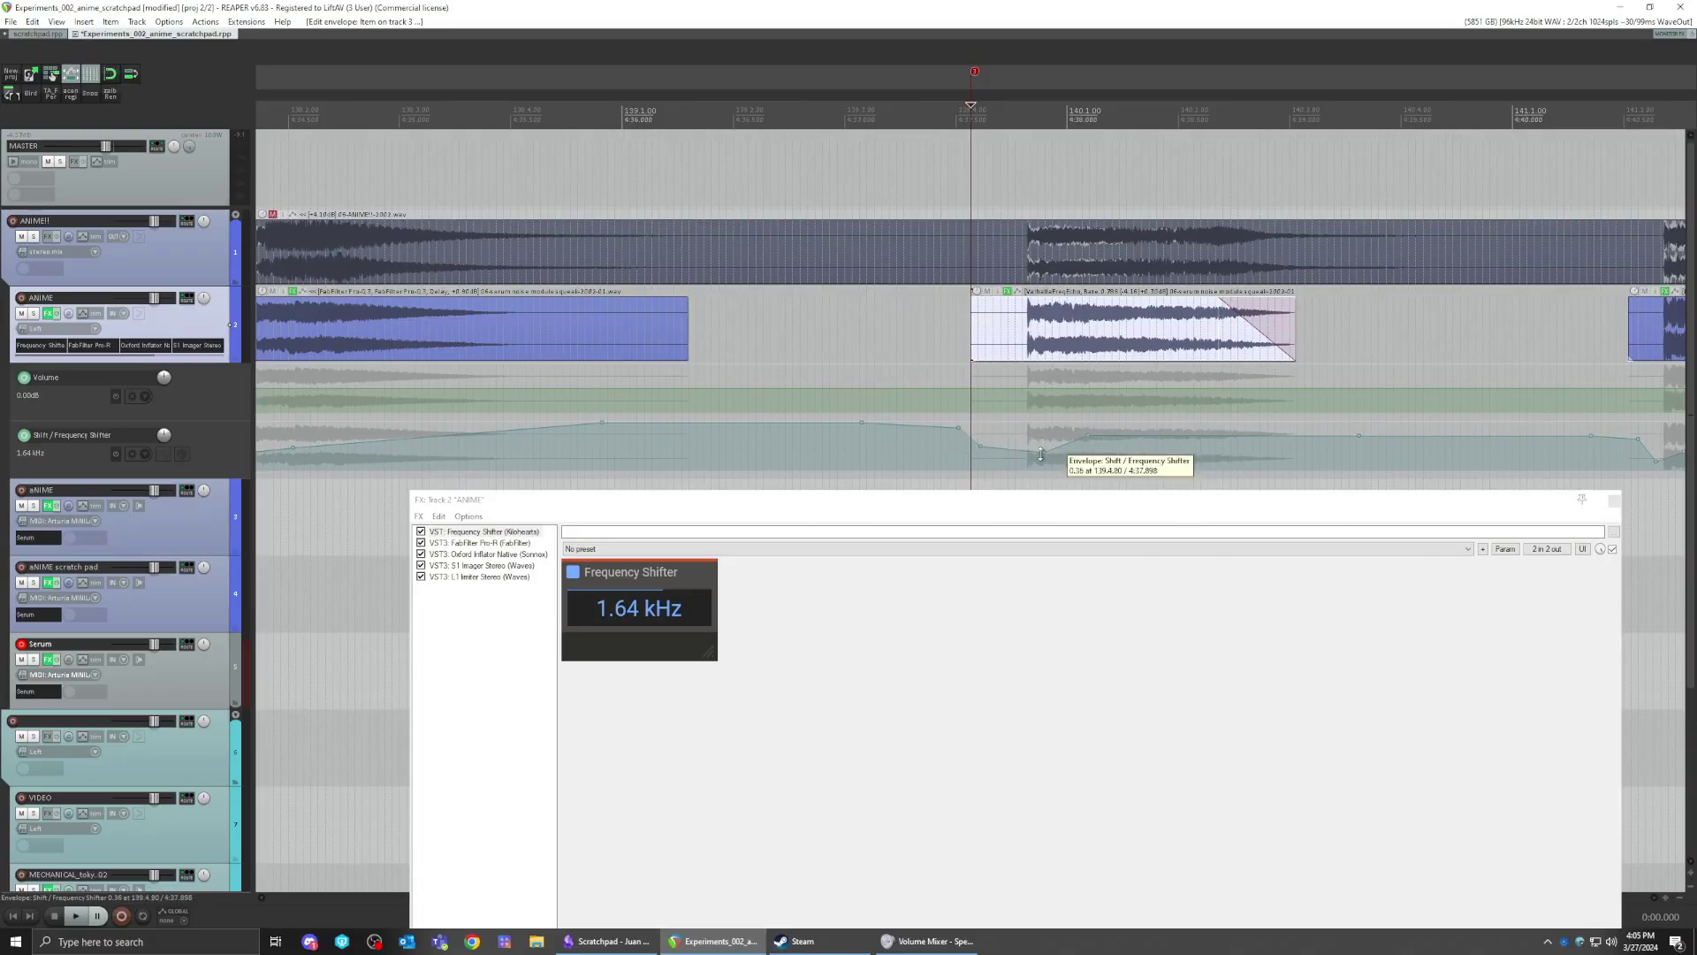
scroll(787, 389, "down", 3)
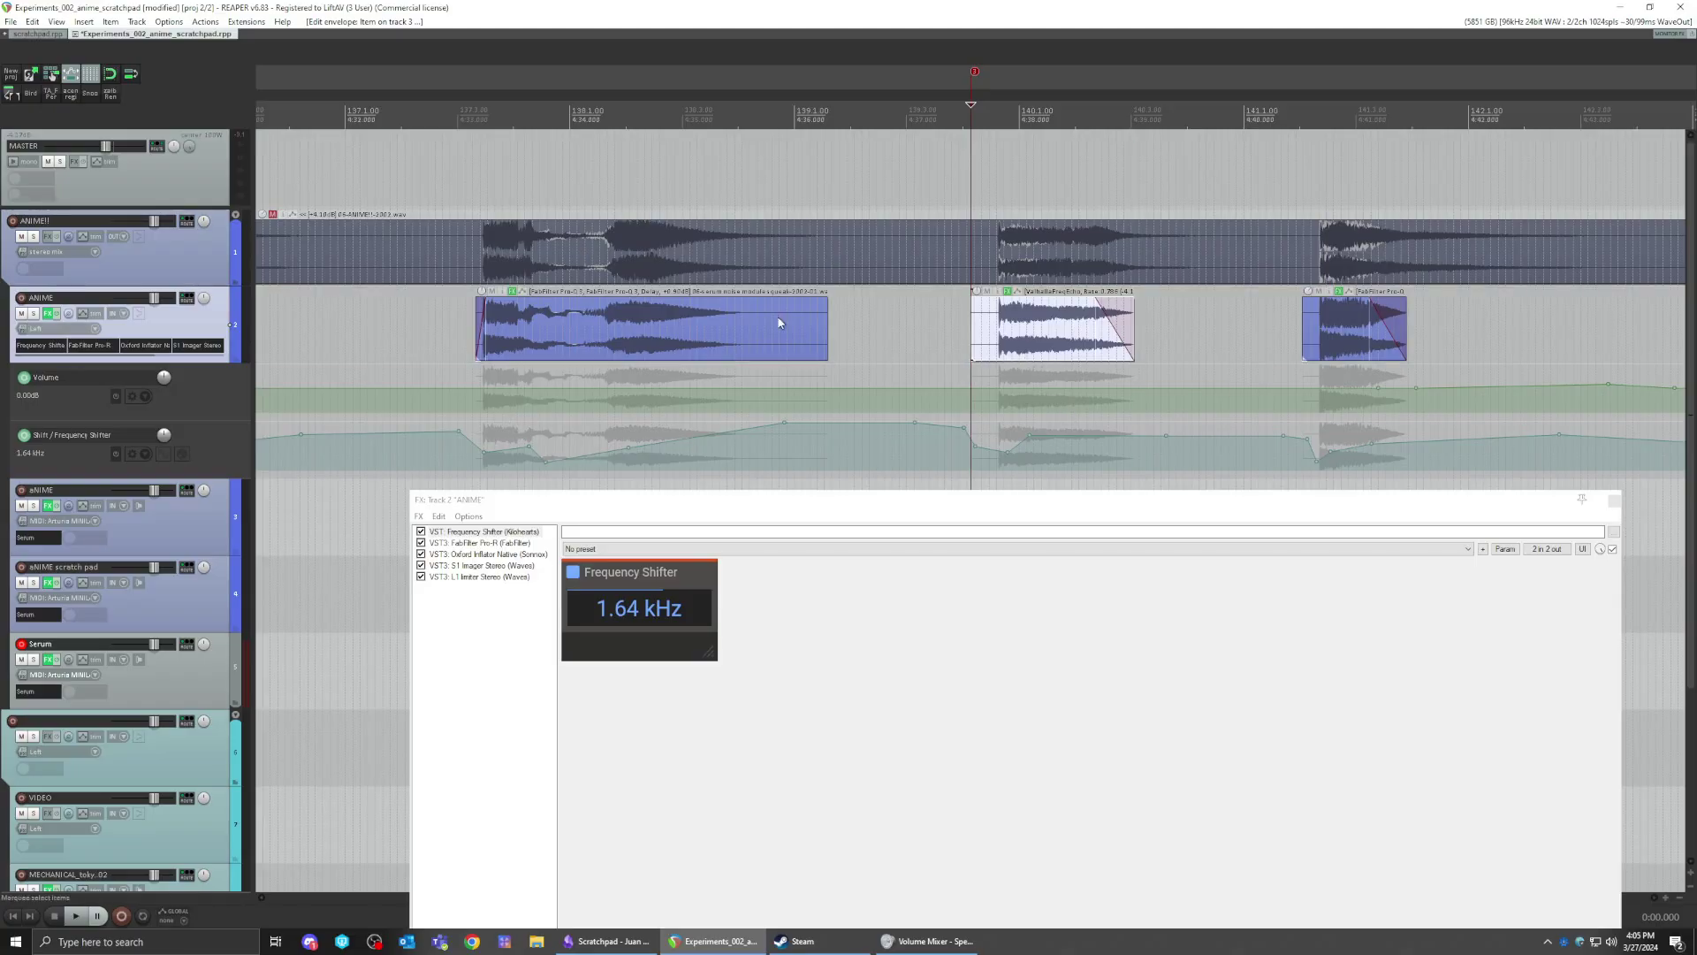
- Audition the clip at about 4:37 with the ANIME track's effects bypassed, and enable its ValhallaFreqEcho item effect
left_click(60, 315)
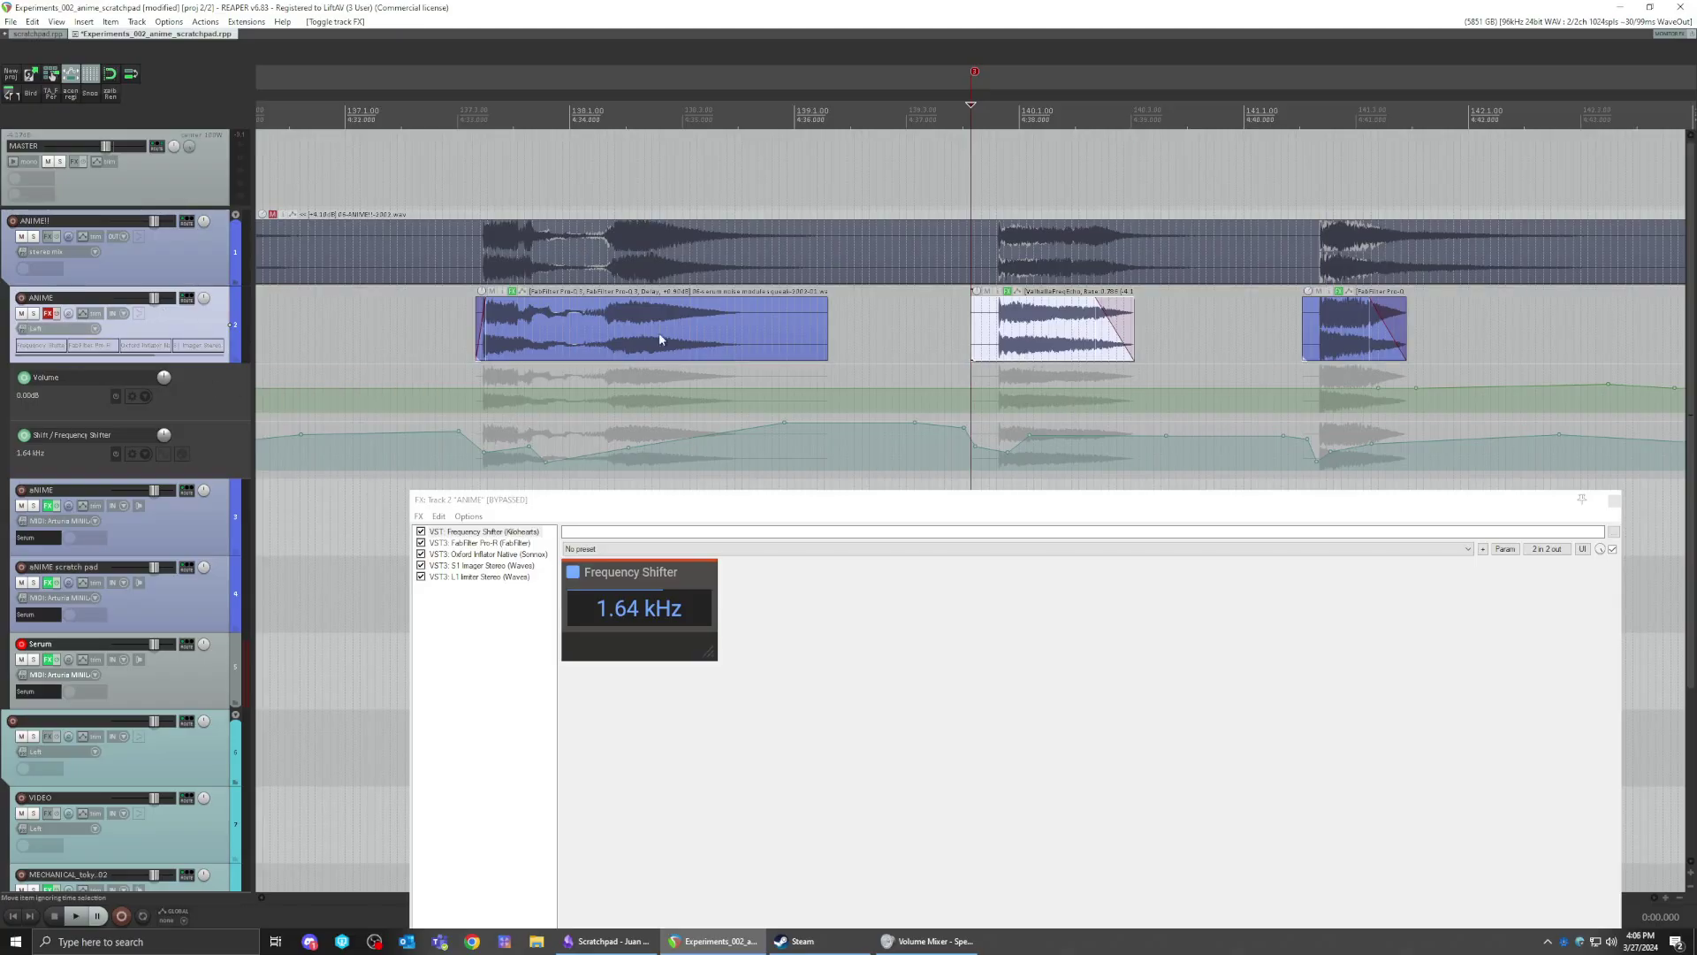
left_click(1006, 333)
key("space")
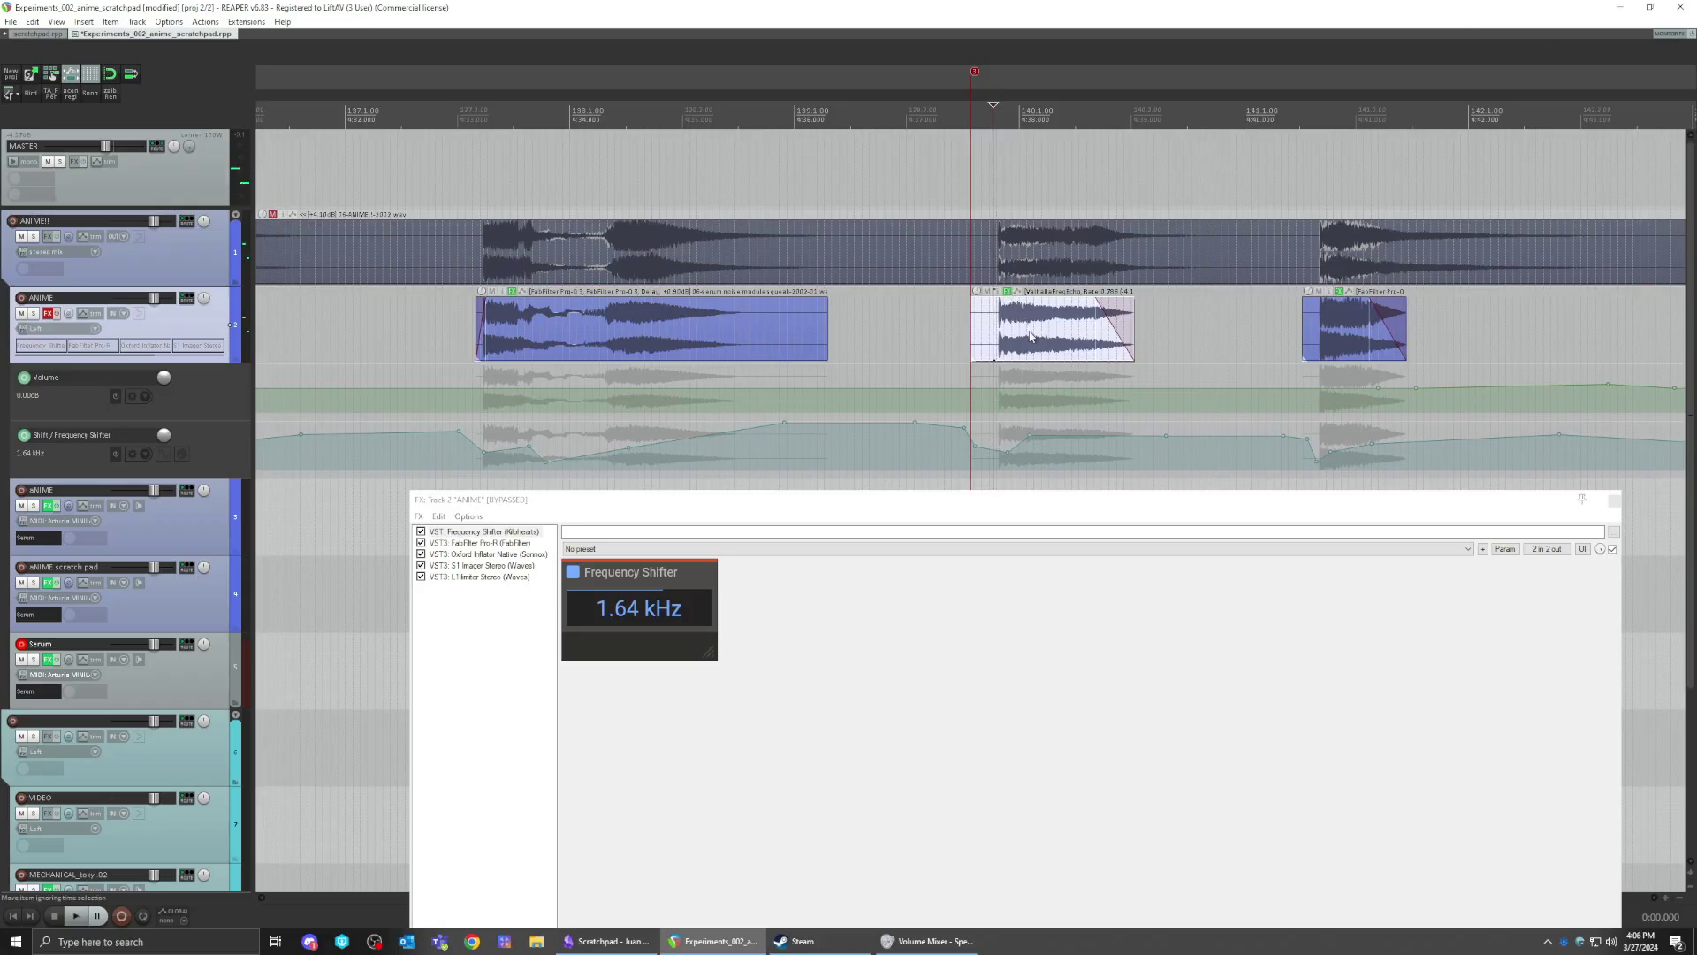
left_click(1007, 292)
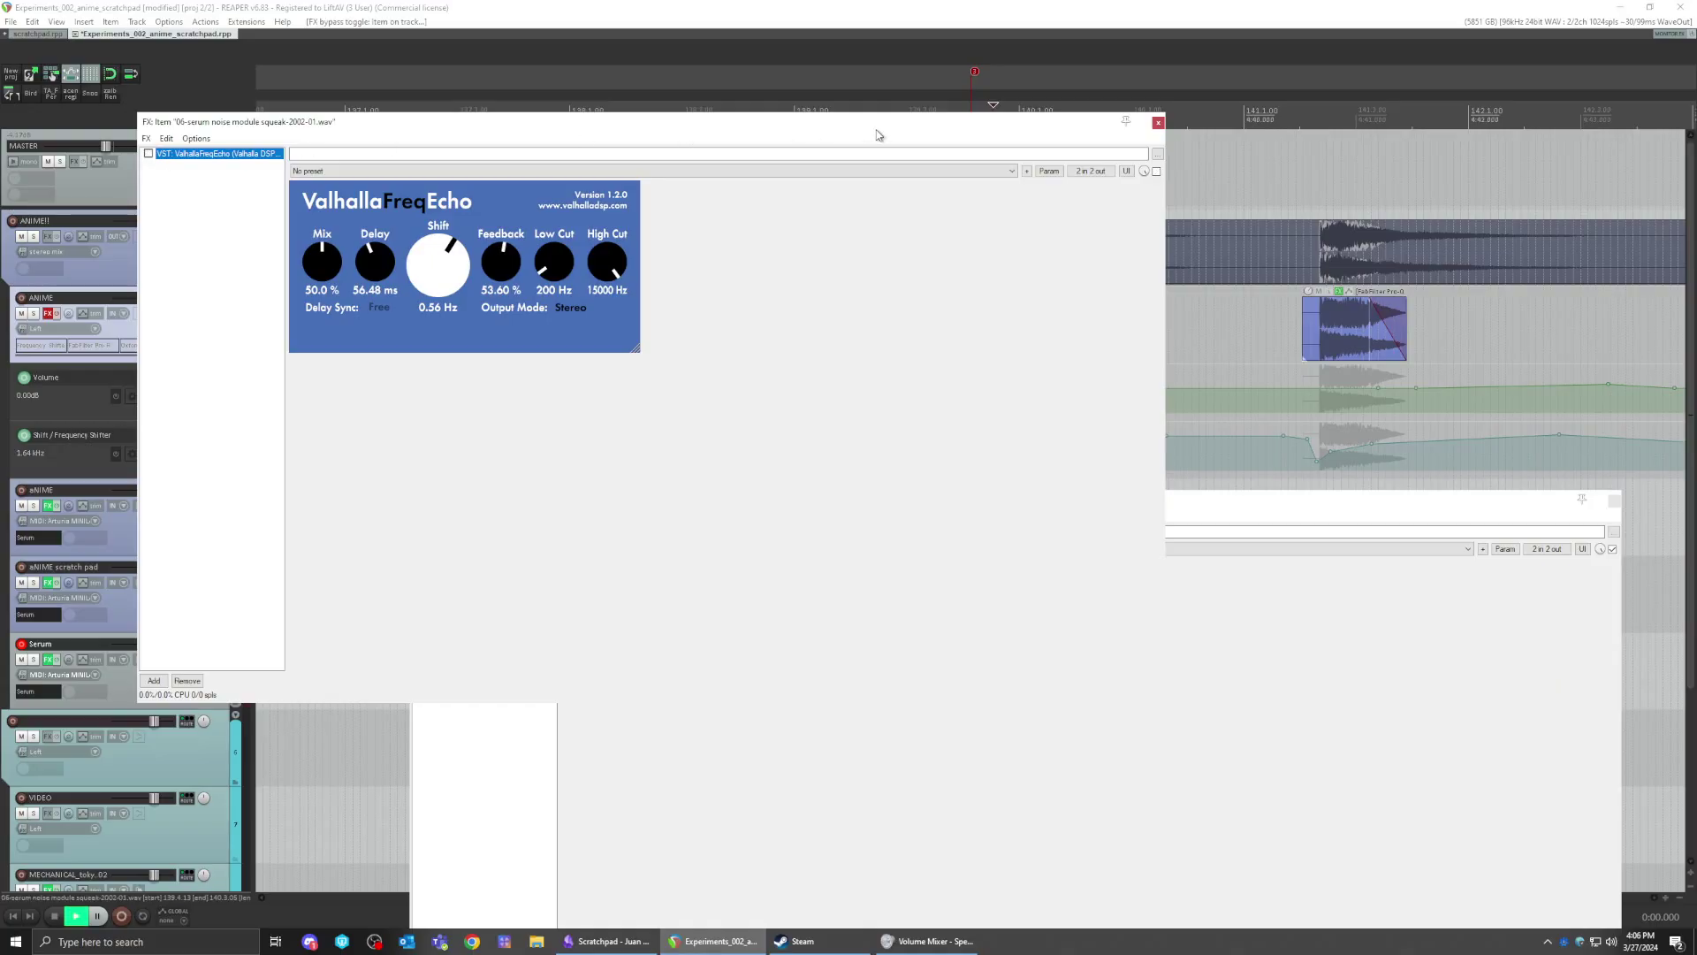
left_click(148, 153)
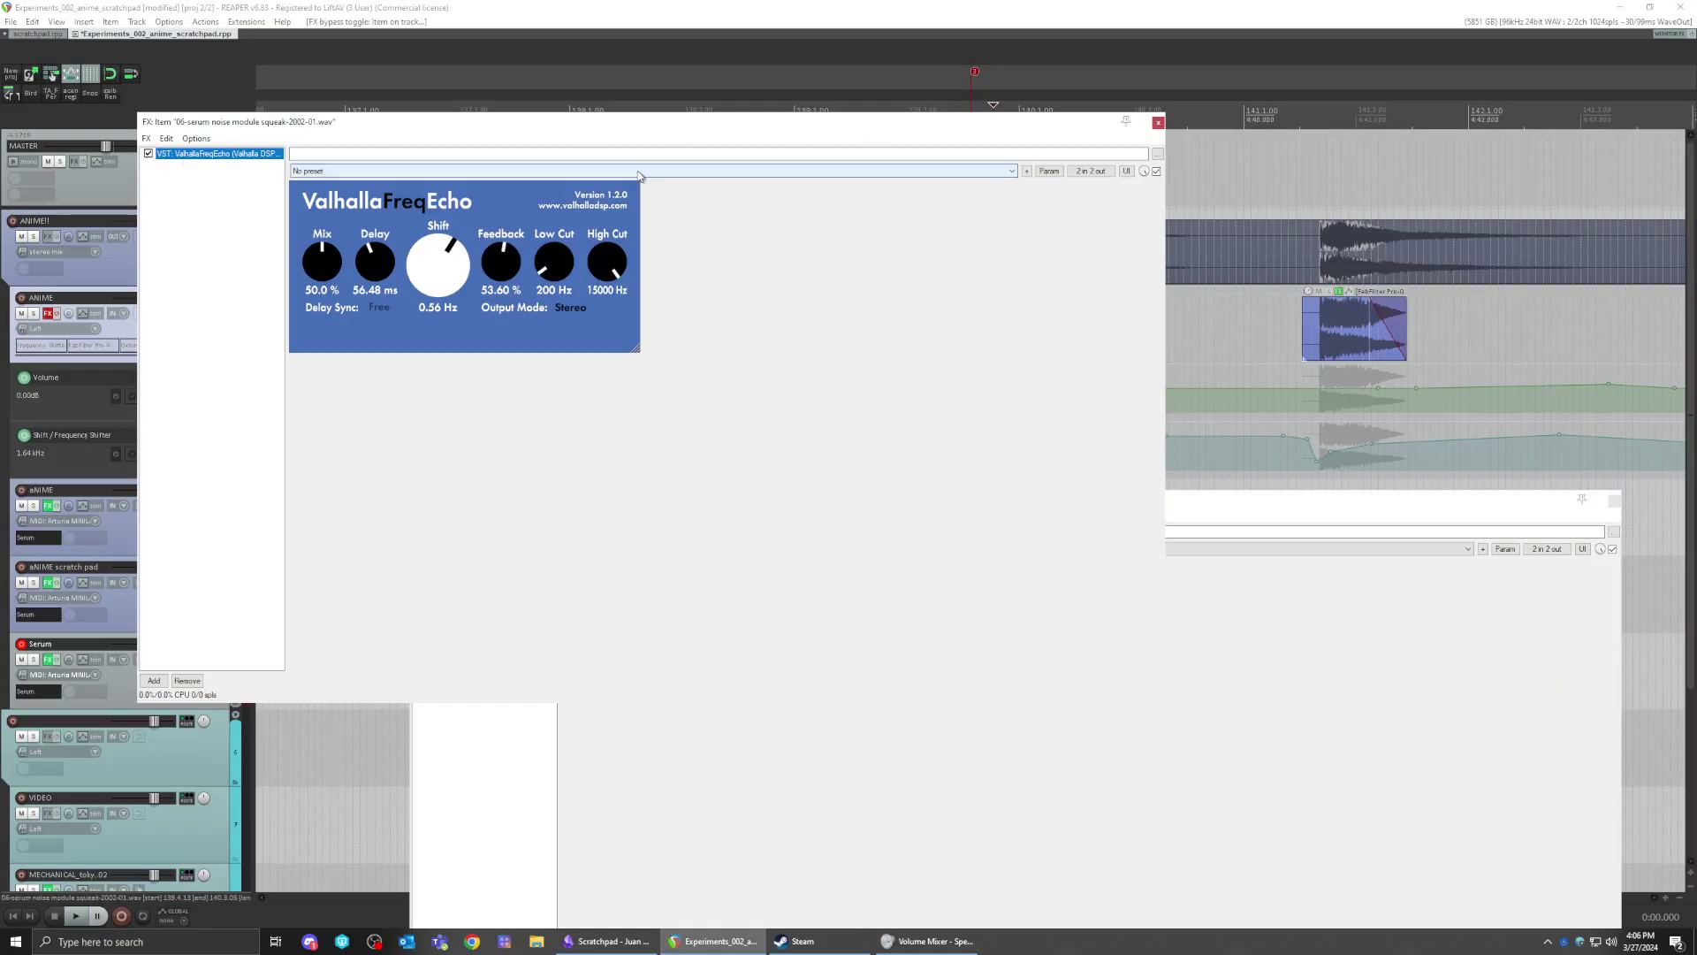
left_click(1158, 123)
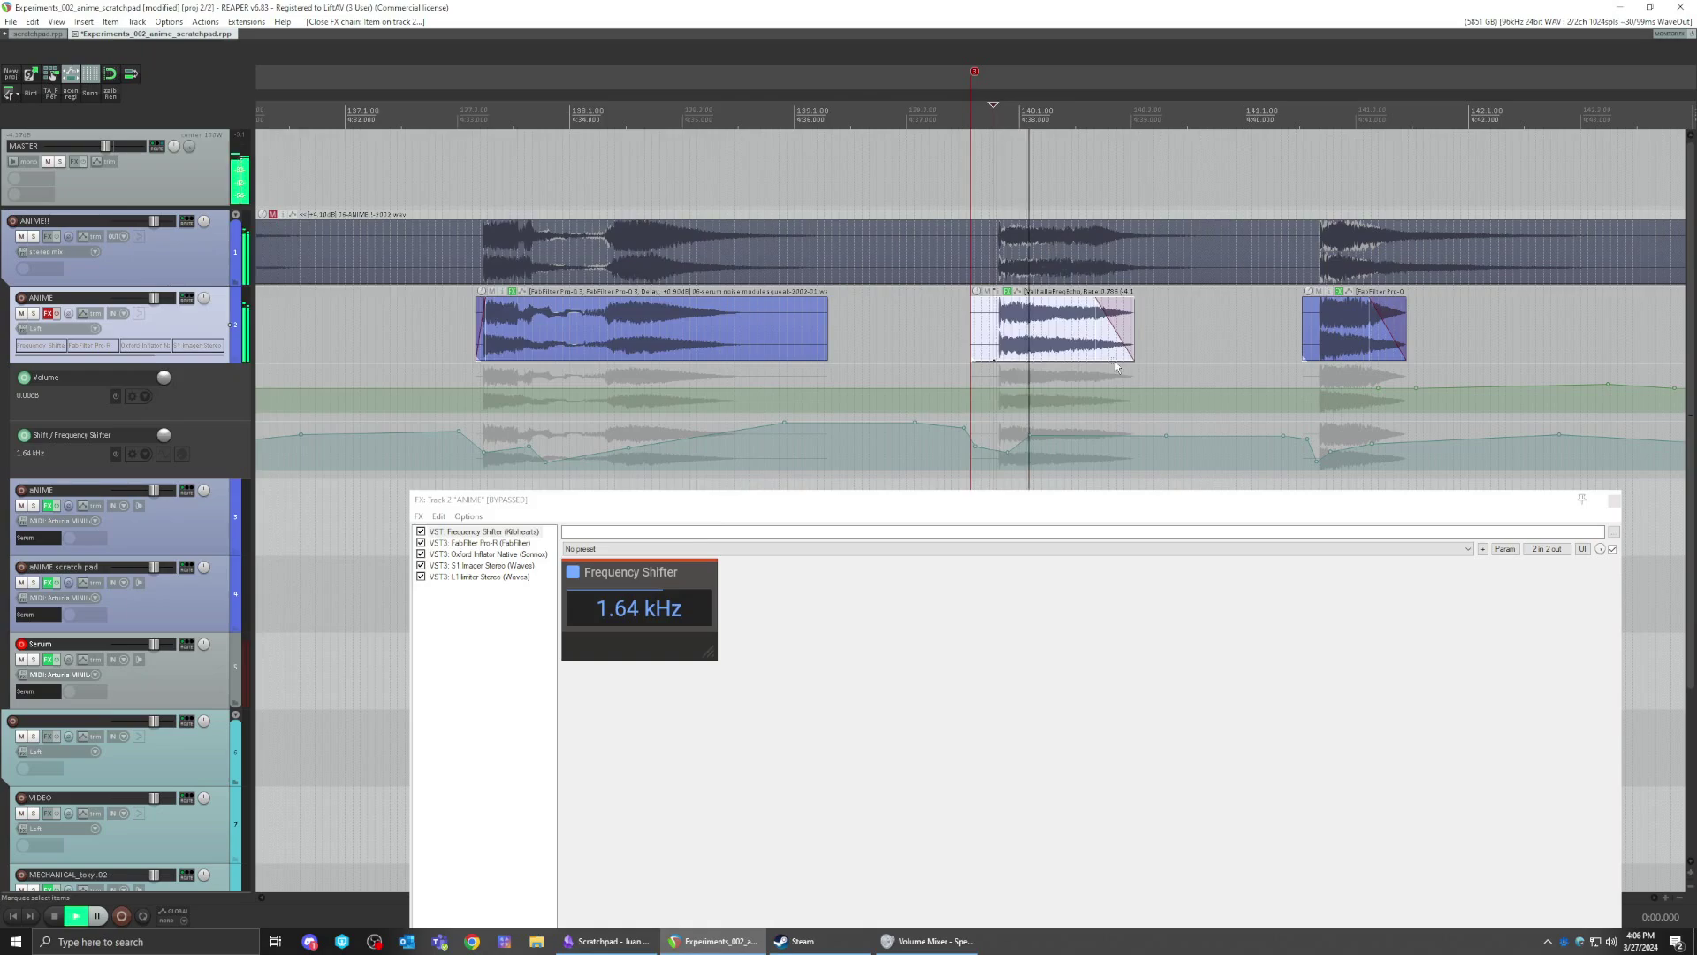
- Re-enable the ANIME track's effects, and play the clip at about 4:37 again while watching the frequency shift
left_click(57, 314)
key("space")
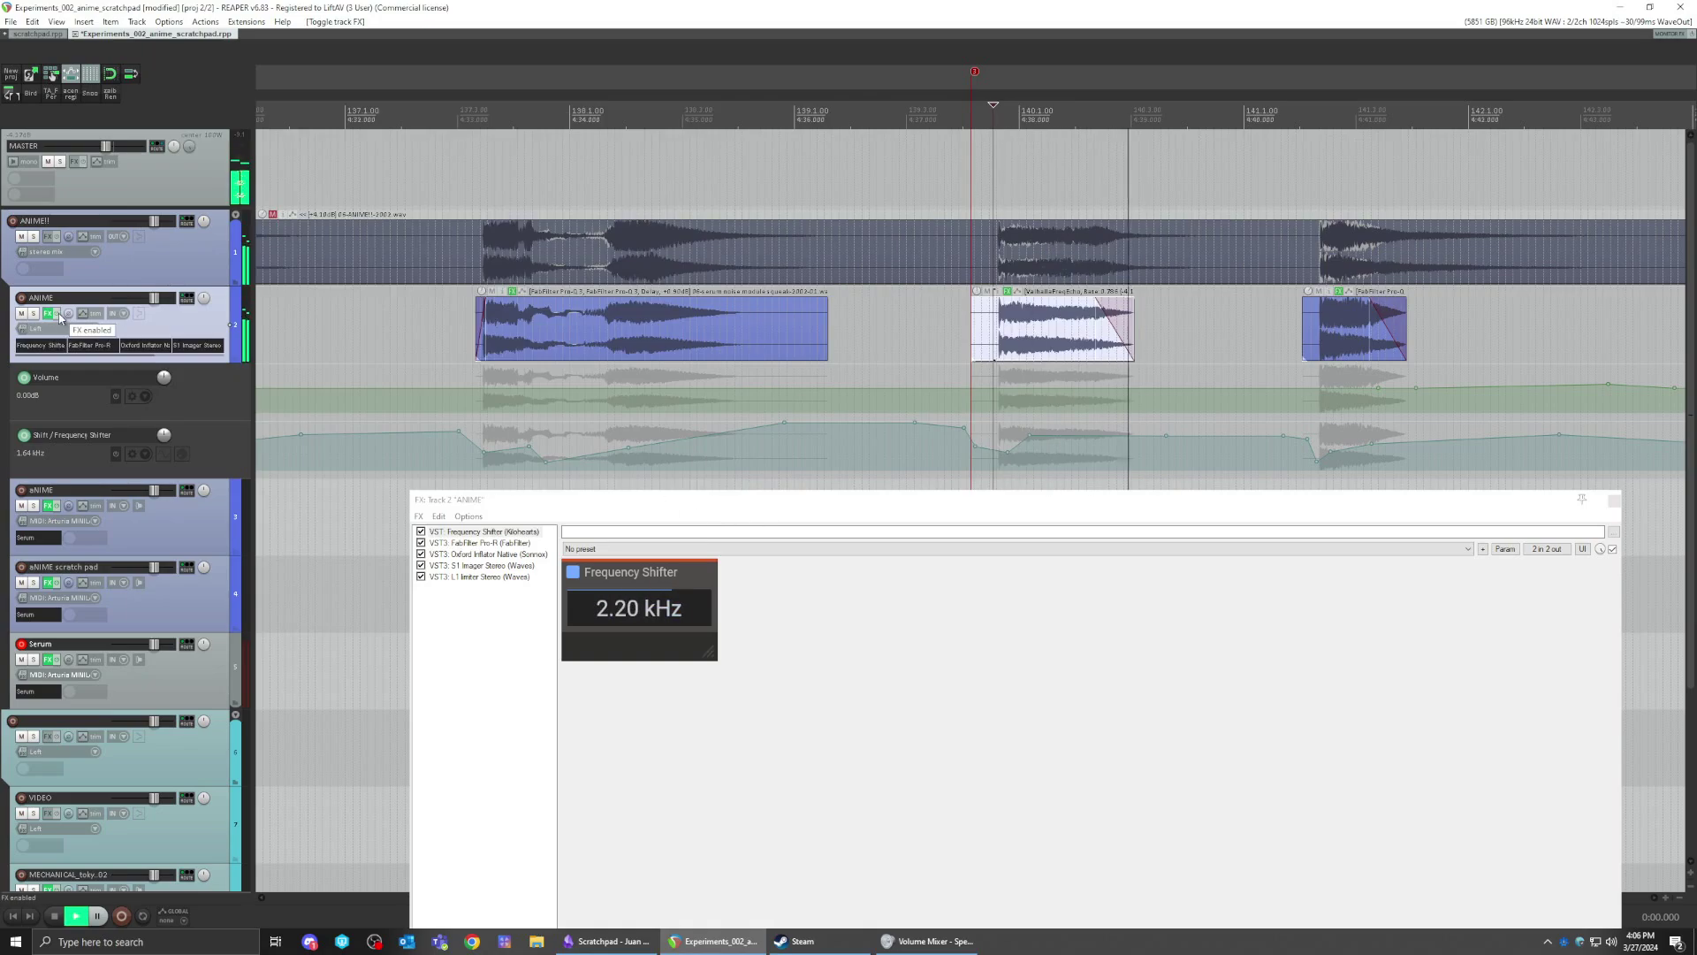
key("space")
scroll(891, 434, "up", 5)
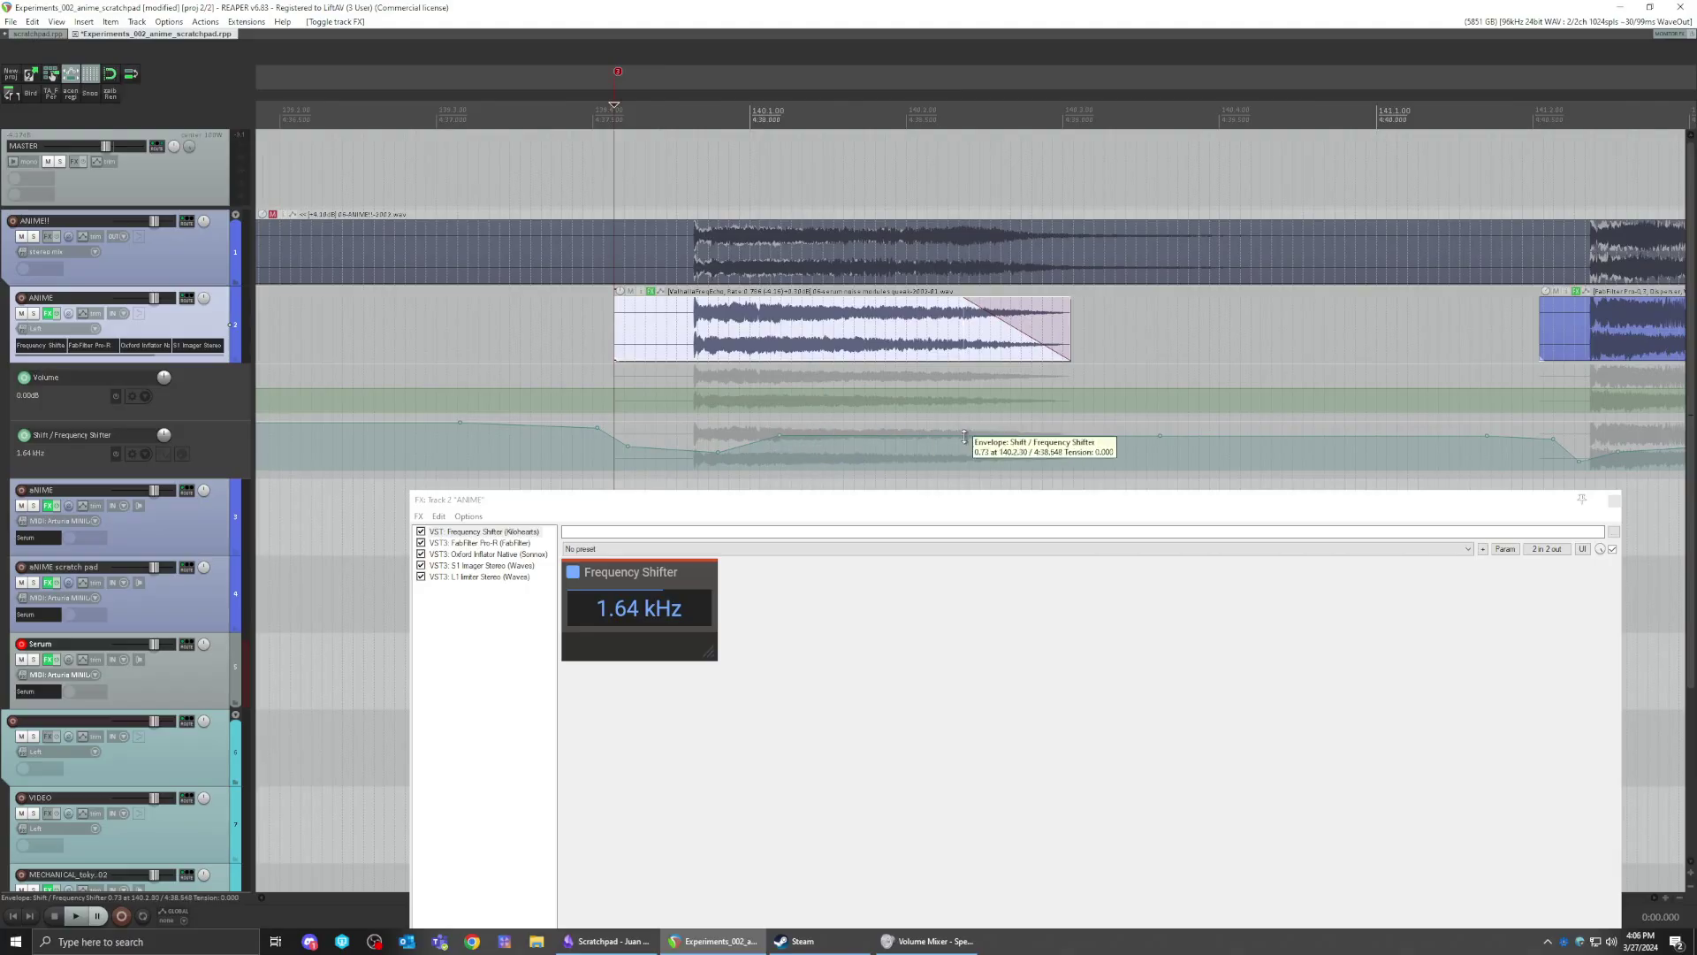
key("space")
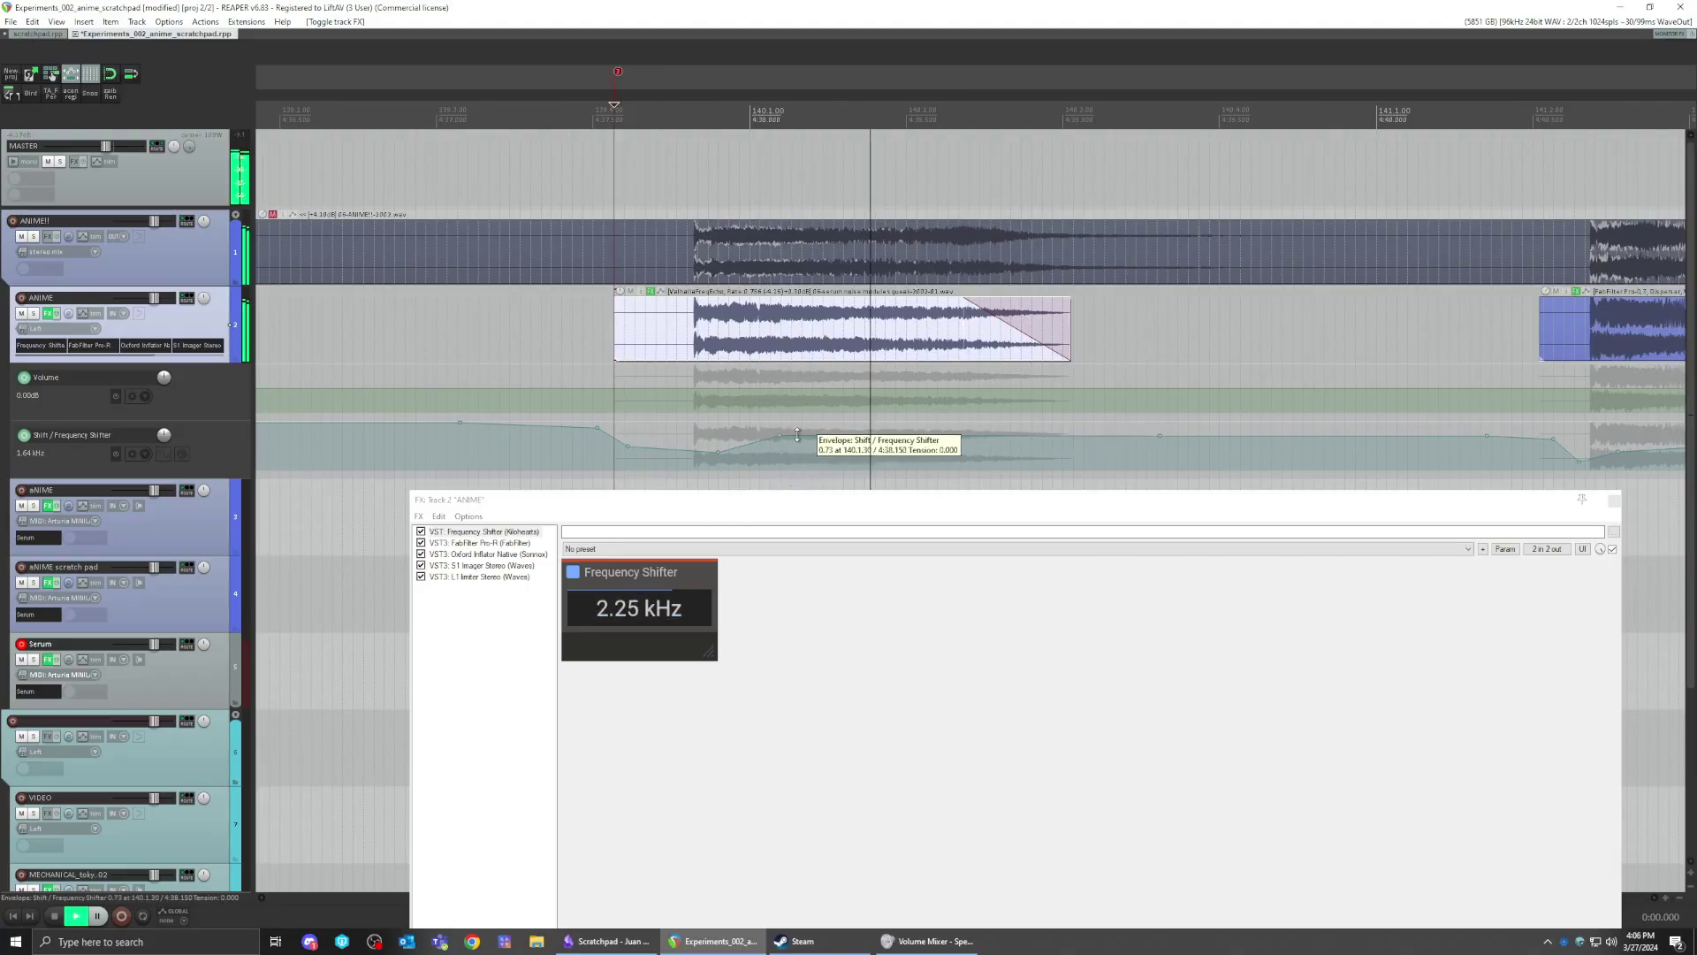
key("space")
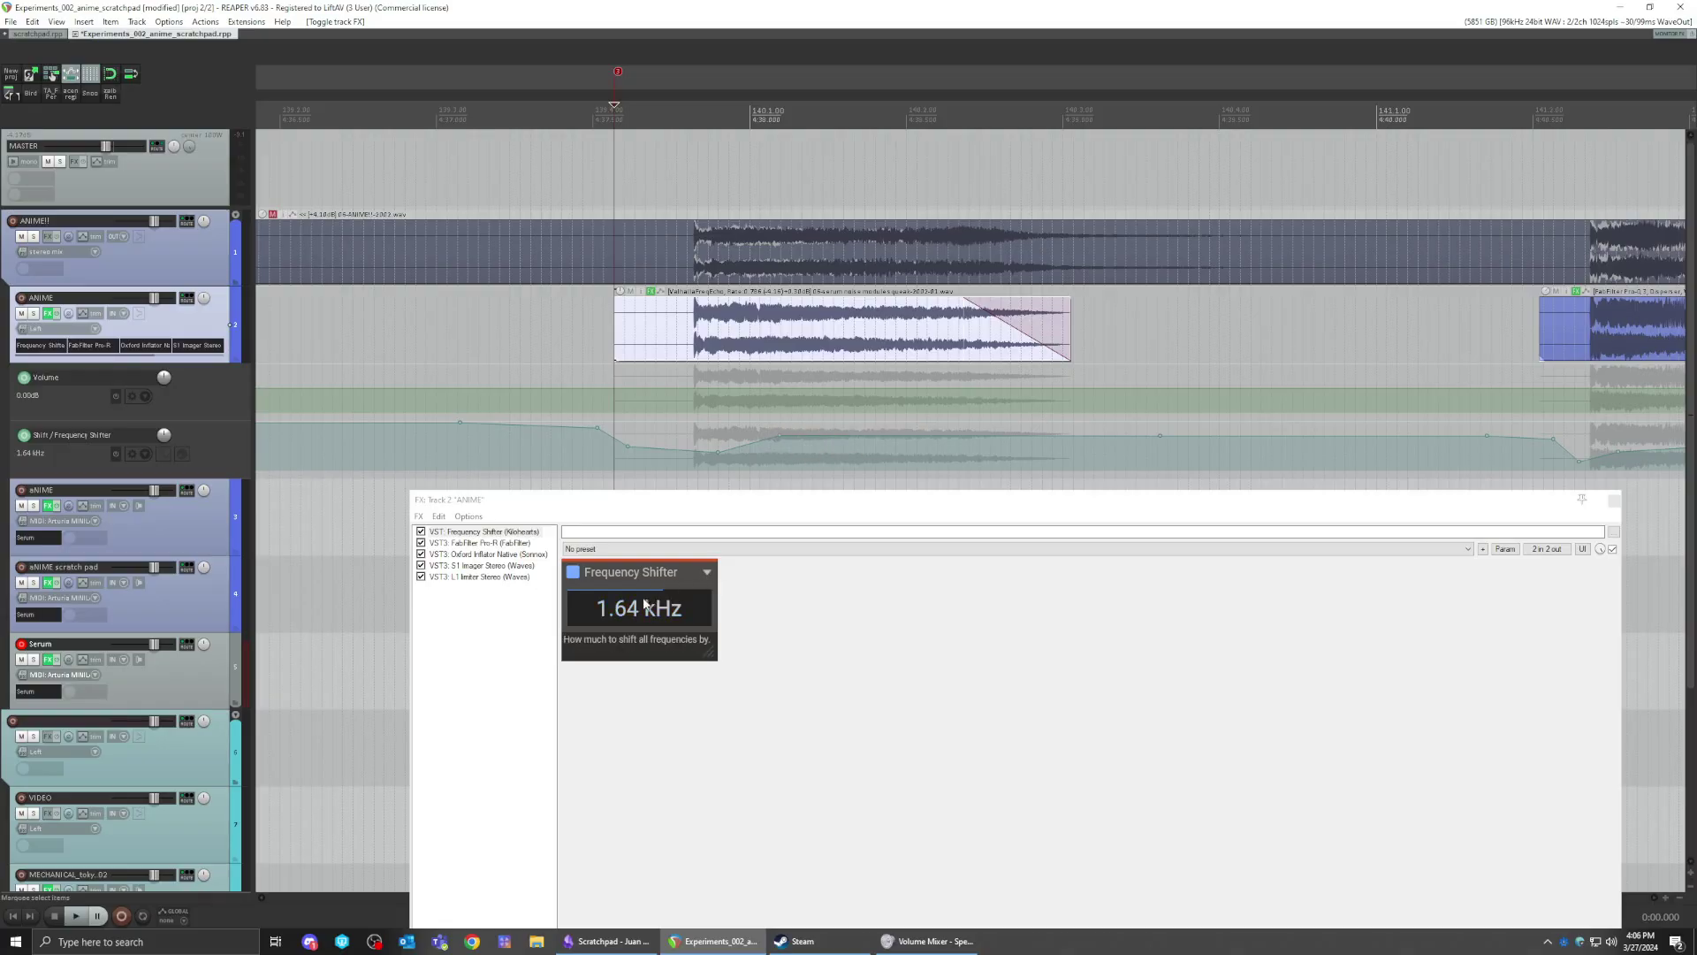
- Raise the two Frequency Shifter envelope points after the 4:37 clip's onset, the first to about 0.83, and play the clip
left_click_drag(692, 505, 701, 534)
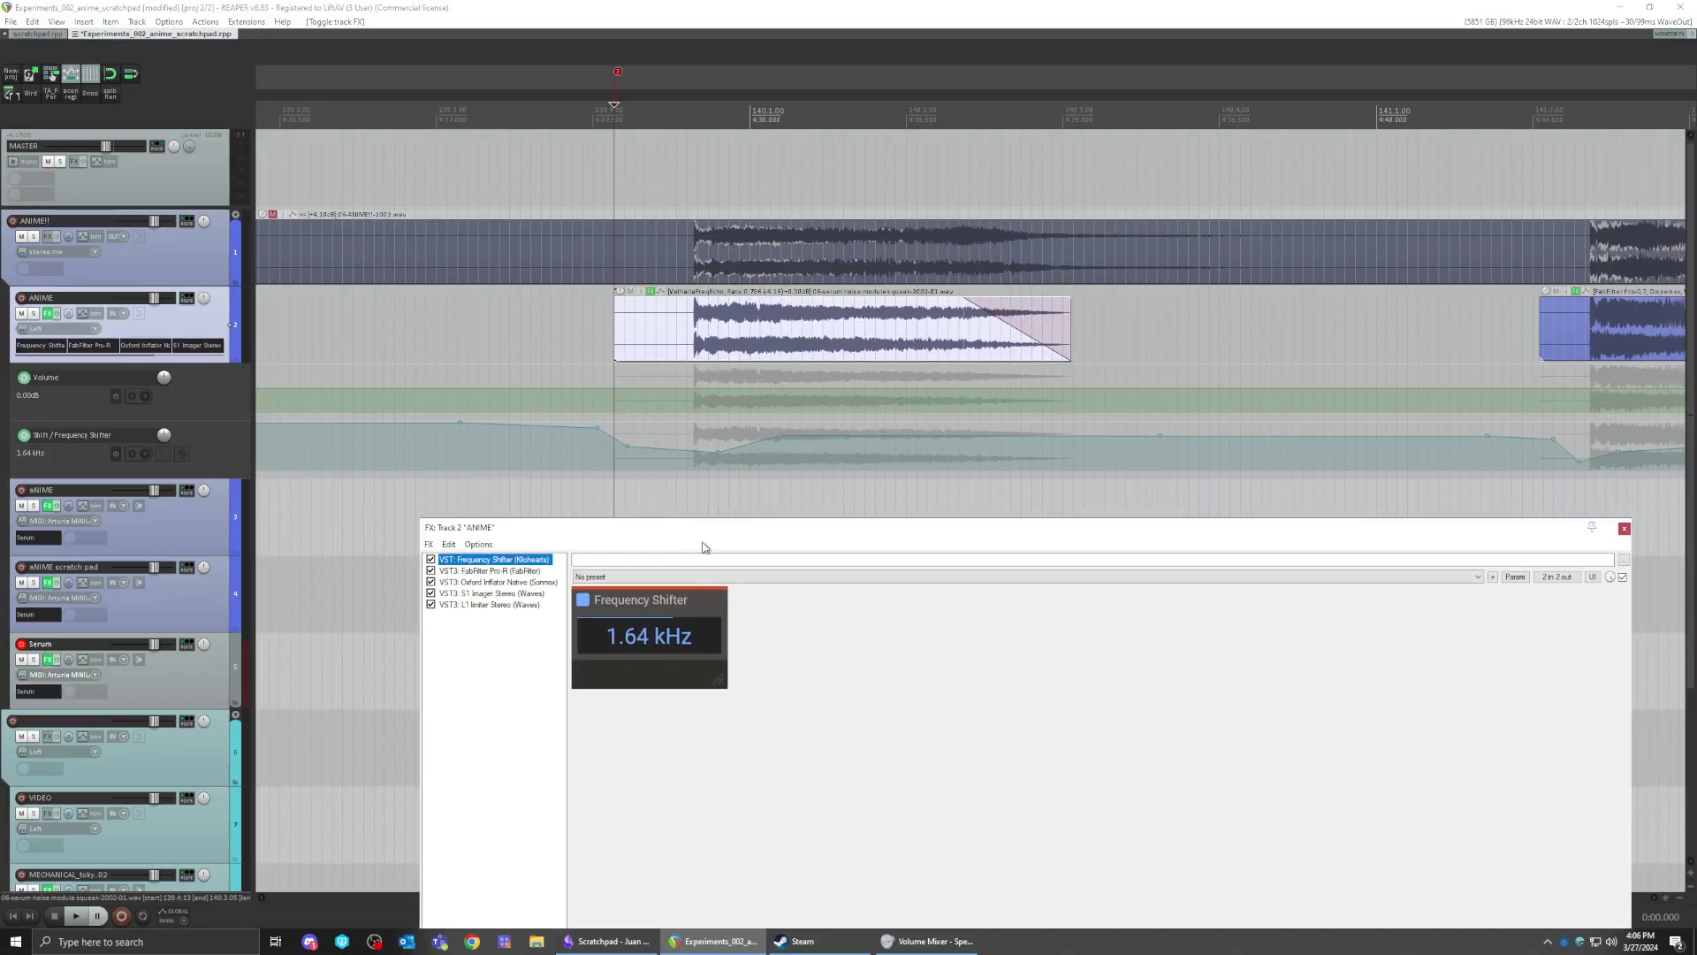
mouse_move(776, 434)
left_mouse_down()
mouse_move(920, 439)
mouse_move(867, 482)
mouse_move(858, 429)
mouse_move(756, 432)
mouse_move(785, 431)
left_mouse_up()
key("space")
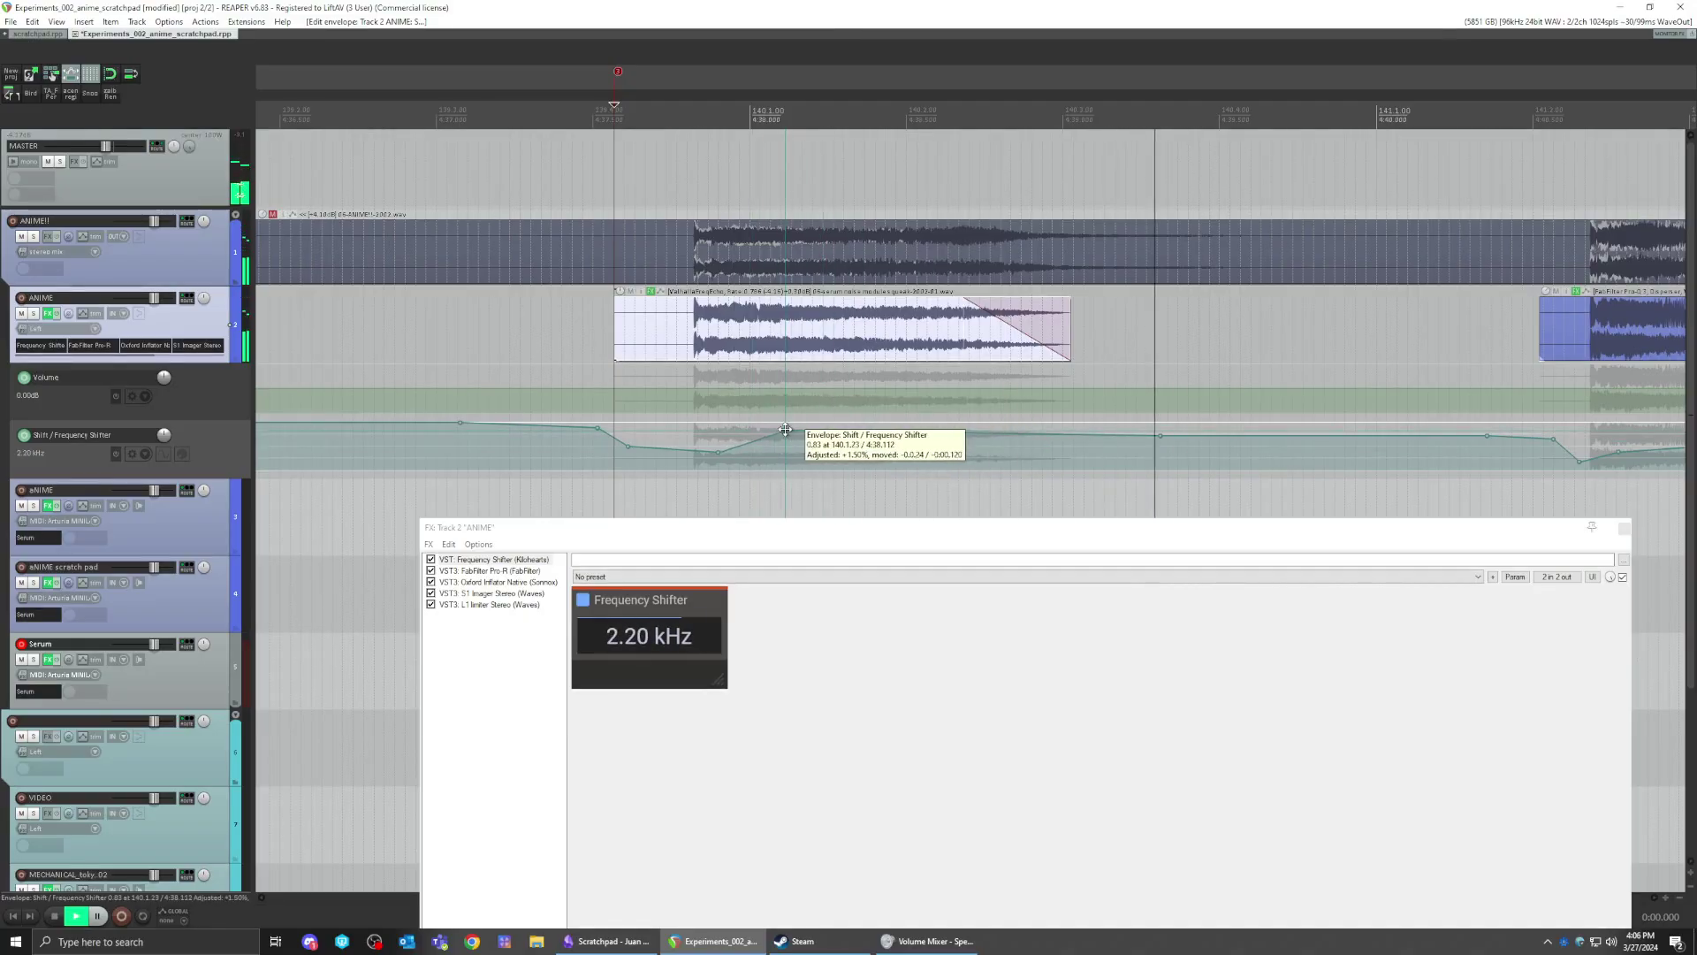
left_click_drag(1161, 437, 1164, 432)
key("space")
- Lower the first raised Frequency Shifter envelope point slightly and shift it a little later, and replay the 4:37 clip
left_click_drag(785, 432, 793, 440)
key("space")
scroll(800, 456, "down", 4)
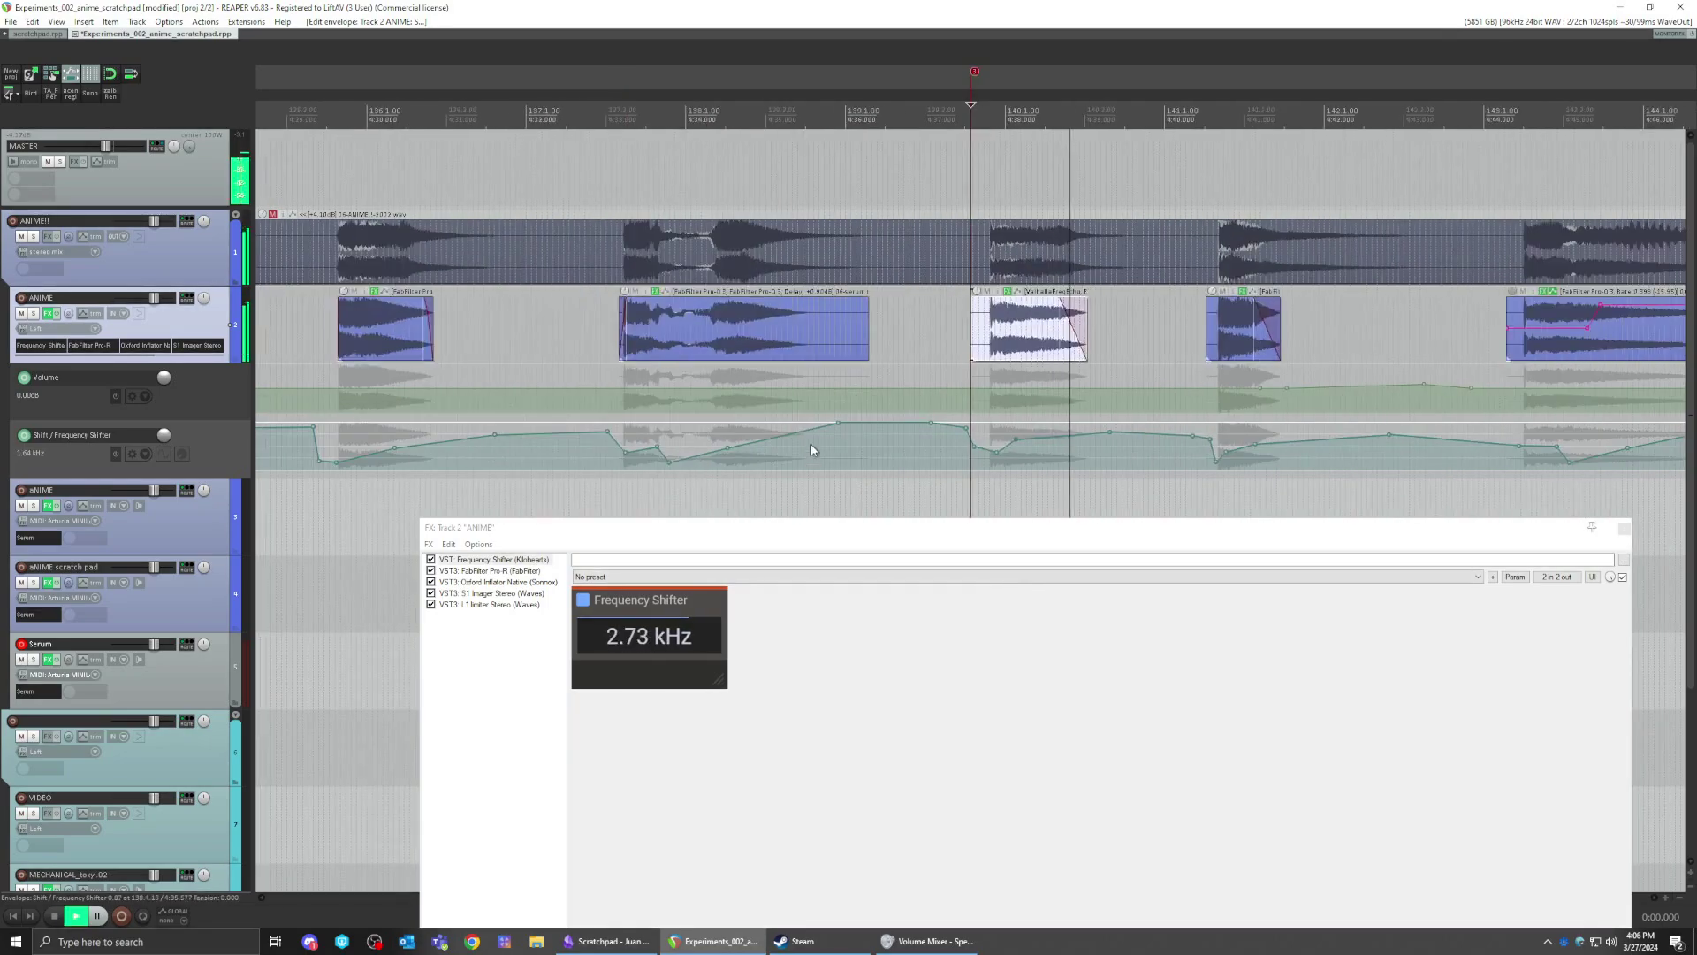
key("space")
- Select the processed clip at about 4:33, and play it with its Frequency Shifter automation
left_click(768, 351)
scroll(849, 367, "up", 2)
key("space")
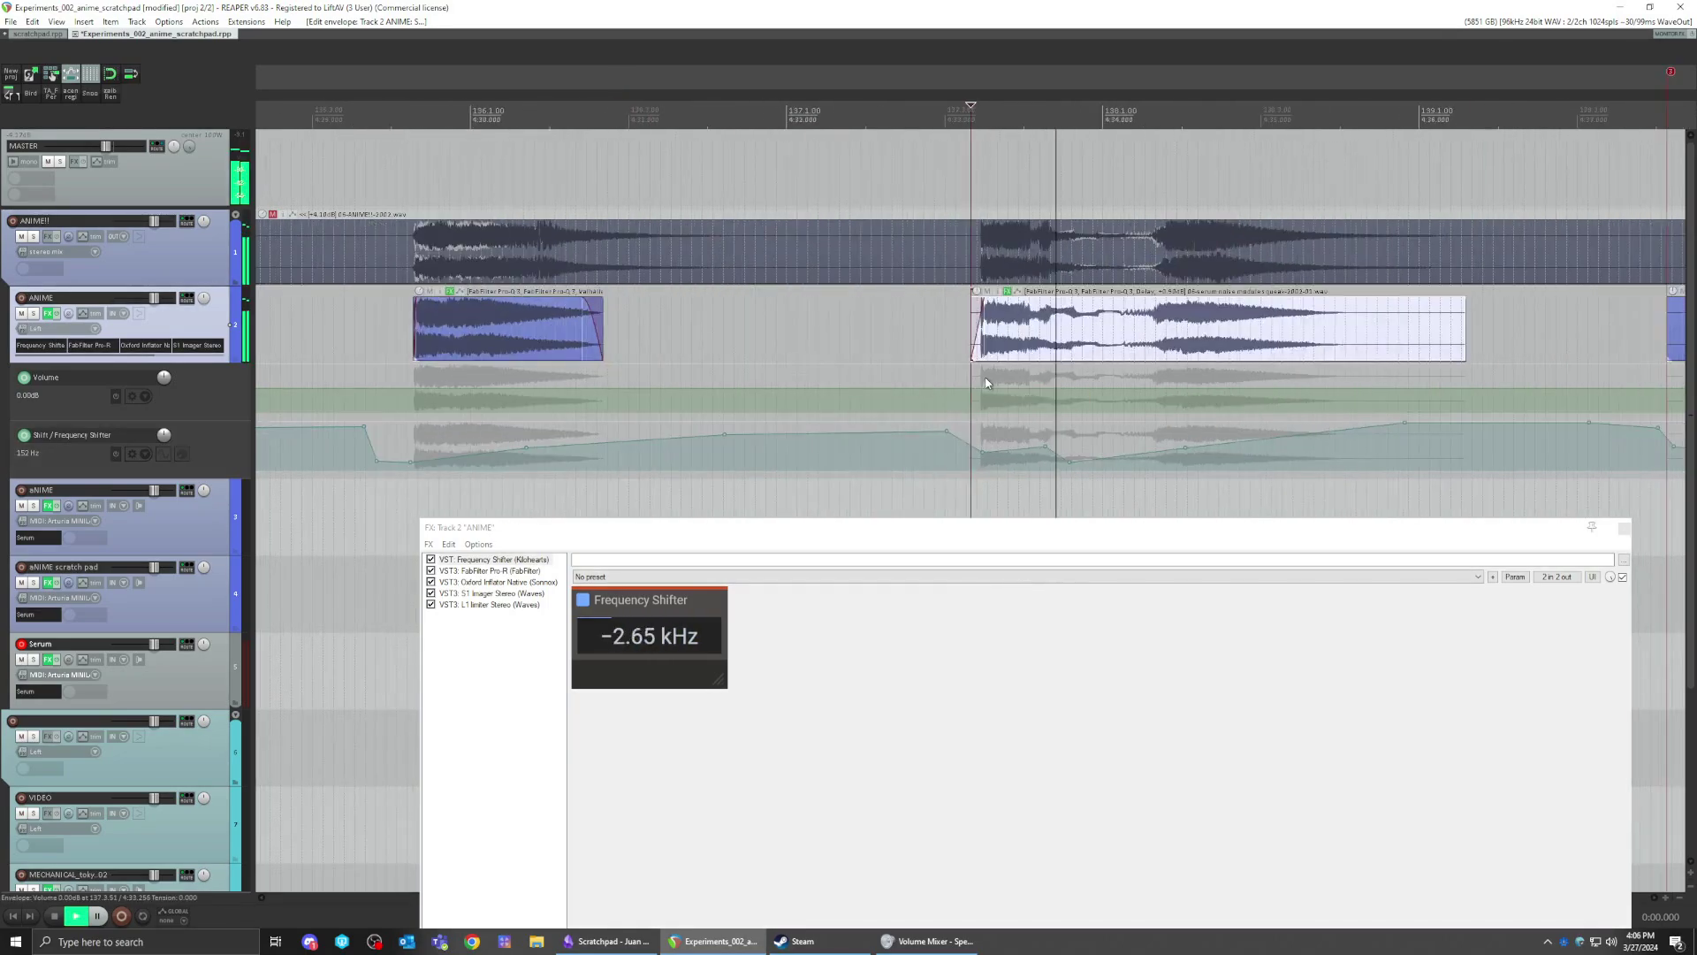
scroll(974, 387, "down", 2)
scroll(911, 414, "right", 2)
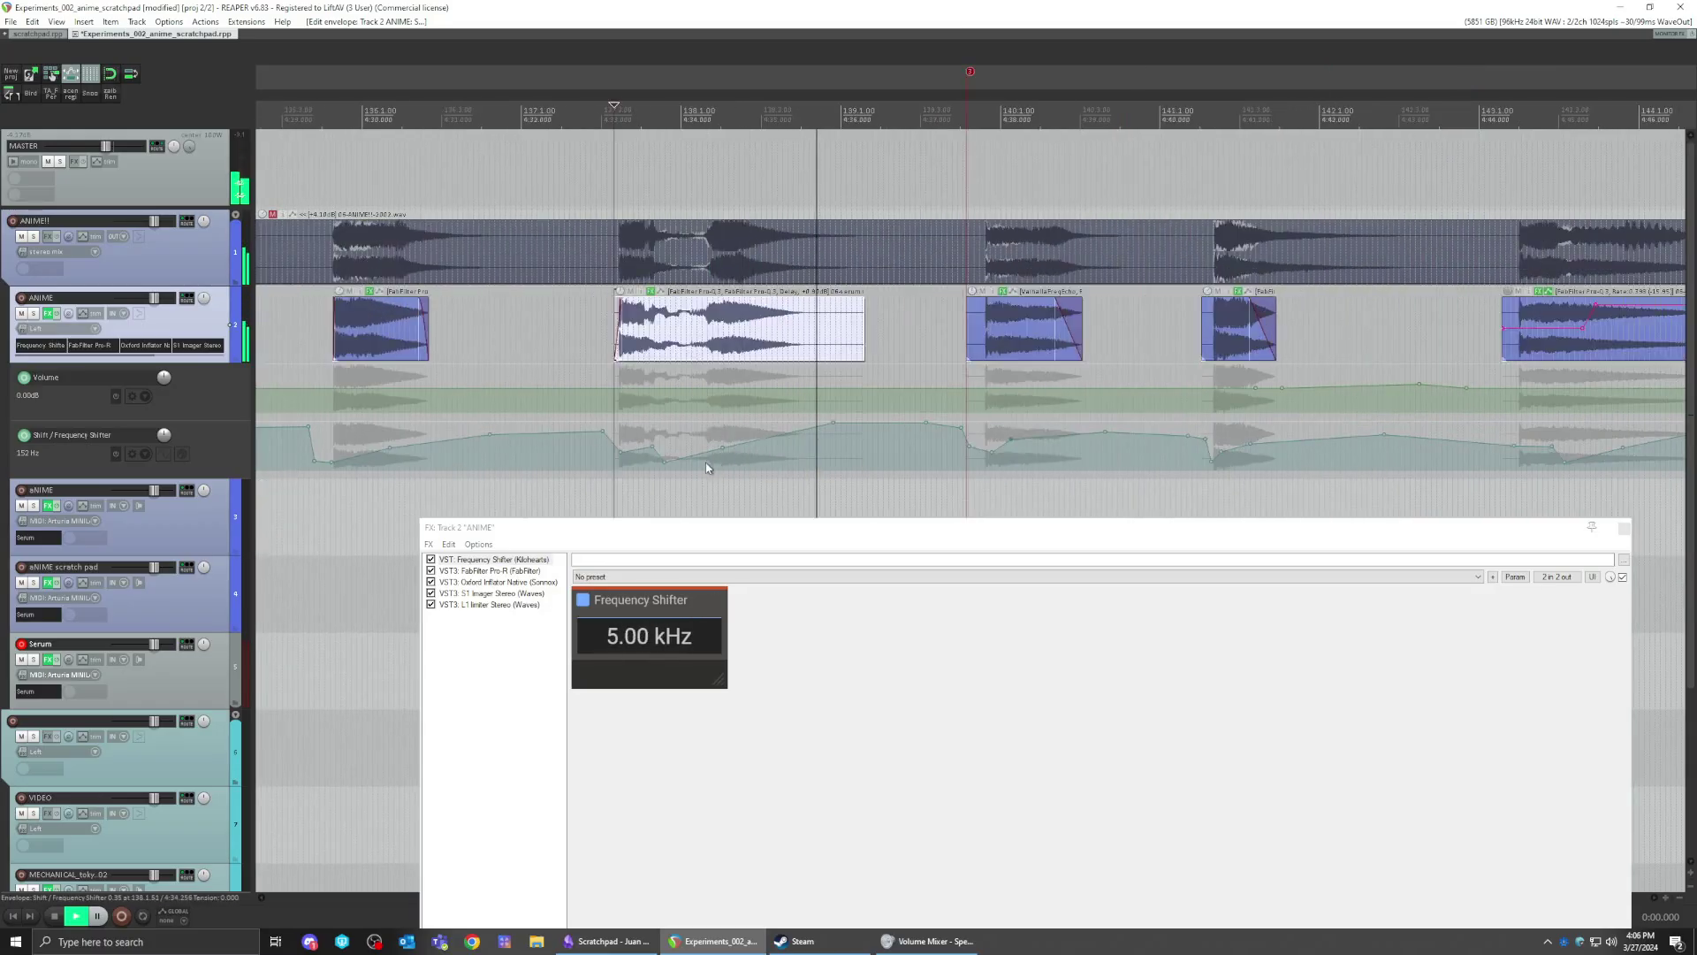
key("space")
- Reshape the Frequency Shifter envelope under the 4:33 clip into a shallower dip followed by one long rise, and play it
key("space")
left_click_drag(719, 449, 668, 433)
key("space")
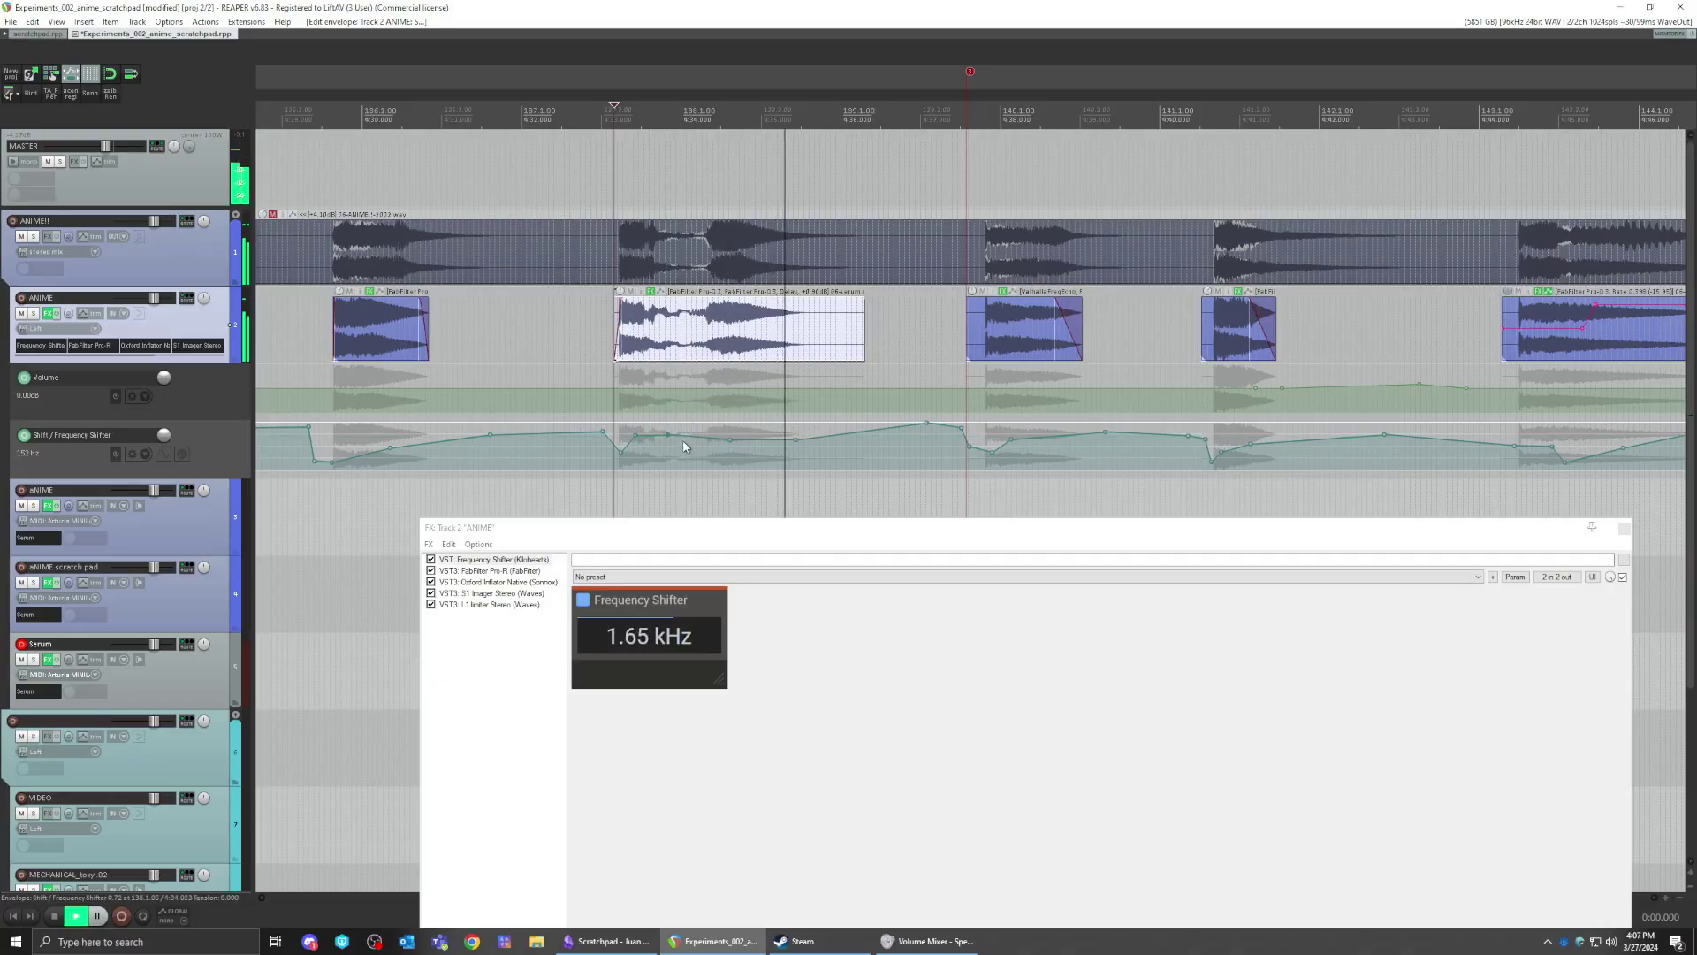
key("space")
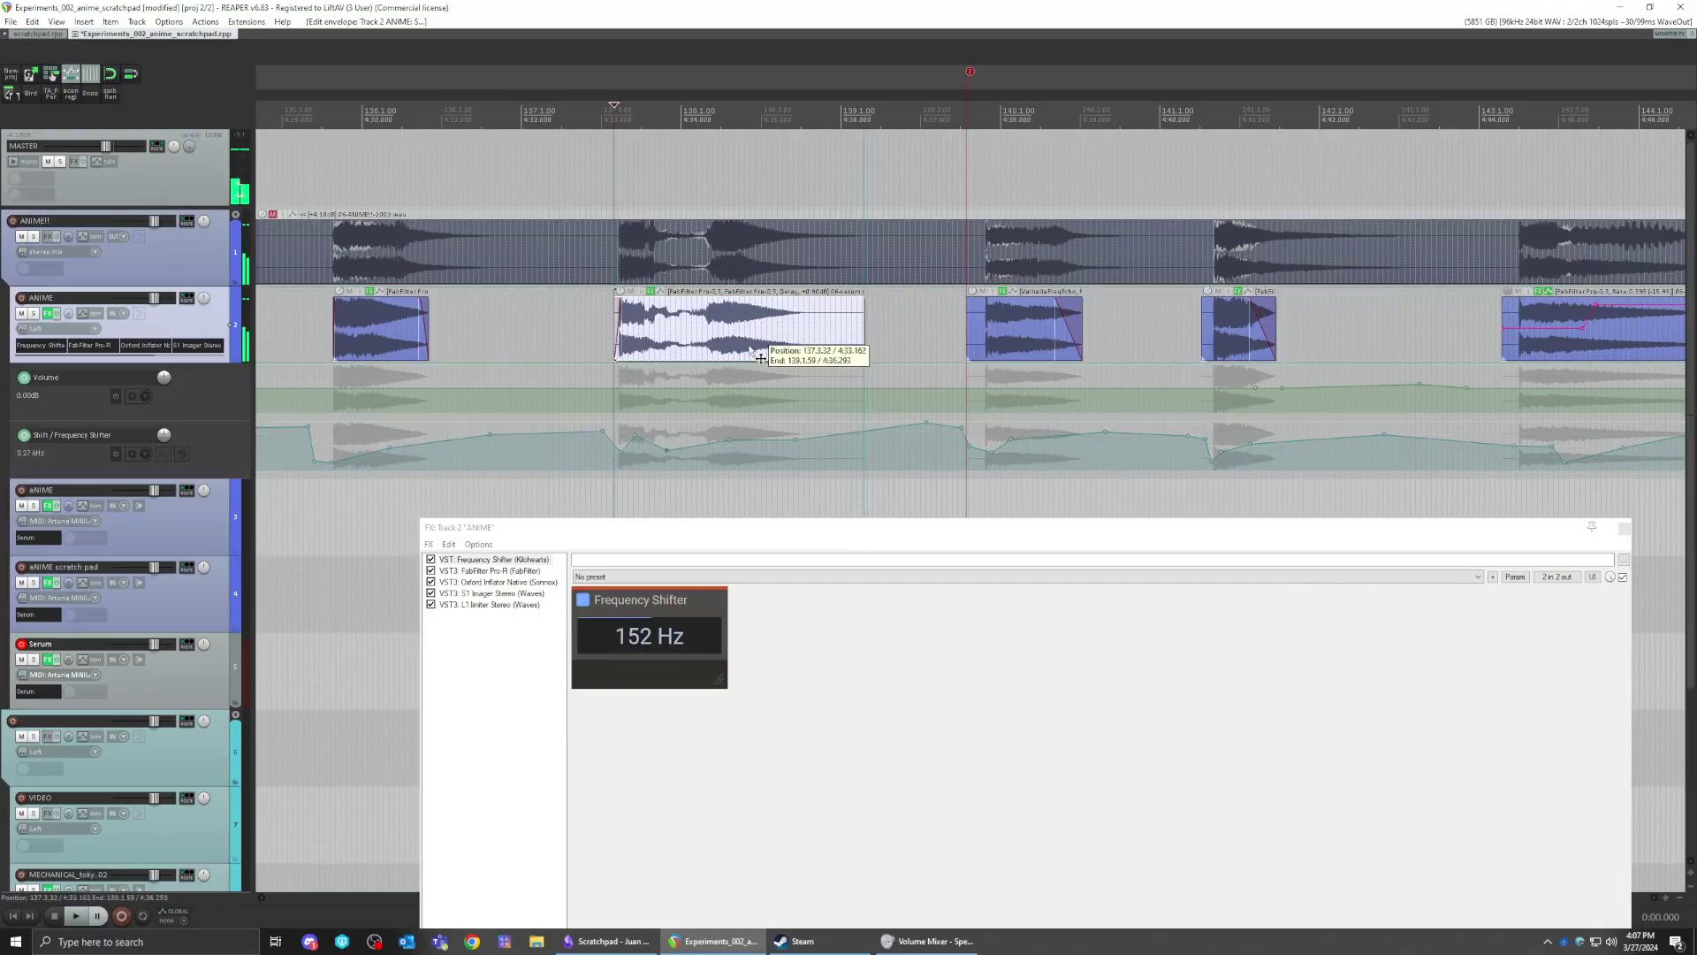
scroll(790, 351, "up", 3)
scroll(981, 356, "down", 3)
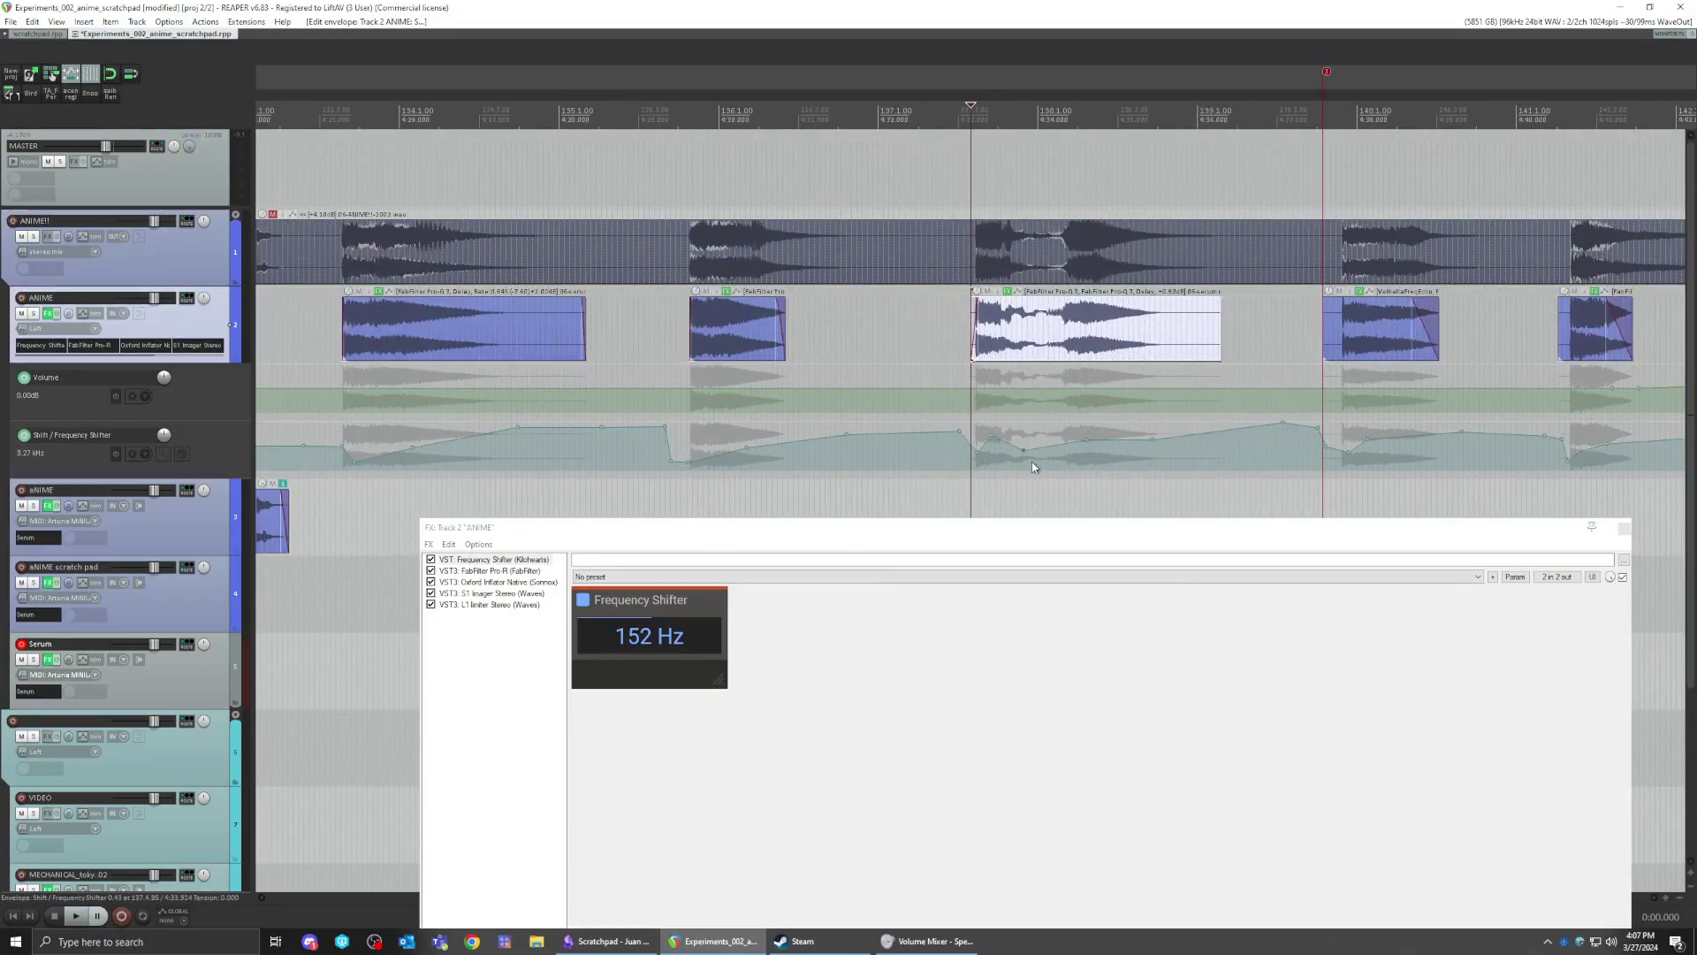
scroll(1036, 467, "up", 3)
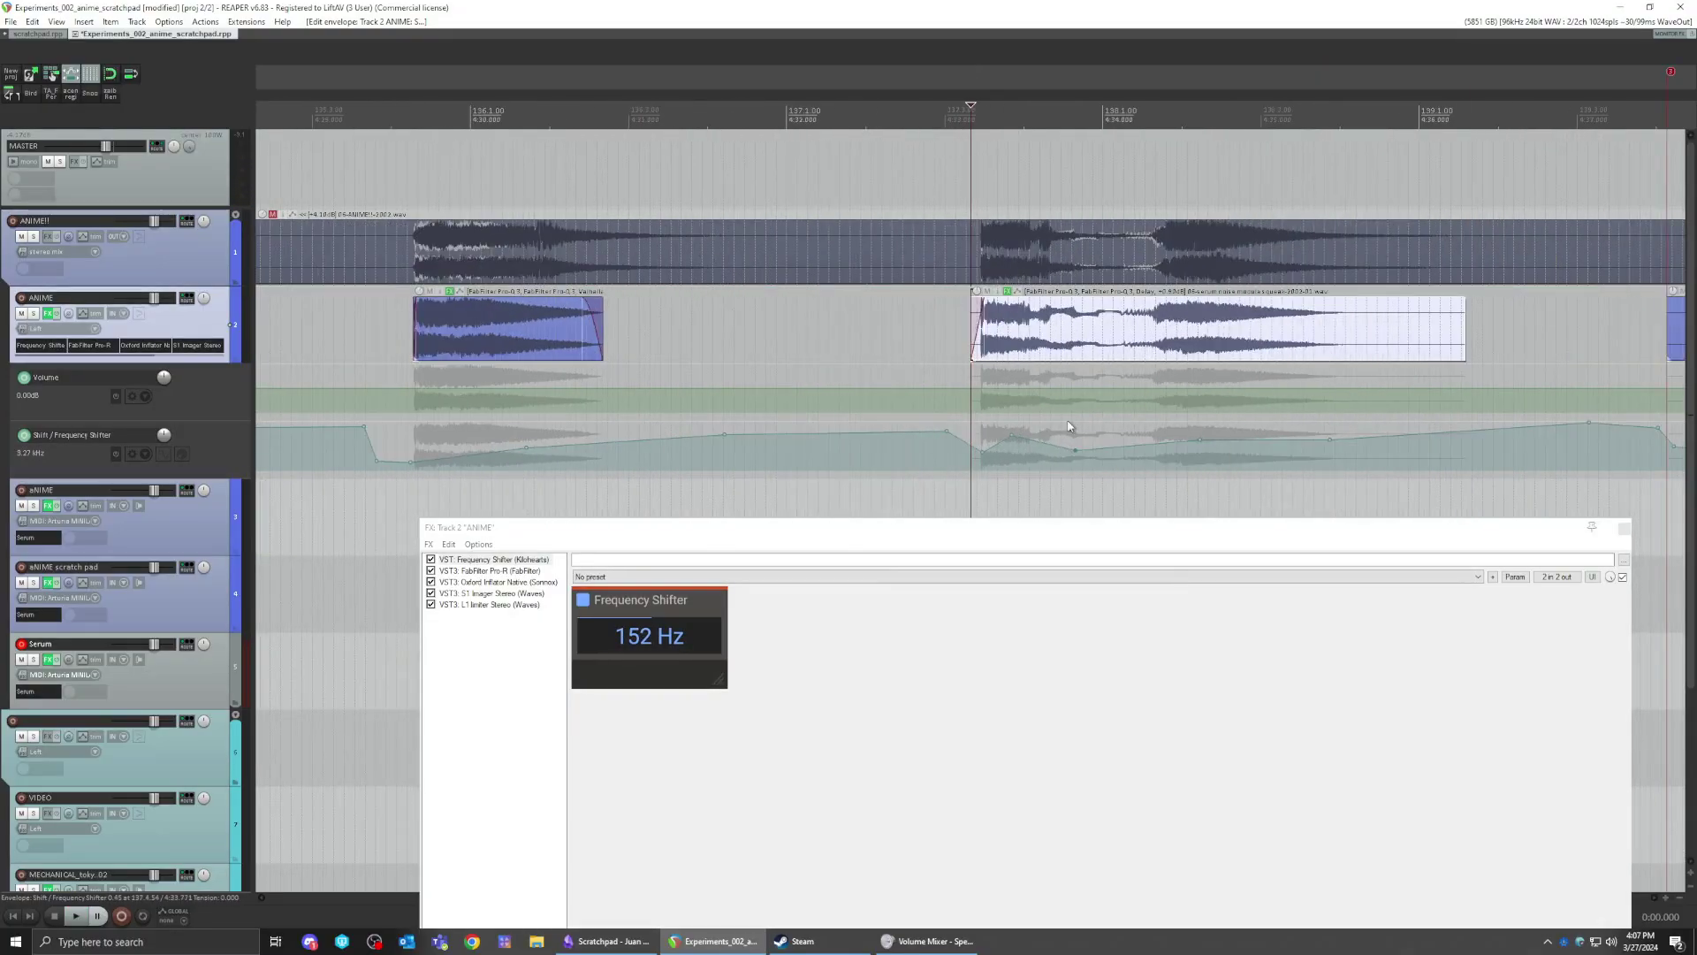
scroll(1067, 448, "down", 5)
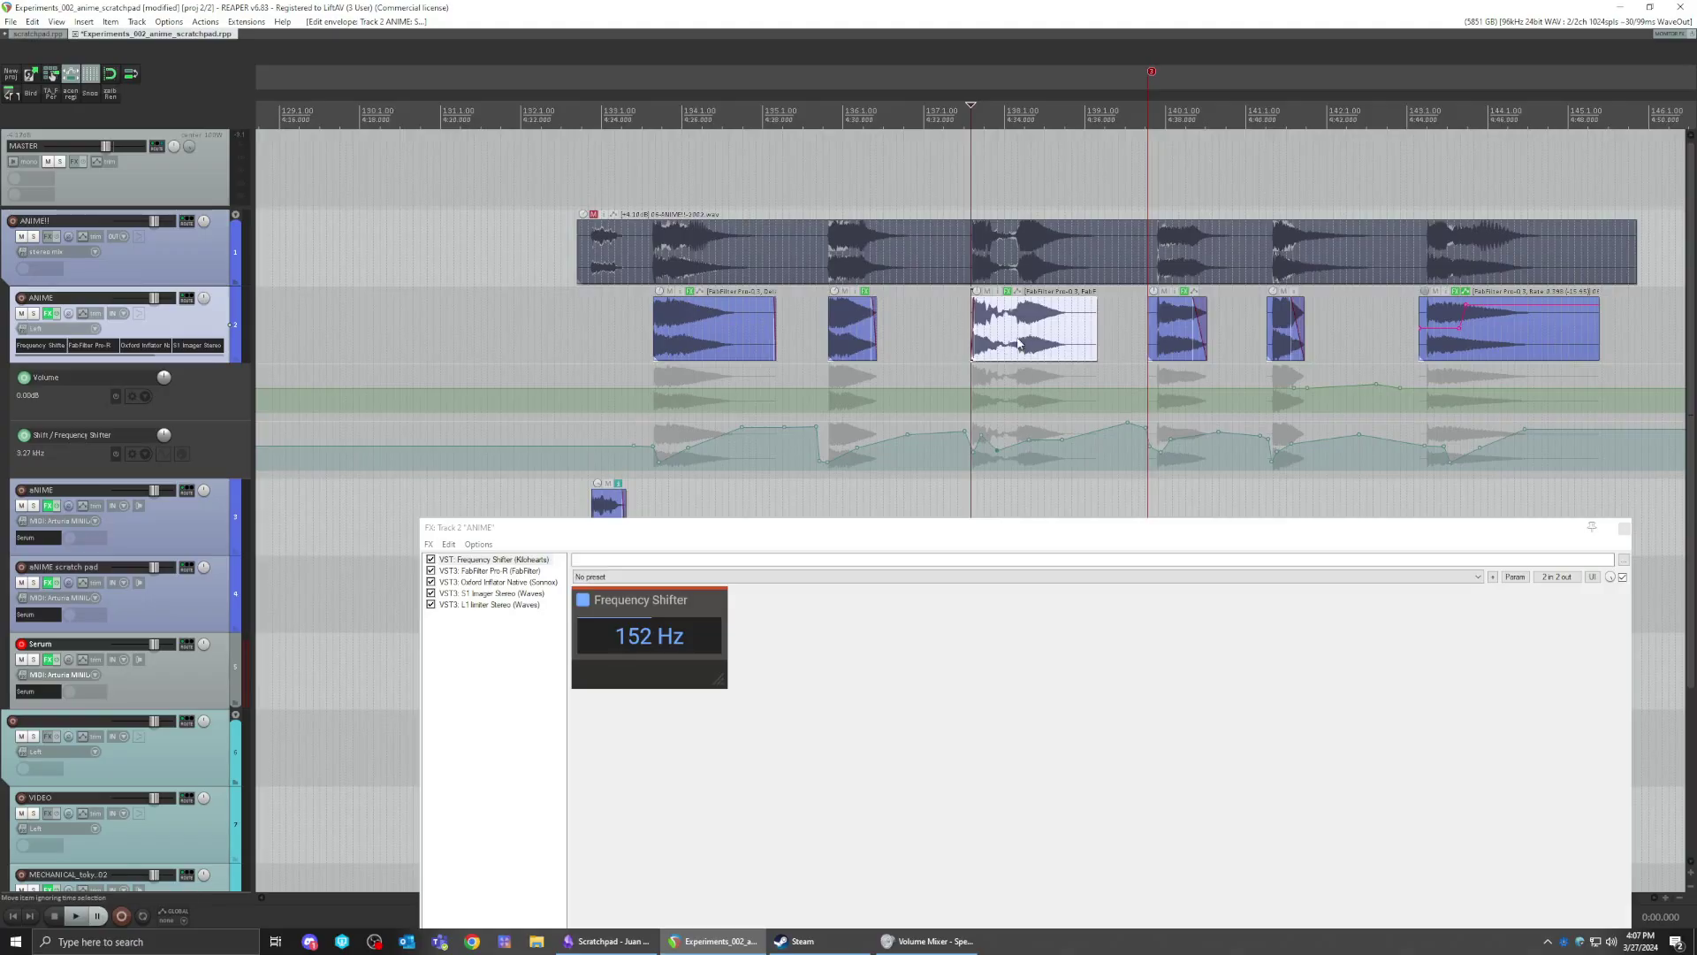
- Select the clip at 4:25, close the track effects window, and open the clip's own effects chain at FabFilter Pro-Q 3
left_click(748, 348)
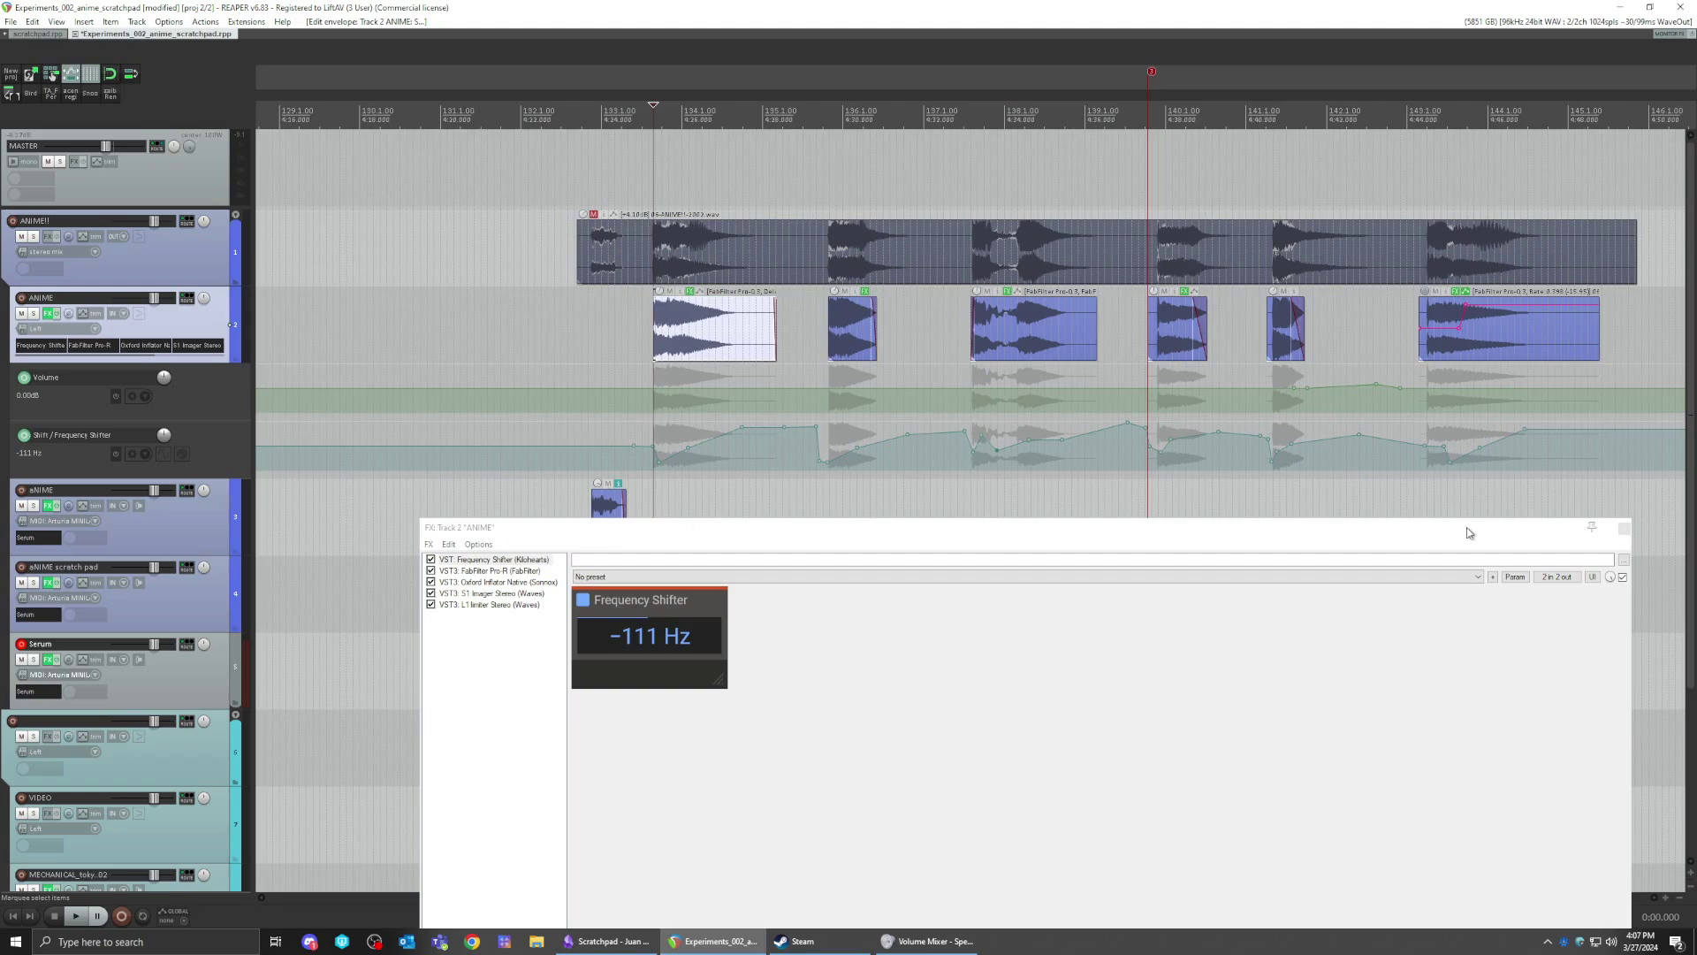
left_click(1616, 529)
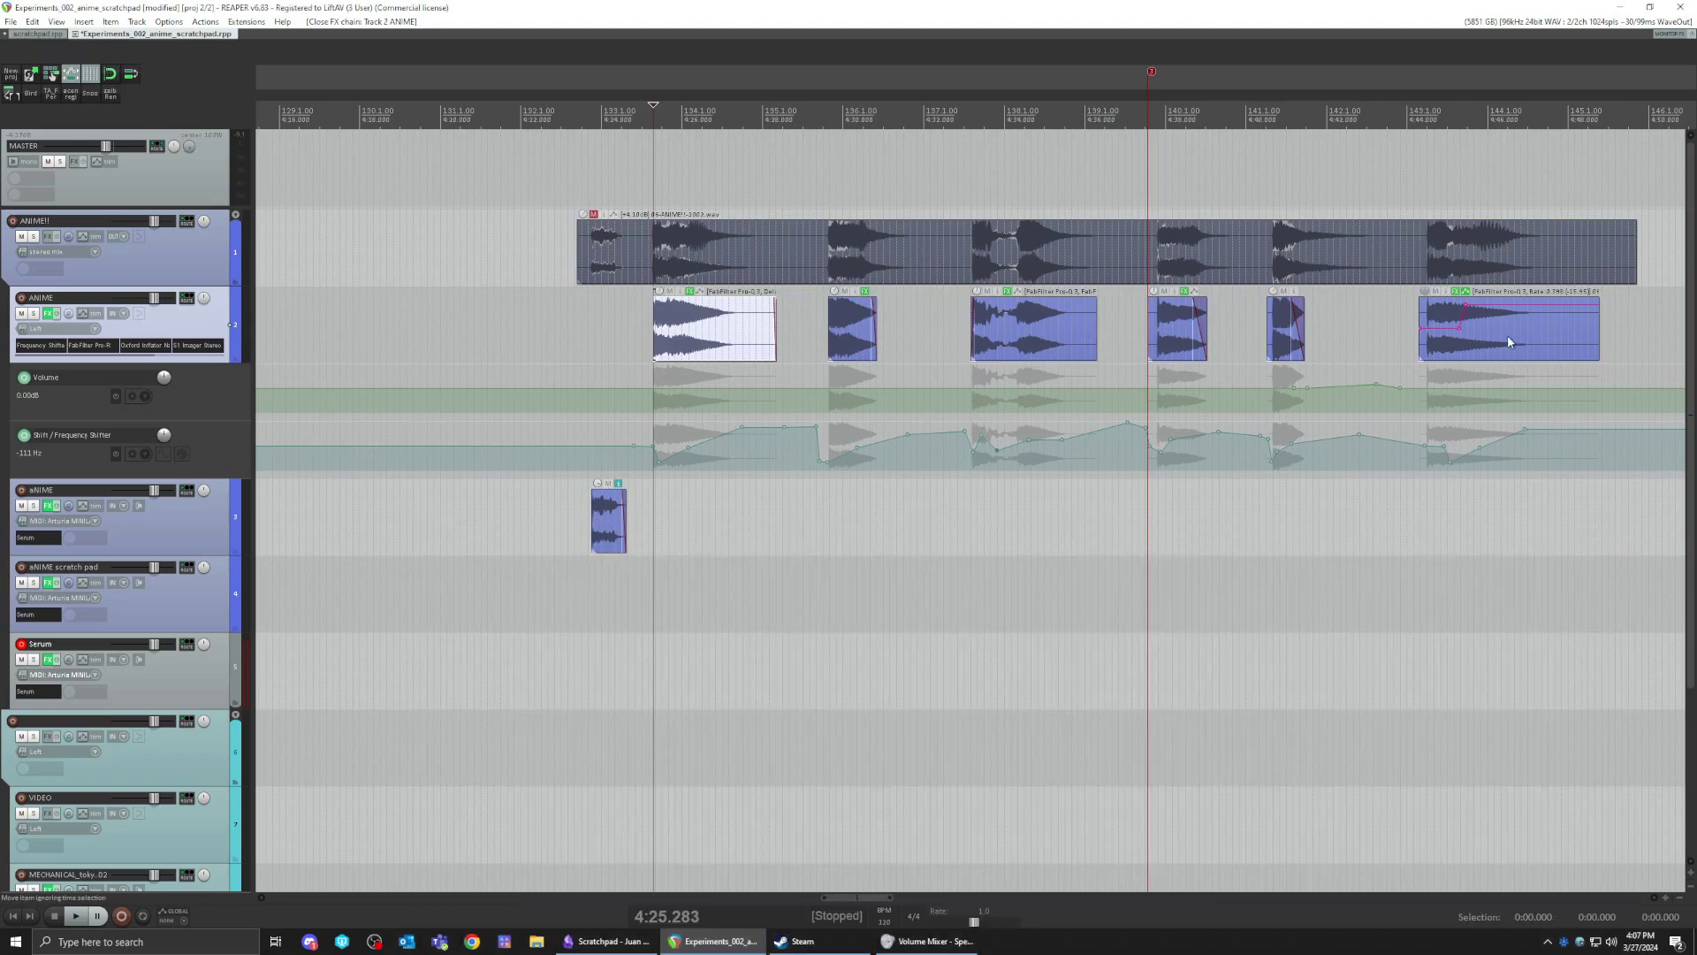
scroll(835, 345, "up", 4)
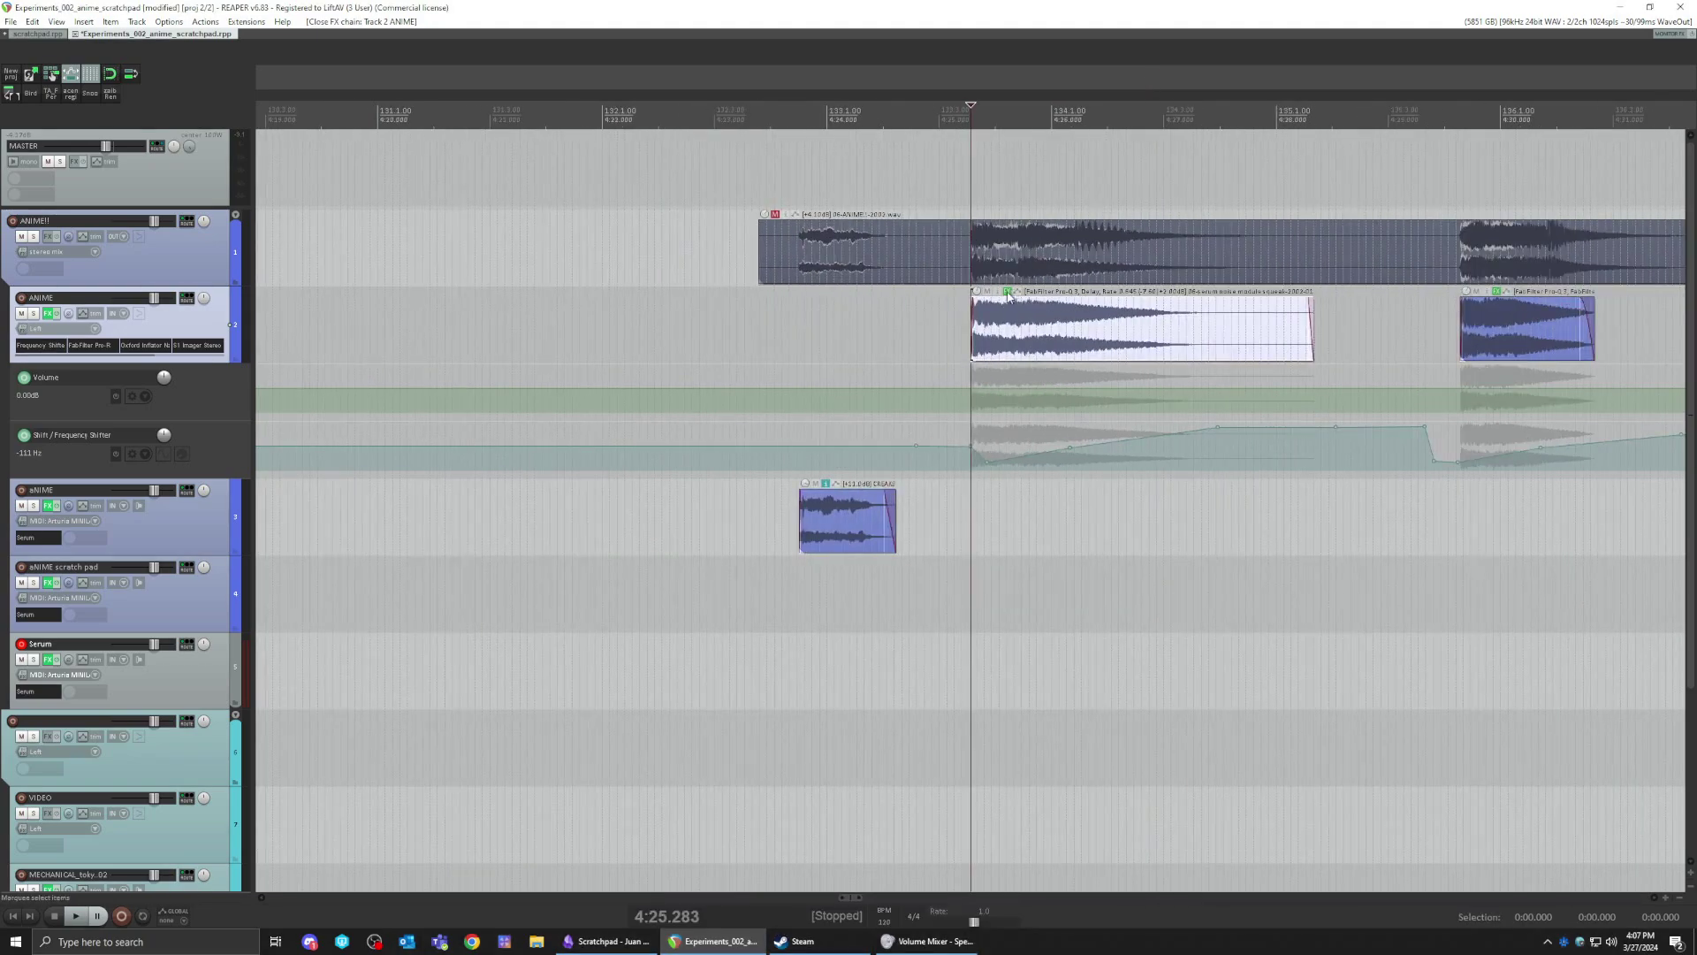
left_click(1009, 293)
left_click_drag(474, 64, 608, 513)
left_click(1088, 338)
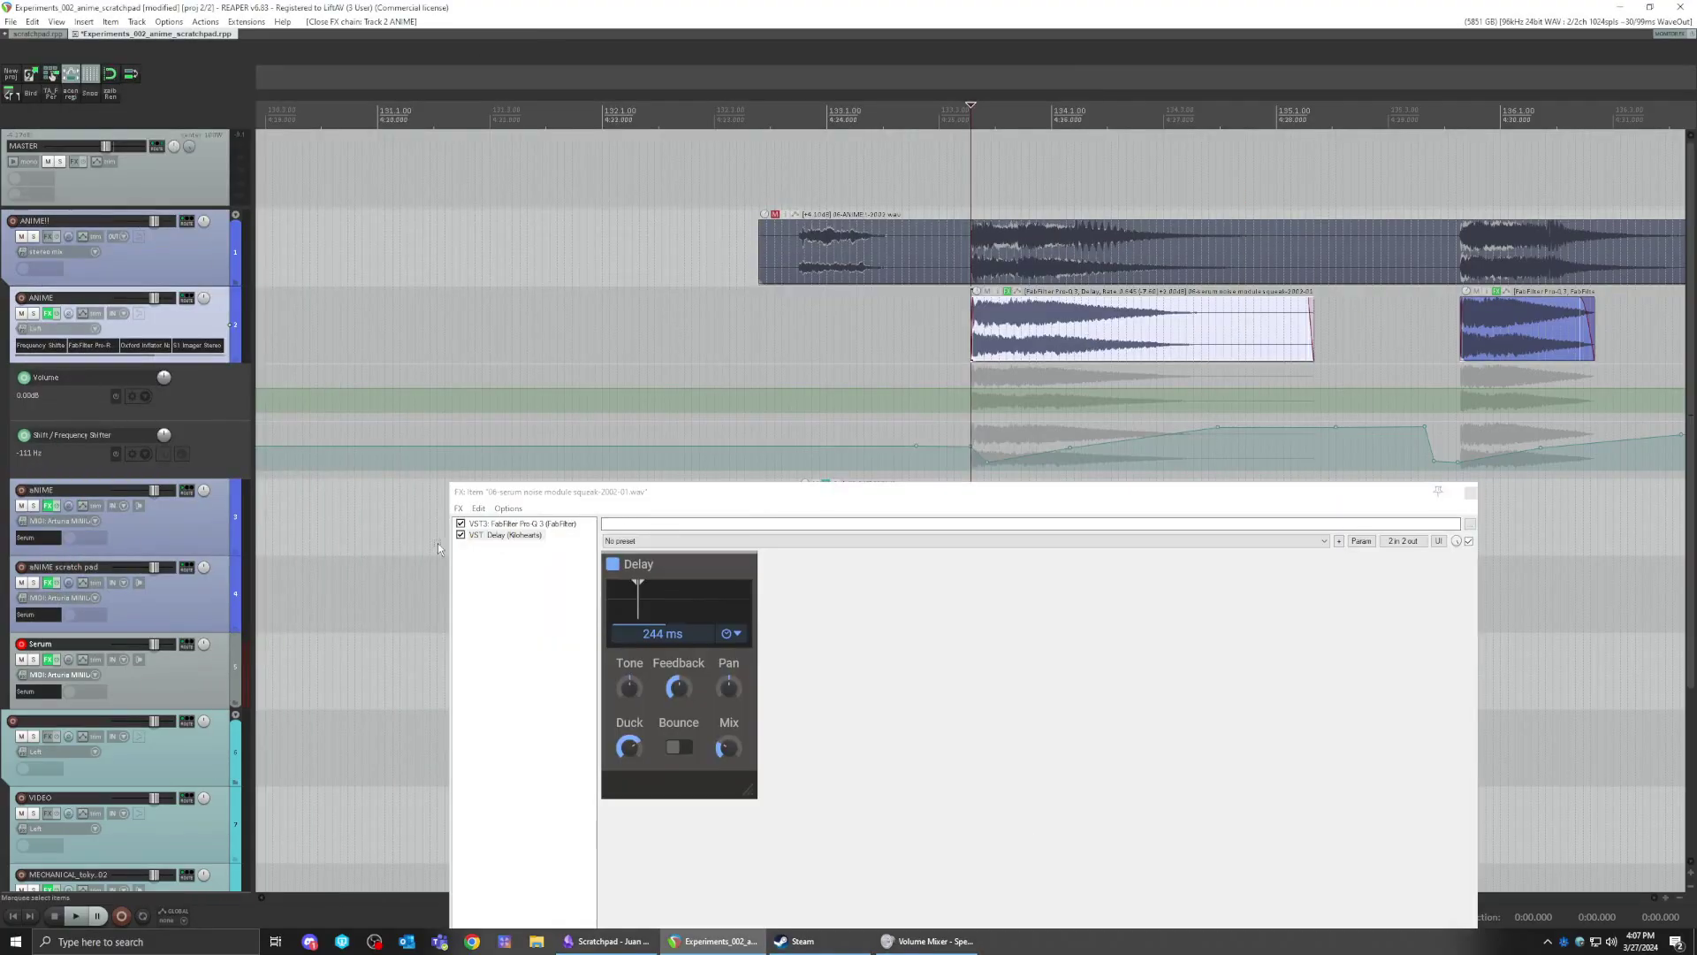
left_click(491, 524)
left_click_drag(974, 288, 1065, 485)
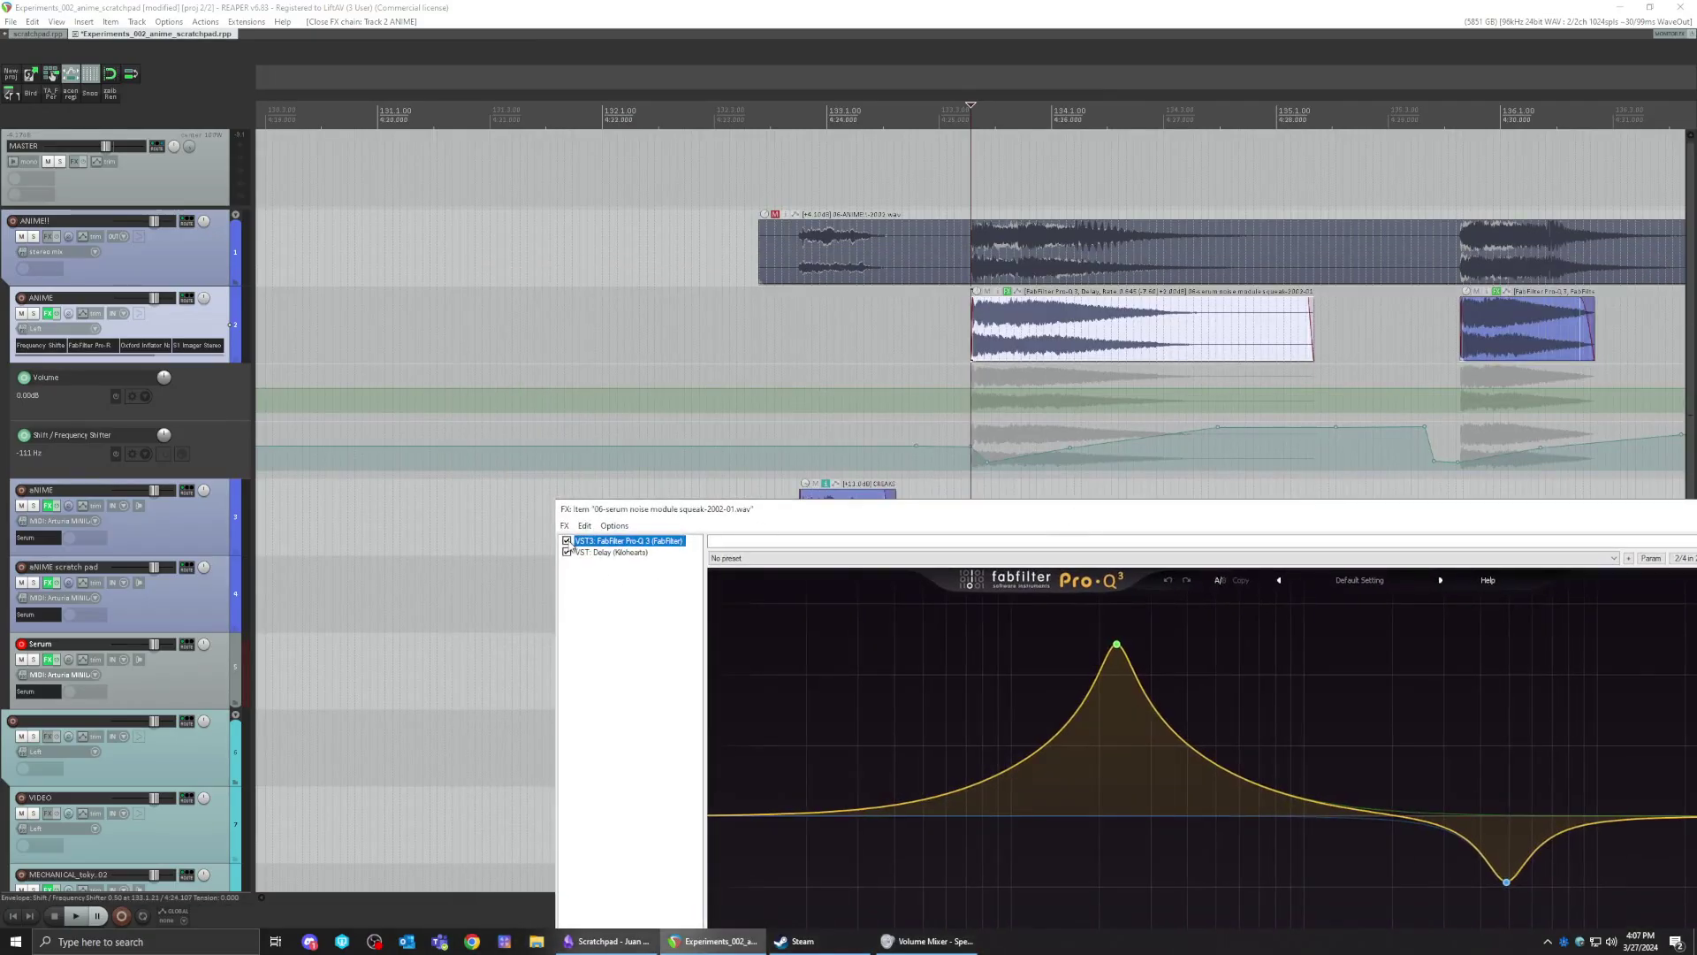
- Play the 4:25 clip with both item effects bypassed, and again with only Pro-Q 3 enabled
left_click(1094, 349)
key("space")
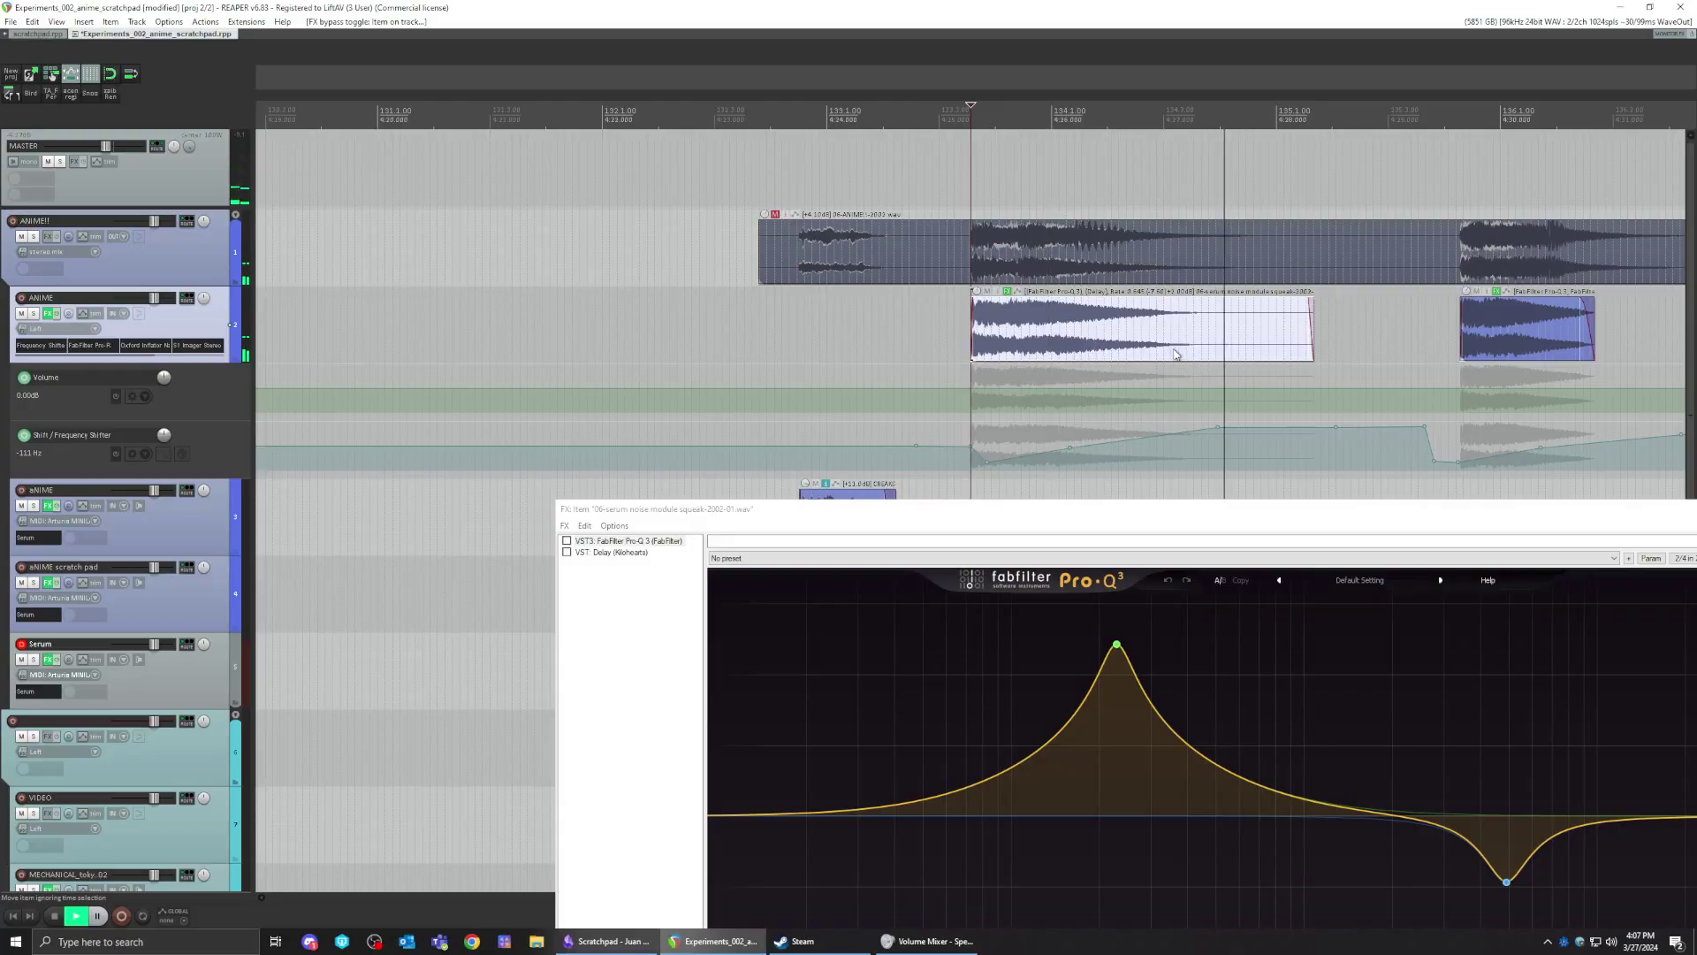
left_click(567, 541)
key("space")
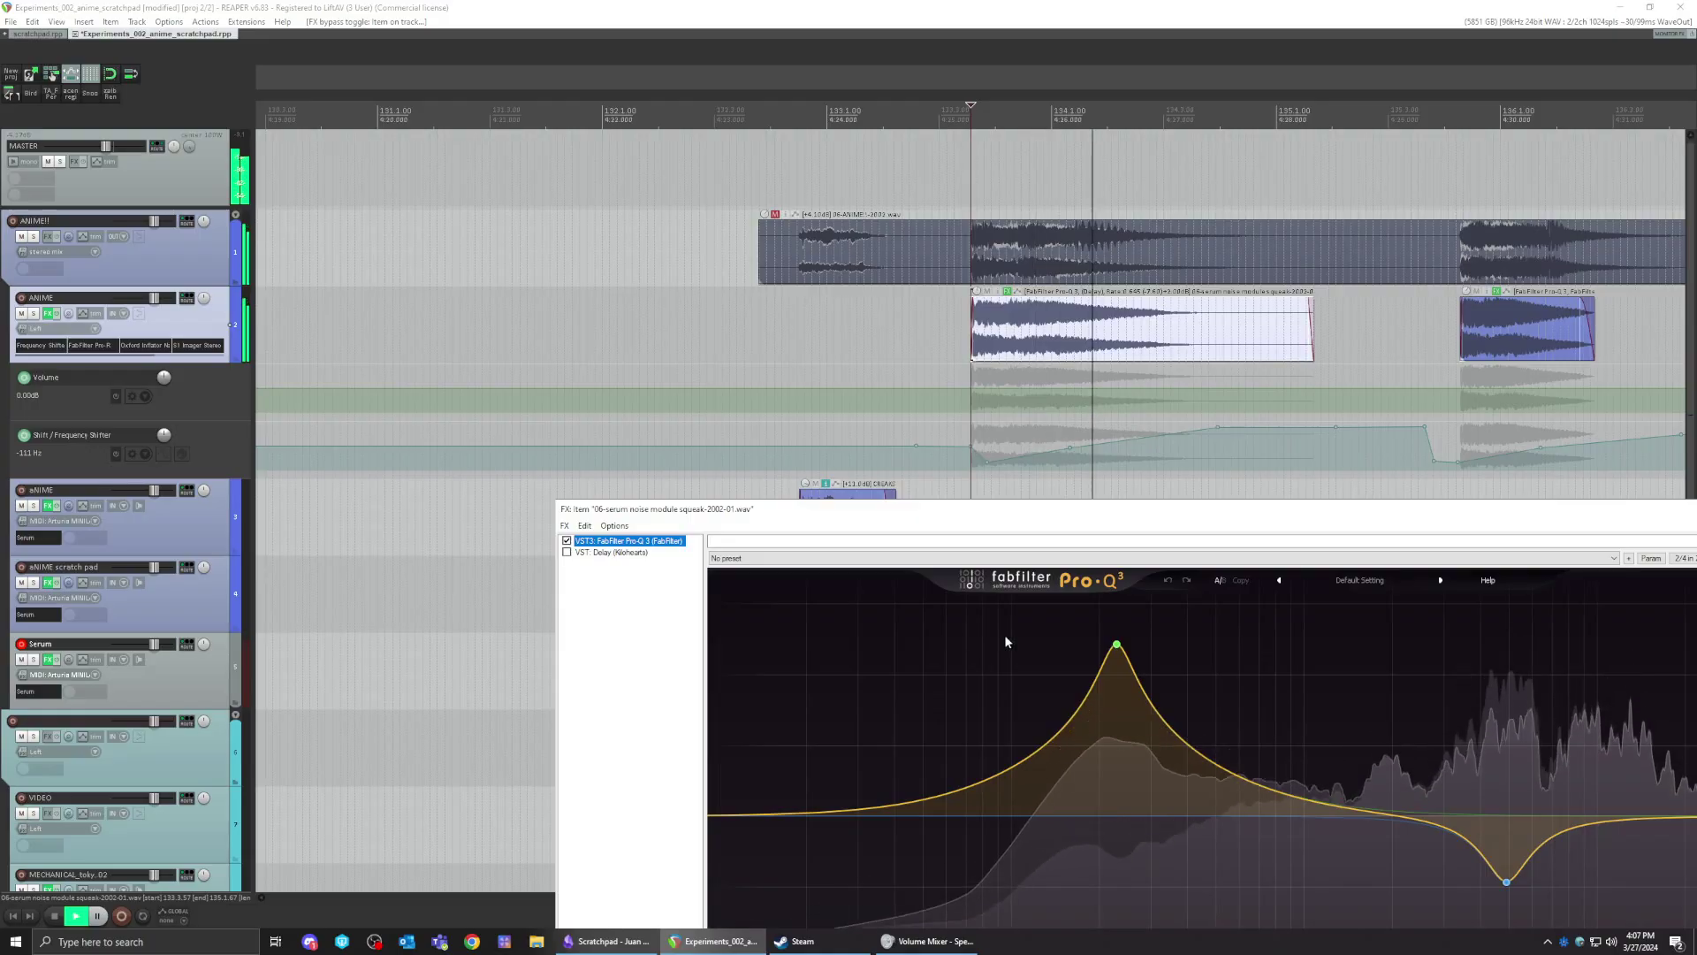
key("space")
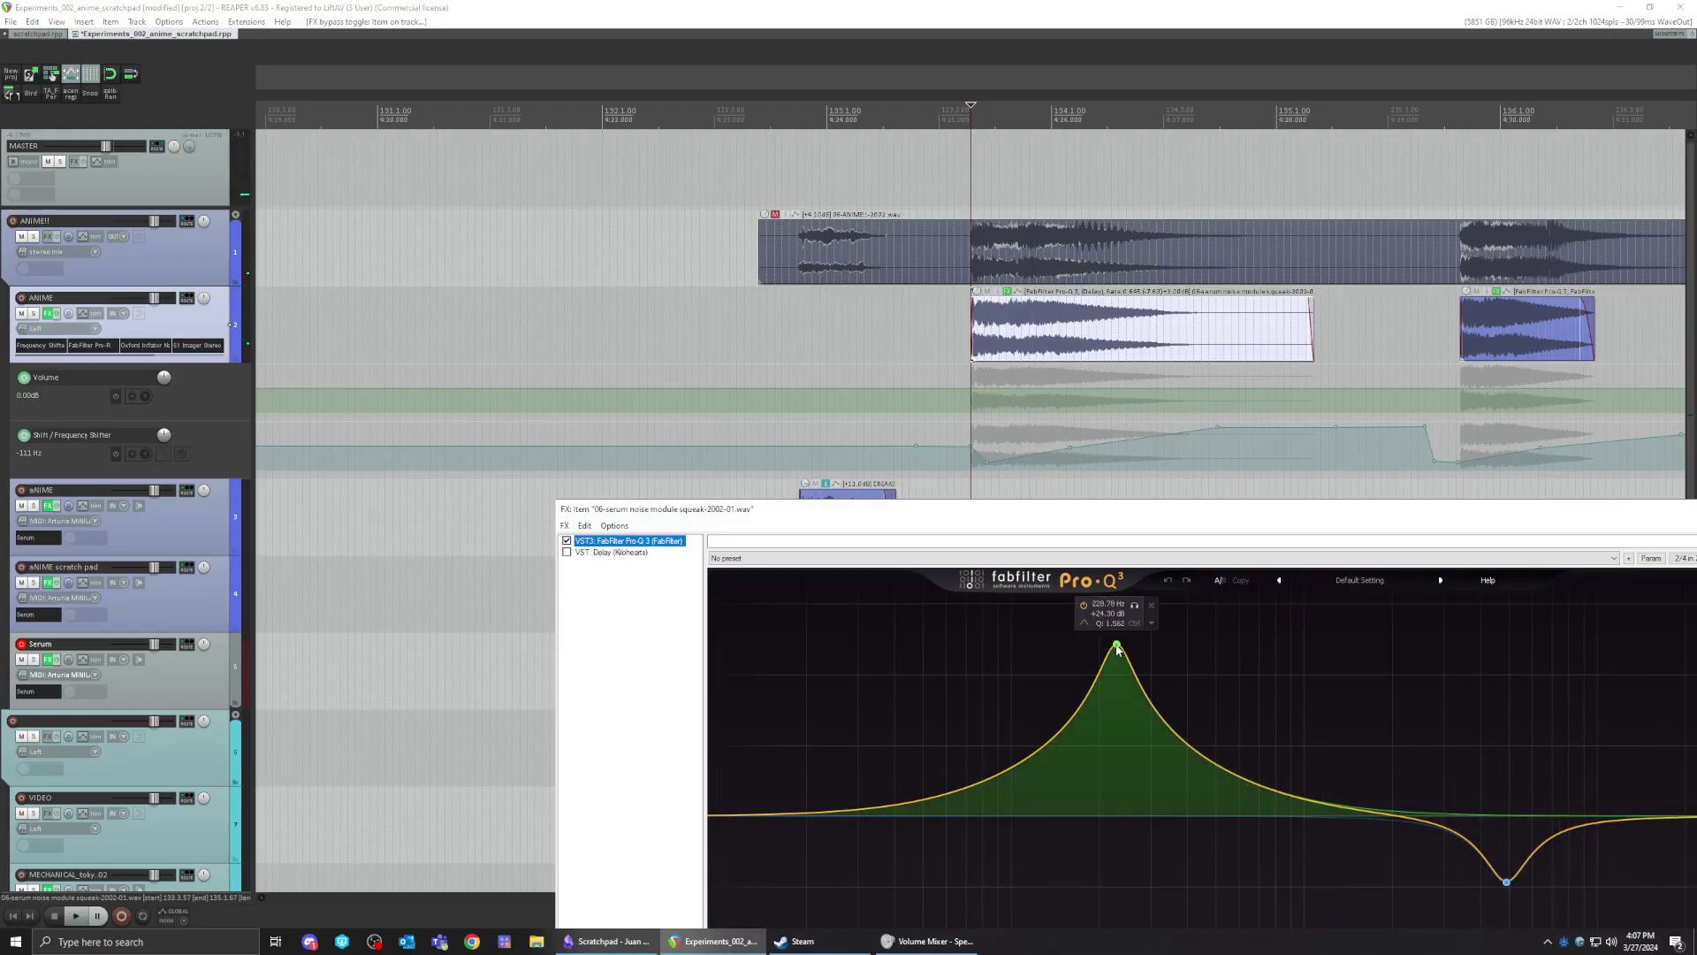
- Replay the 4:25 clip with Pro-Q 3 alone, and again with its Delay re-enabled
key("space")
key("space")
left_click(610, 552)
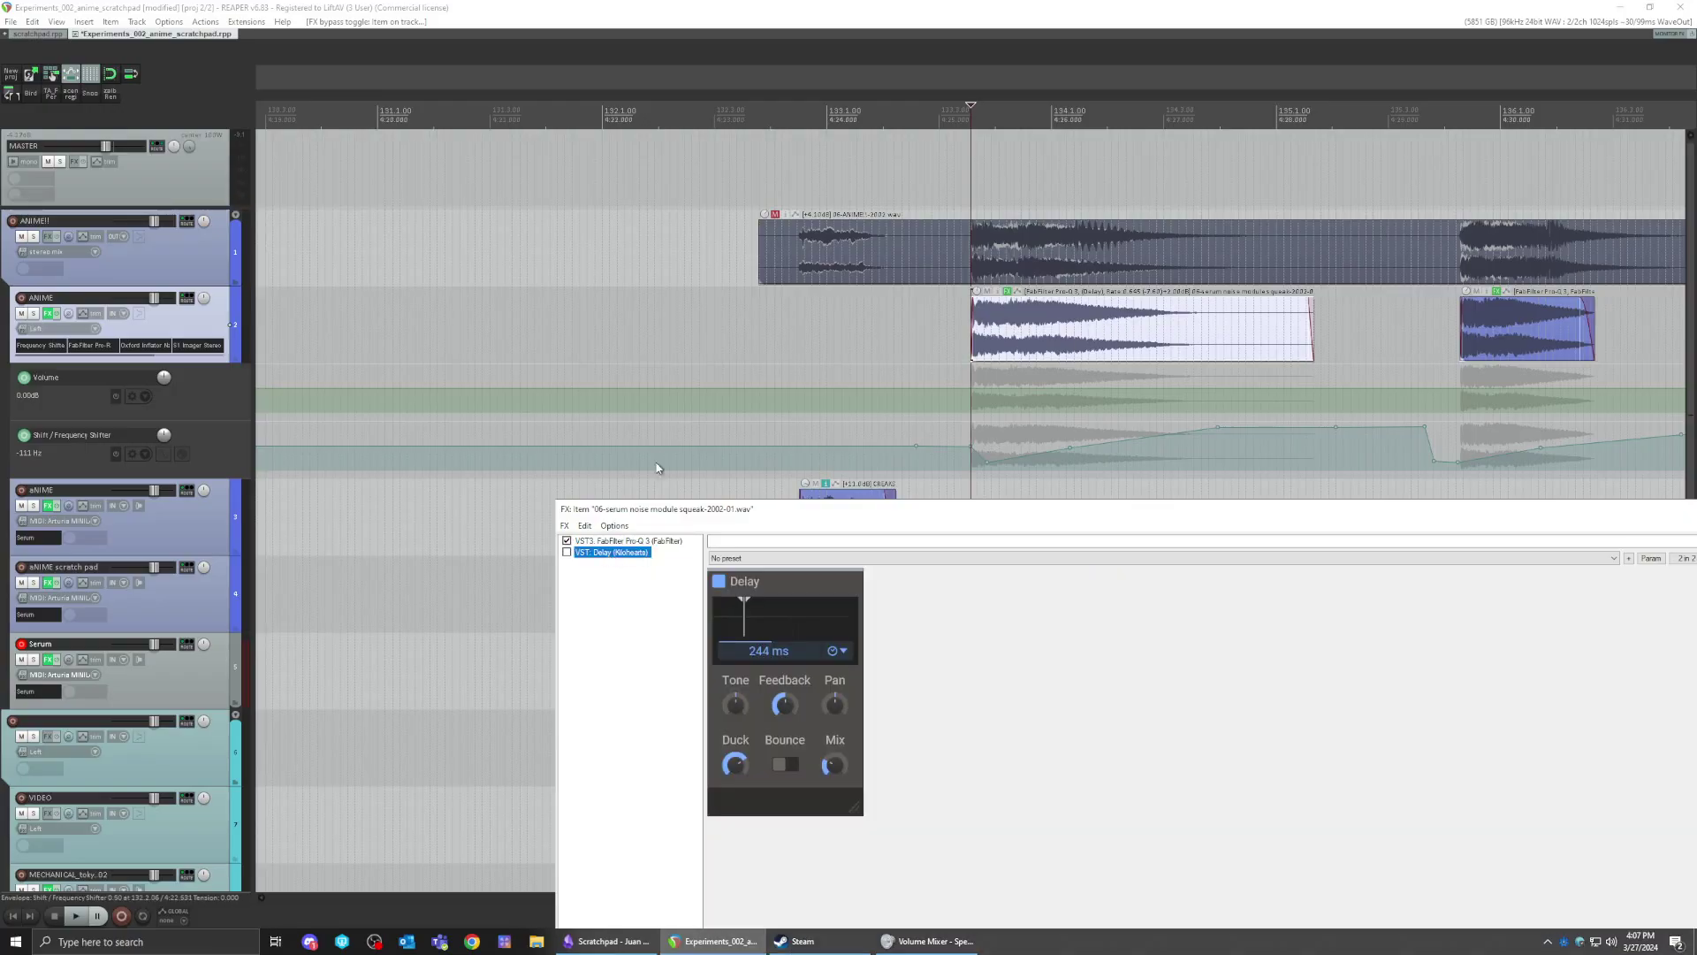
key("space")
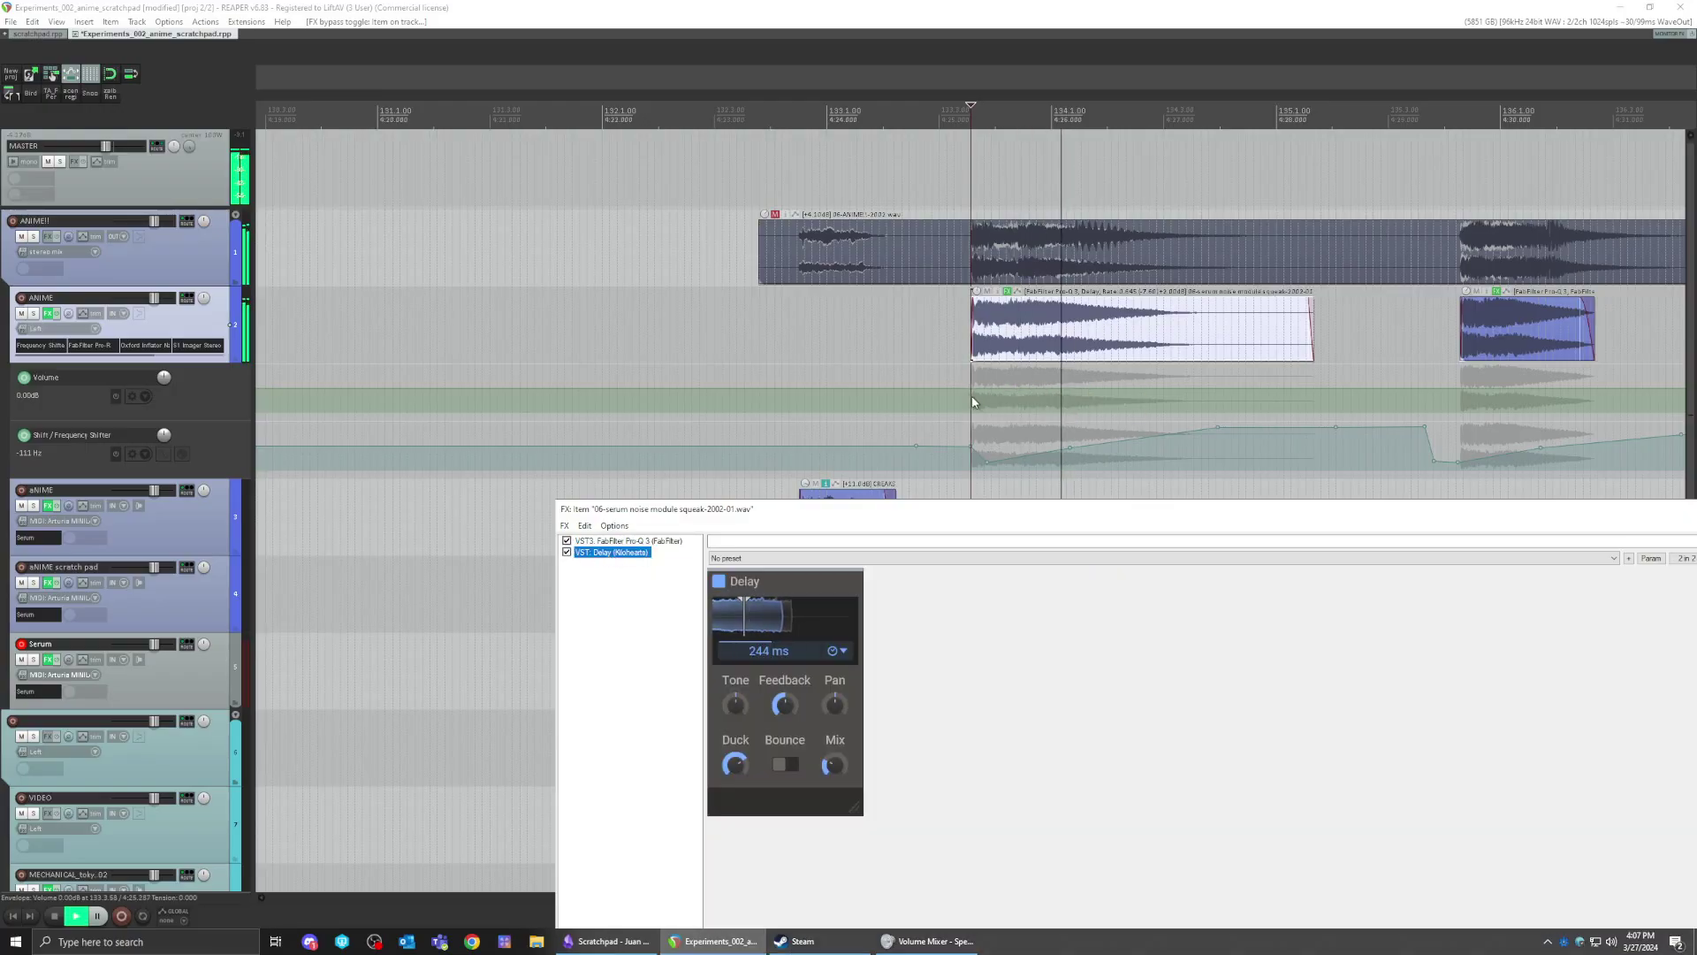
- Select the clip at 4:29, close the previous clip's effects window, and open this clip's own effects chain
scroll(1171, 382, "right", 3)
left_click(829, 350)
key("space")
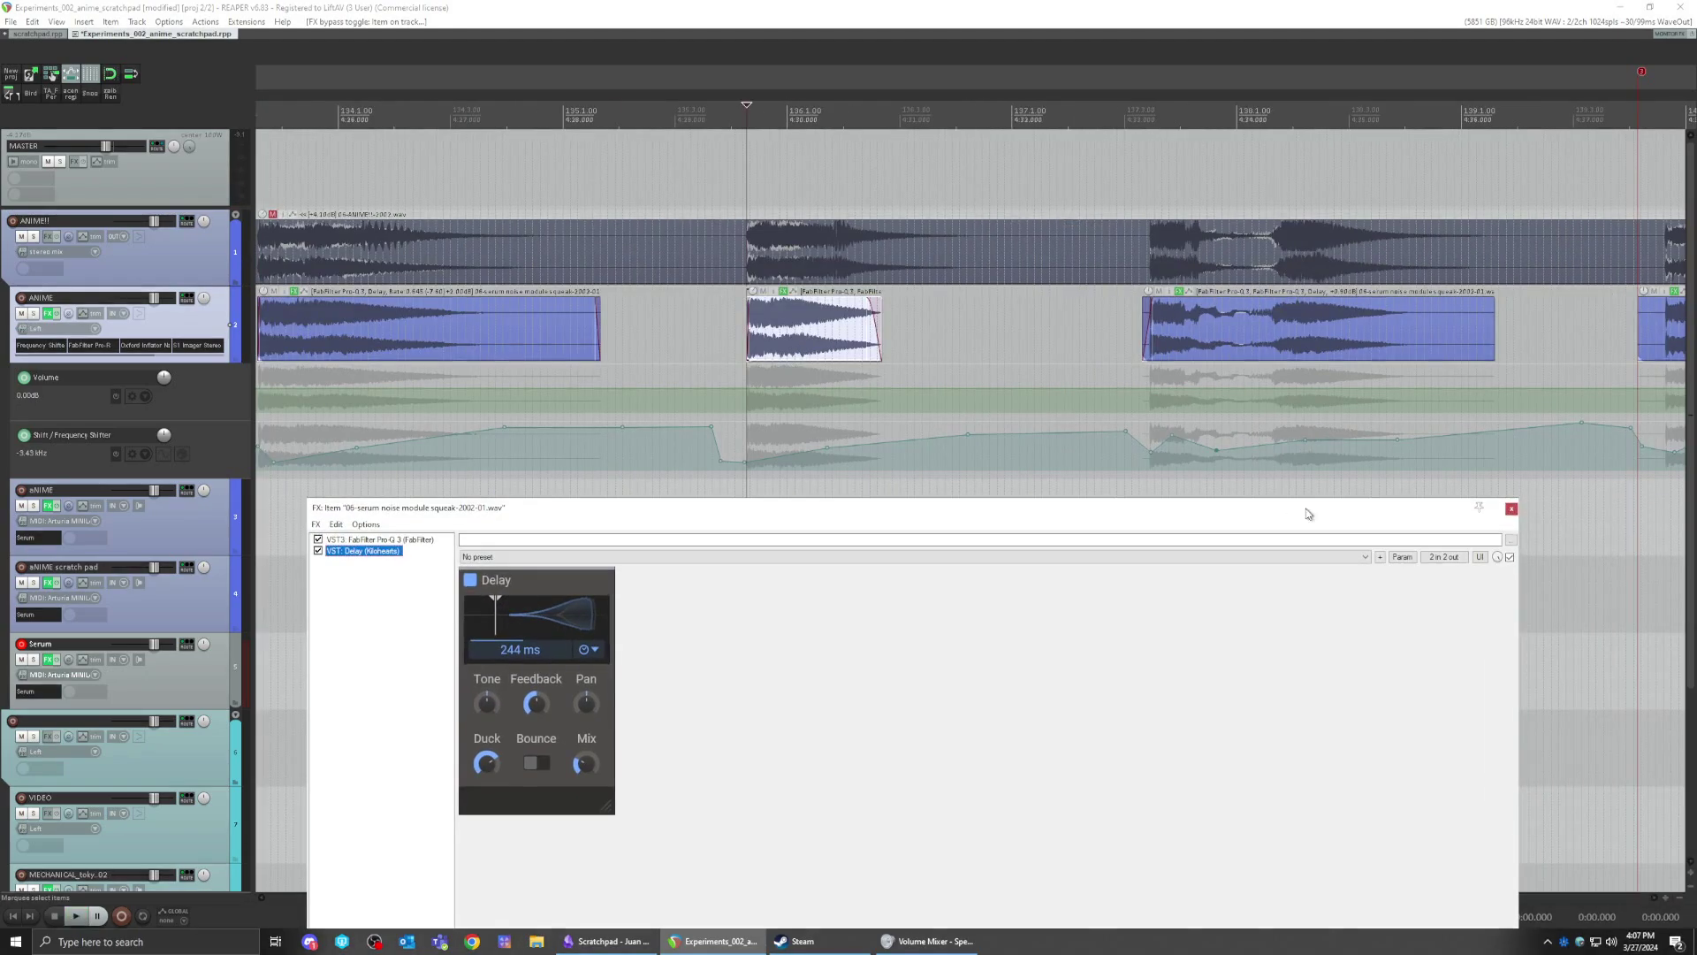
key("Escape")
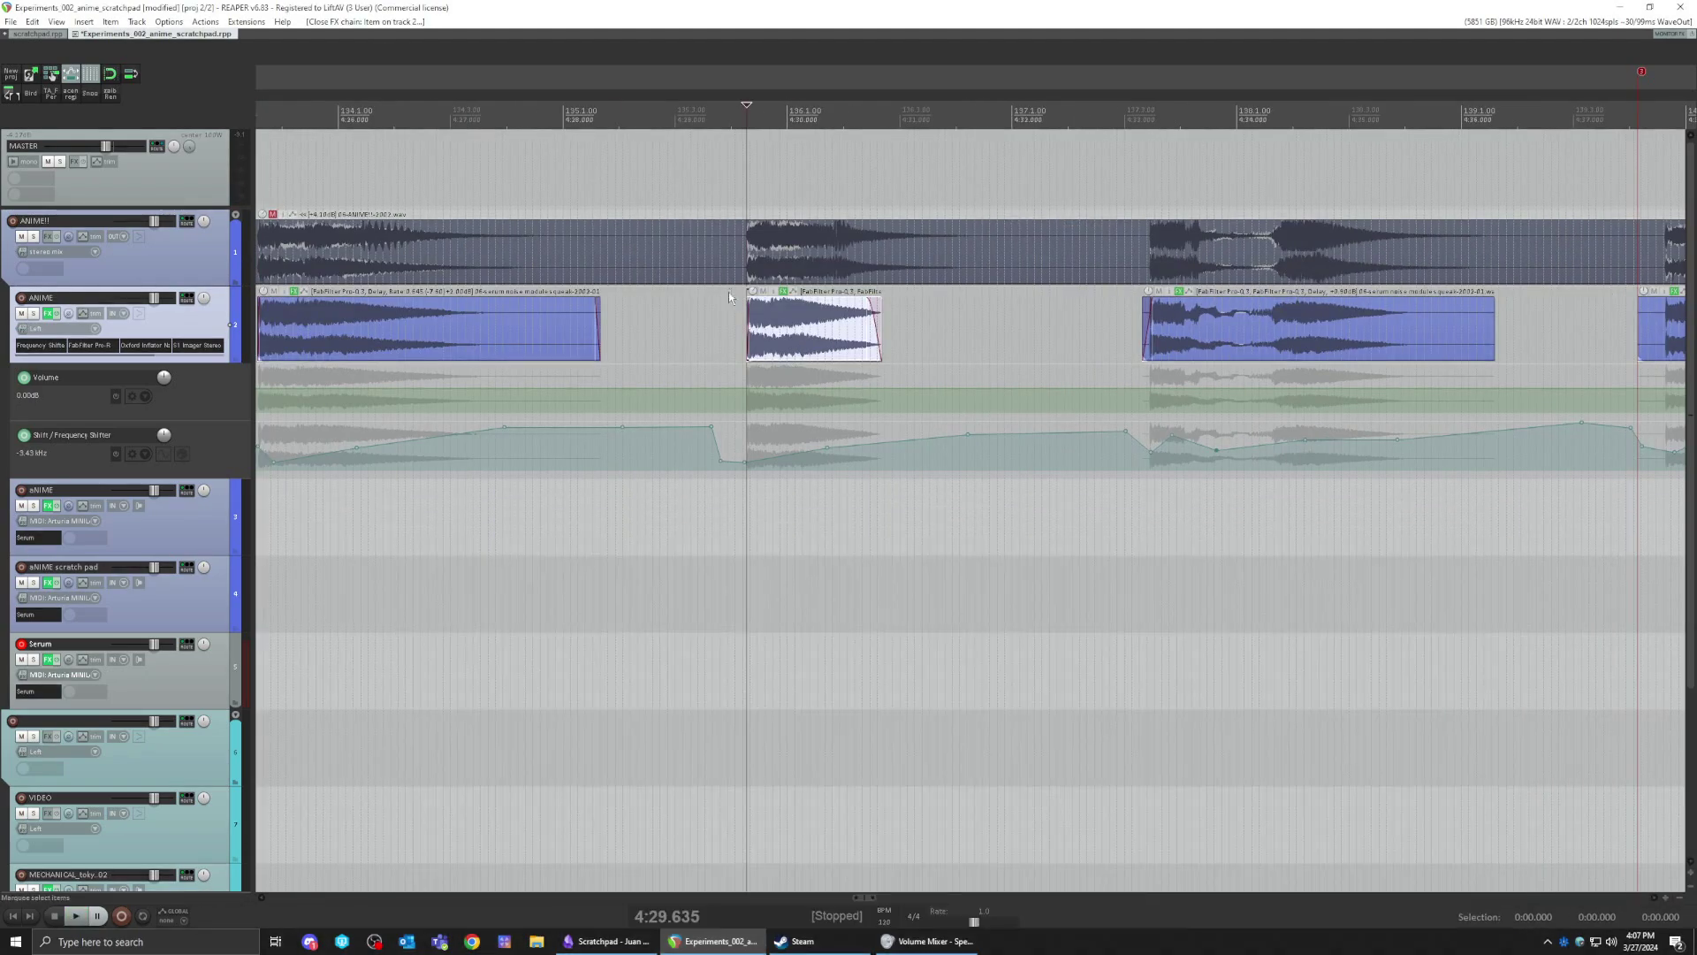
left_click(782, 297)
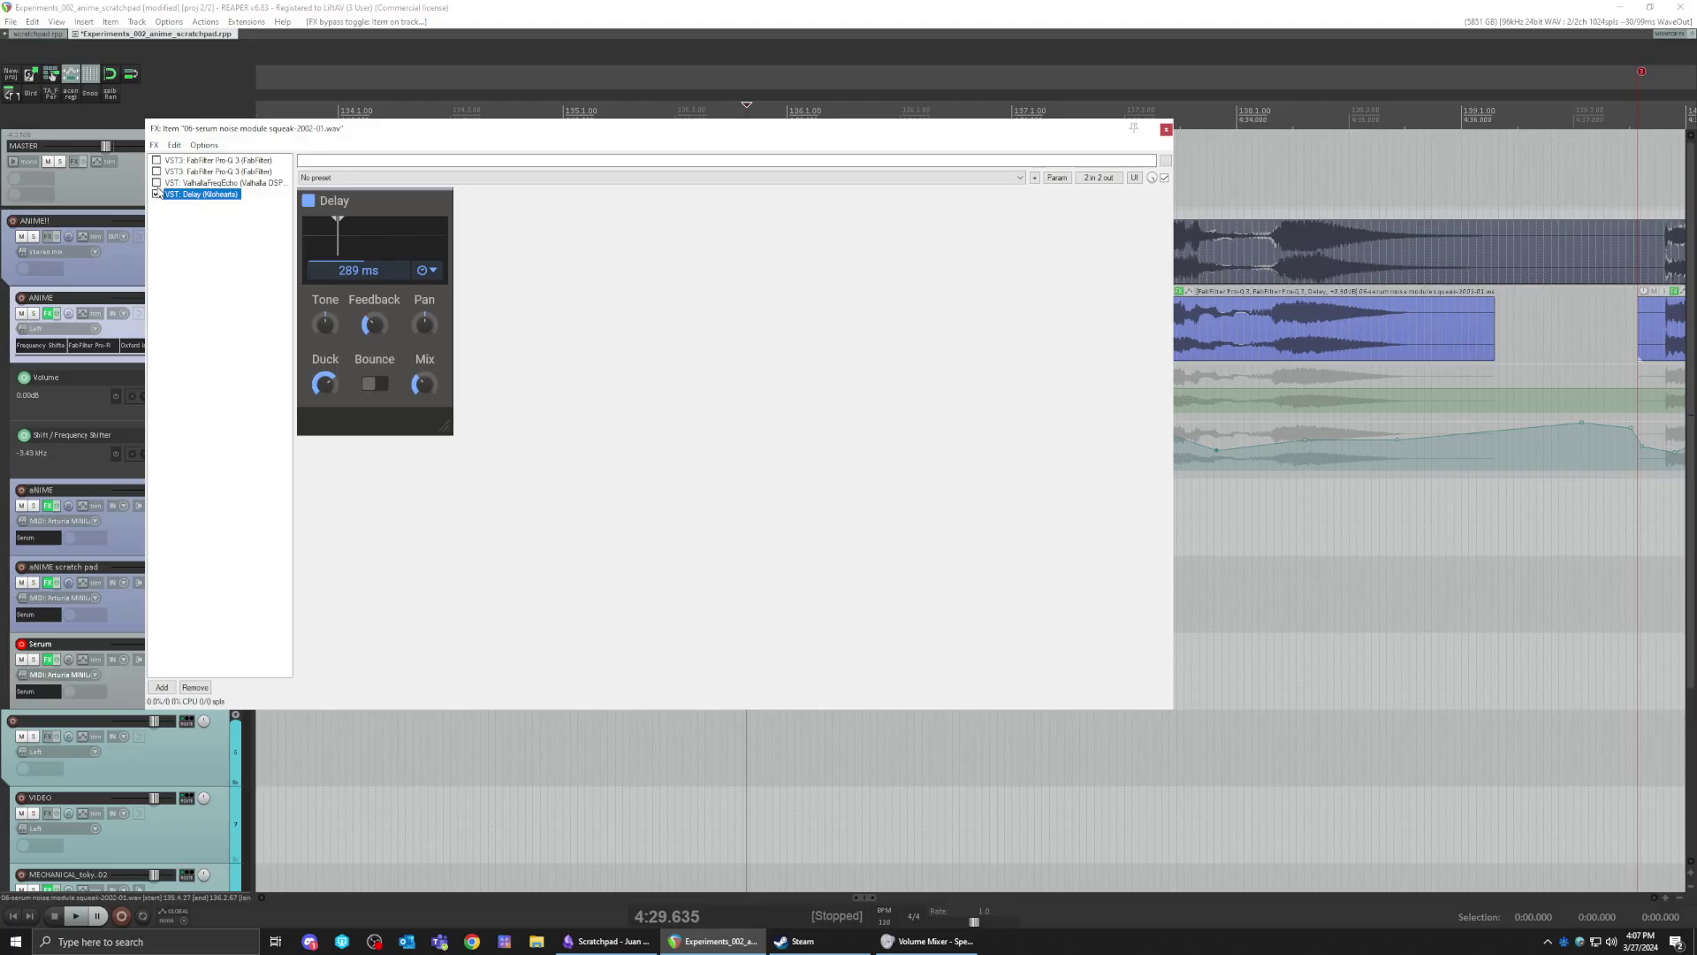
left_click_drag(503, 129, 660, 415)
- Play the 4:29 clip with all four item effects bypassed, and lower its item volume for another listen
left_click(793, 351)
key("space")
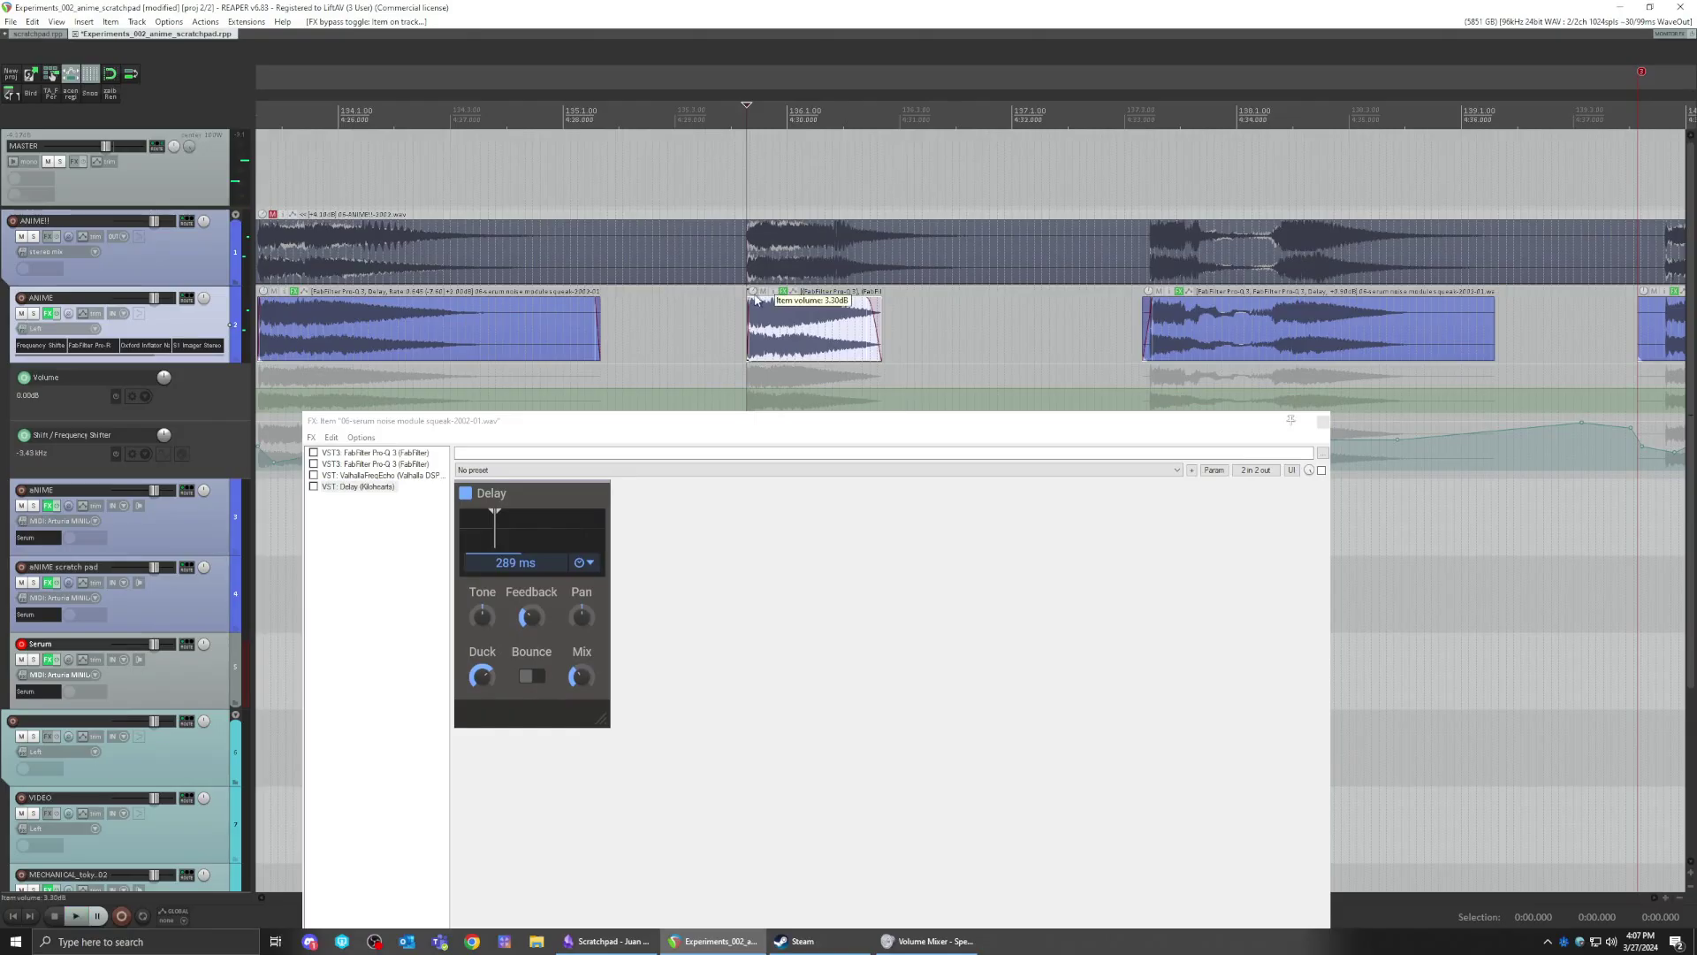
left_click_drag(756, 301, 763, 328)
key("space")
key("space")
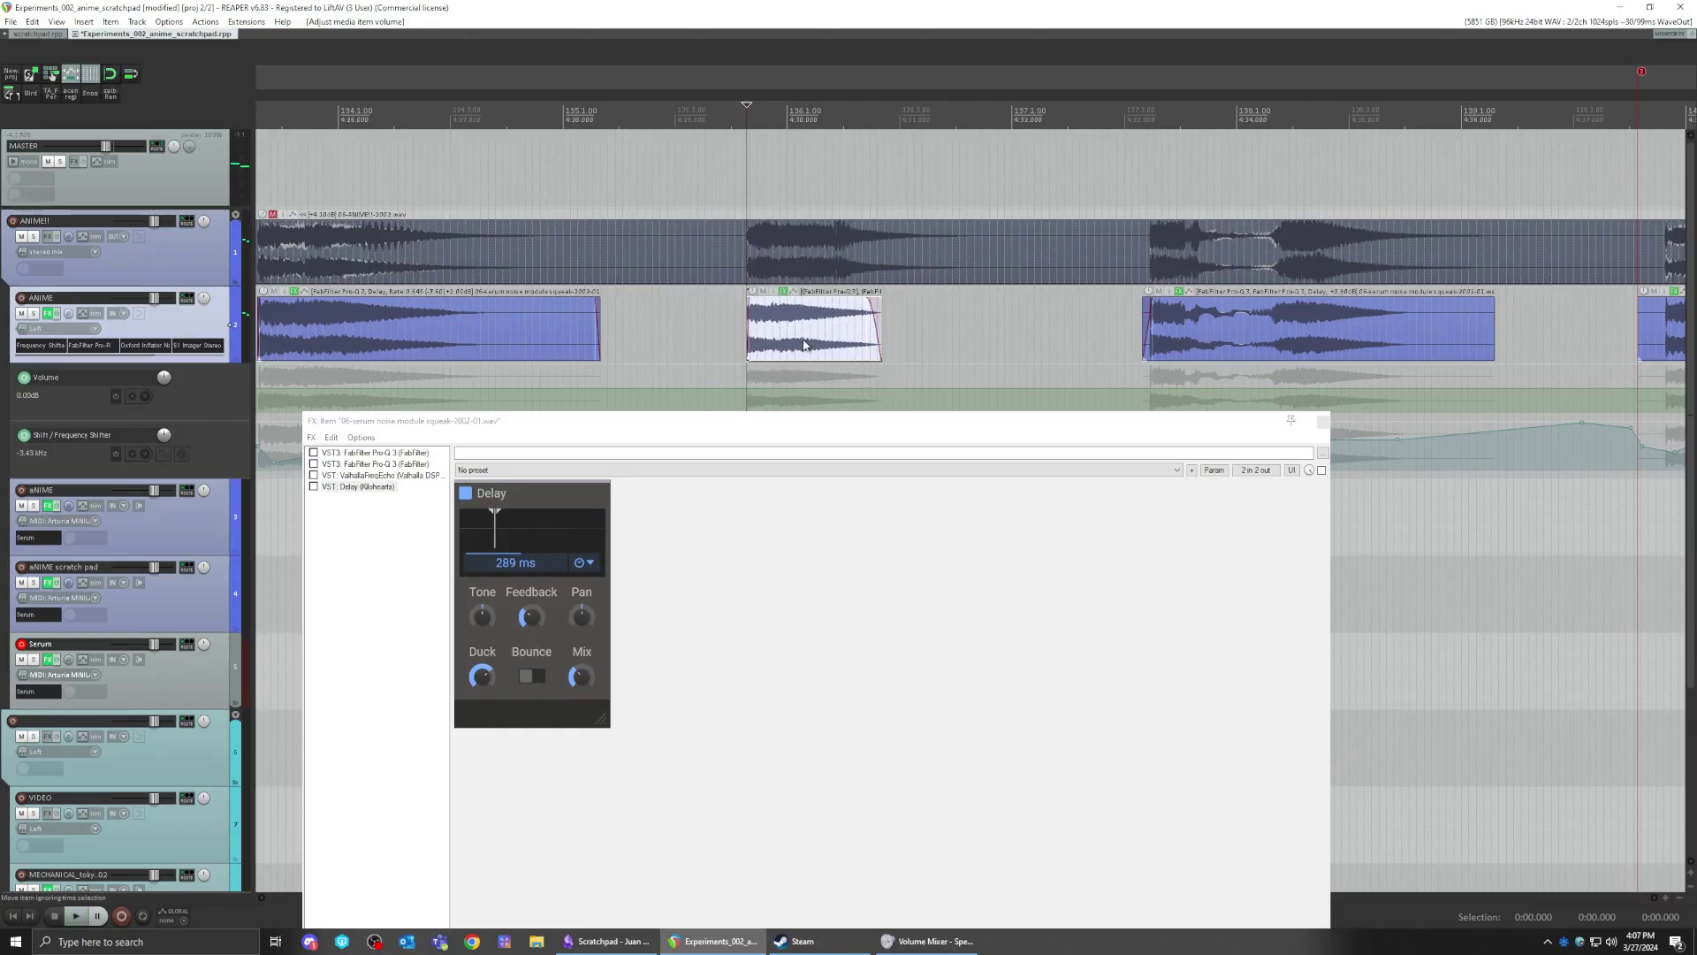
- Re-enable the first and second Pro-Q 3 on the 4:29 clip in turn, playing the result
left_click(313, 453)
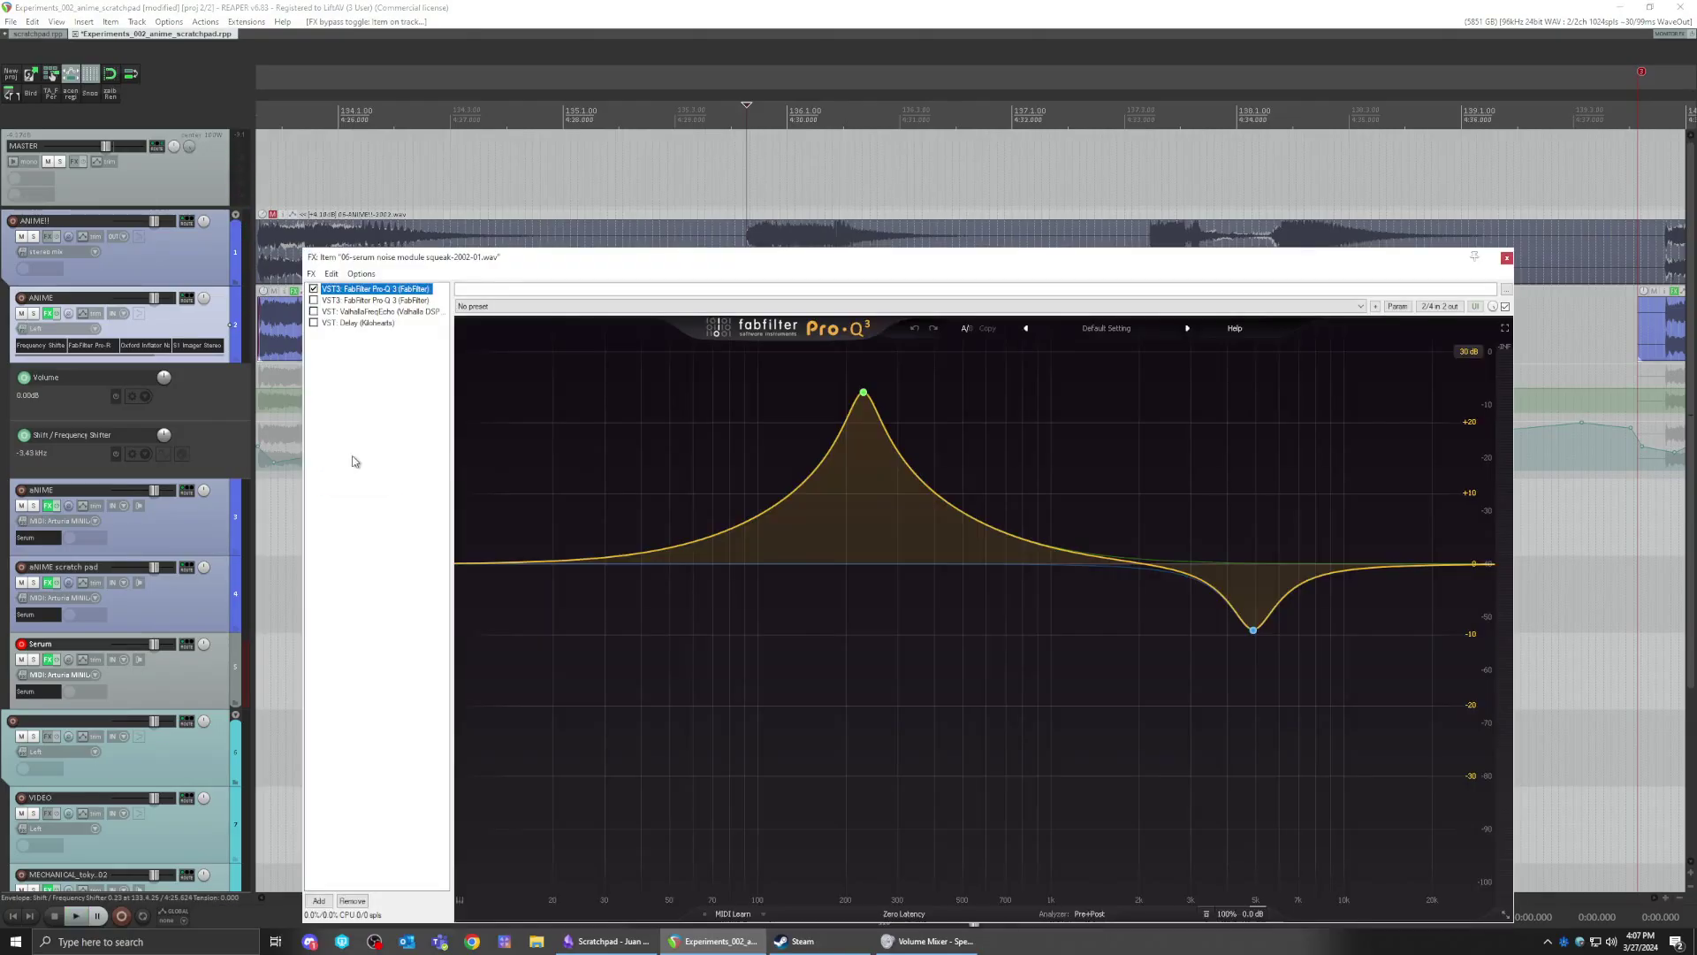
left_click_drag(497, 258, 667, 496)
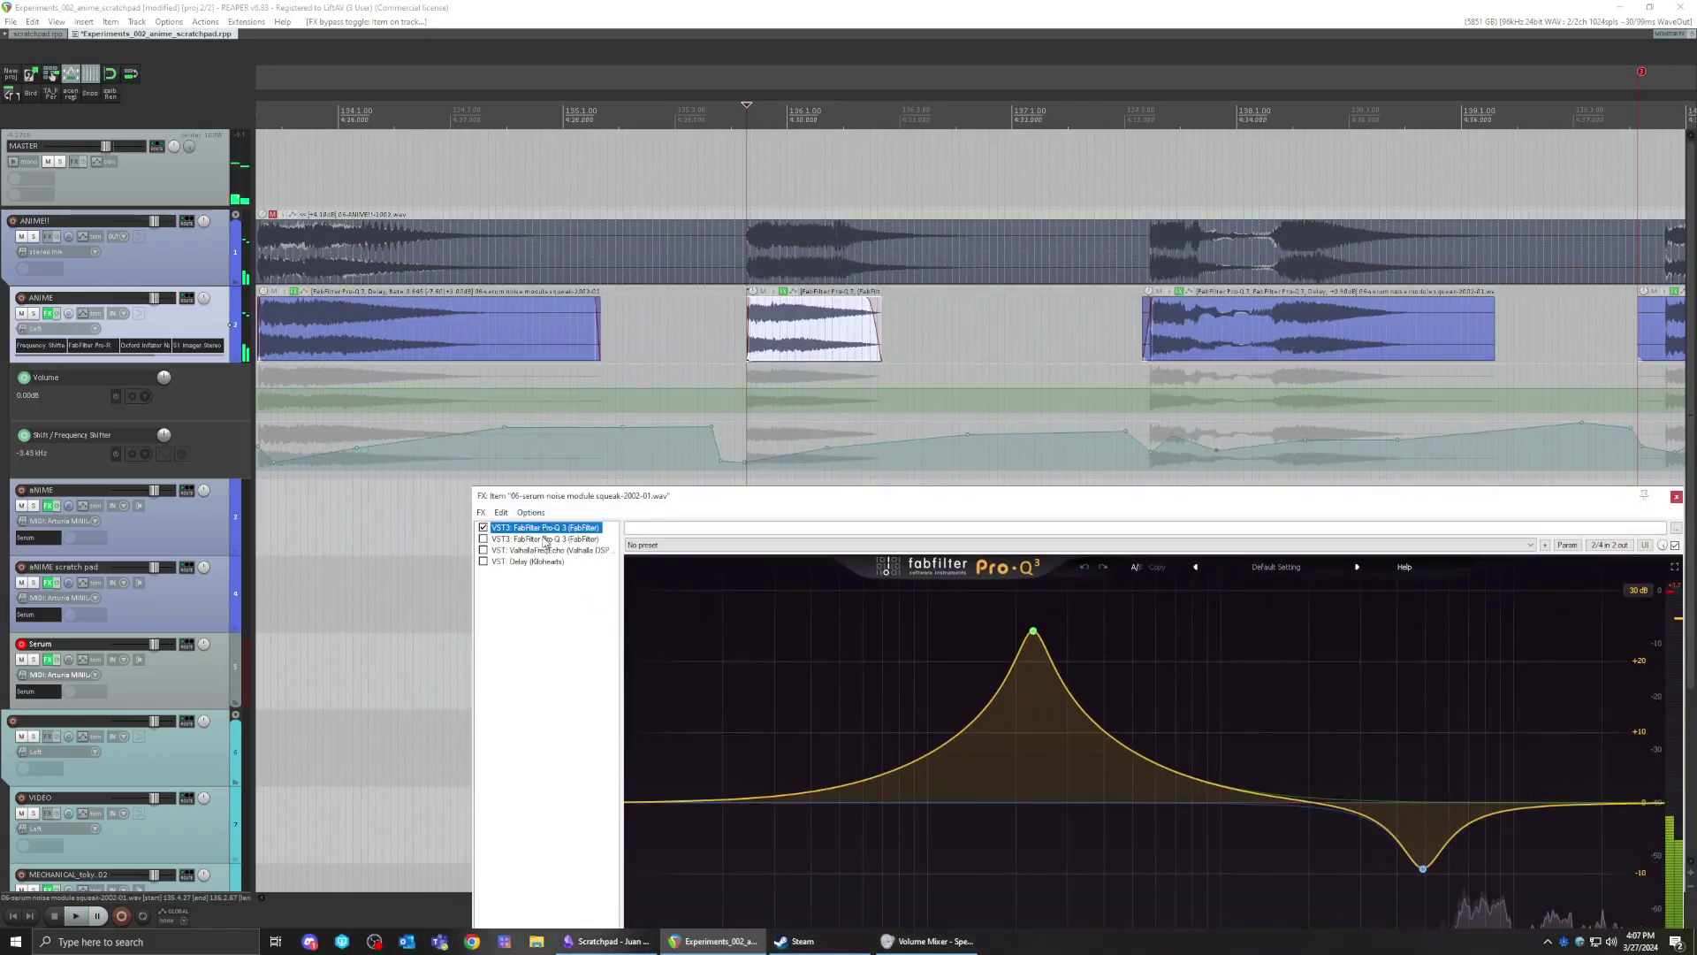
left_click(483, 538)
key("space")
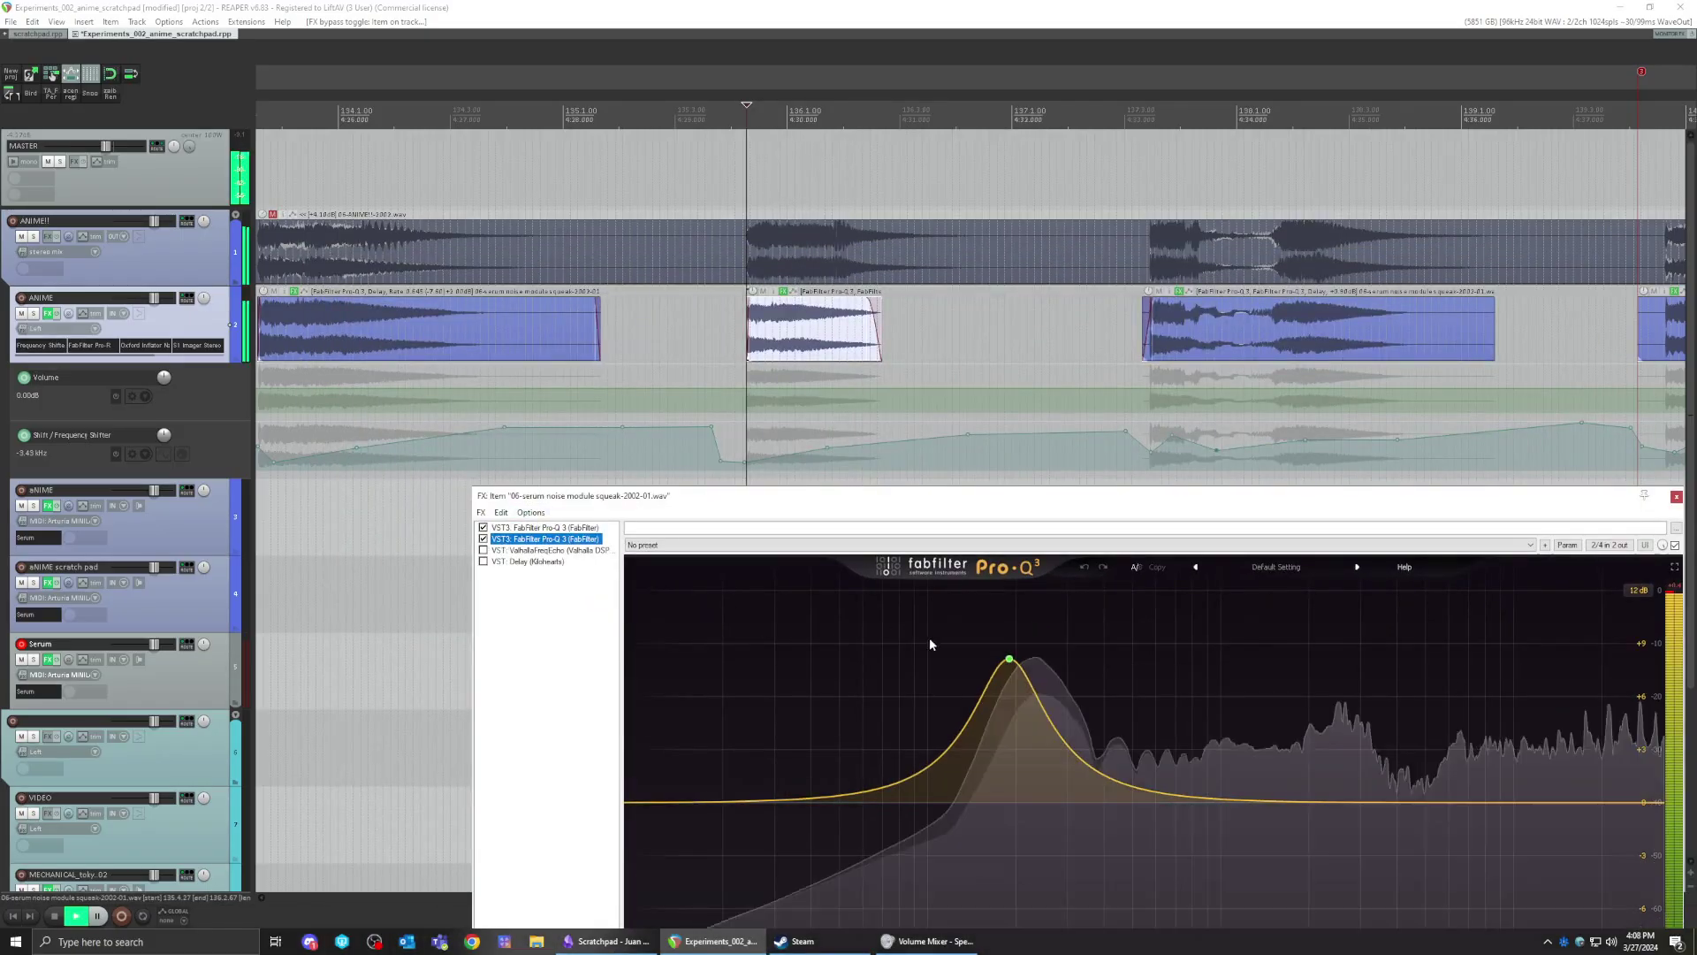
key("space")
key("space")
key("space")
- Re-enable ValhallaFreqEcho and Delay on the 4:29 clip, raise its item volume, and play it with the full chain
left_click(524, 551)
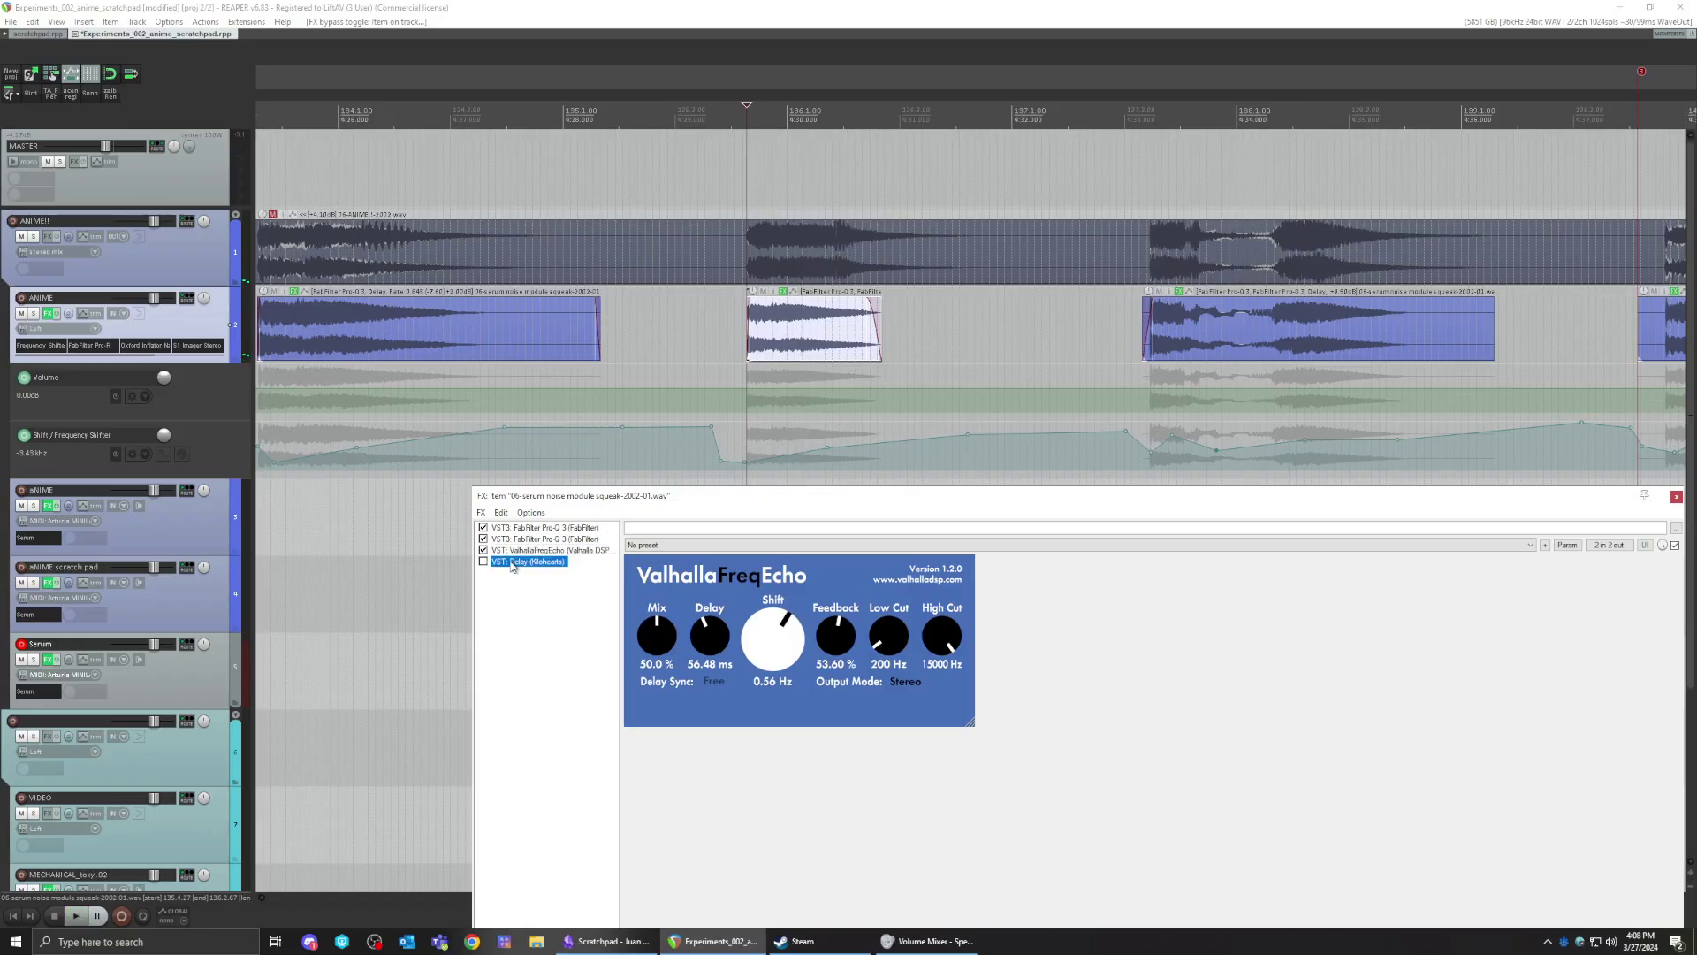
left_click(483, 563)
key("space")
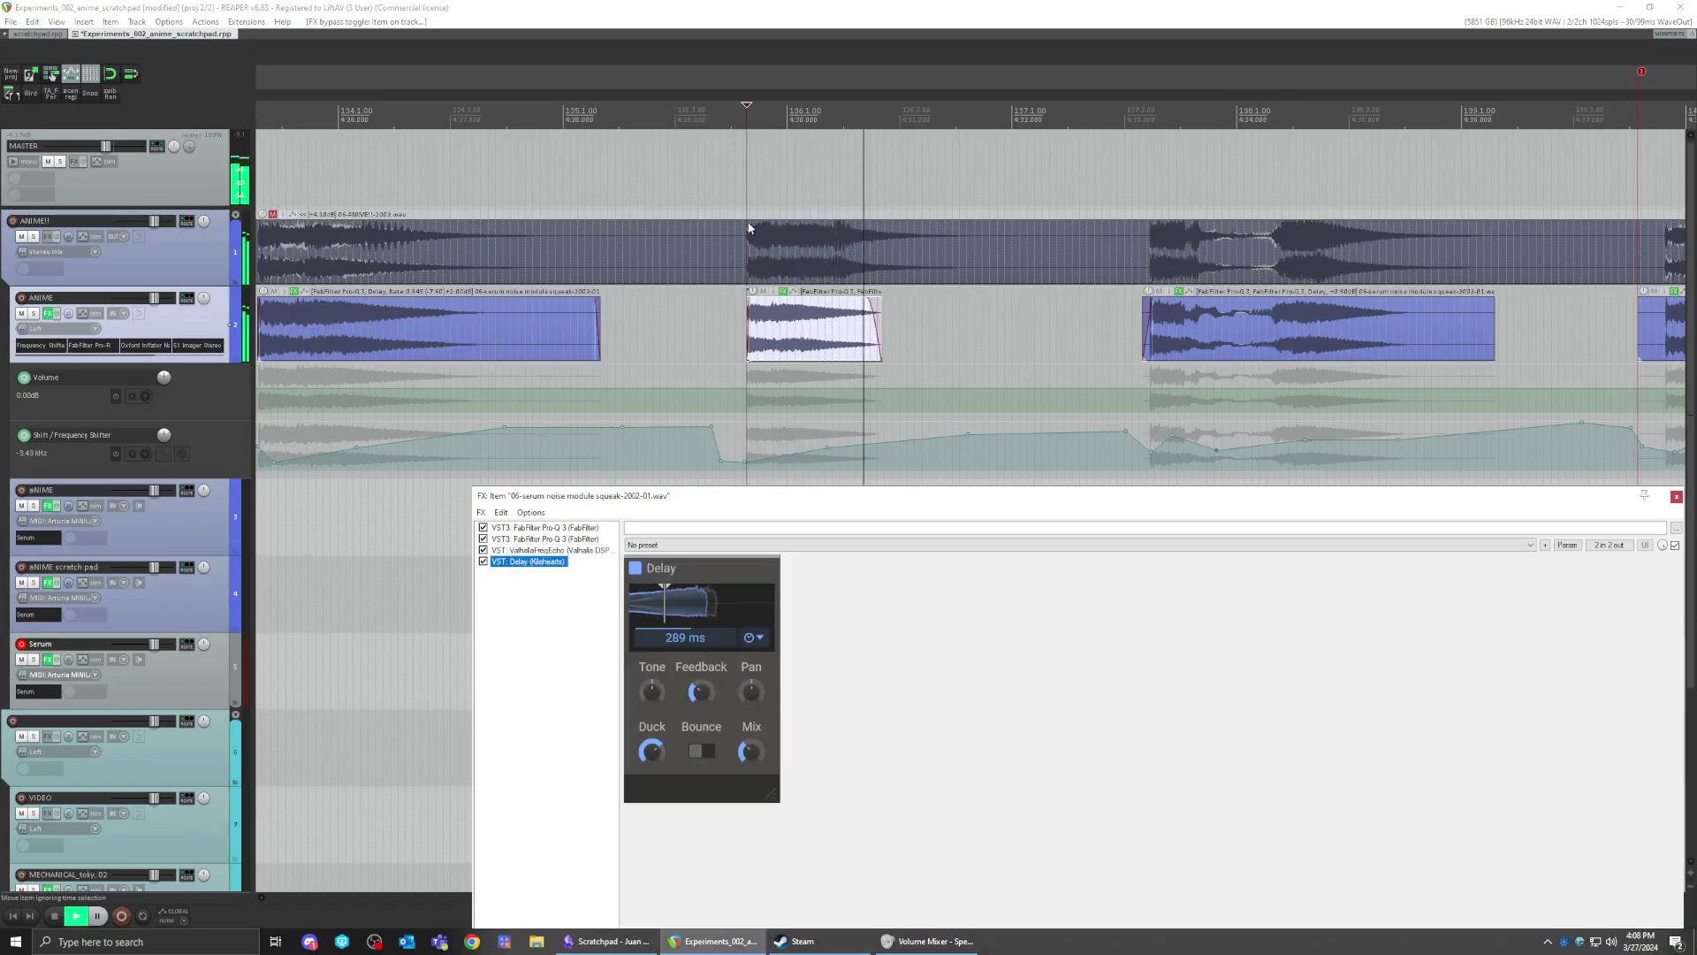
left_click(807, 354)
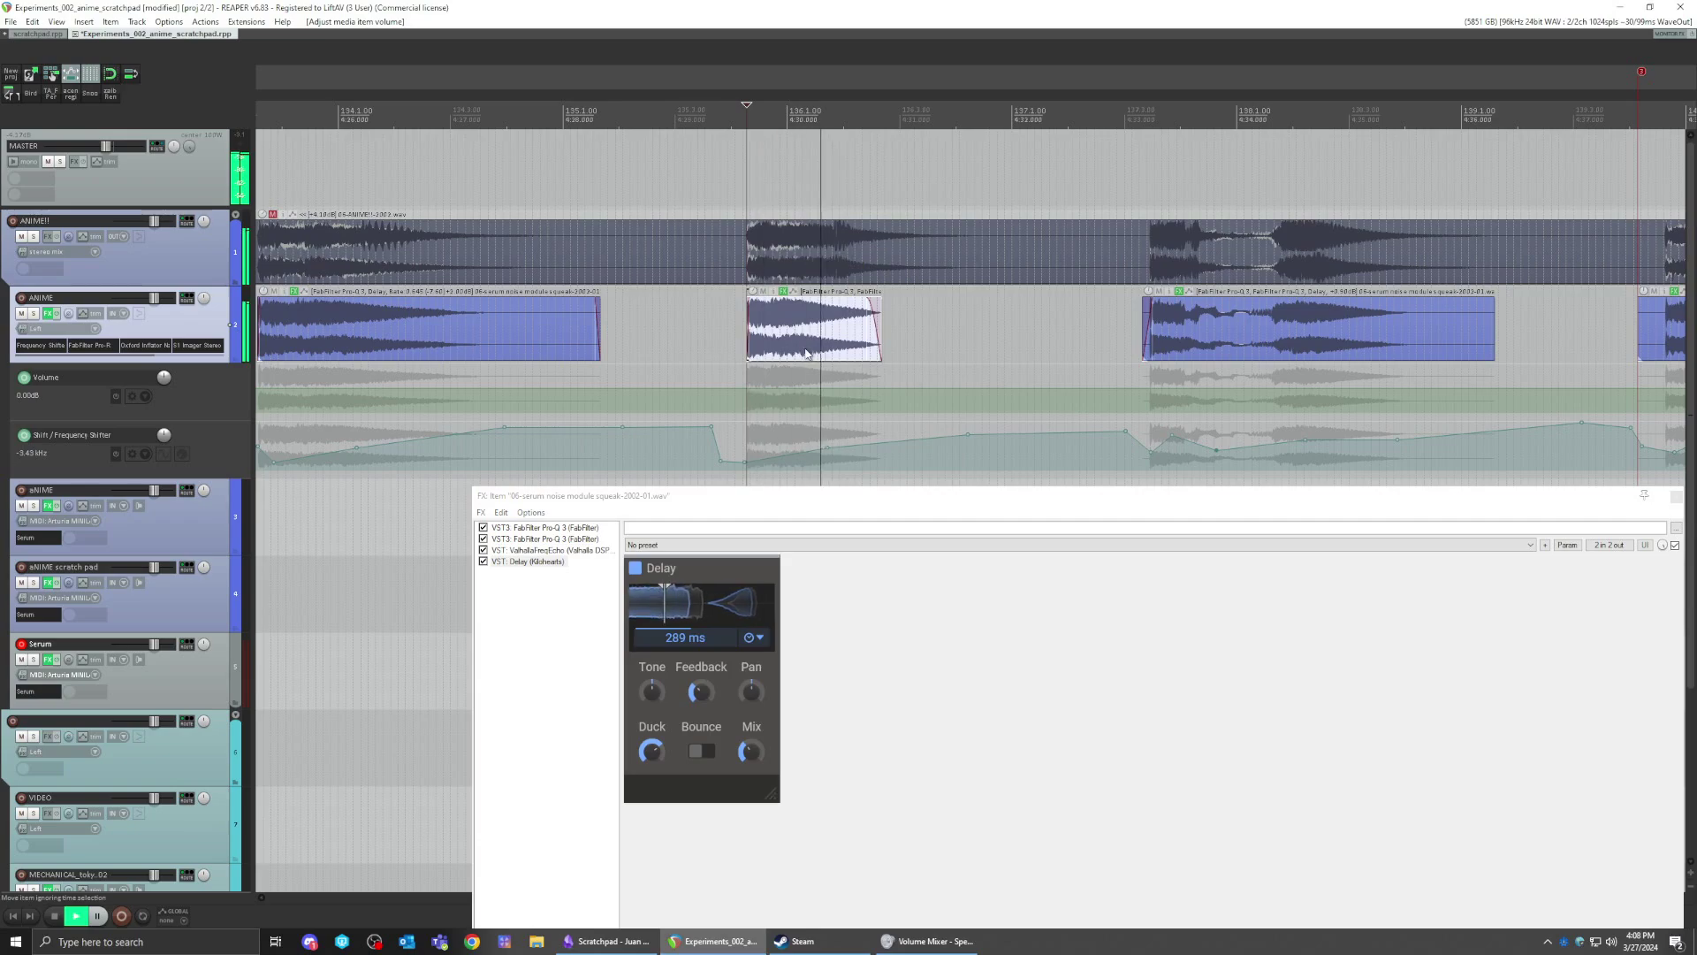
key("space")
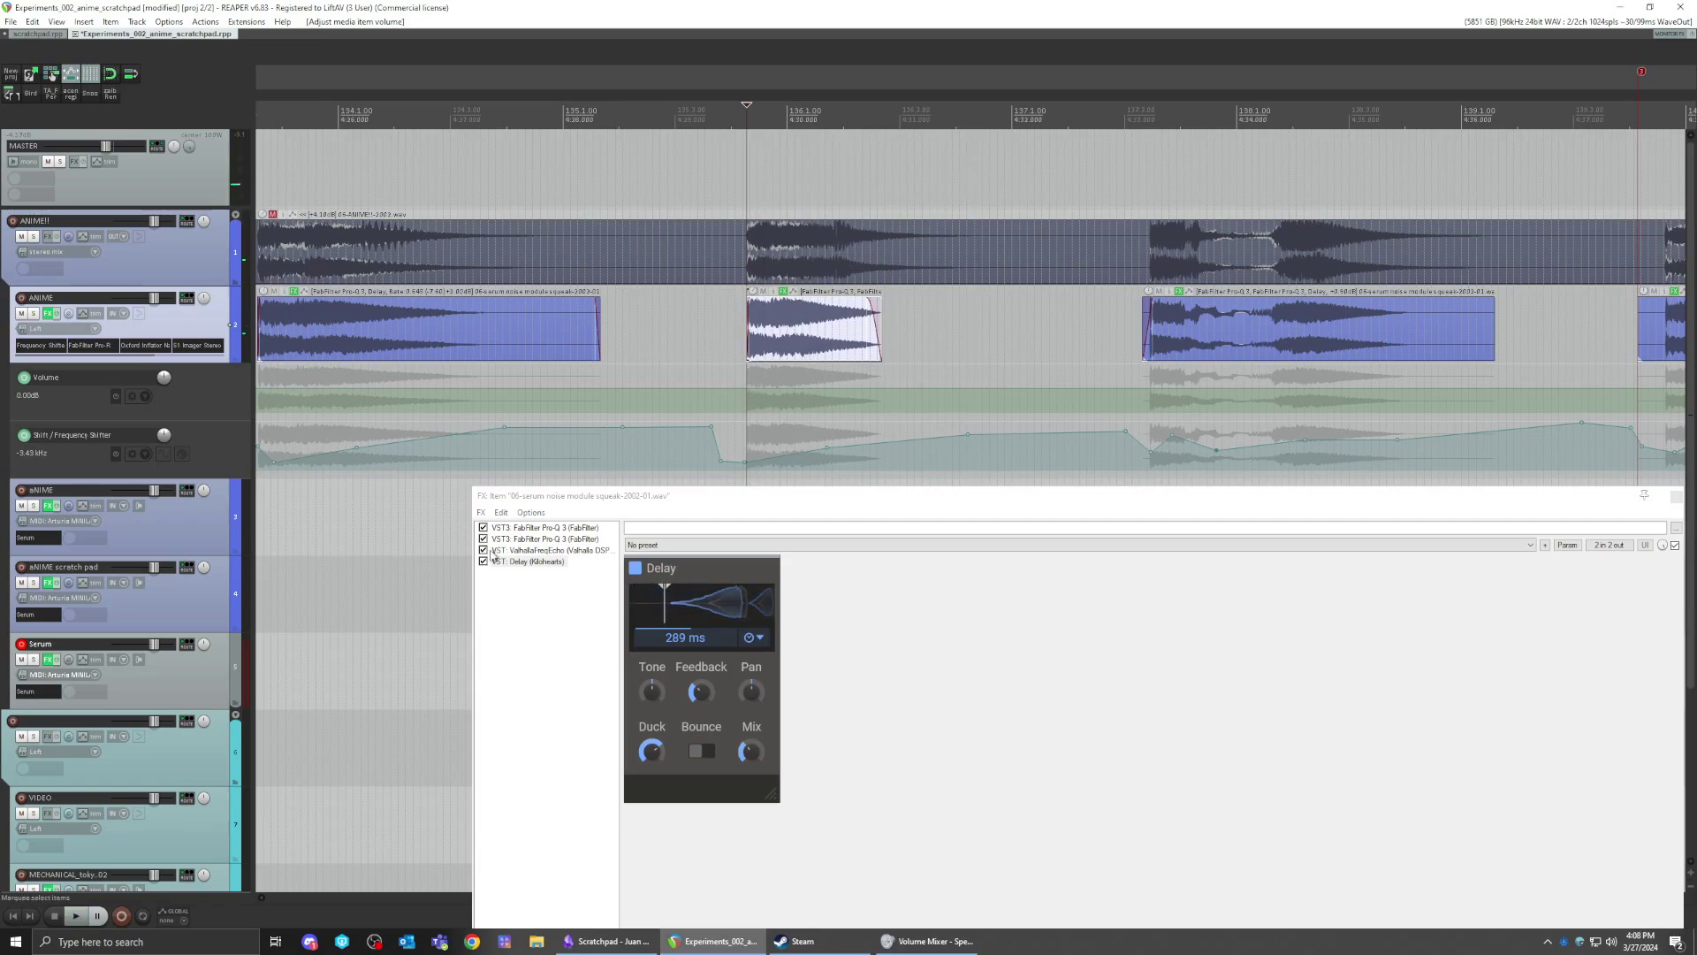
- Compare the 4:29 clip with ValhallaFreqEcho and Delay bypassed, then with each re-enabled
left_click(484, 550)
key("space")
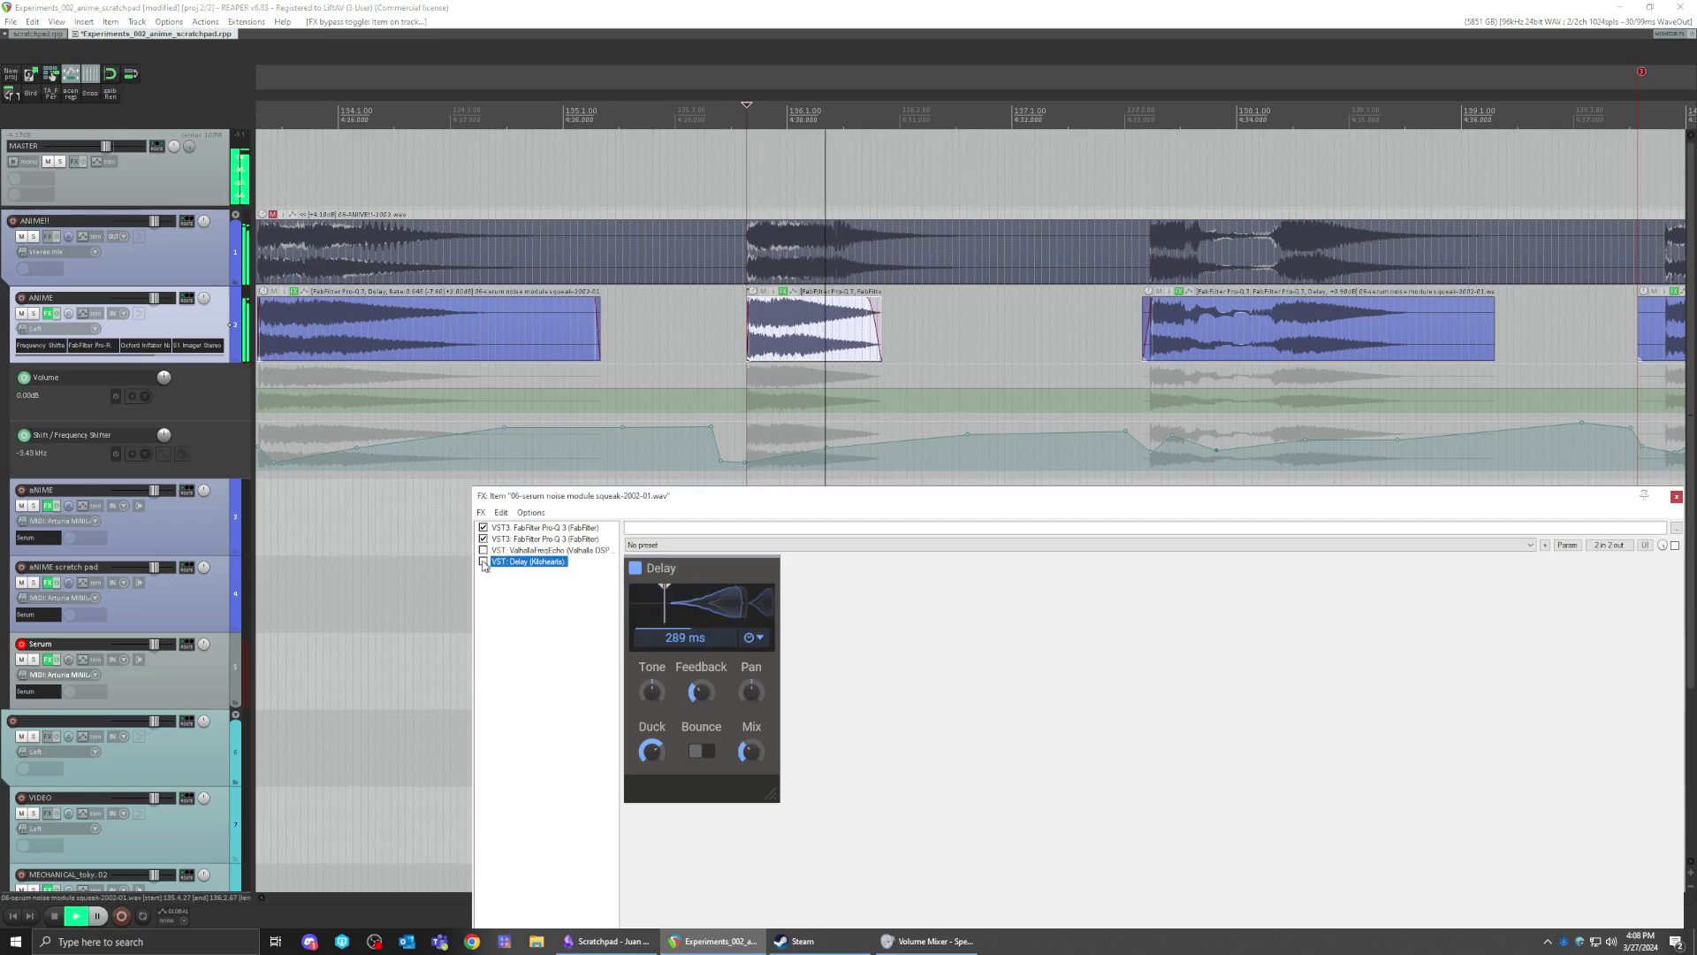
key("space")
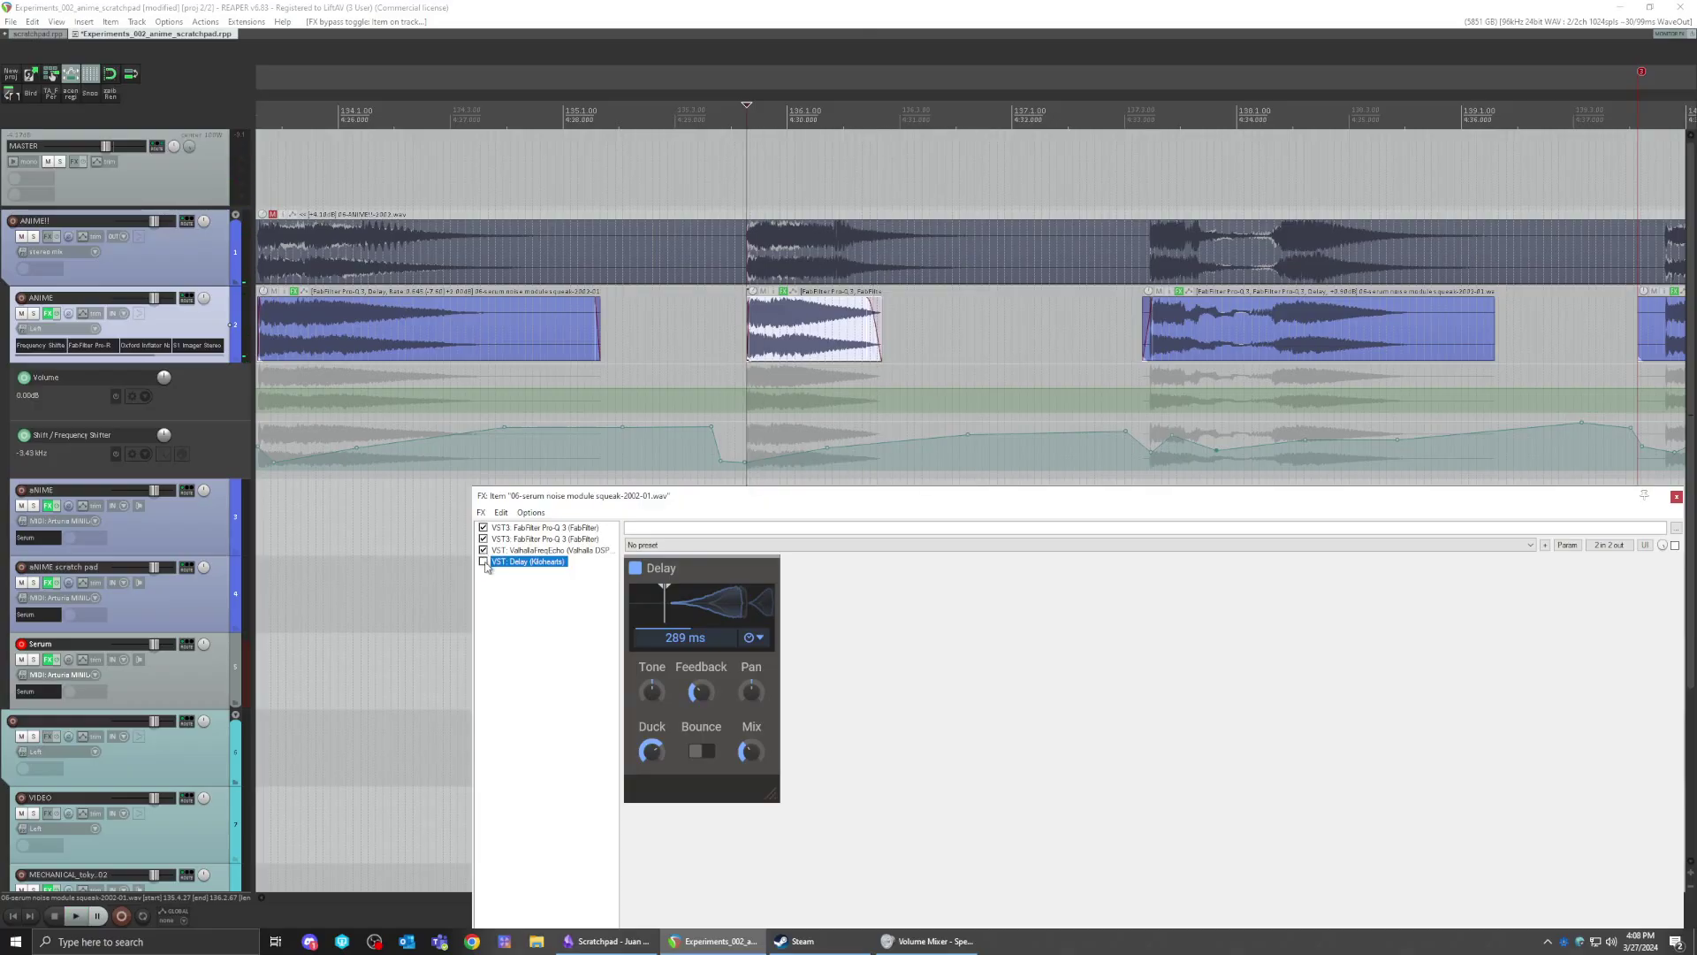
key("space")
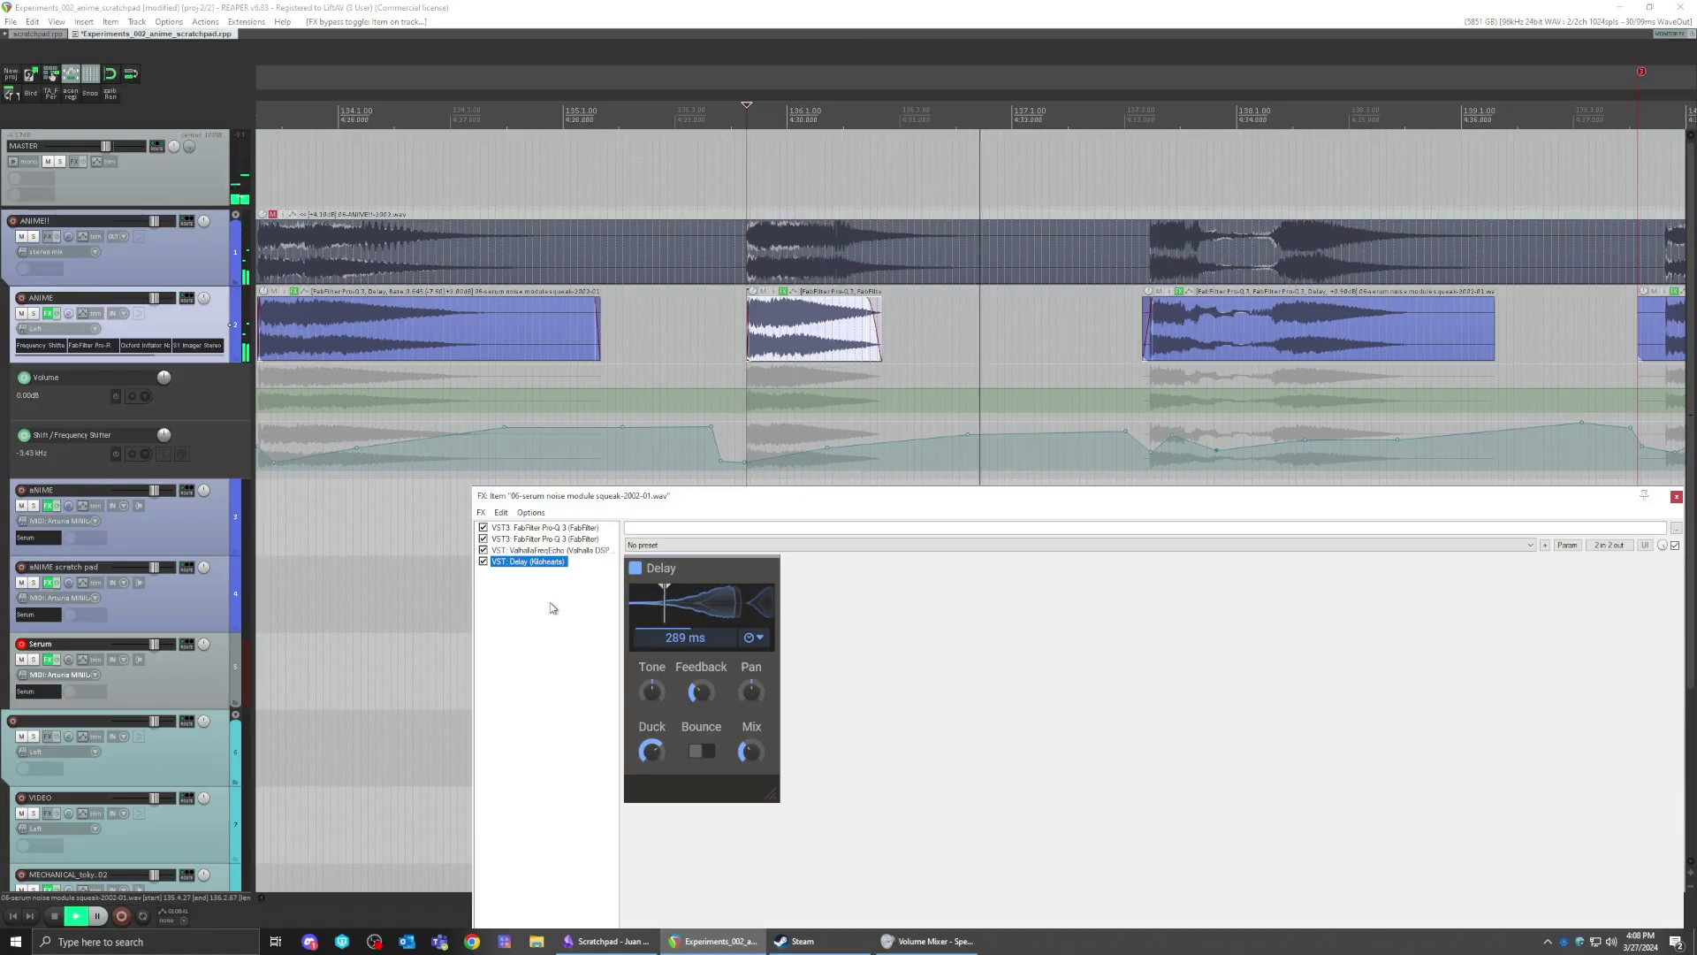
key("space")
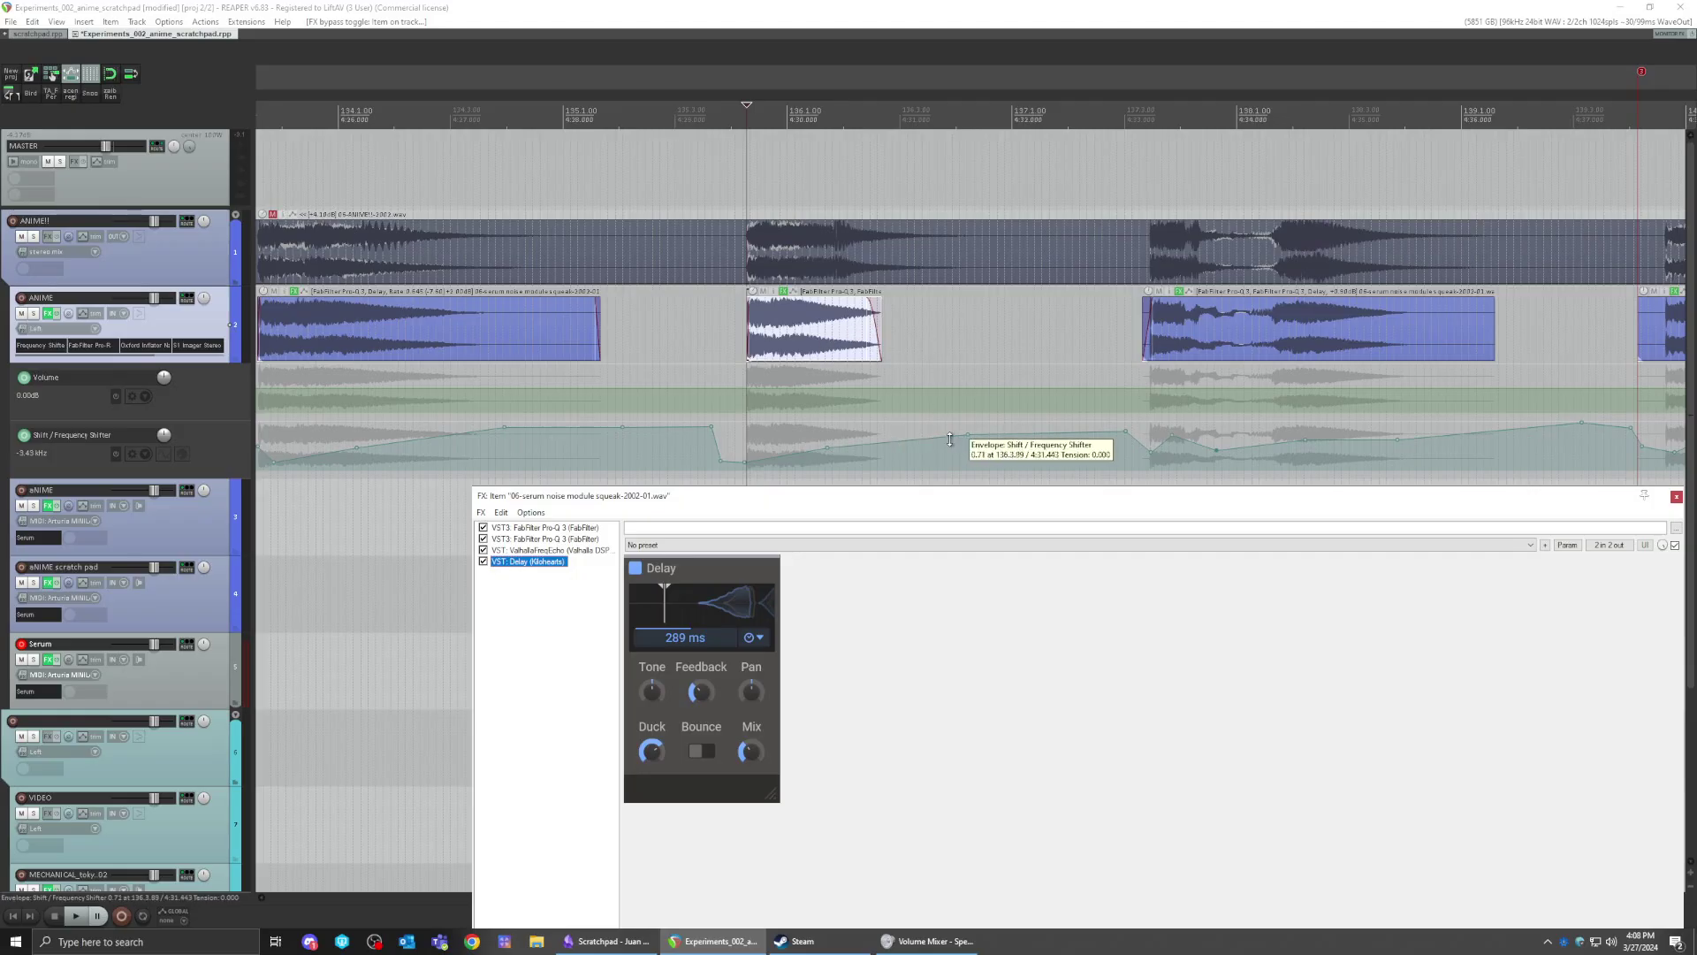
- Select the clip at 4:33, close the previous effects window, and open this clip's effects chain at its first Pro-Q 3
scroll(836, 370, "right", 5)
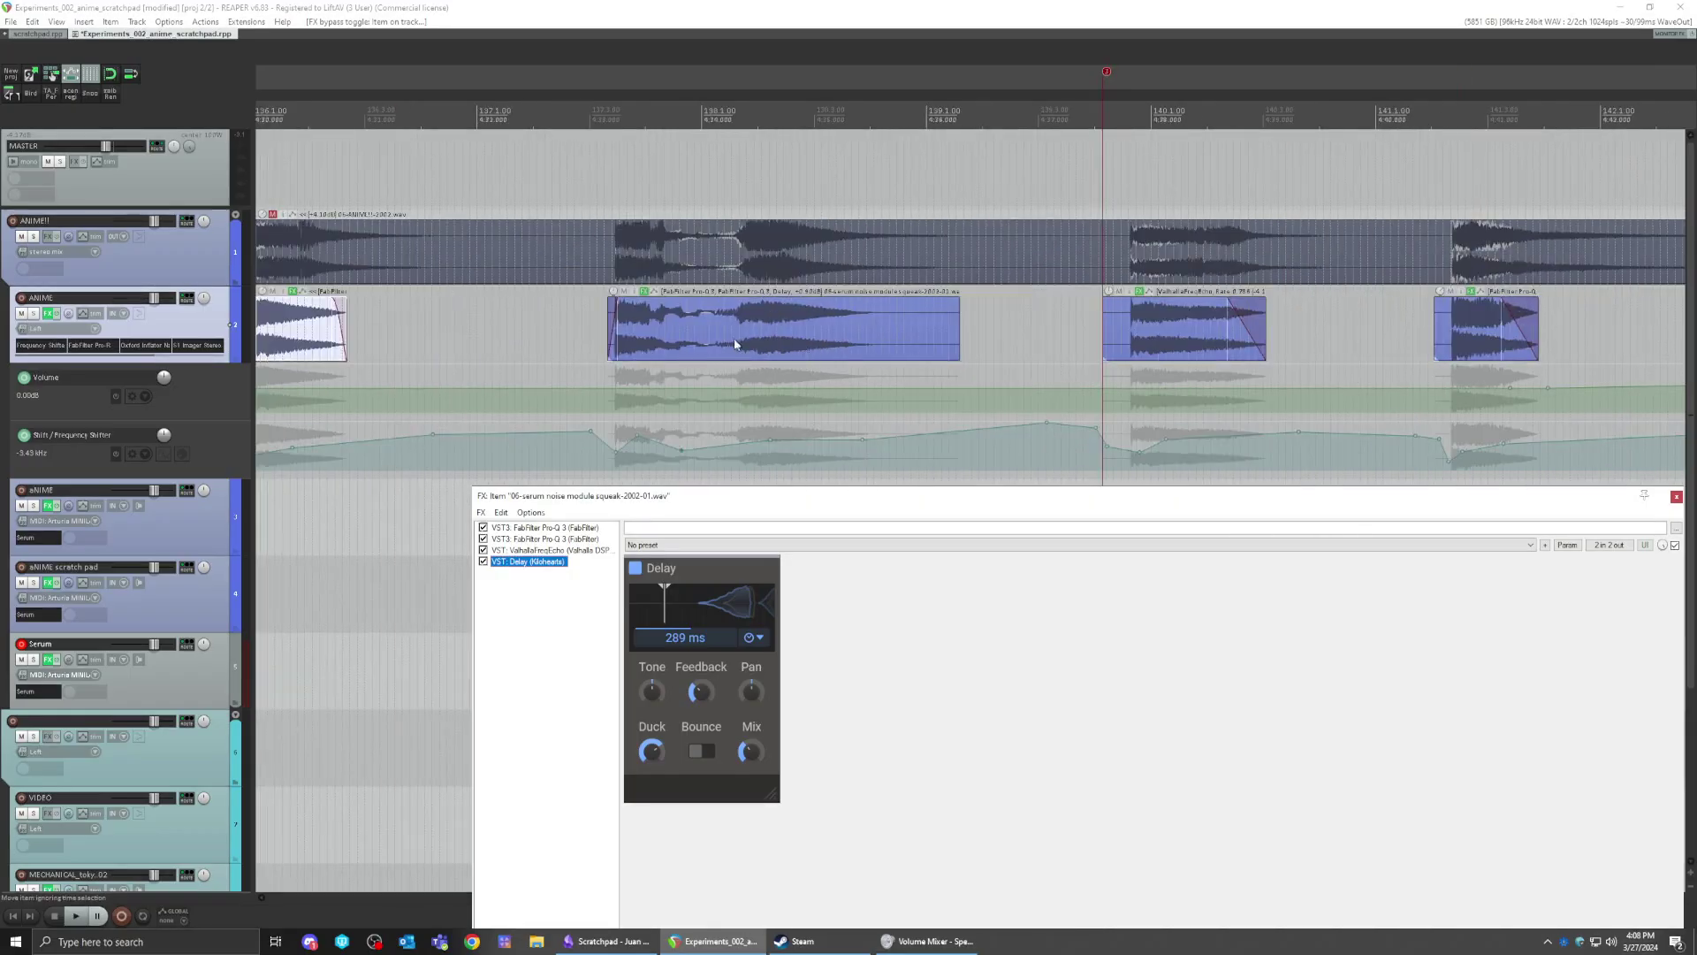
left_click(738, 345)
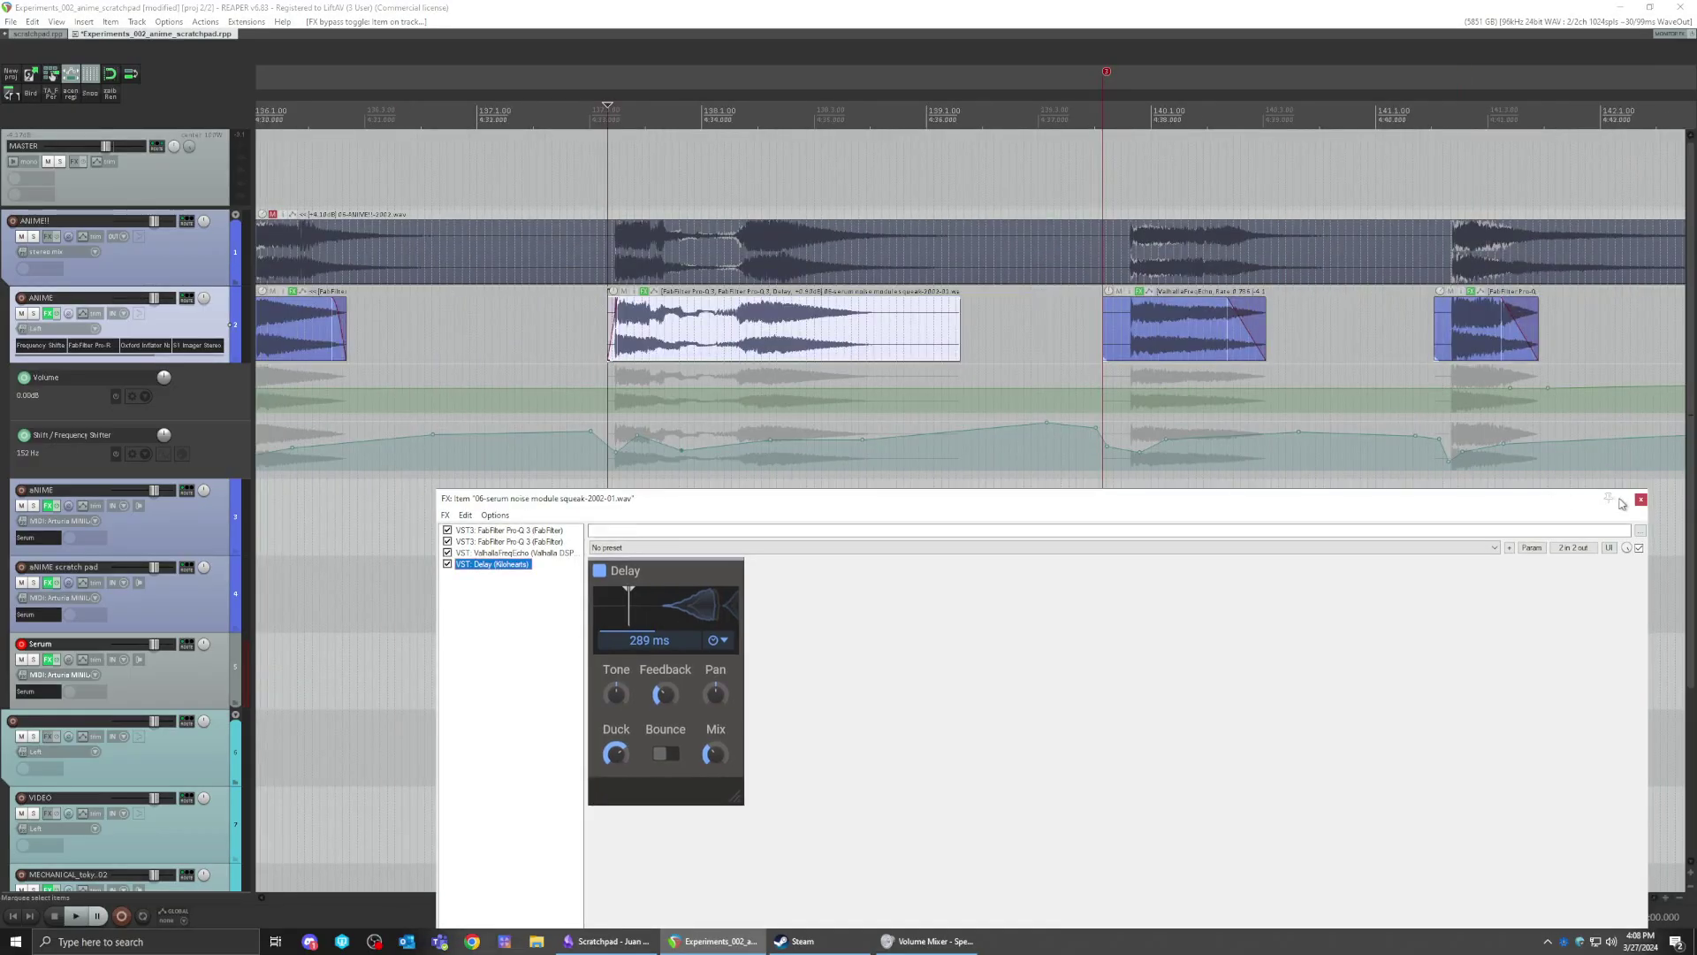
left_click(1676, 496)
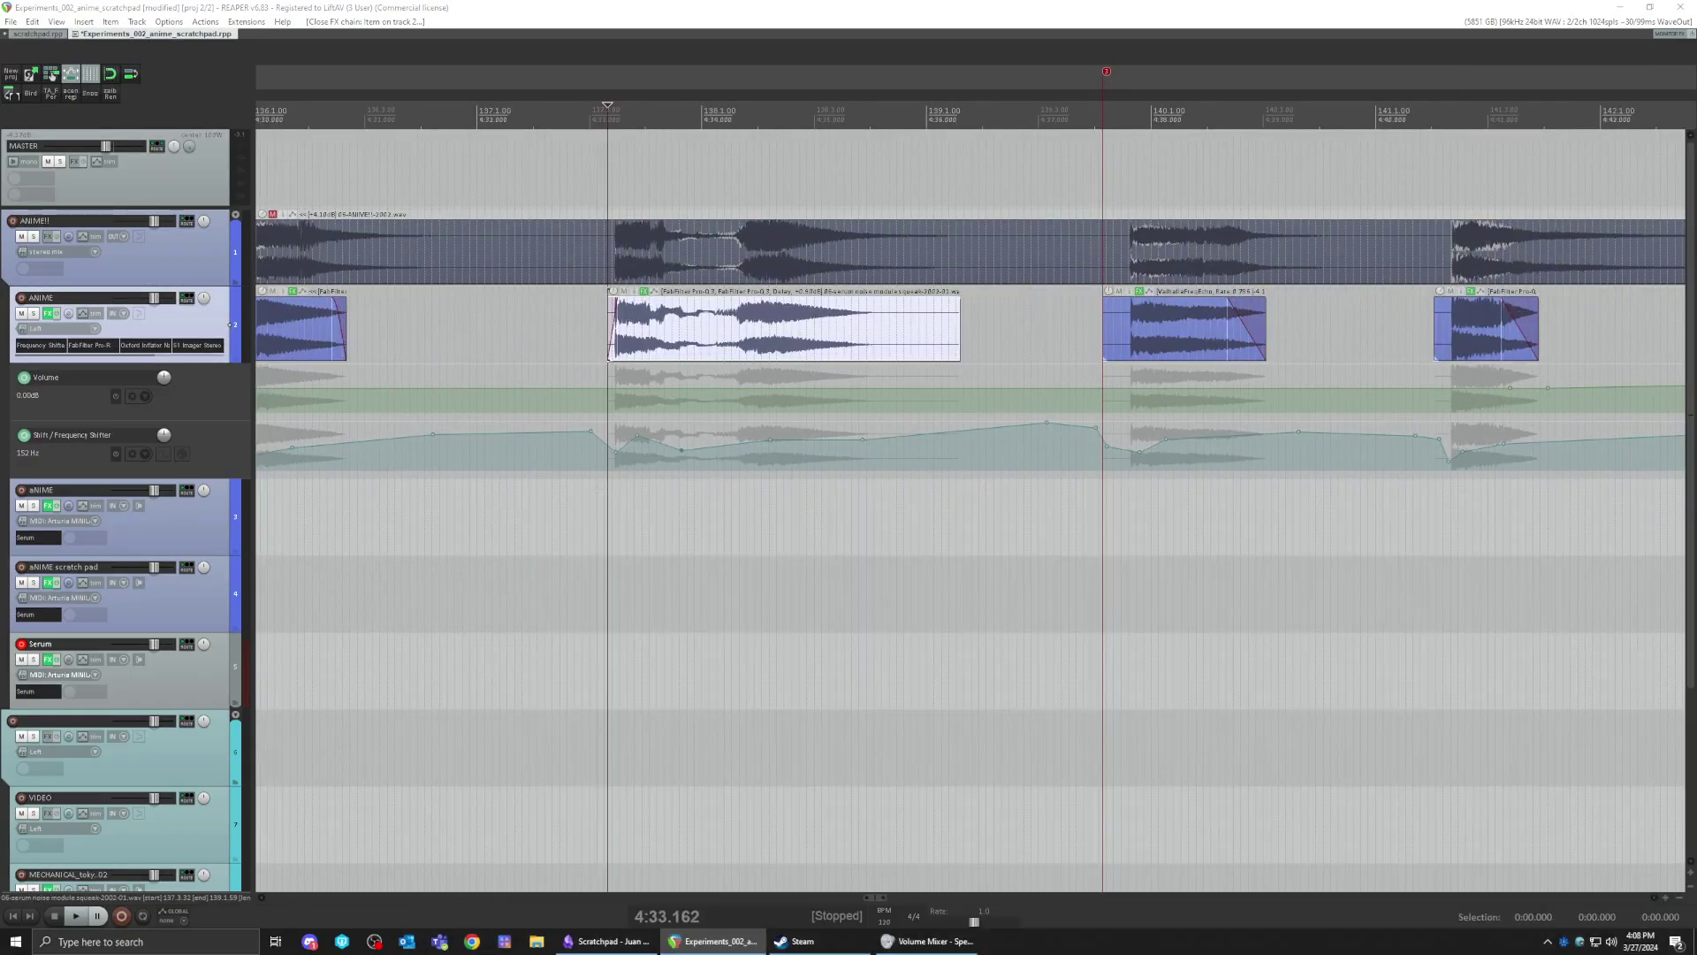
left_click(644, 291)
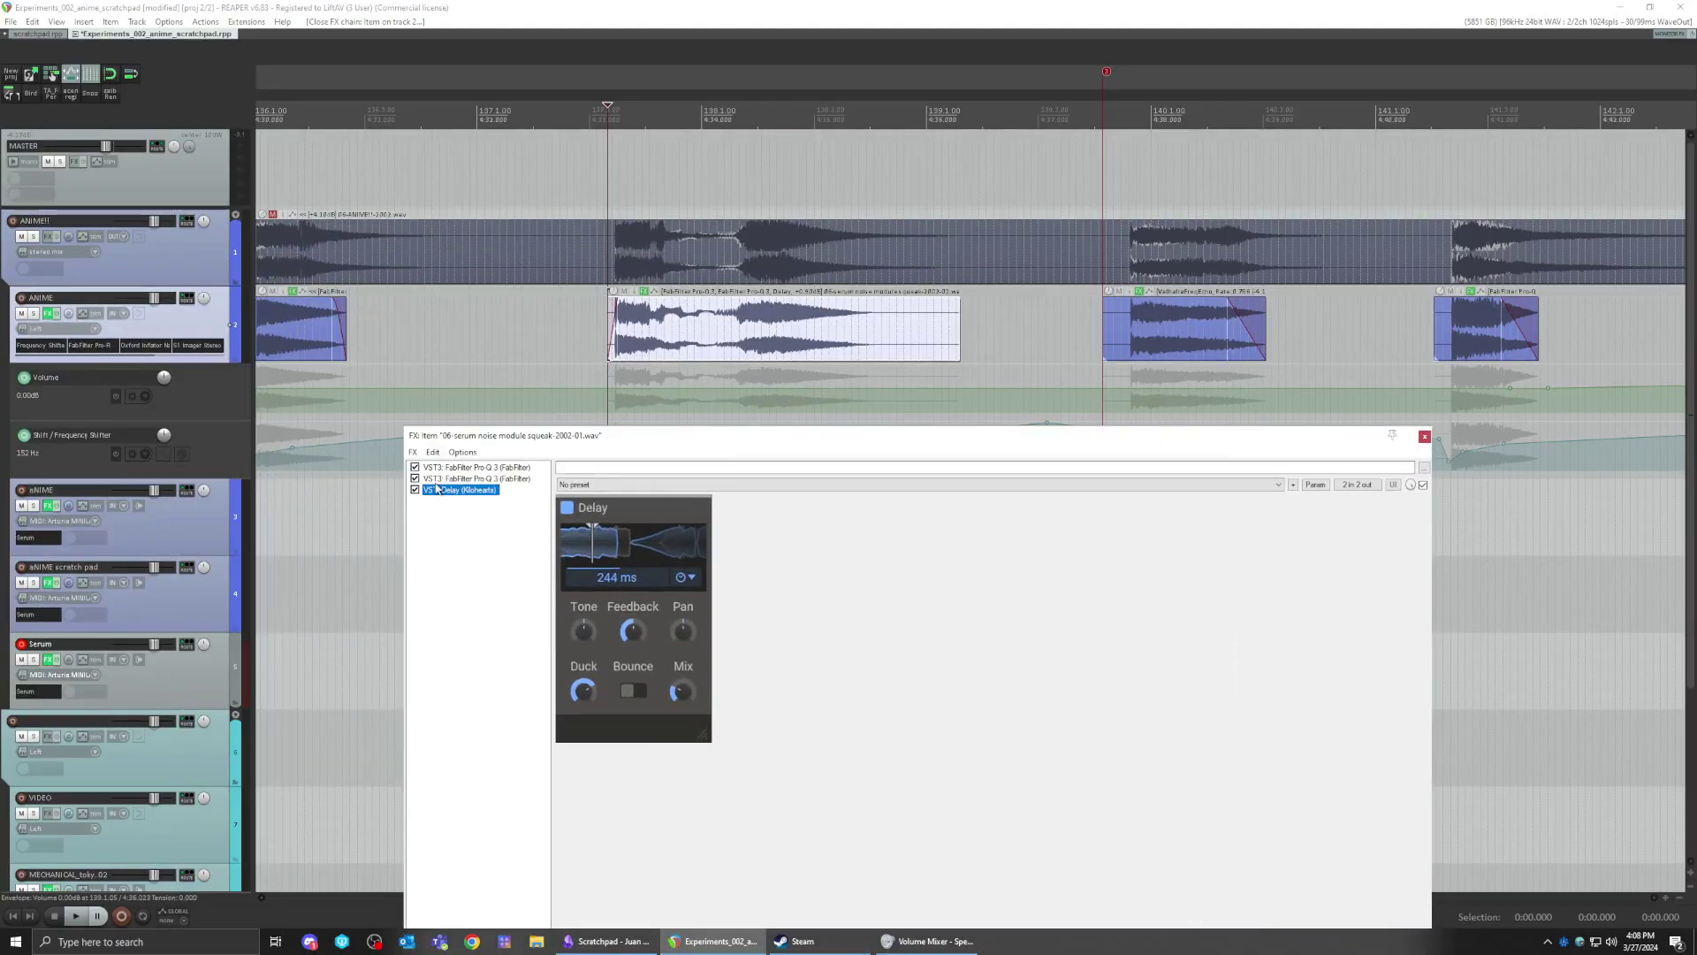
key("space")
left_click(473, 467)
left_click_drag(767, 260, 849, 462)
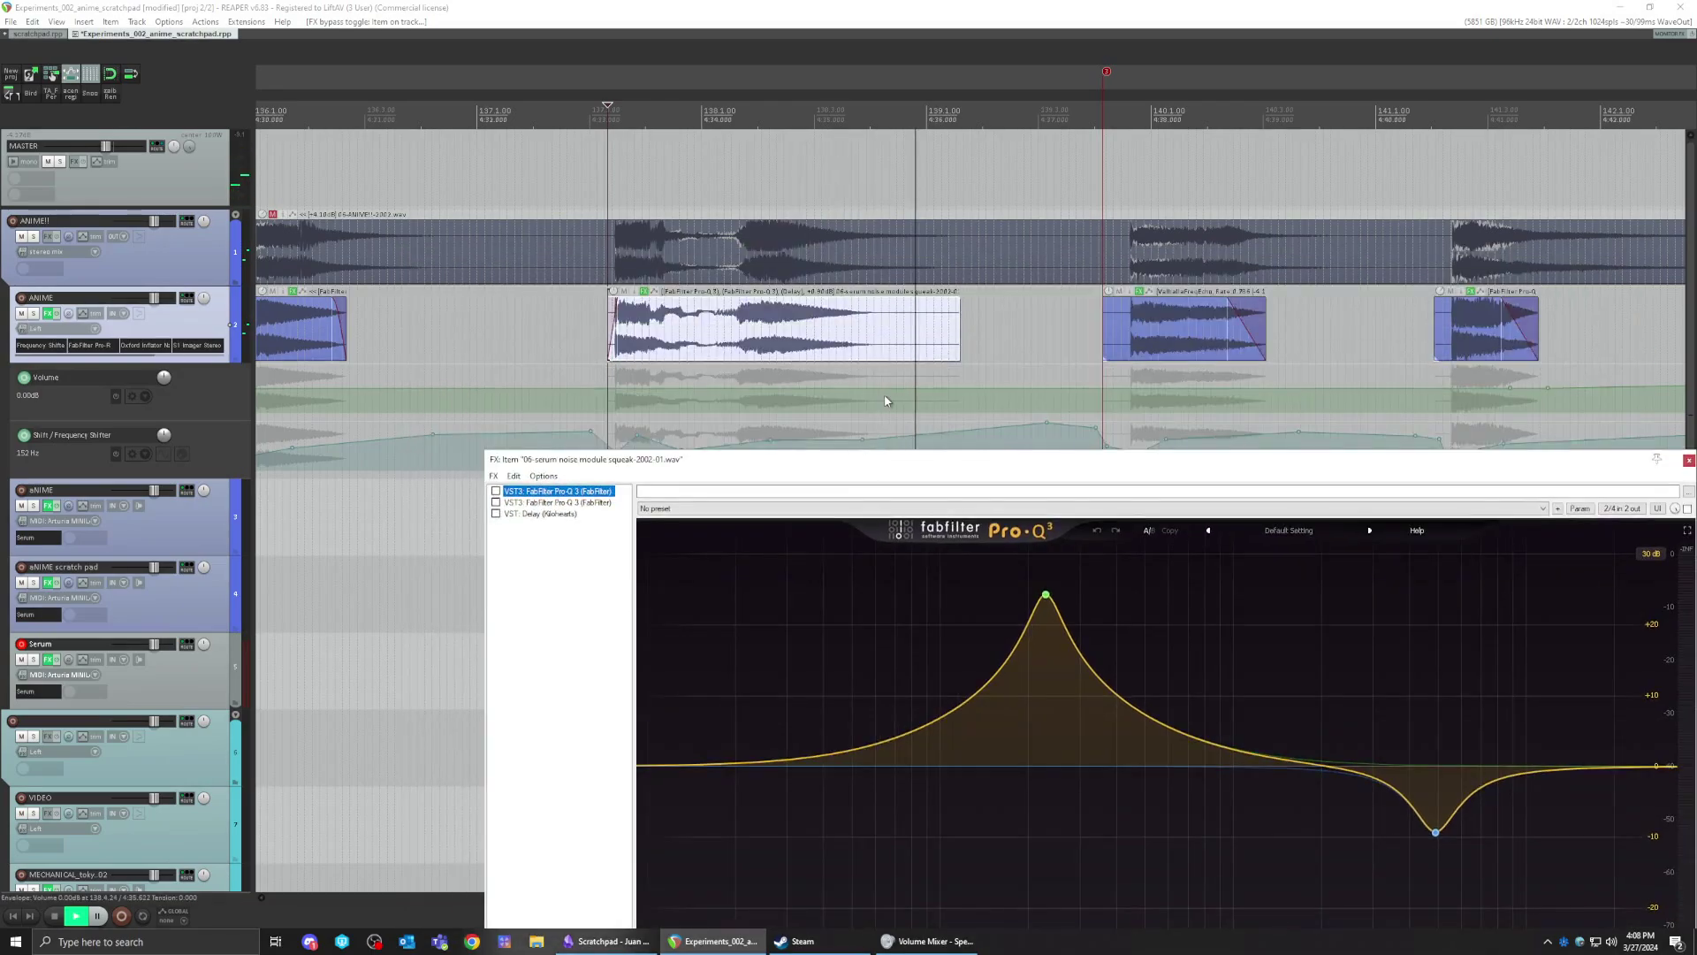
- Play the 4:33 clip with both Pro-Q 3 instances and the Delay bypassed
left_click(819, 355)
key("space")
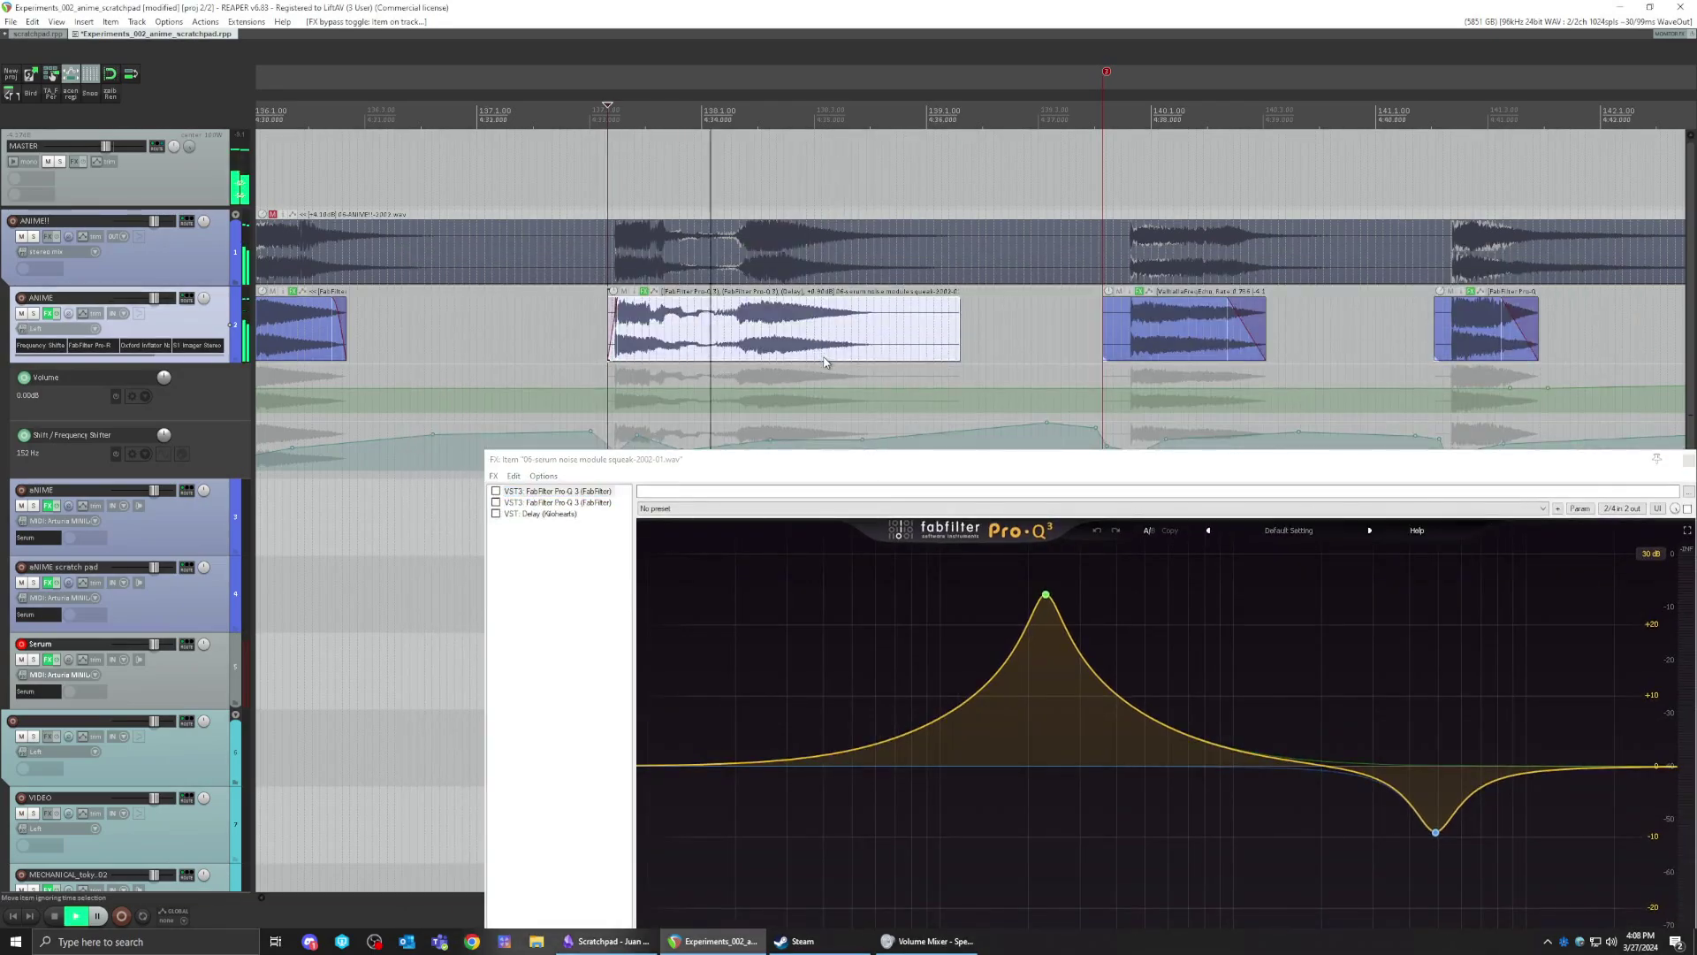
key("space")
- Re-enable both Pro-Q 3 instances on the 4:33 clip and play it, then re-enable the Delay and play it again
left_click(496, 492)
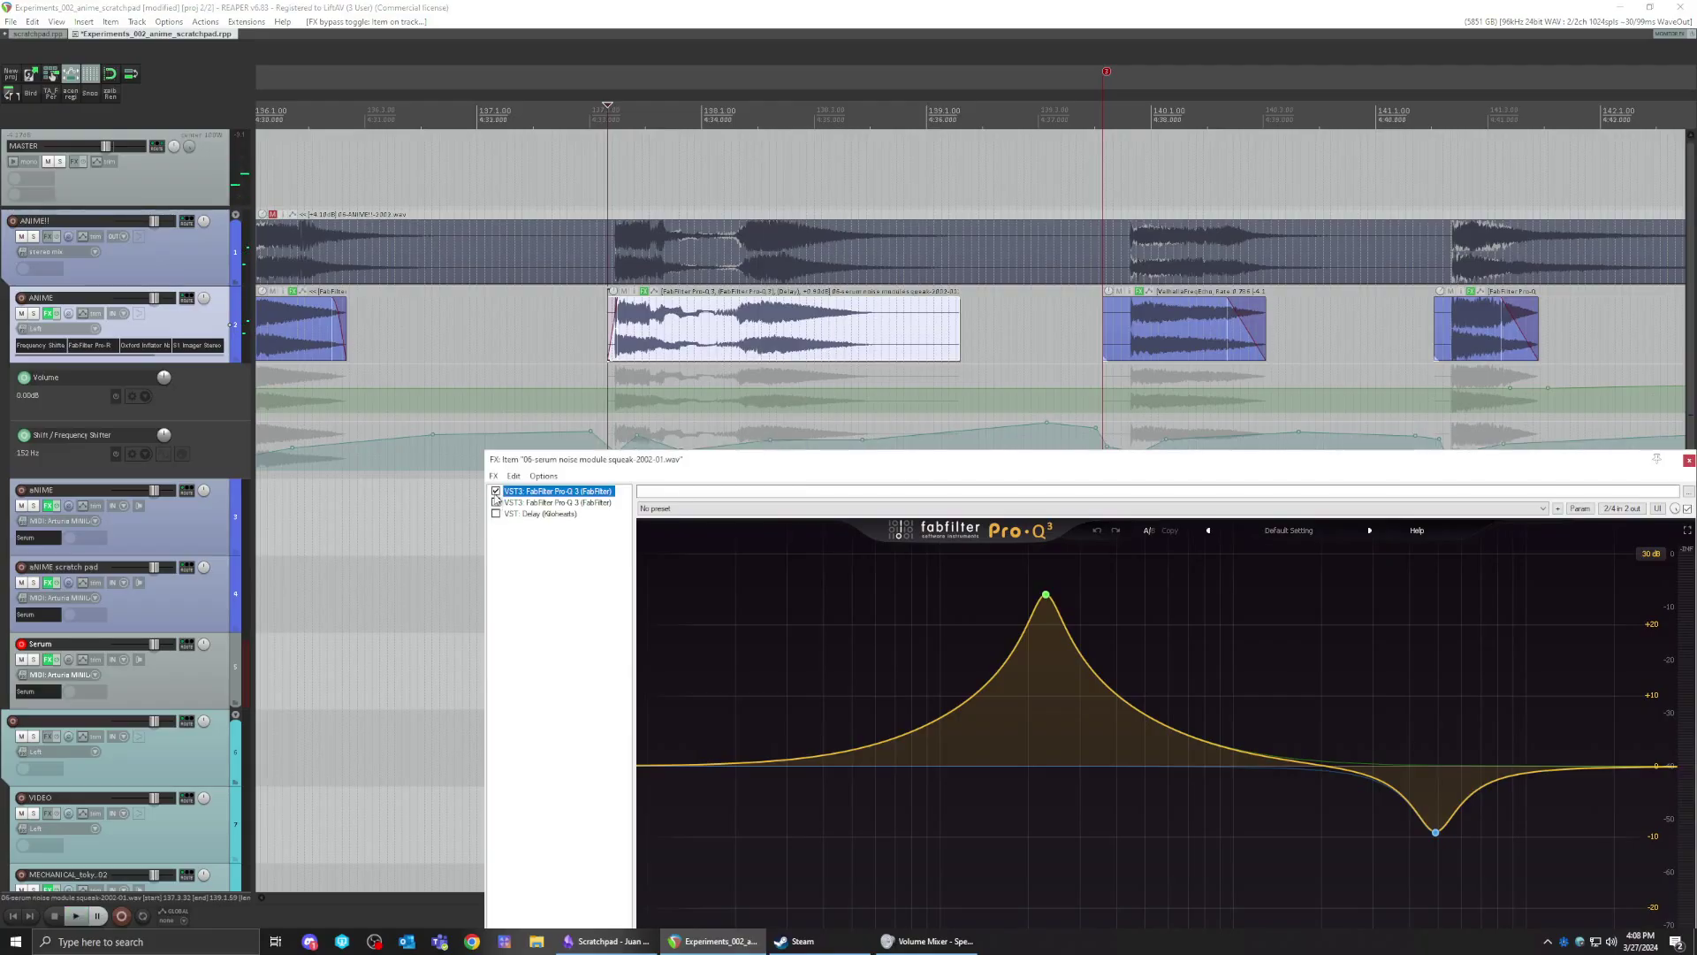
left_click(545, 502)
key("space")
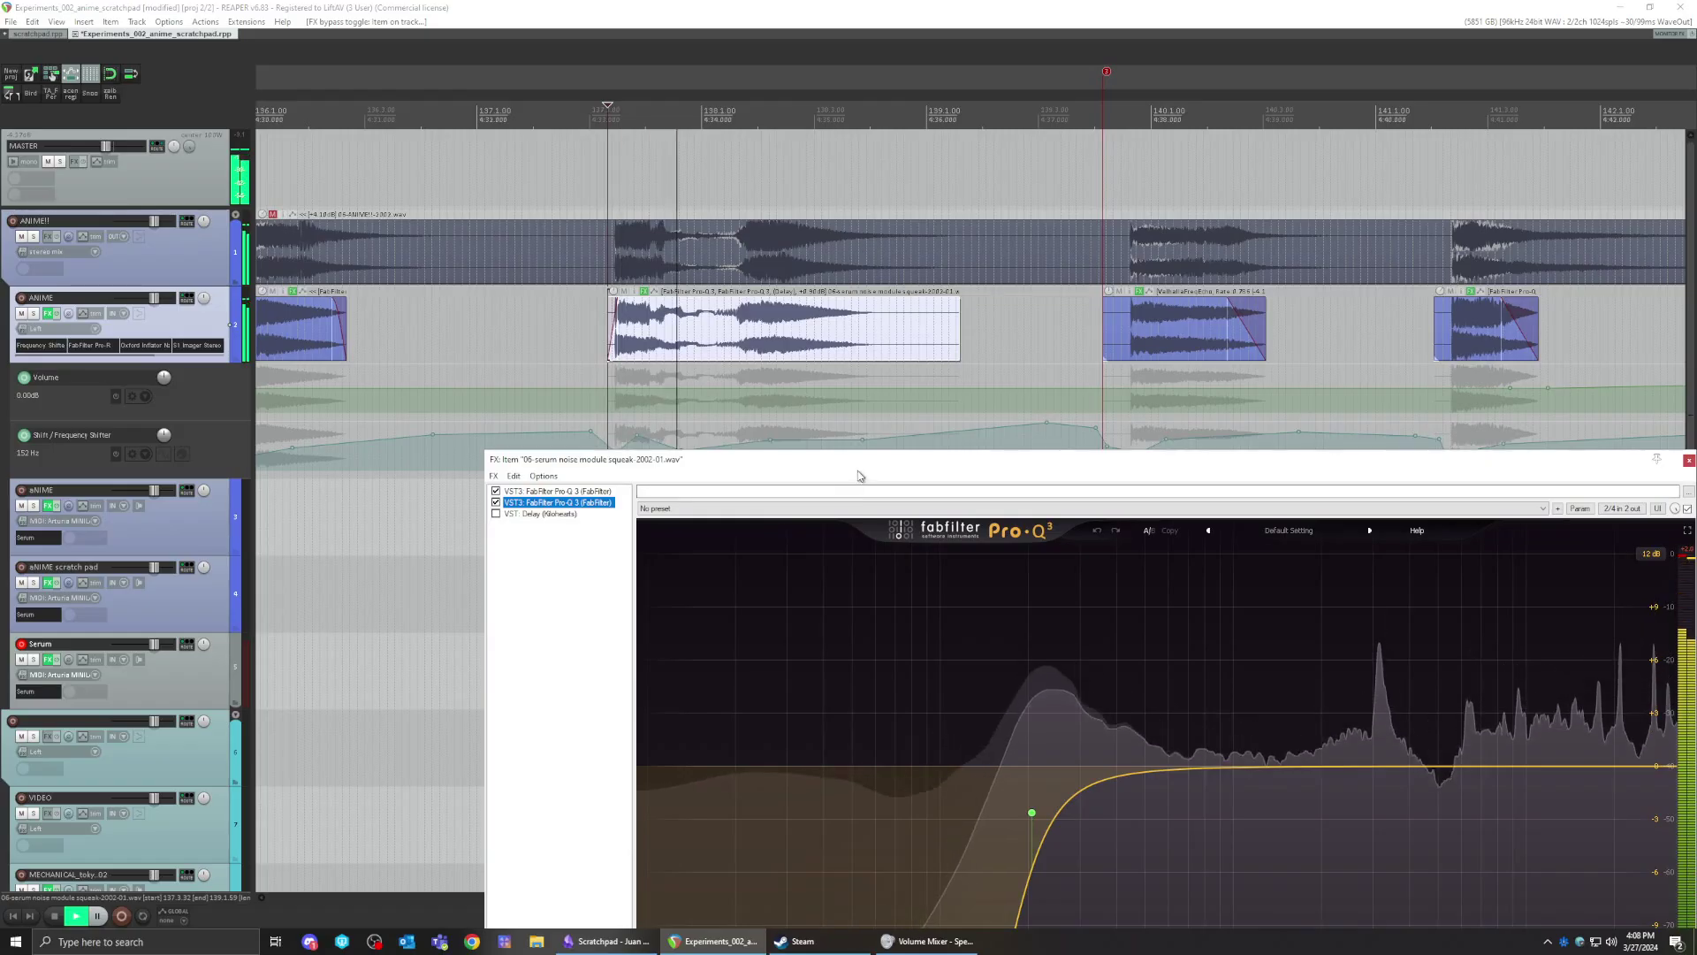
left_click(531, 514)
key("space")
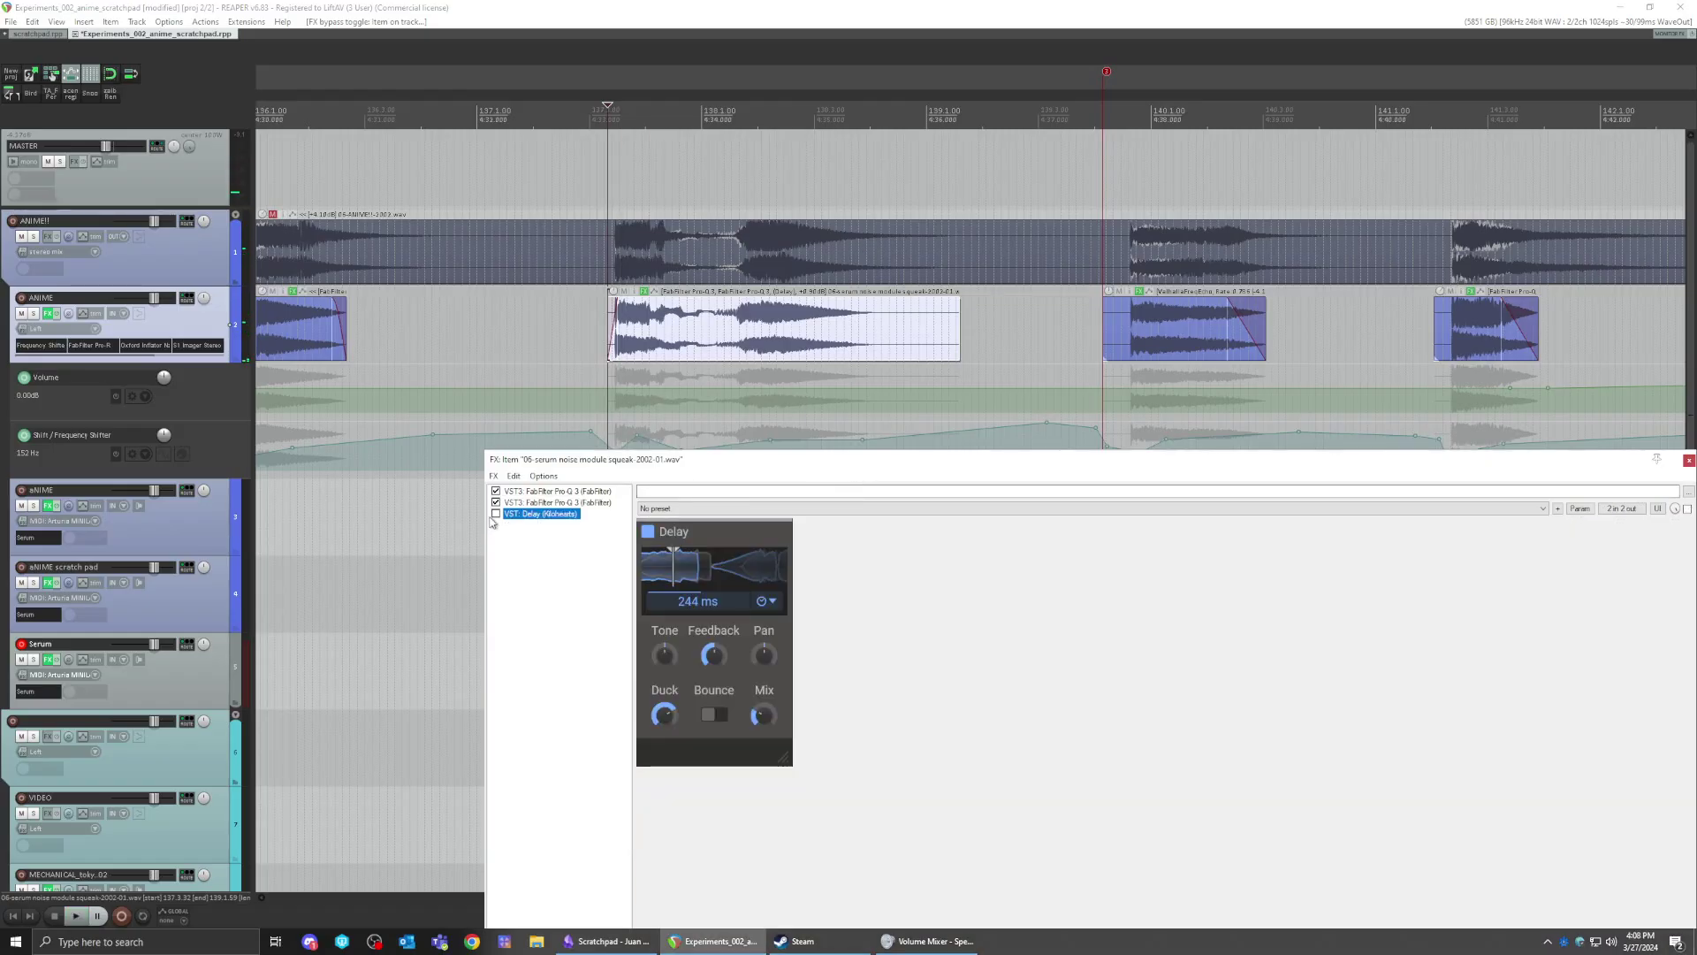
key("space")
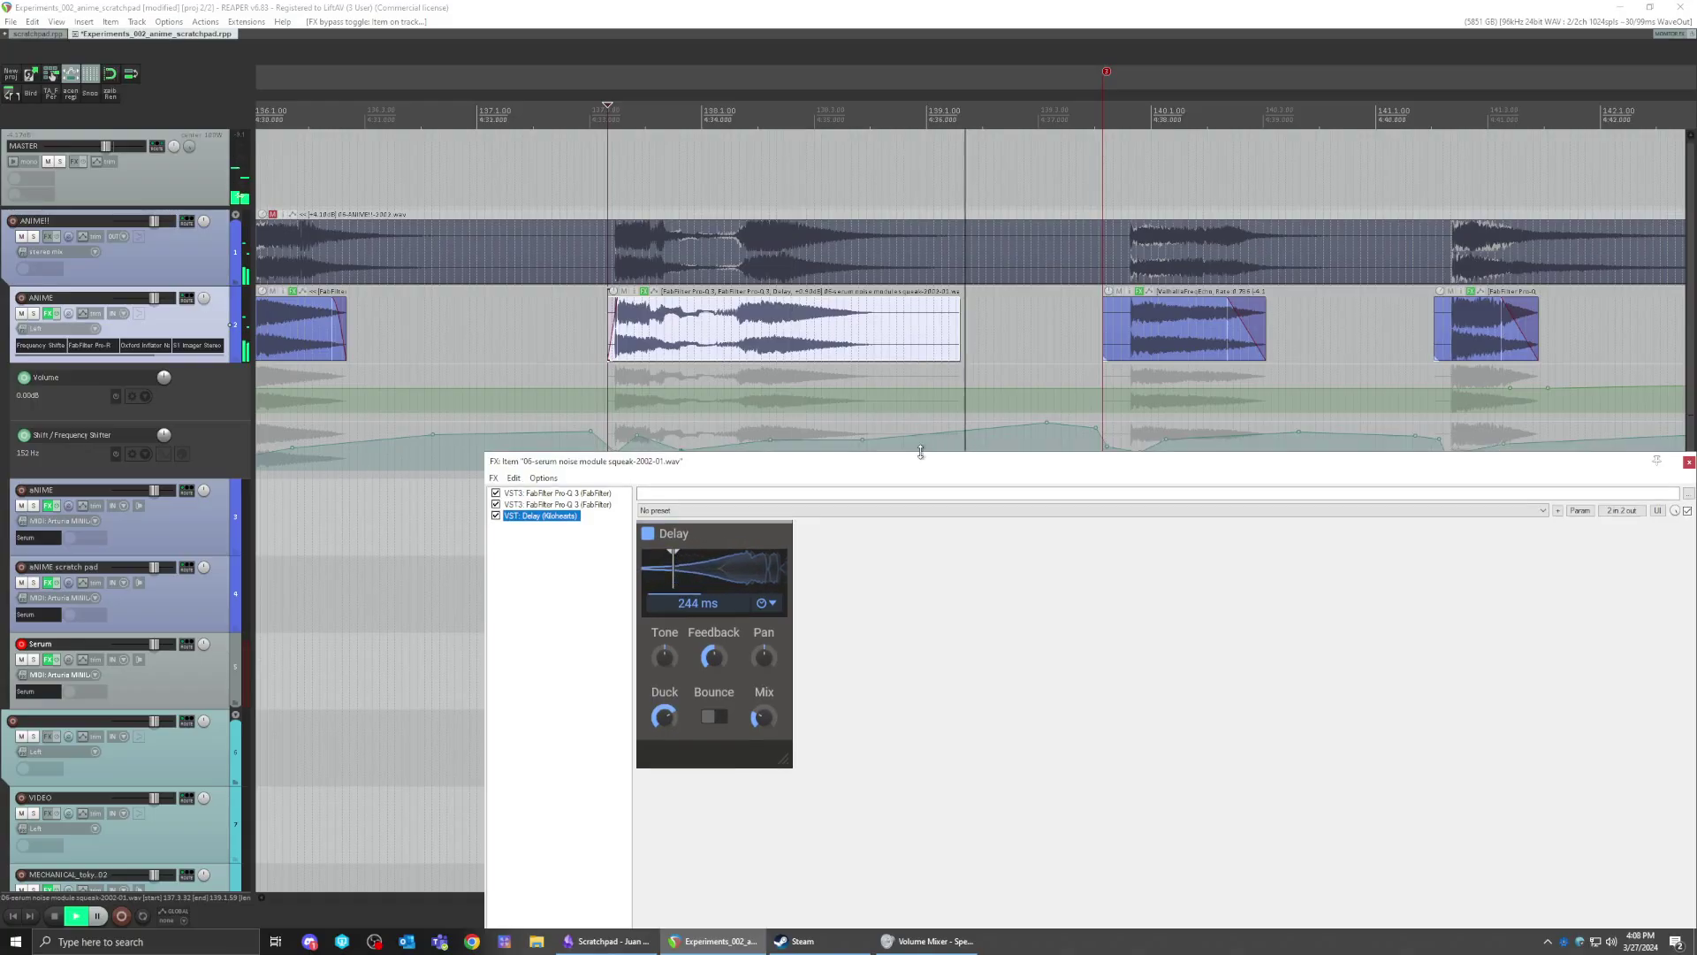
- Close the 4:33 clip's effects window and slightly raise the Frequency Shifter's Shift envelope point near 4:33.8
left_click_drag(928, 458, 744, 451)
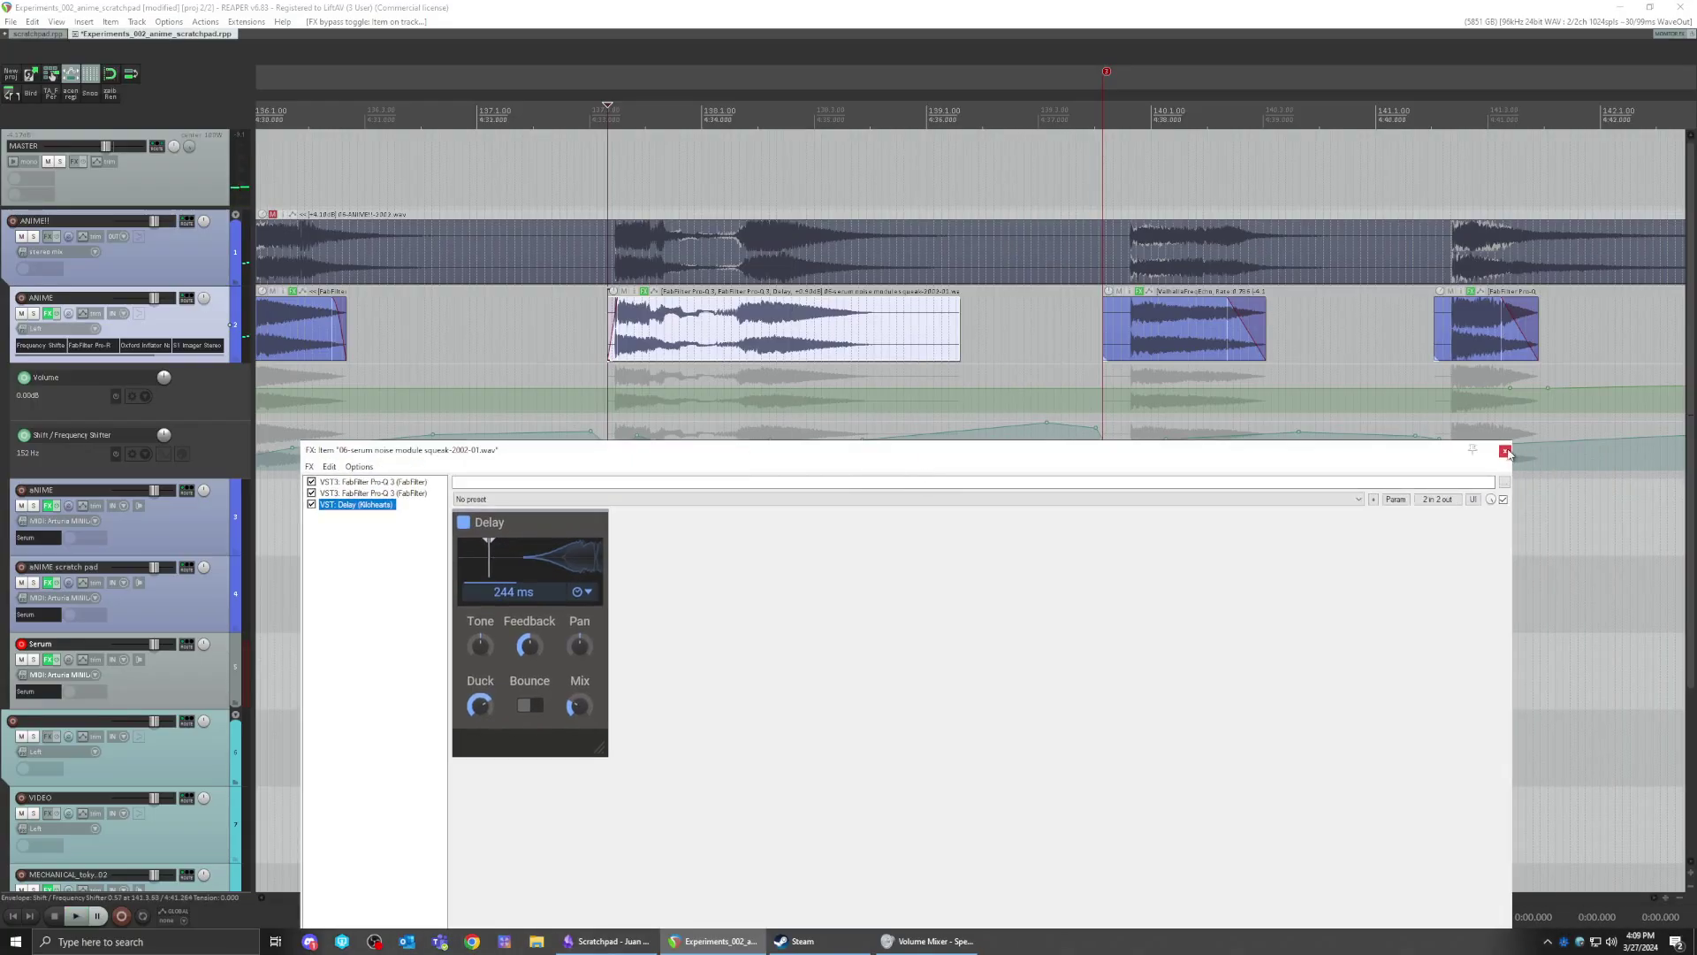
left_click(1505, 452)
left_click(684, 449)
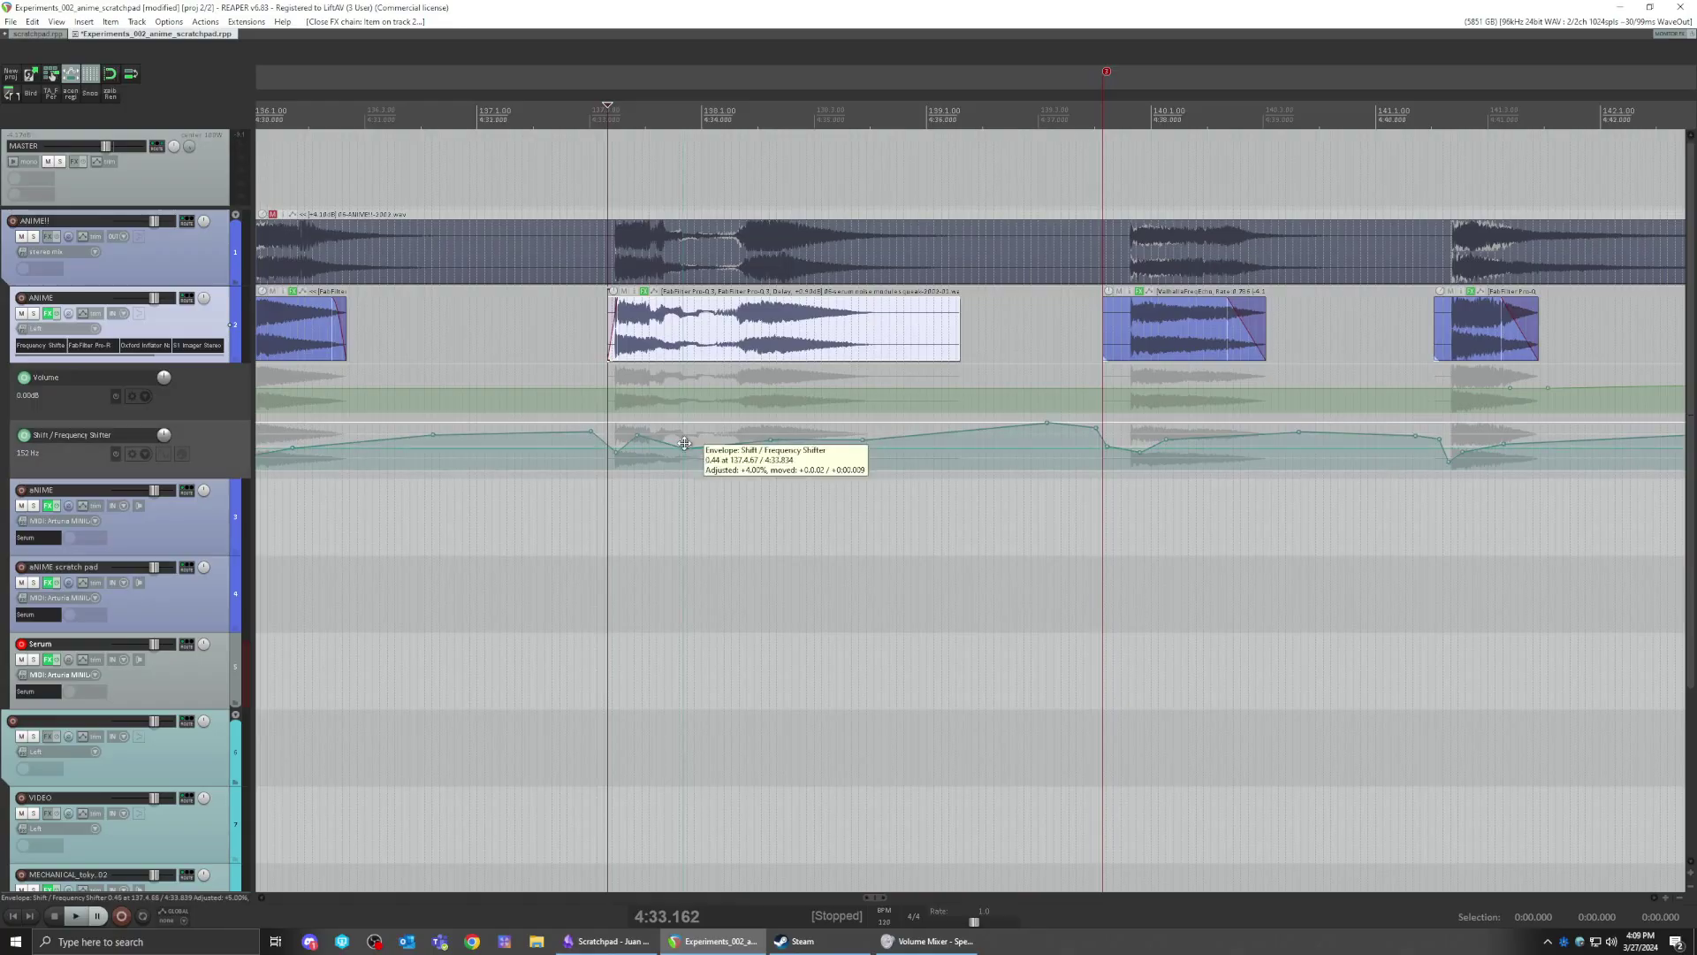
- Play the 4:37 clip, move the Shift envelope point near its end slightly earlier and higher, and view the clip's ValhallaFreqEcho settings
left_click(1172, 354)
key("space")
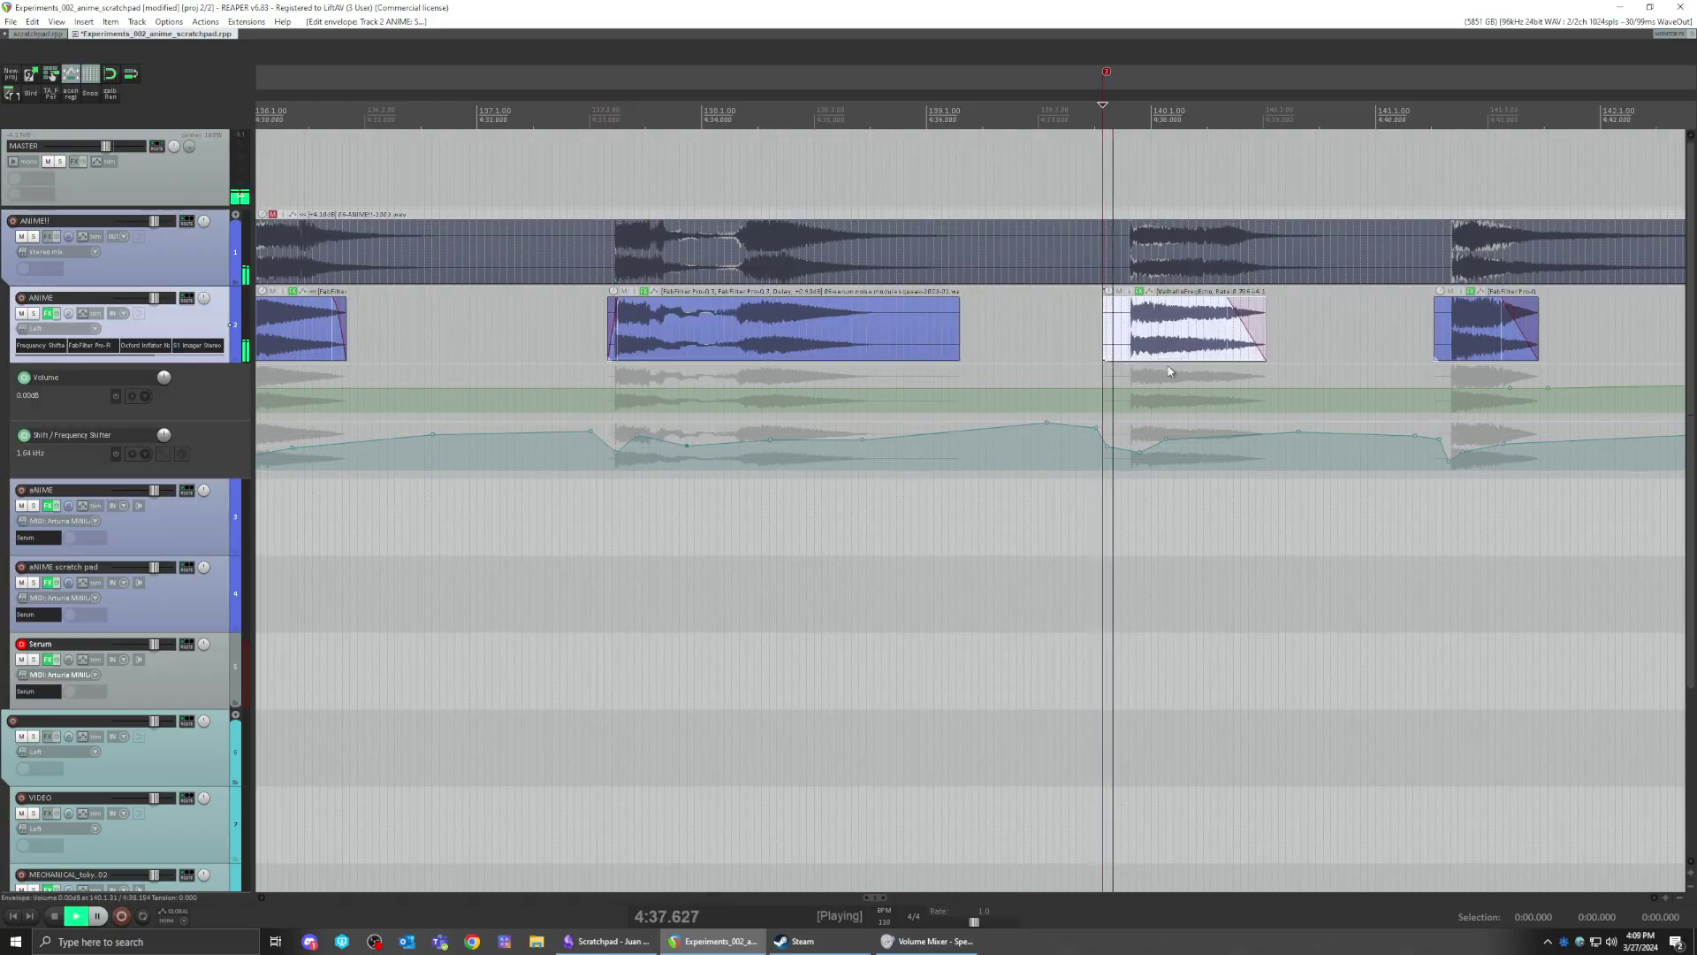
left_click_drag(1172, 369, 815, 380)
key("space")
left_click_drag(942, 431, 916, 427)
key("space")
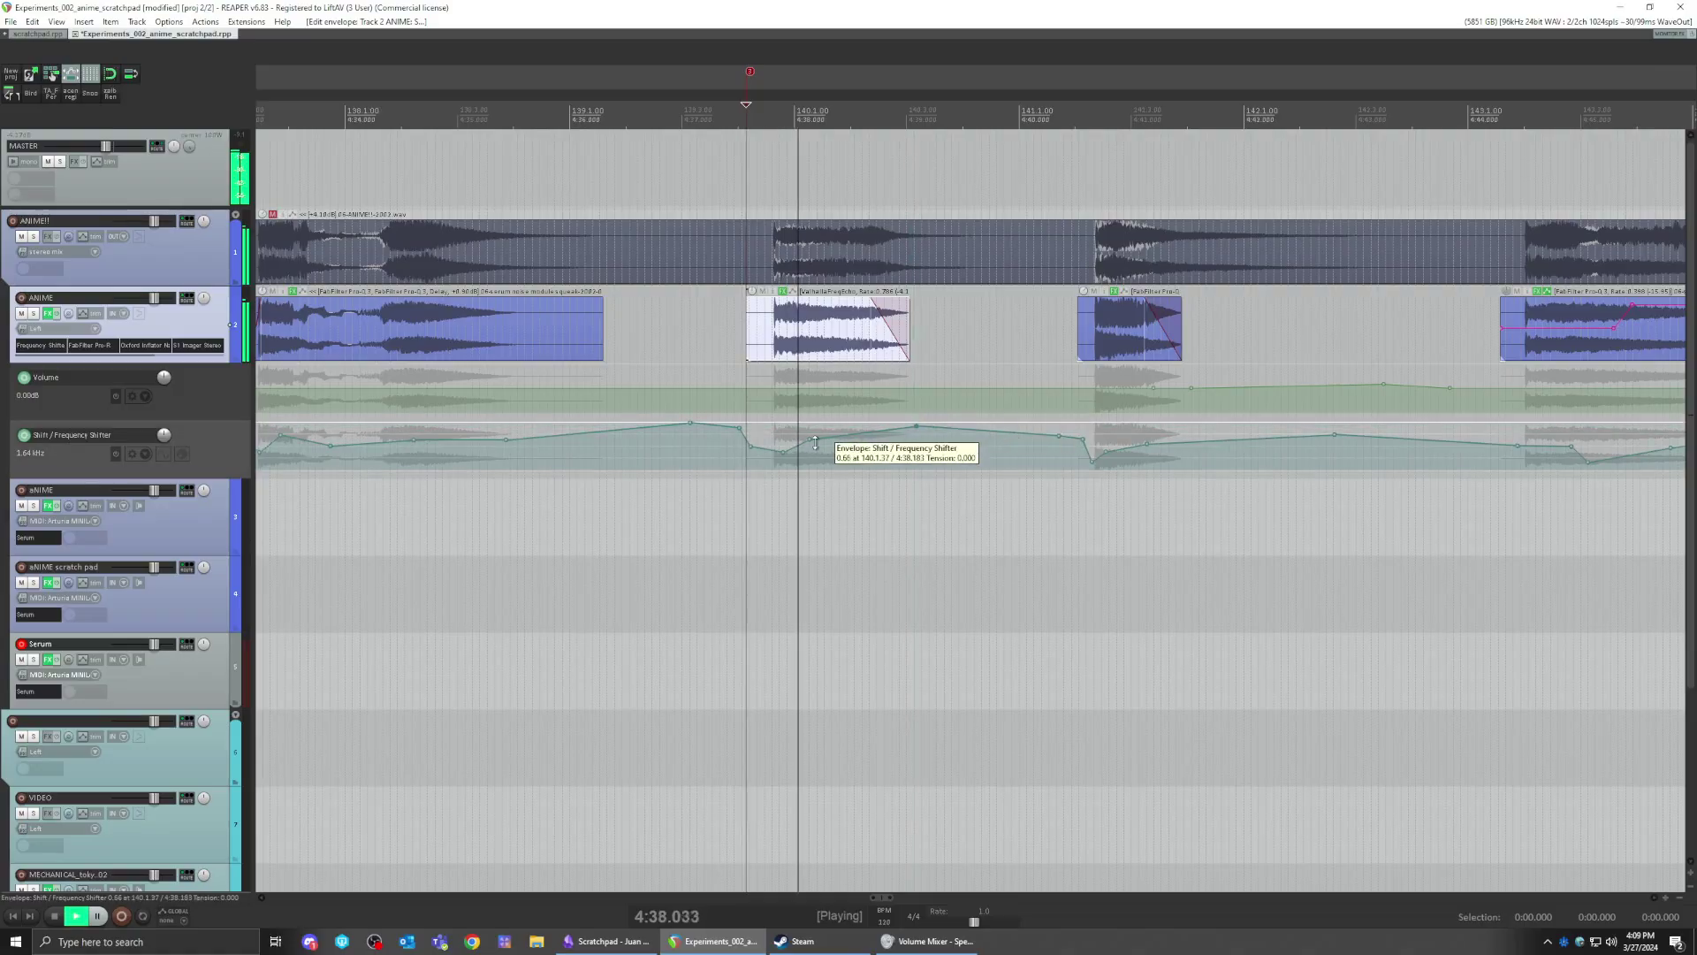
key("space")
left_click(785, 291)
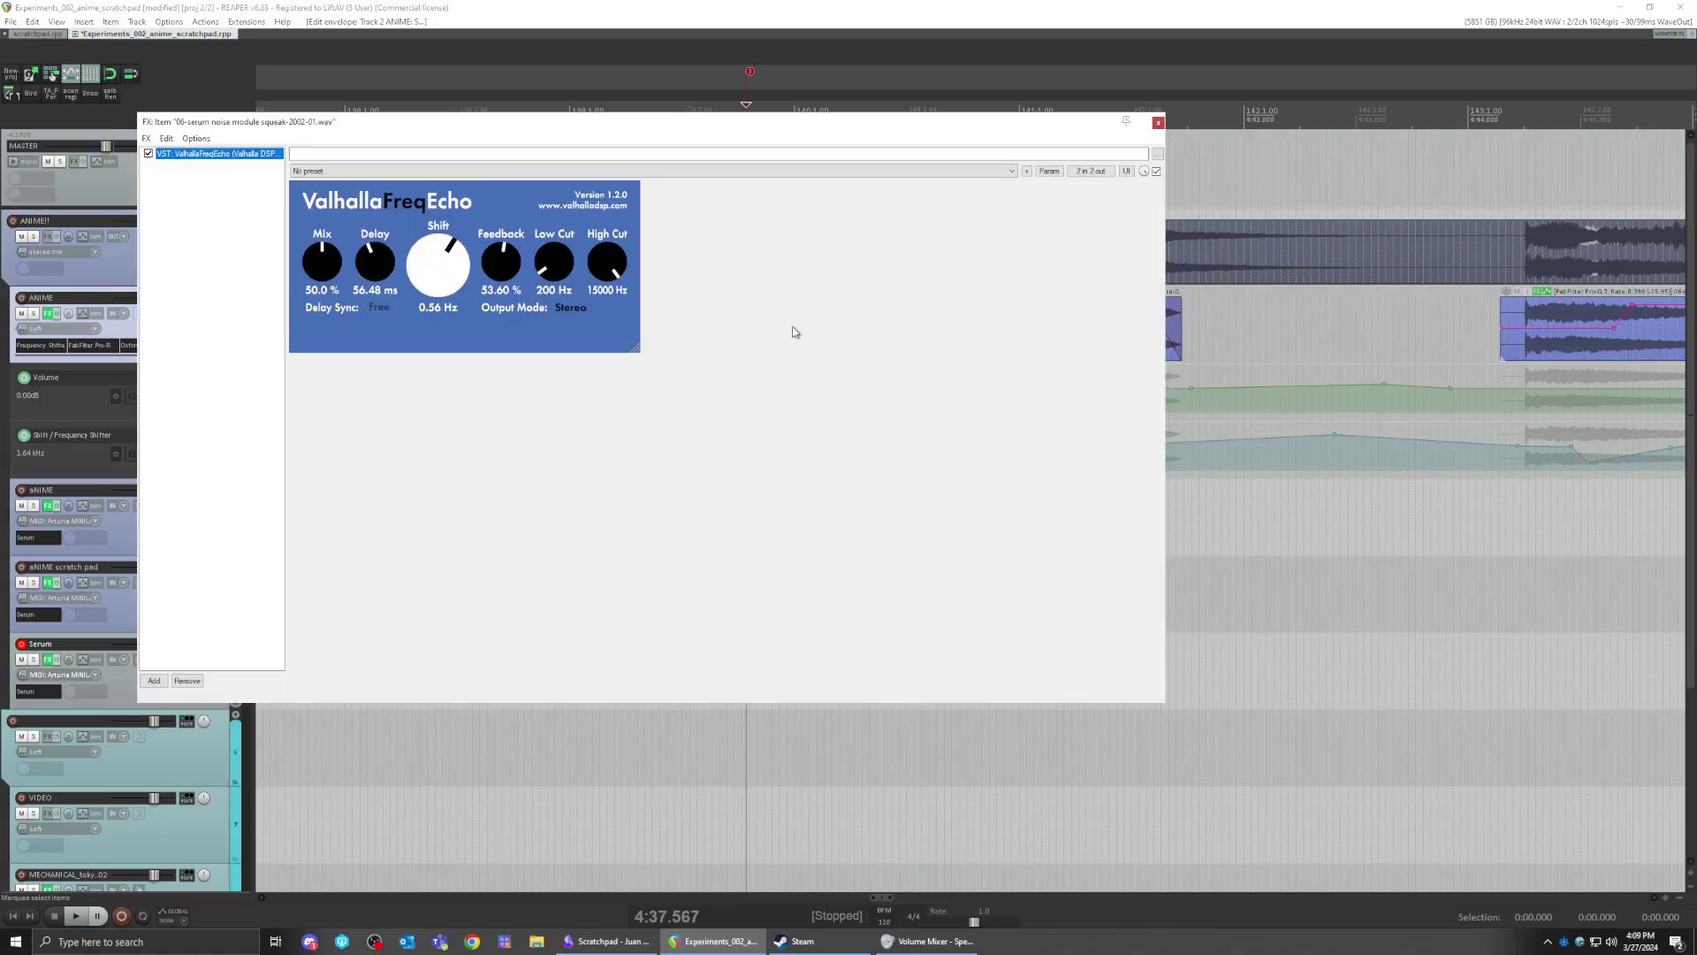
left_click(1158, 122)
- Open the effects chain of the clip at 4:40 and examine its Pro-Q 3, Disperser, ValhallaFreqEcho and Delay settings
left_click(1119, 342)
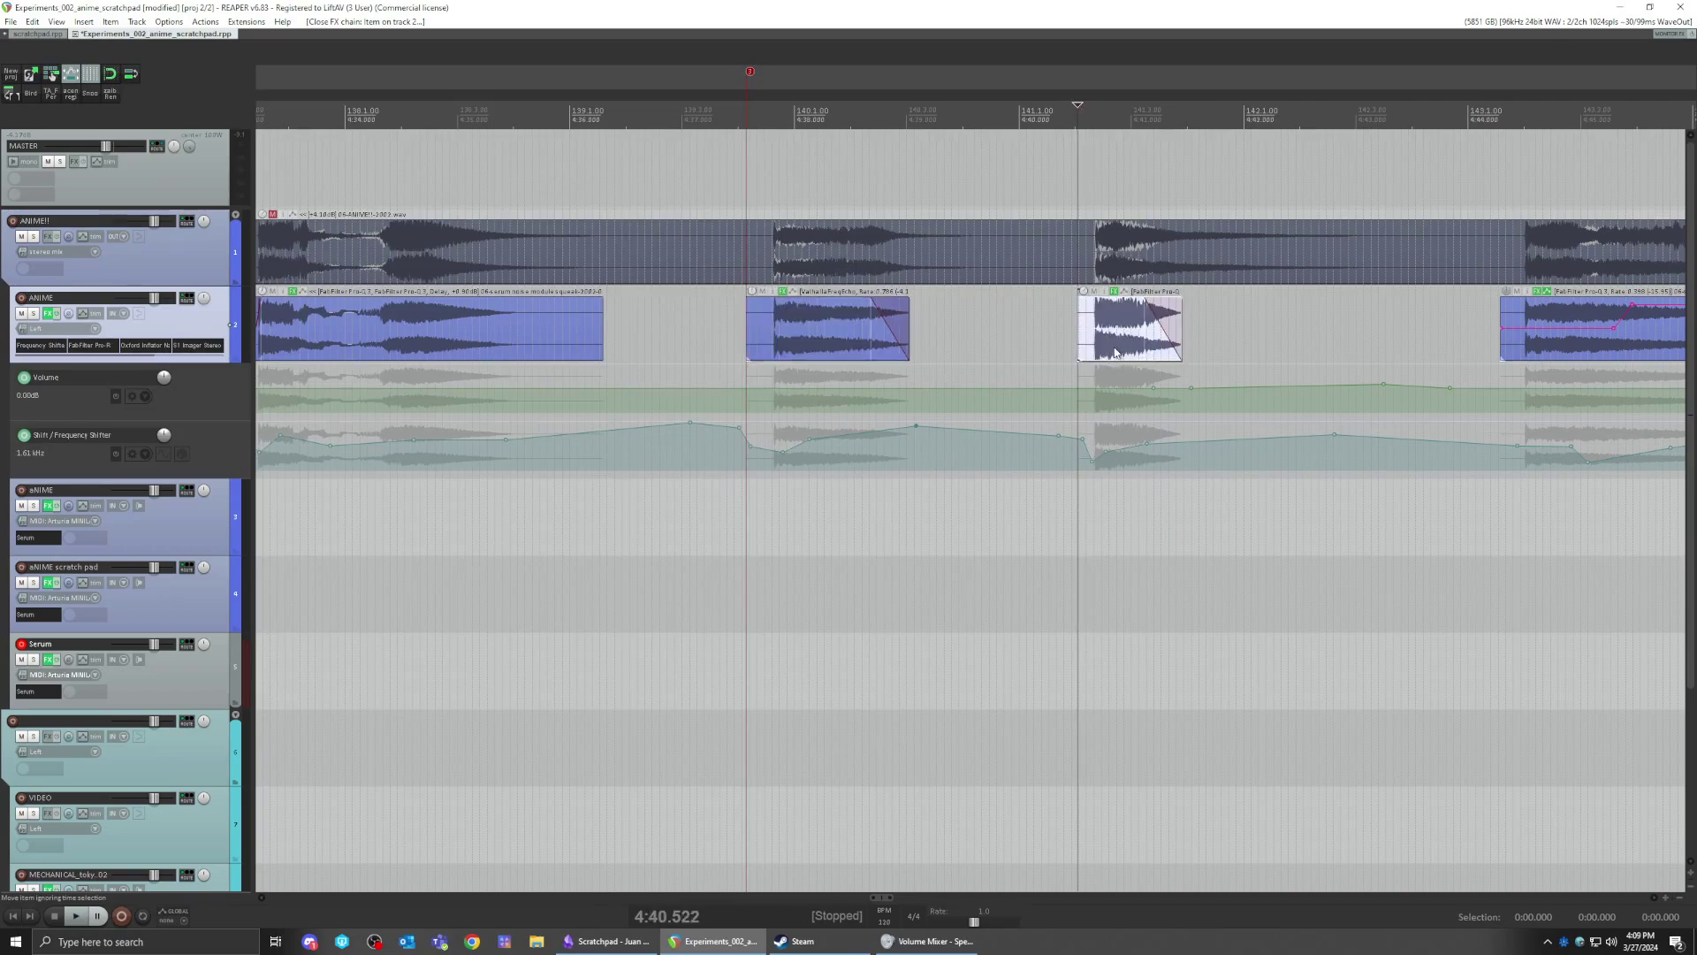
scroll(996, 353, "up", 3)
left_click(1008, 292)
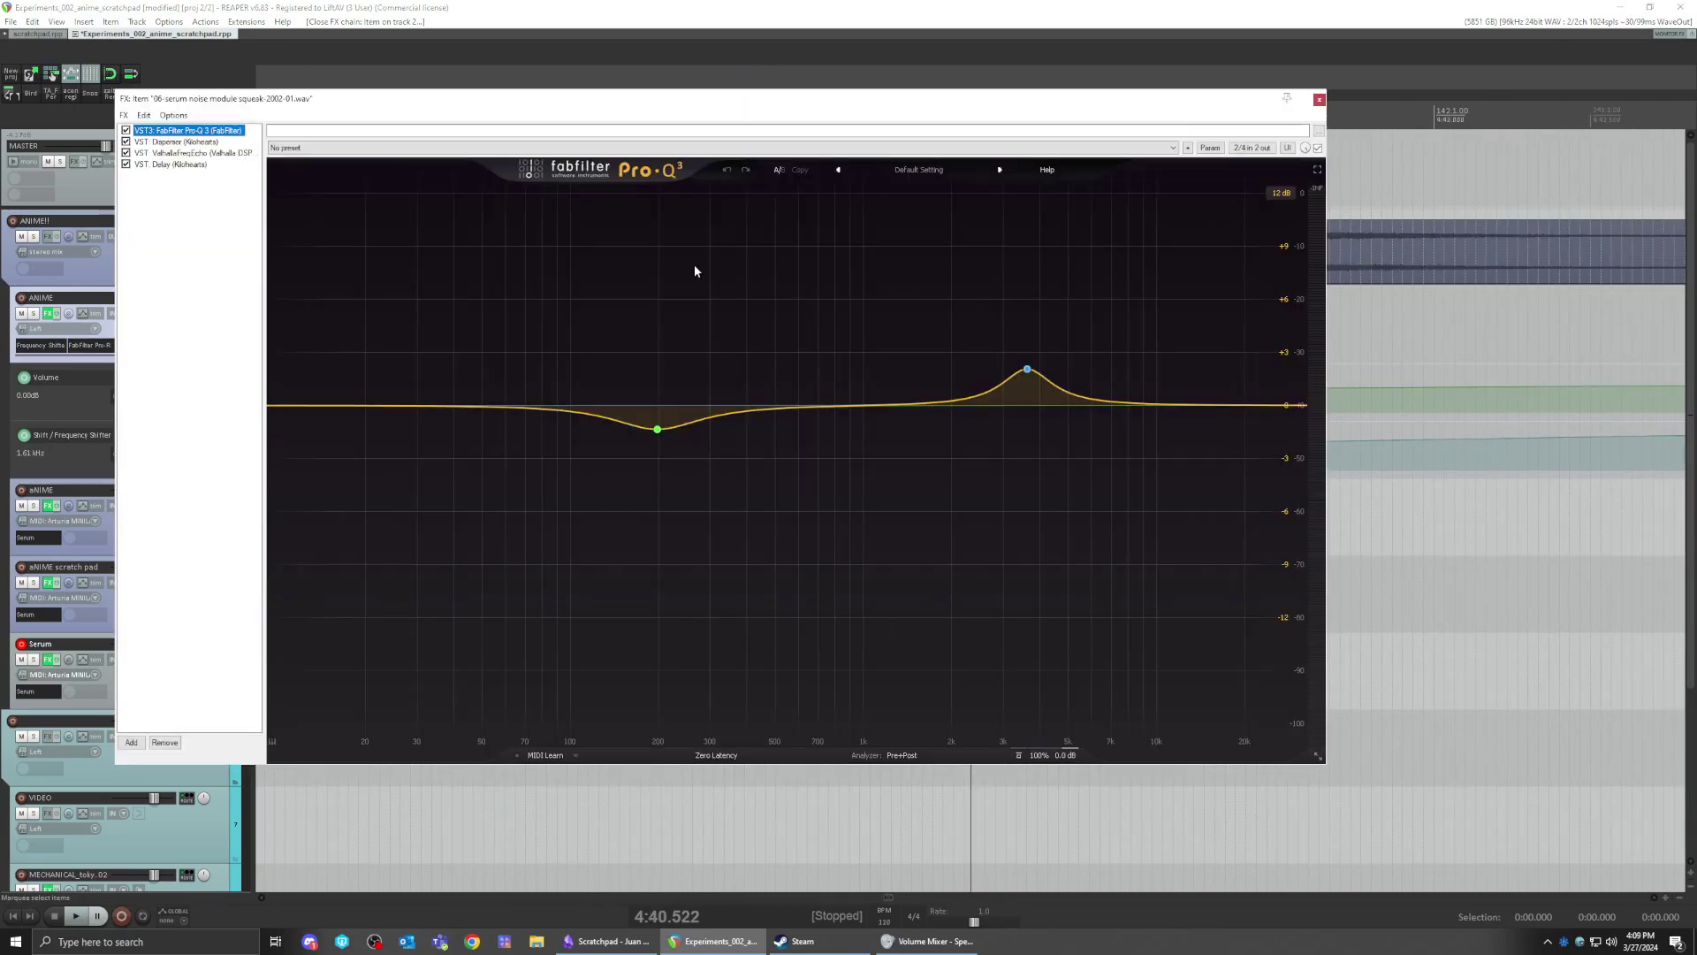
left_click_drag(607, 106, 937, 487)
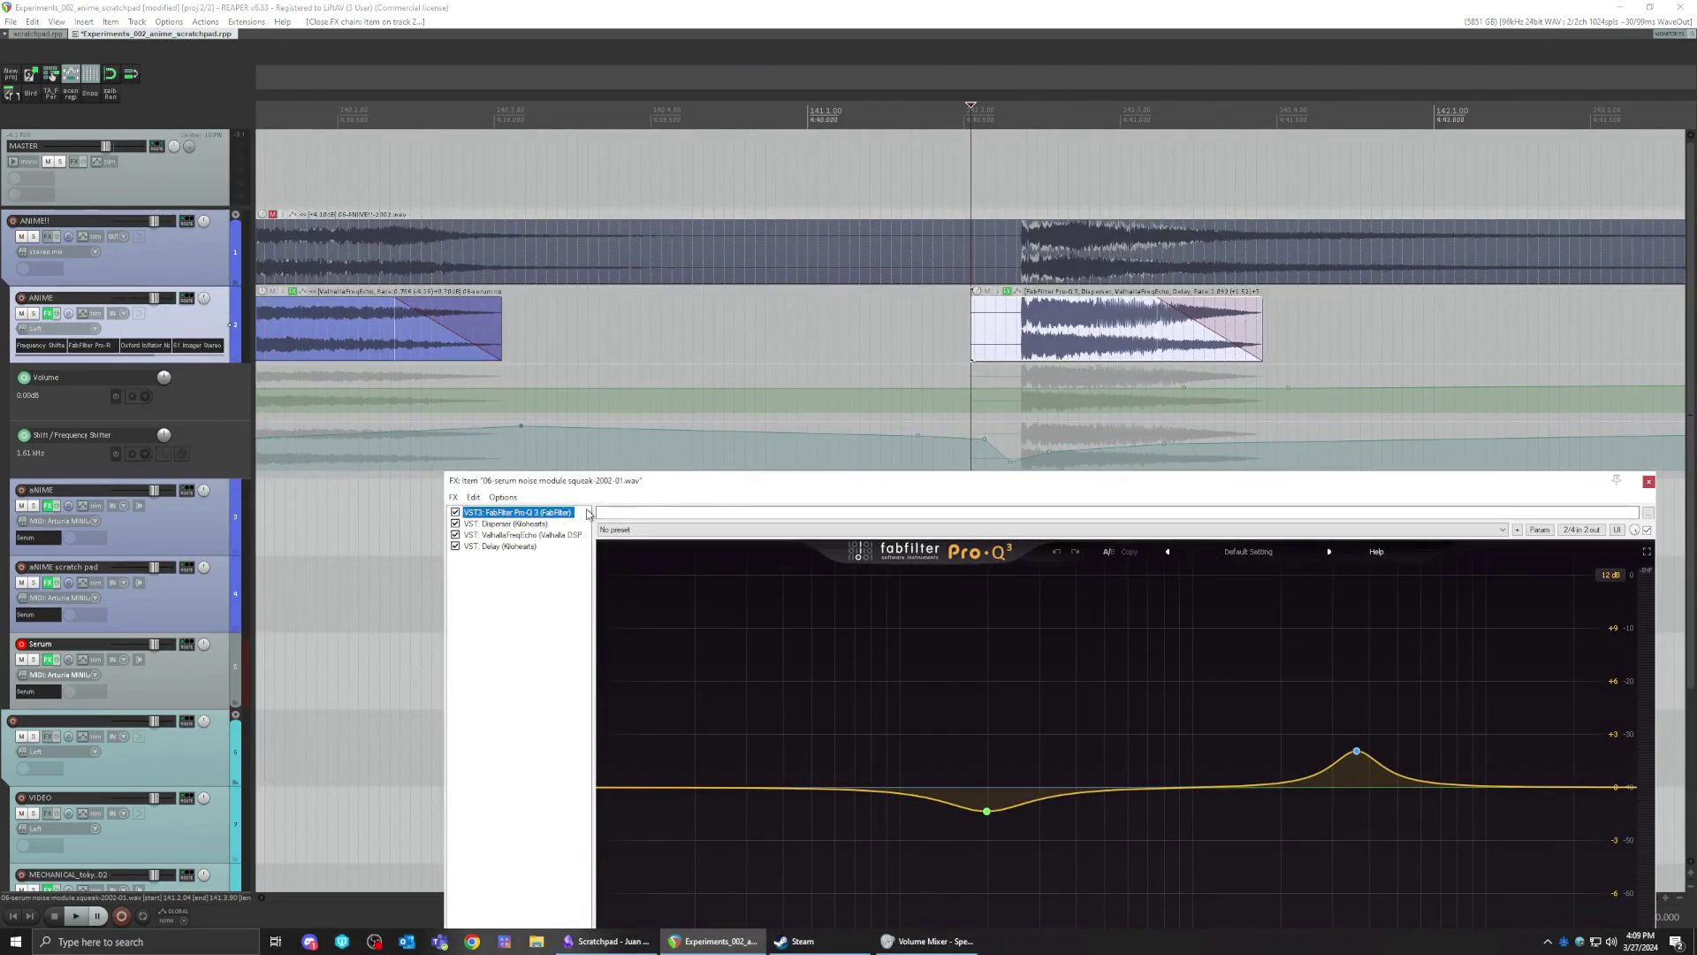
left_click(502, 527)
left_click(506, 537)
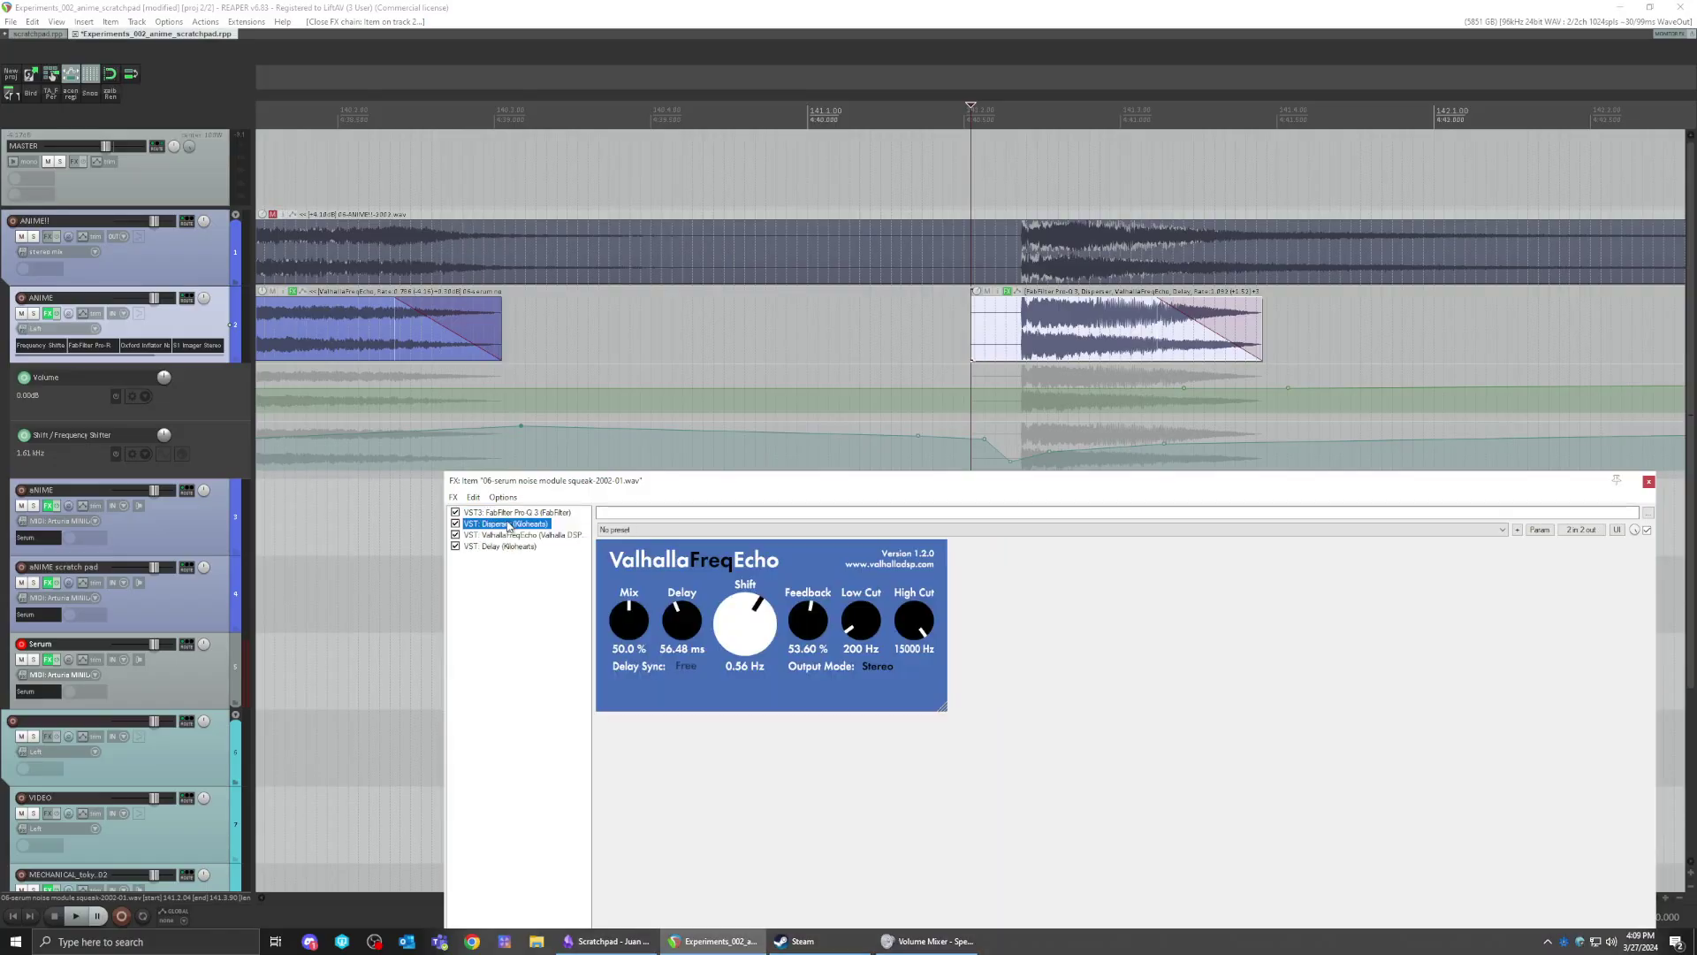
left_click(512, 536)
left_click(508, 535)
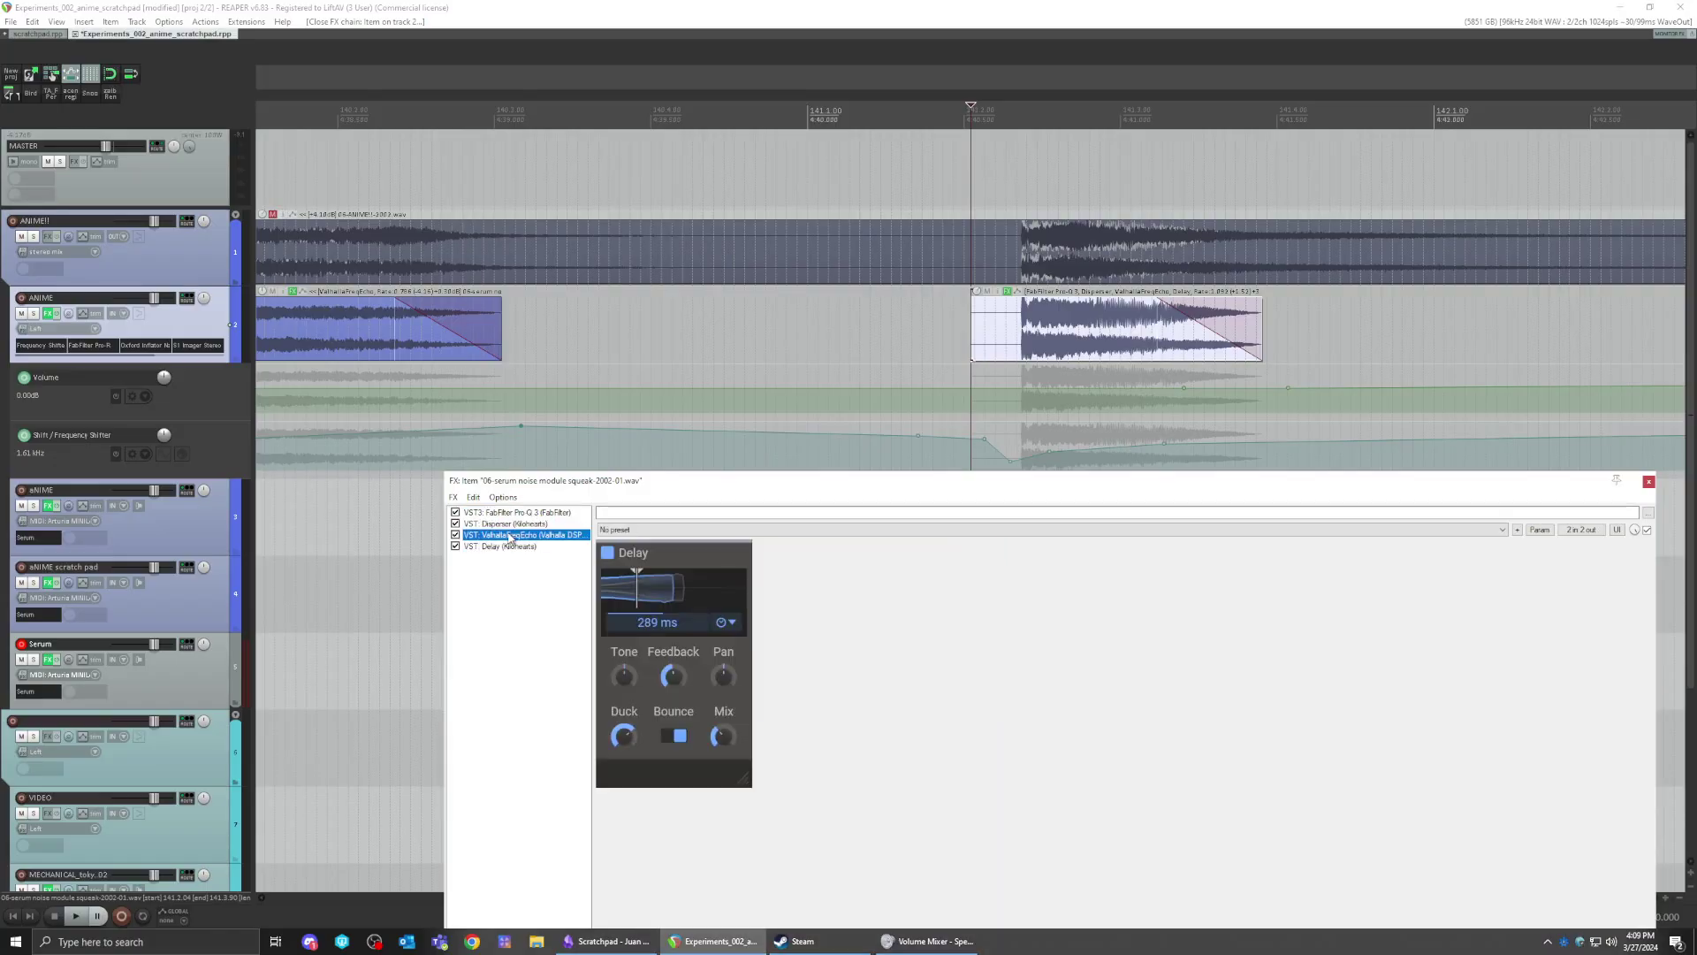
- Play the 4:40 clip with its full effects chain and close its effects window
key("space")
left_click(1649, 482)
scroll(1127, 381, "down", 5)
key("space")
- Play the clip at 4:44, open its effects chain, and bypass its Pro-Q 3
left_click(1247, 345)
key("space")
scroll(1250, 351, "up", 3)
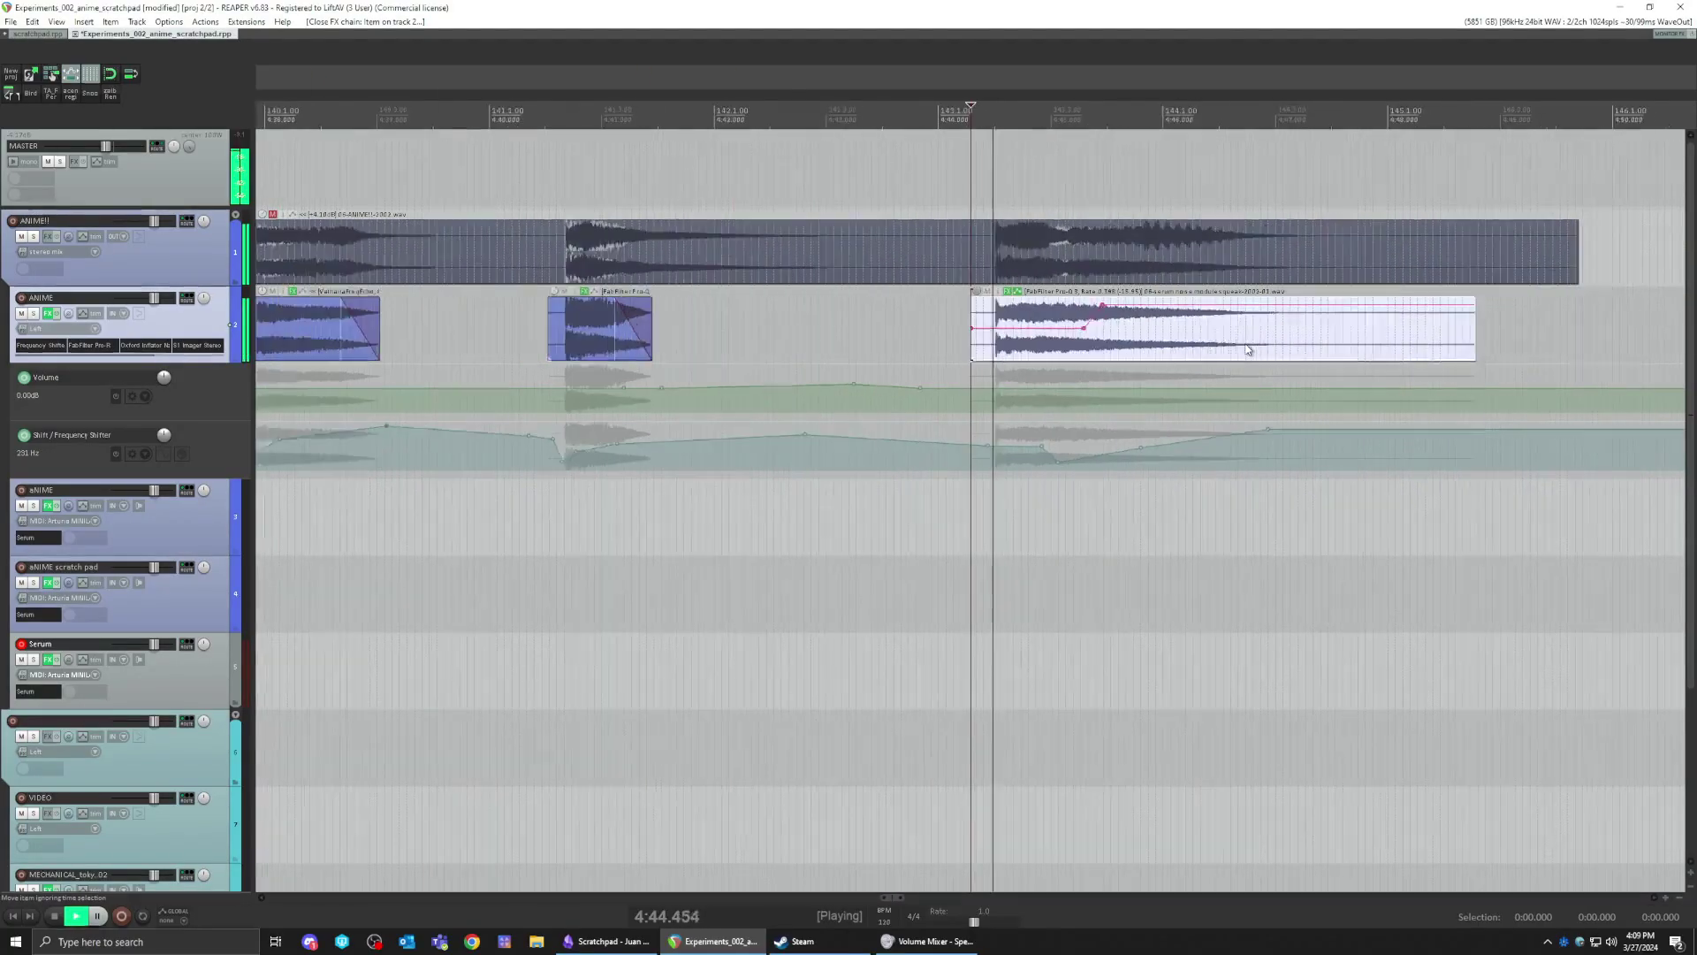
left_click(1007, 292)
key("space")
left_click_drag(920, 146, 1168, 583)
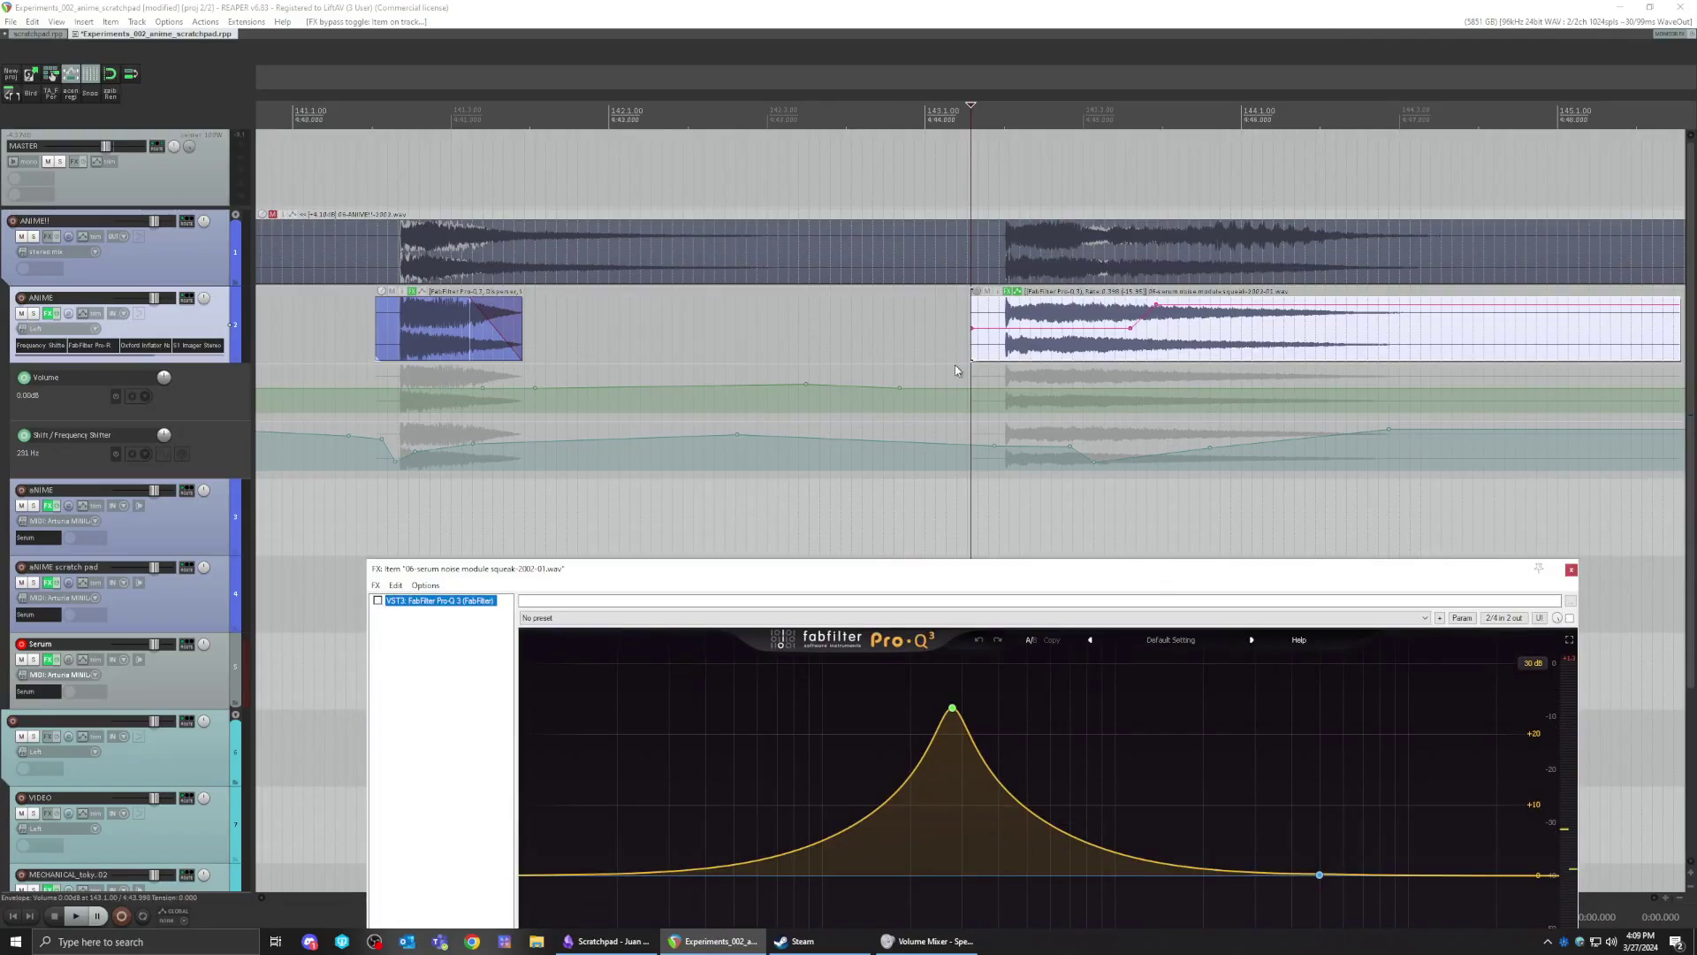
- Compare the 4:44 clip with the ANIME track's effects bypassed, then with them re-enabled
left_click(49, 314, "ctrl")
key("space")
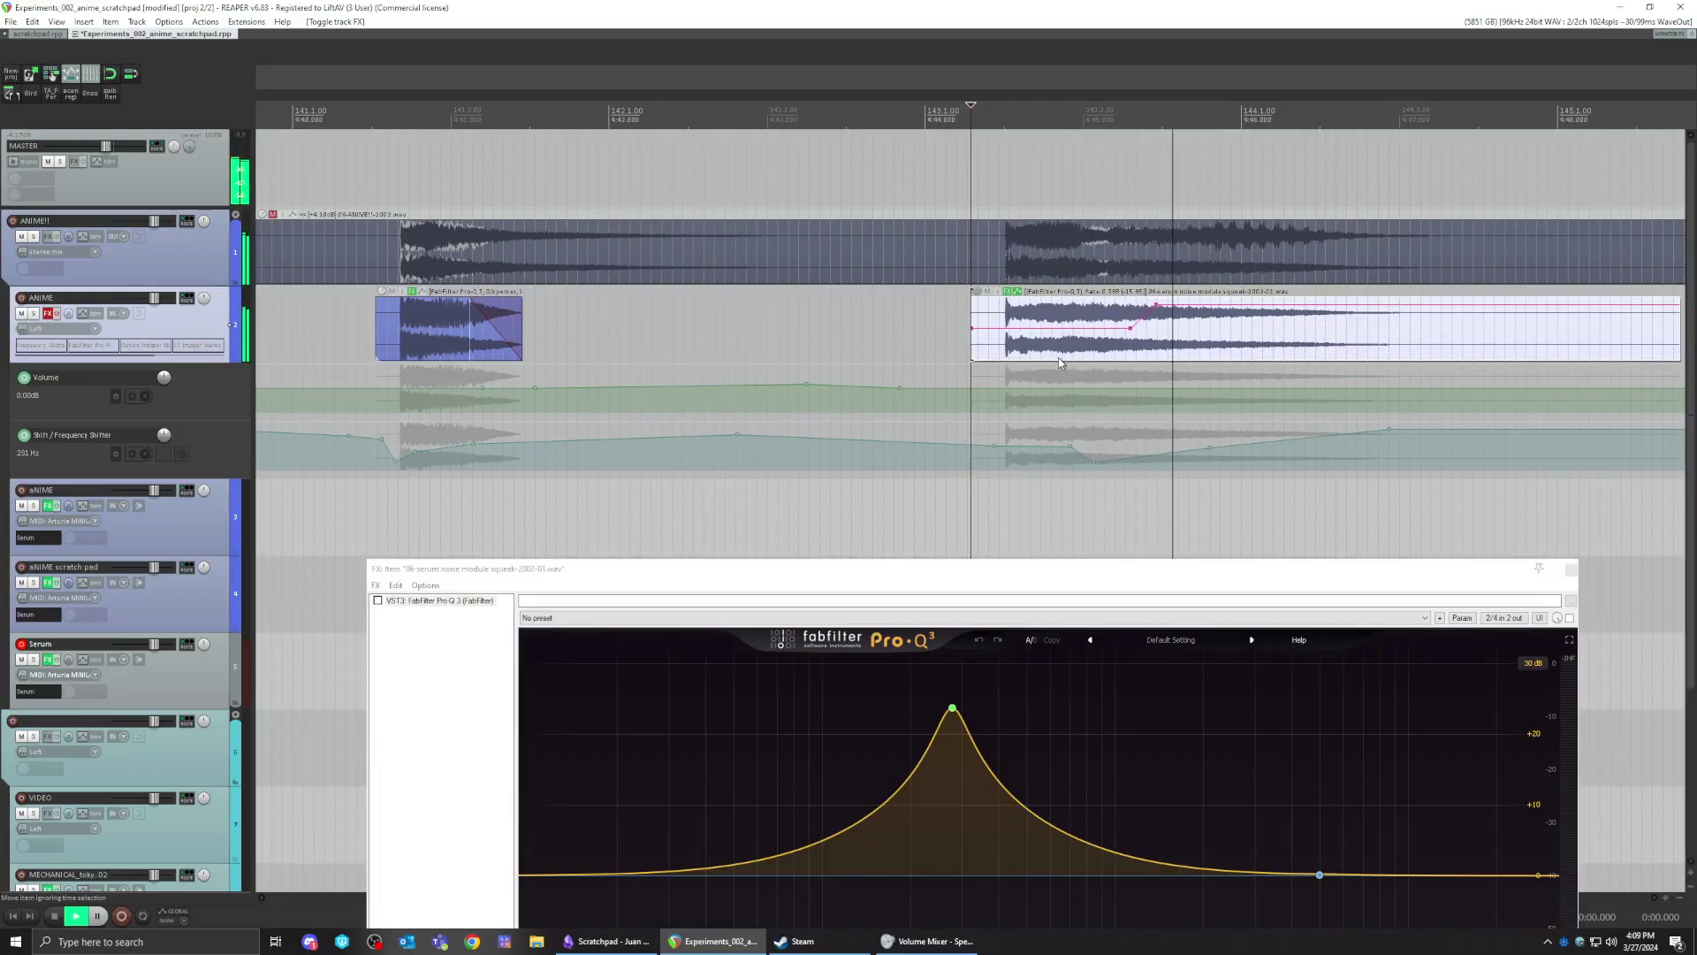
scroll(832, 390, "down", 3)
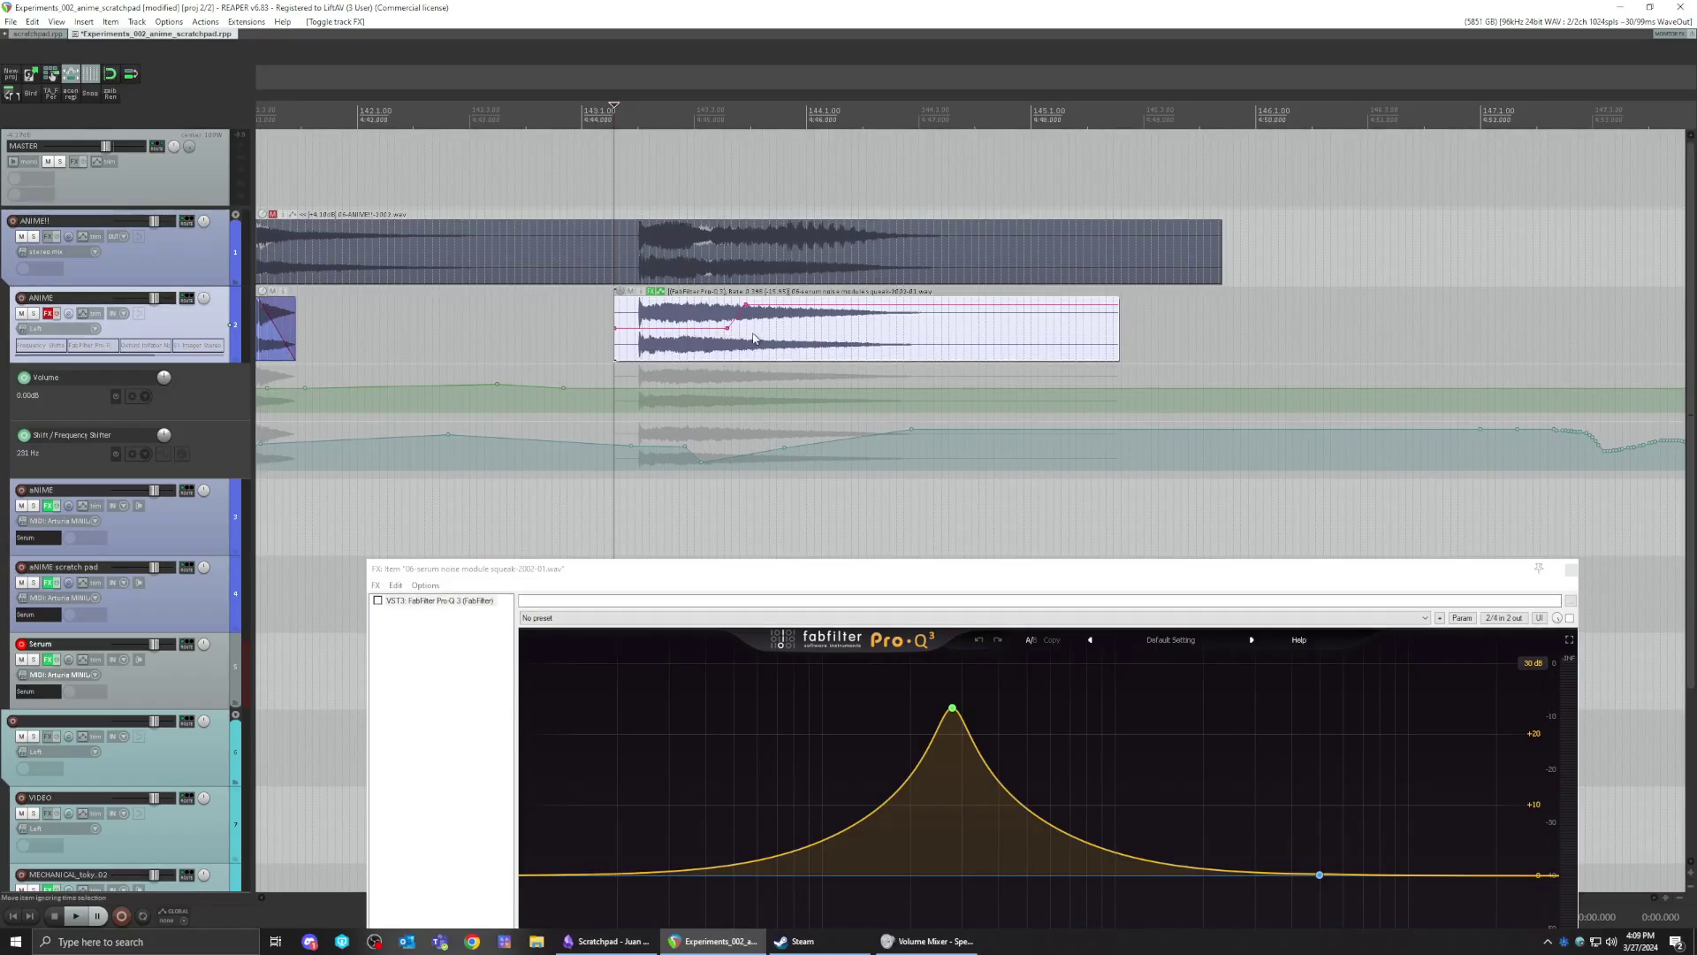
key("space")
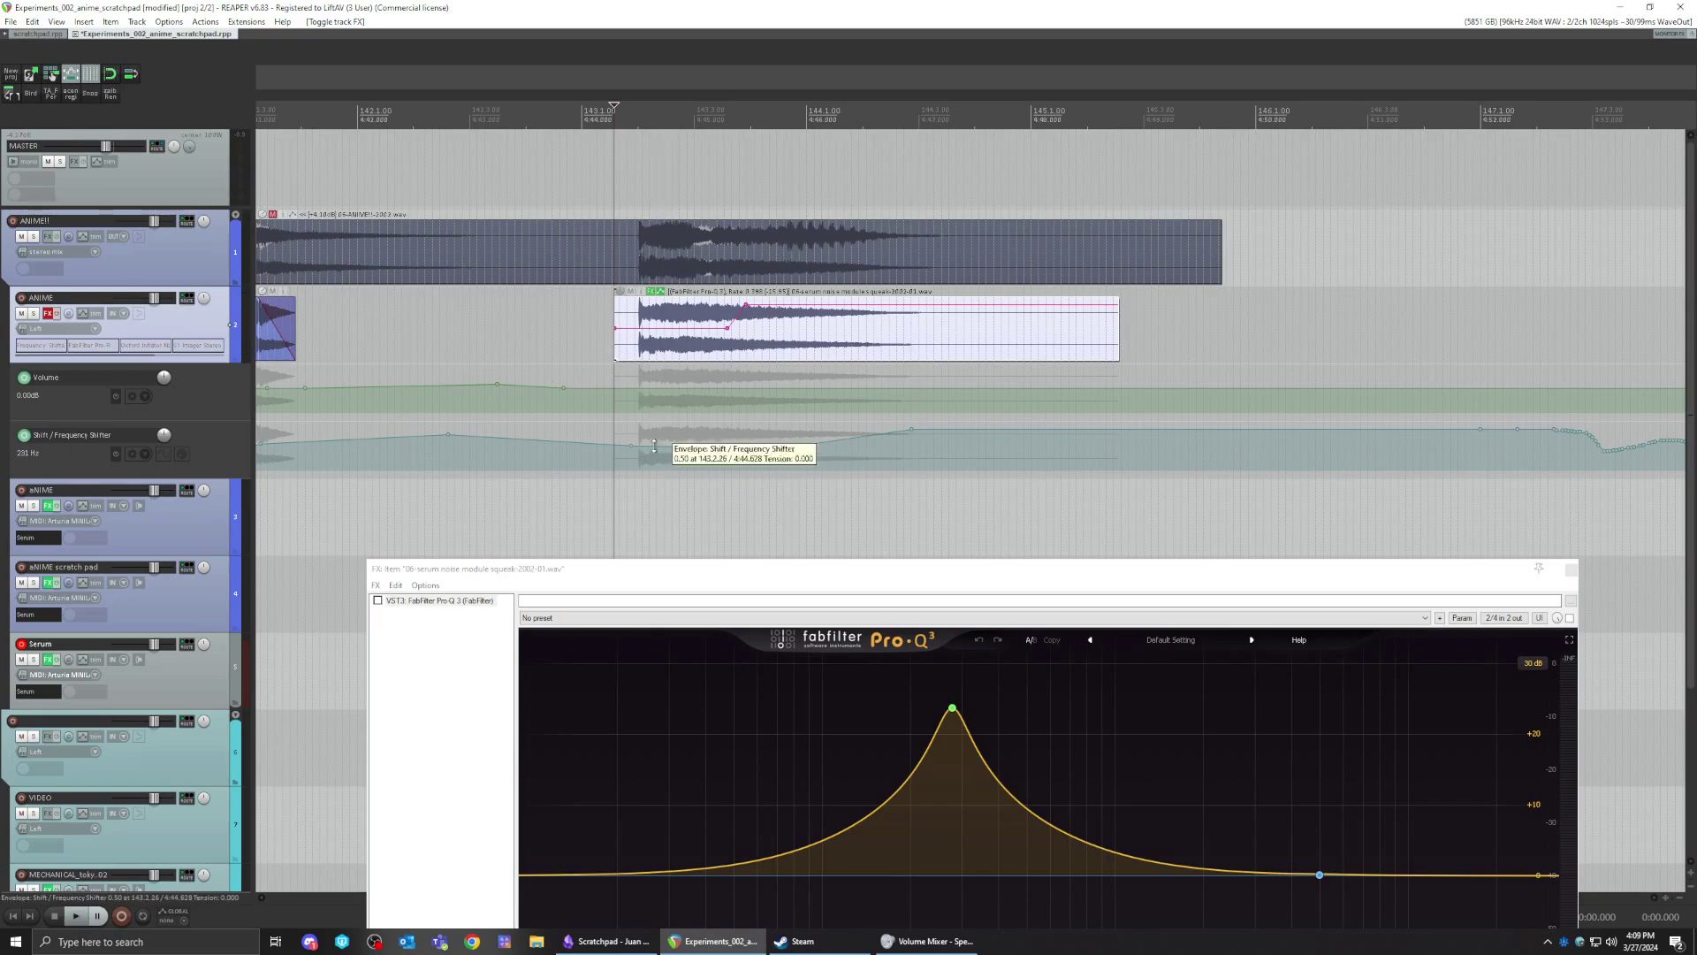
left_click(59, 313)
key("space")
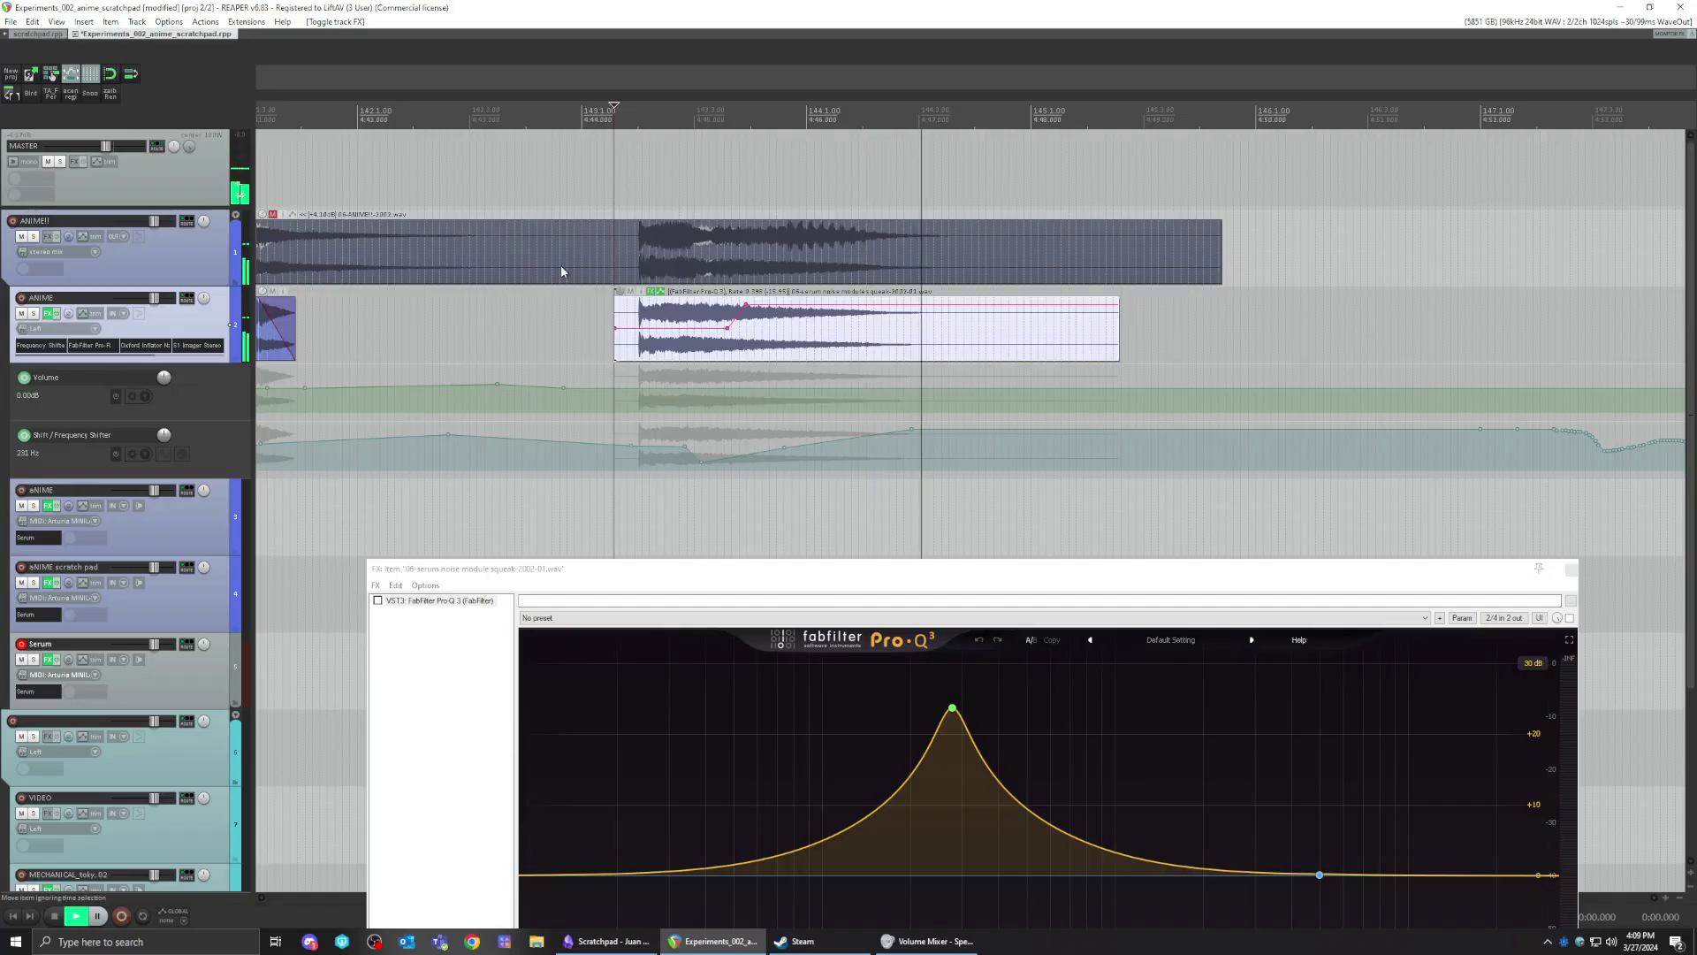
- Re-enable Pro-Q 3 on the 4:44 clip, play it while watching the automated band, and close the effects window
left_click(378, 600)
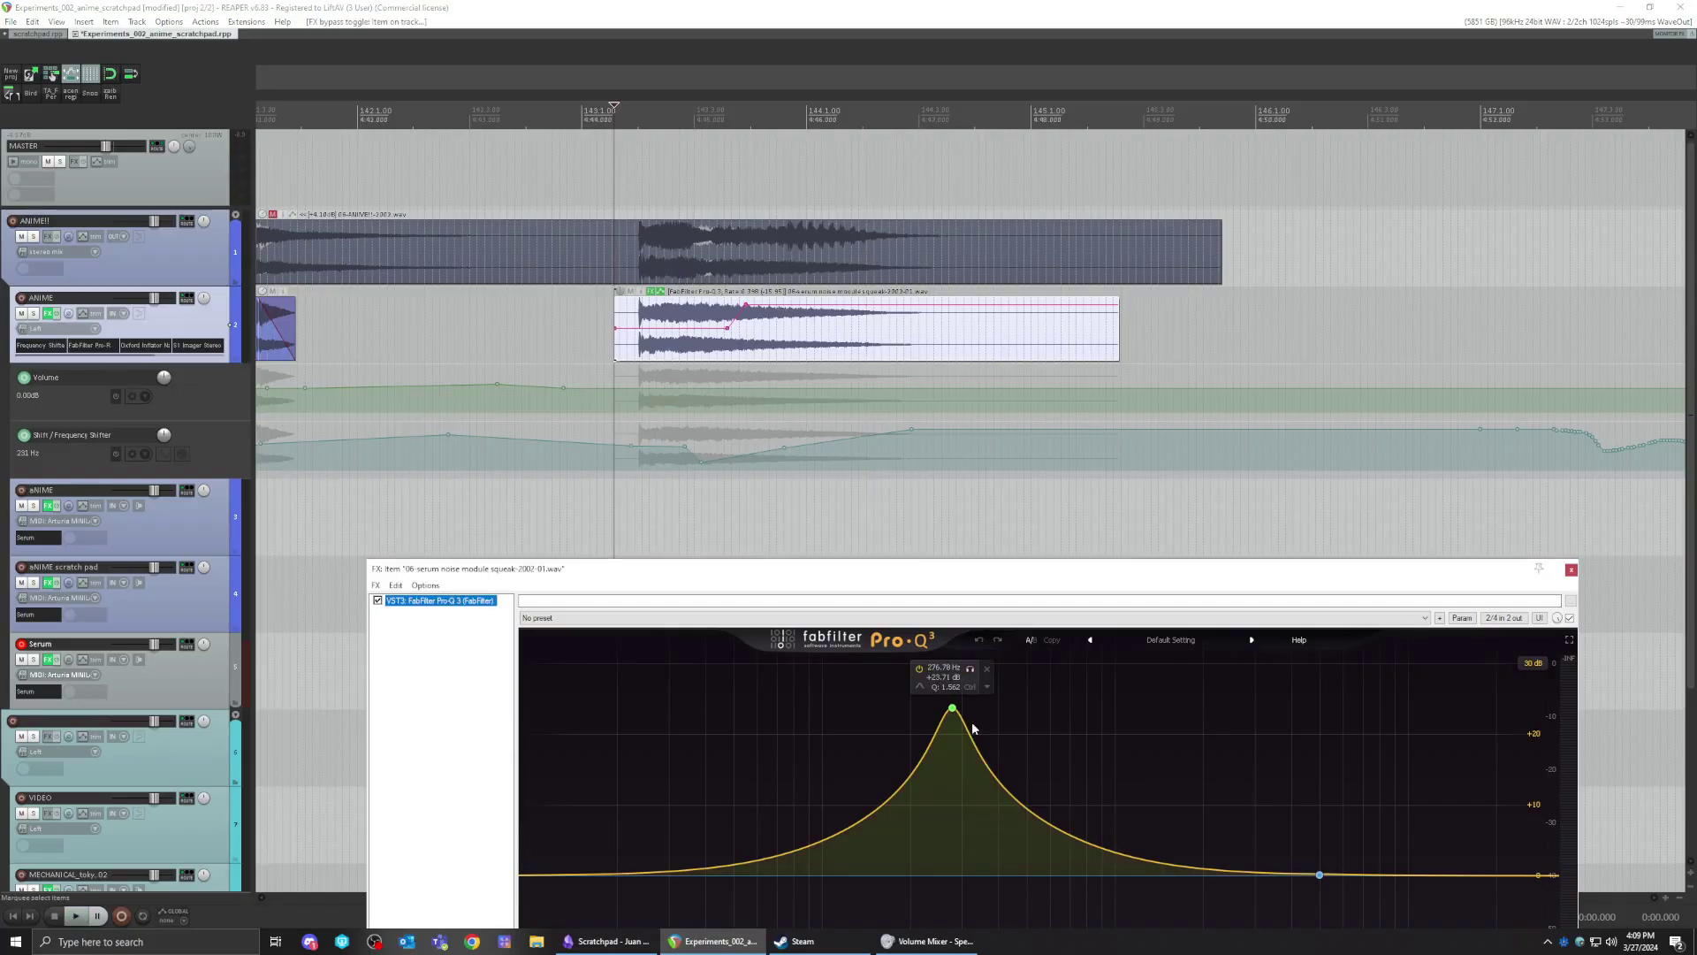
key("space")
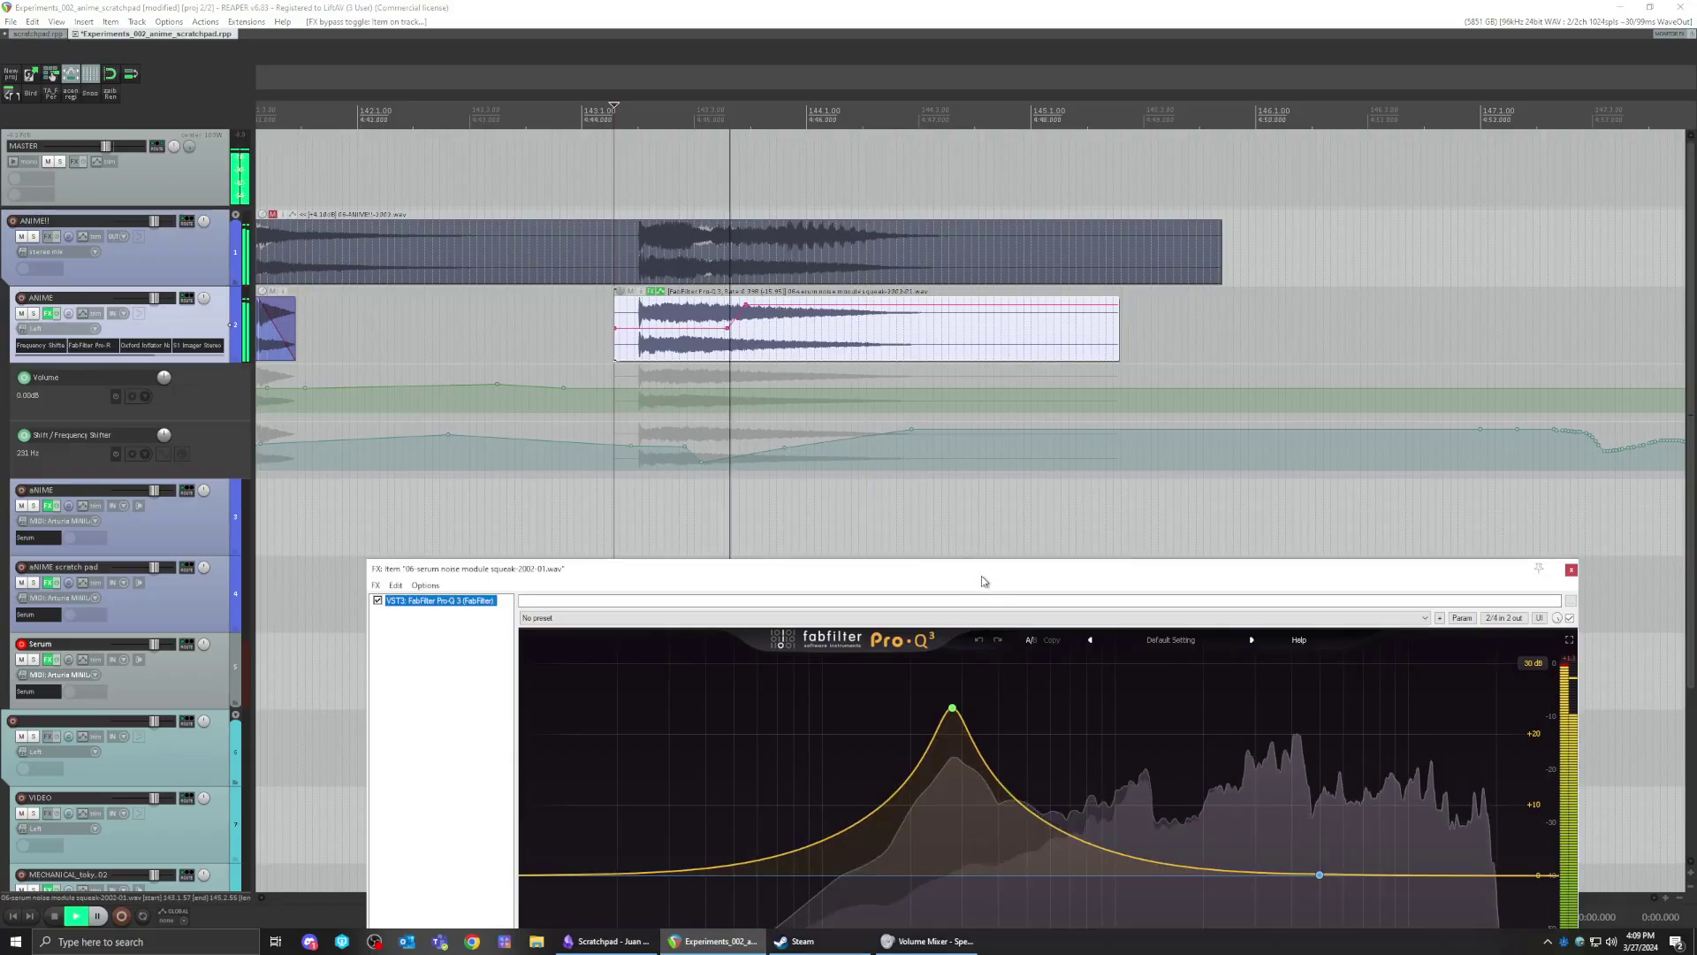
left_click_drag(984, 581, 961, 257)
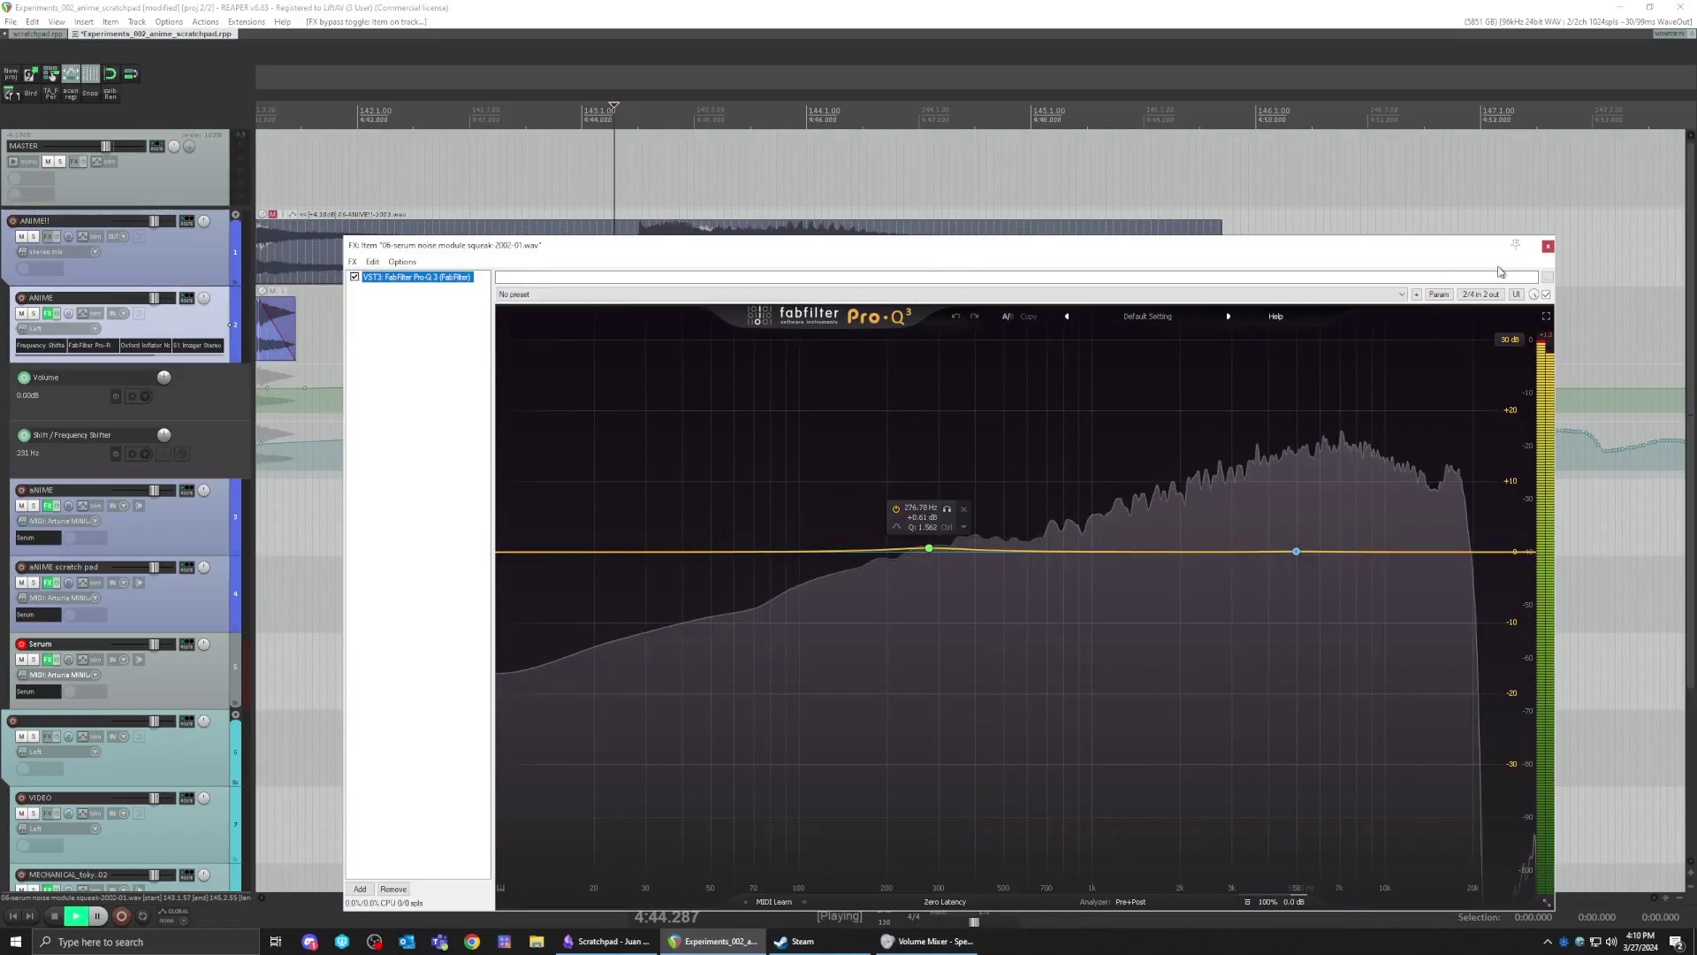
left_click_drag(1445, 255, 1461, 489)
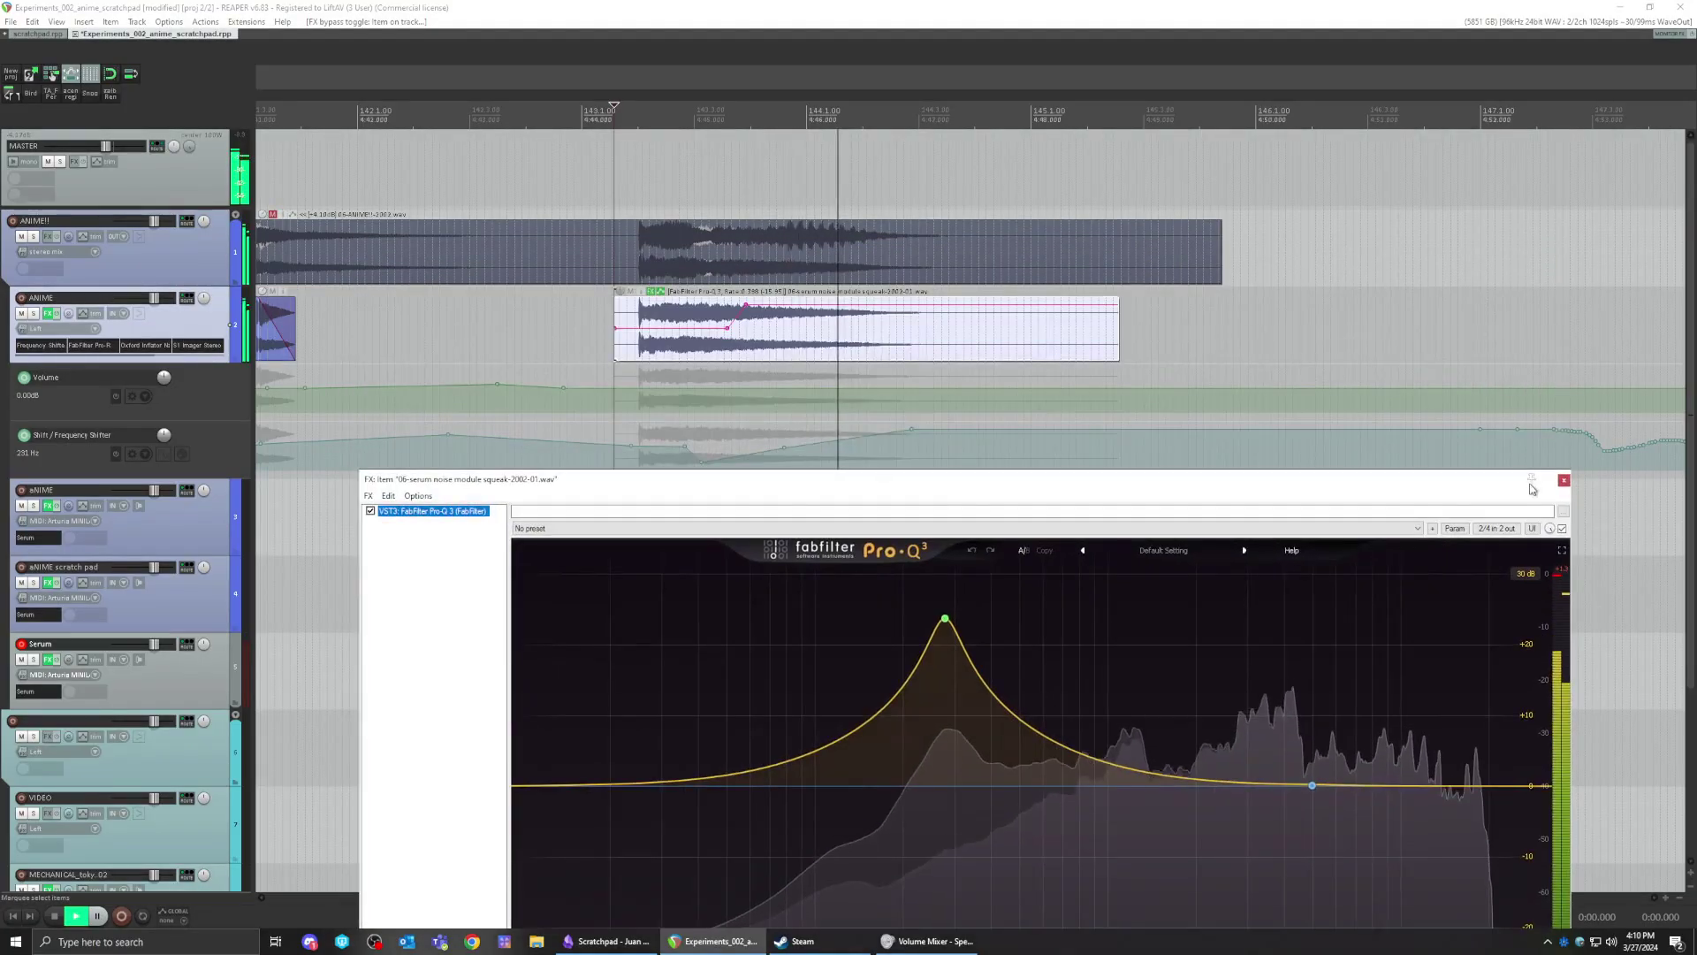
left_click(1565, 481)
key("space")
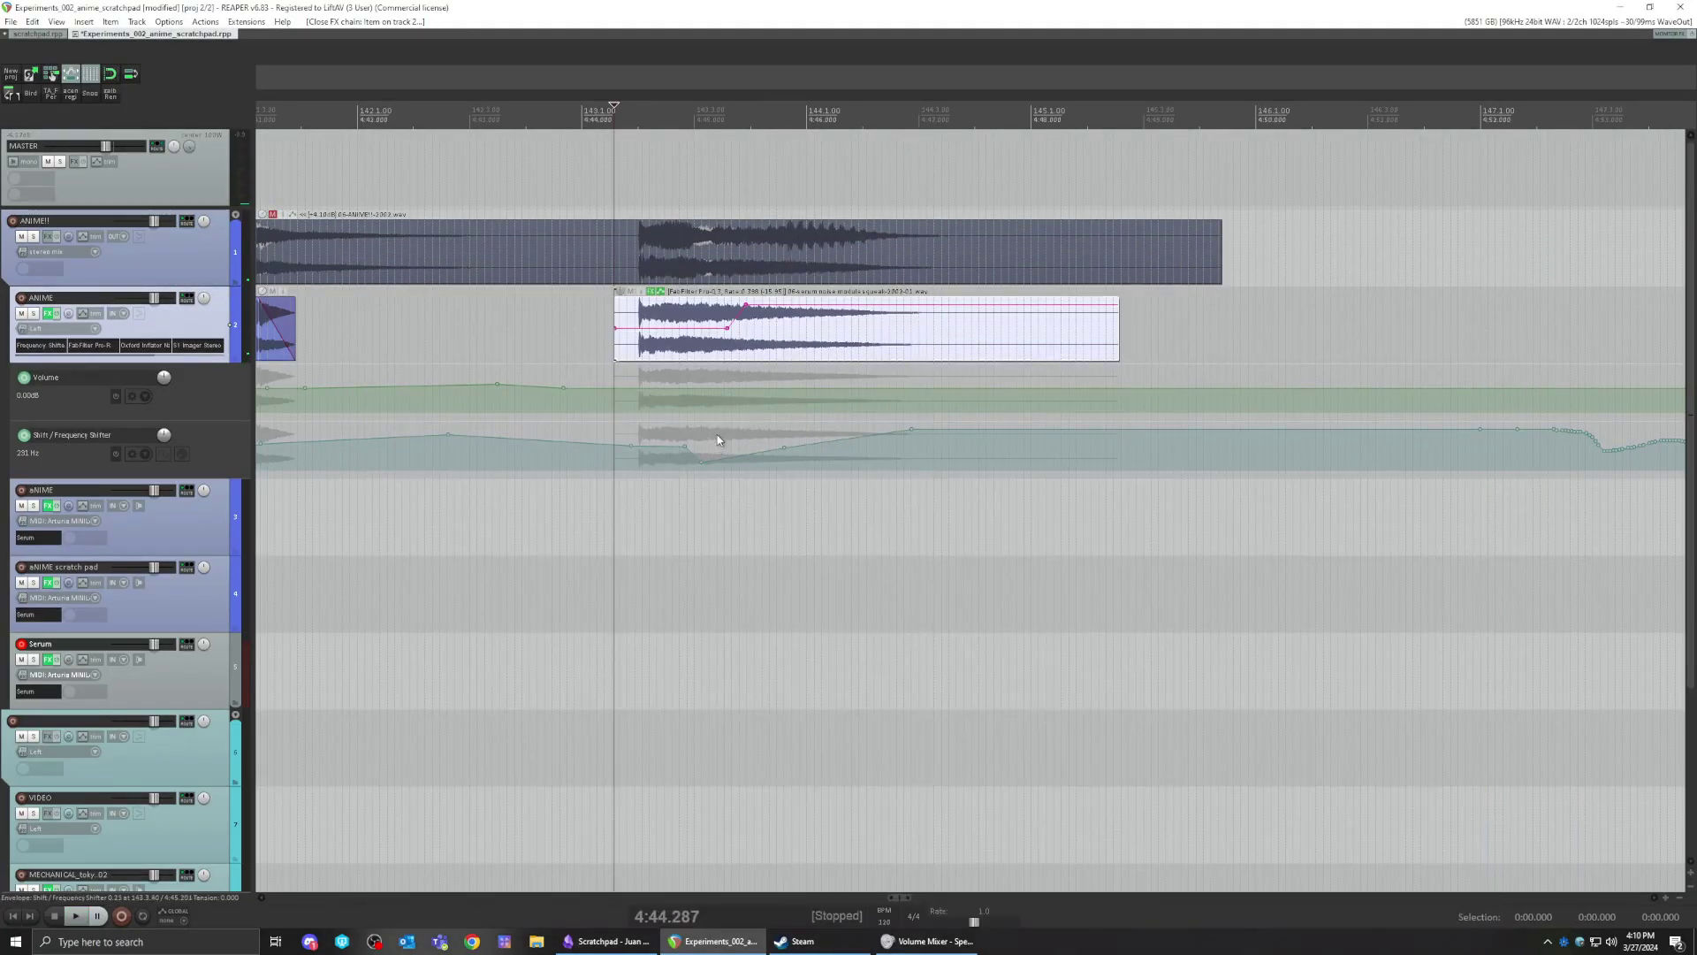
- Reshape the Shift envelope under the 4:44 clip, lowering the point near 4:46.9 and raising the early curve, while playing the changes
key("space")
left_click_drag(683, 445, 785, 442)
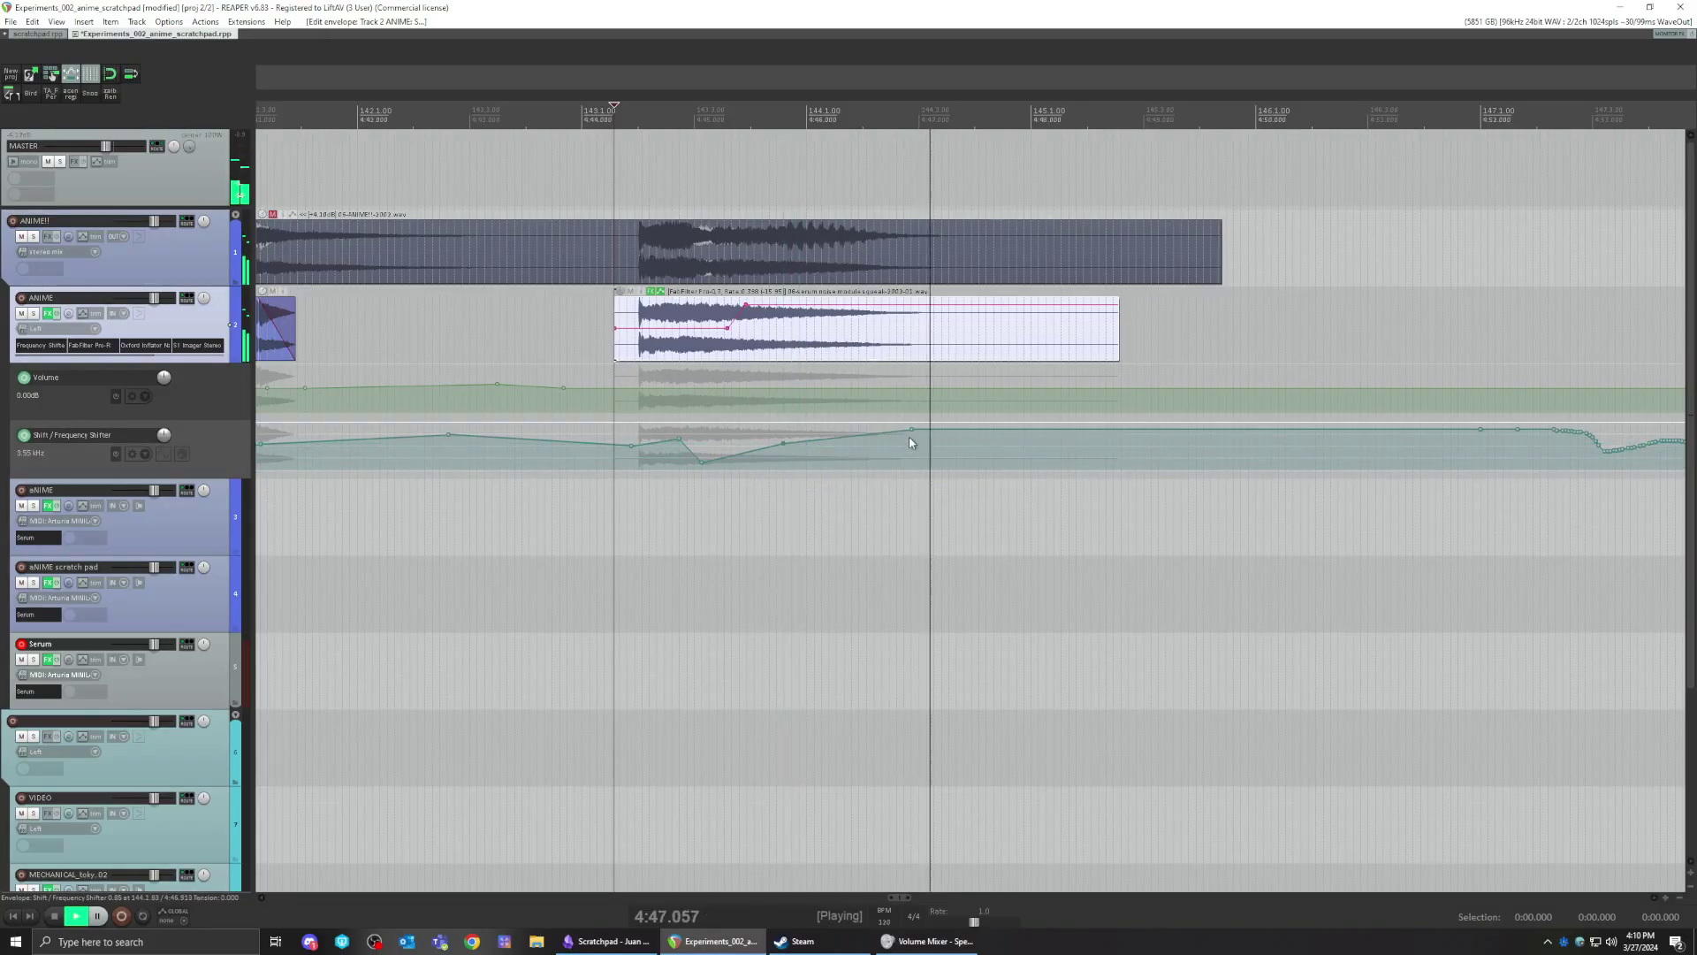
left_click_drag(909, 428, 909, 507)
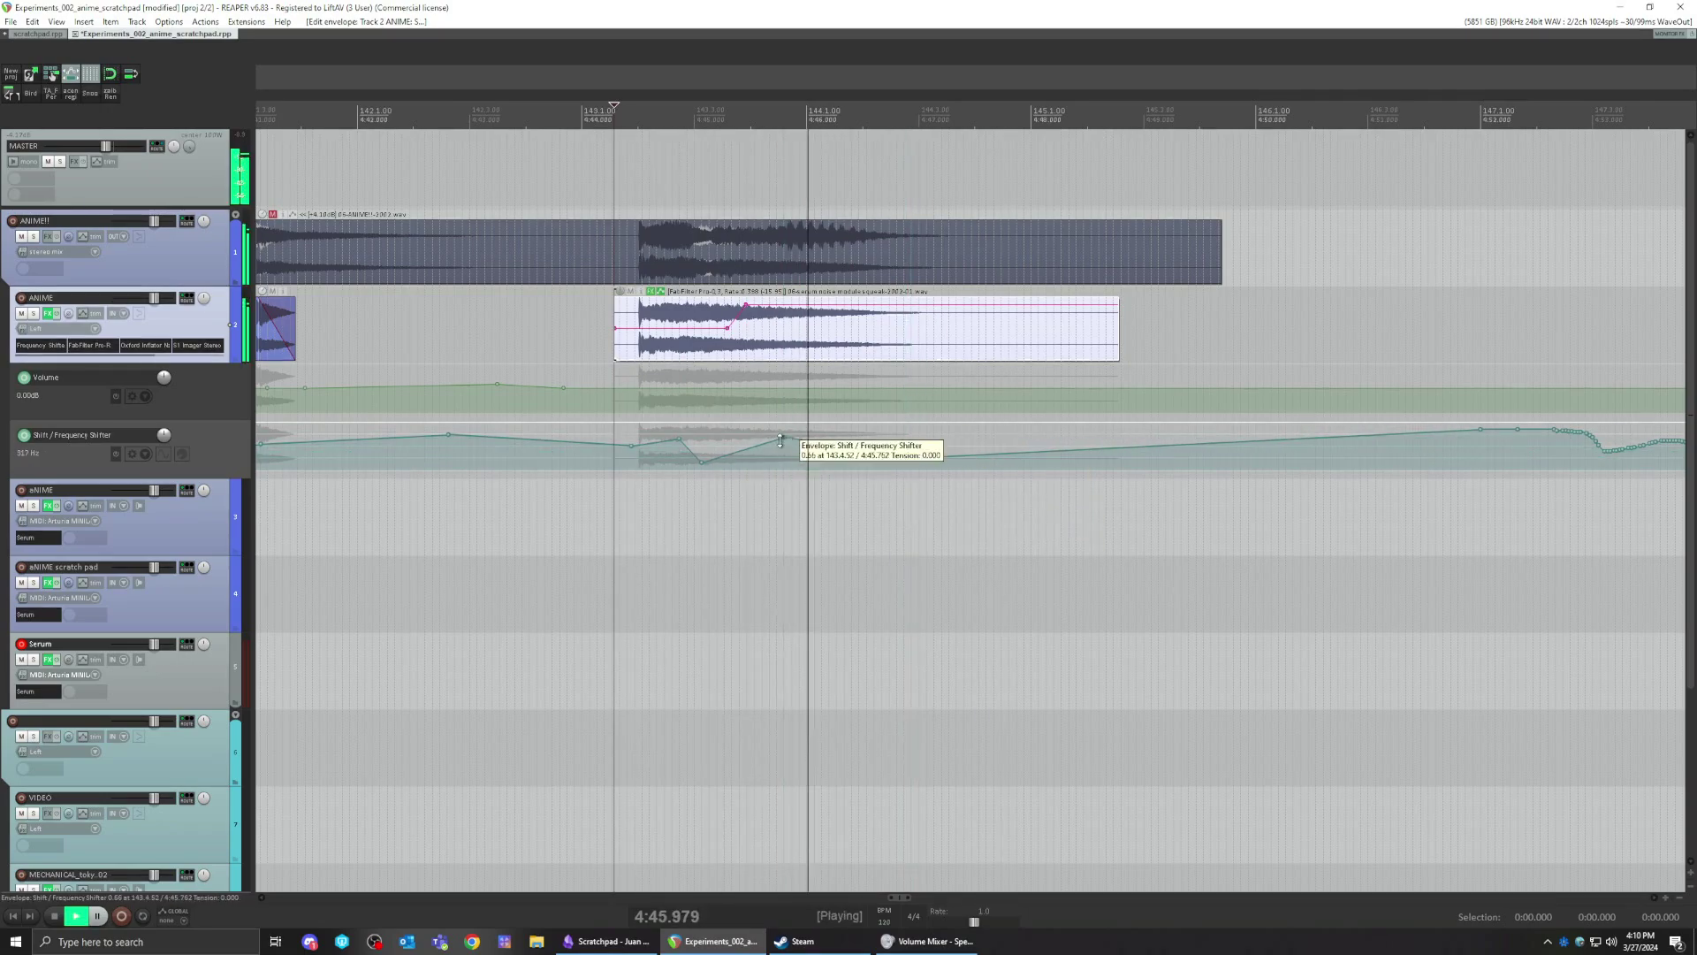
key("space")
key("space")
left_click_drag(679, 440, 706, 398)
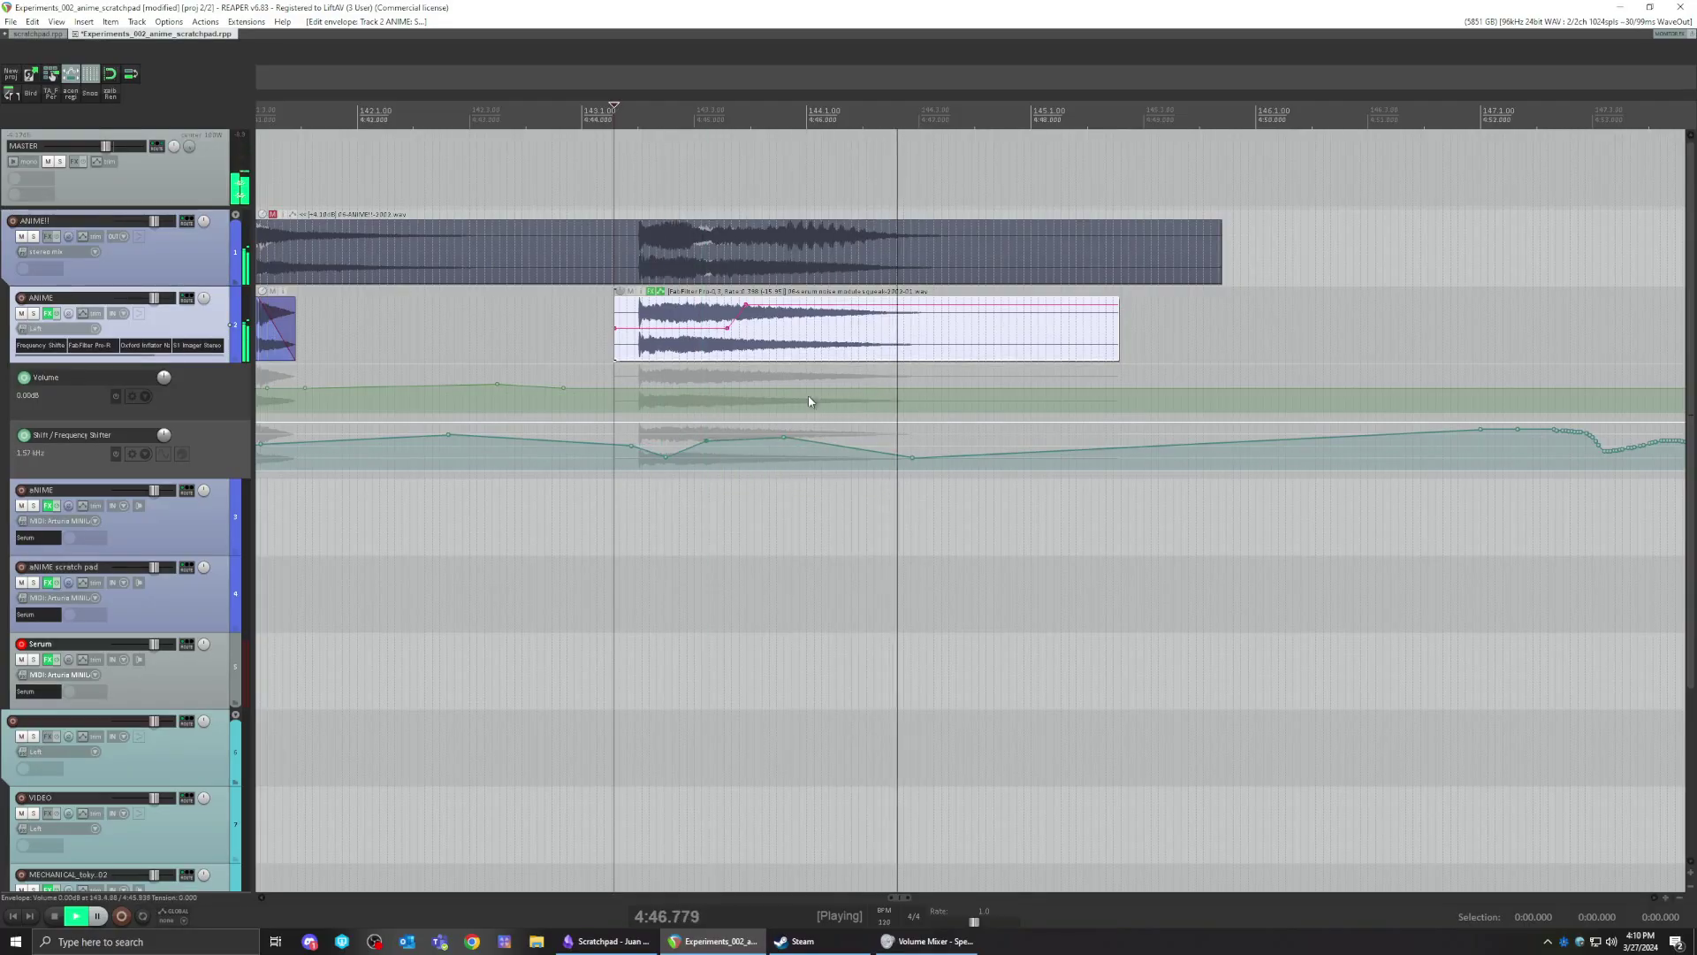
scroll(1032, 352, "down", 5)
key("space")
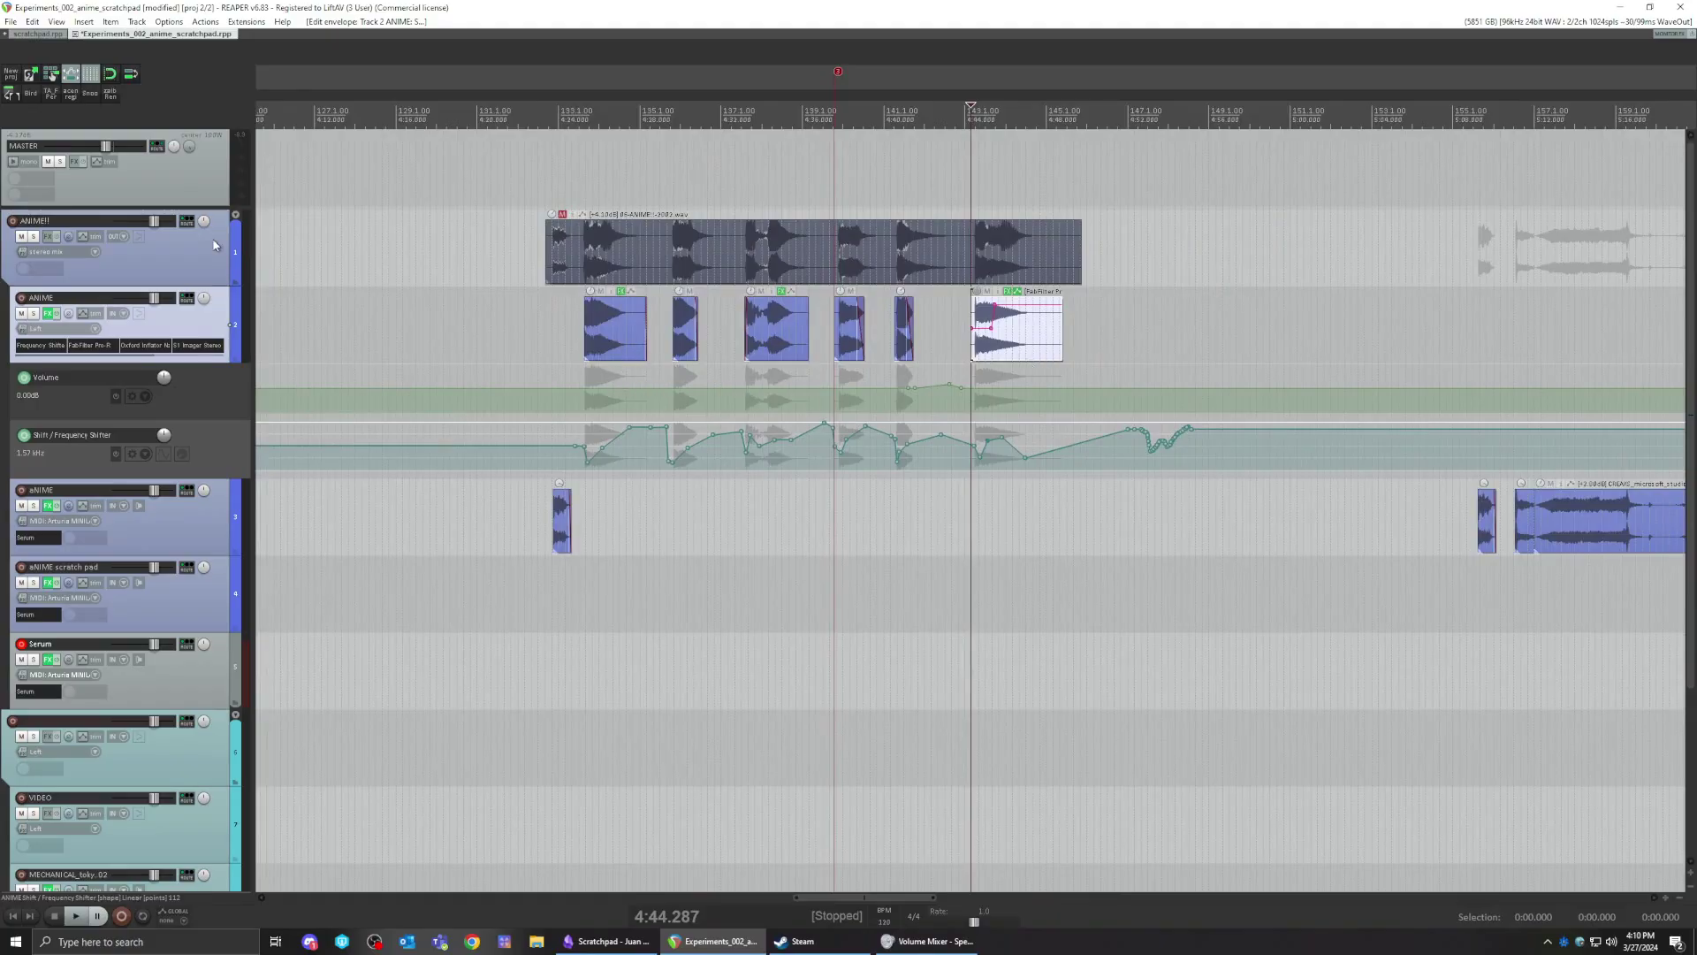
- Select the short clip at 5:09 on the track below ANIME and play it
scroll(1054, 466, "down", 1)
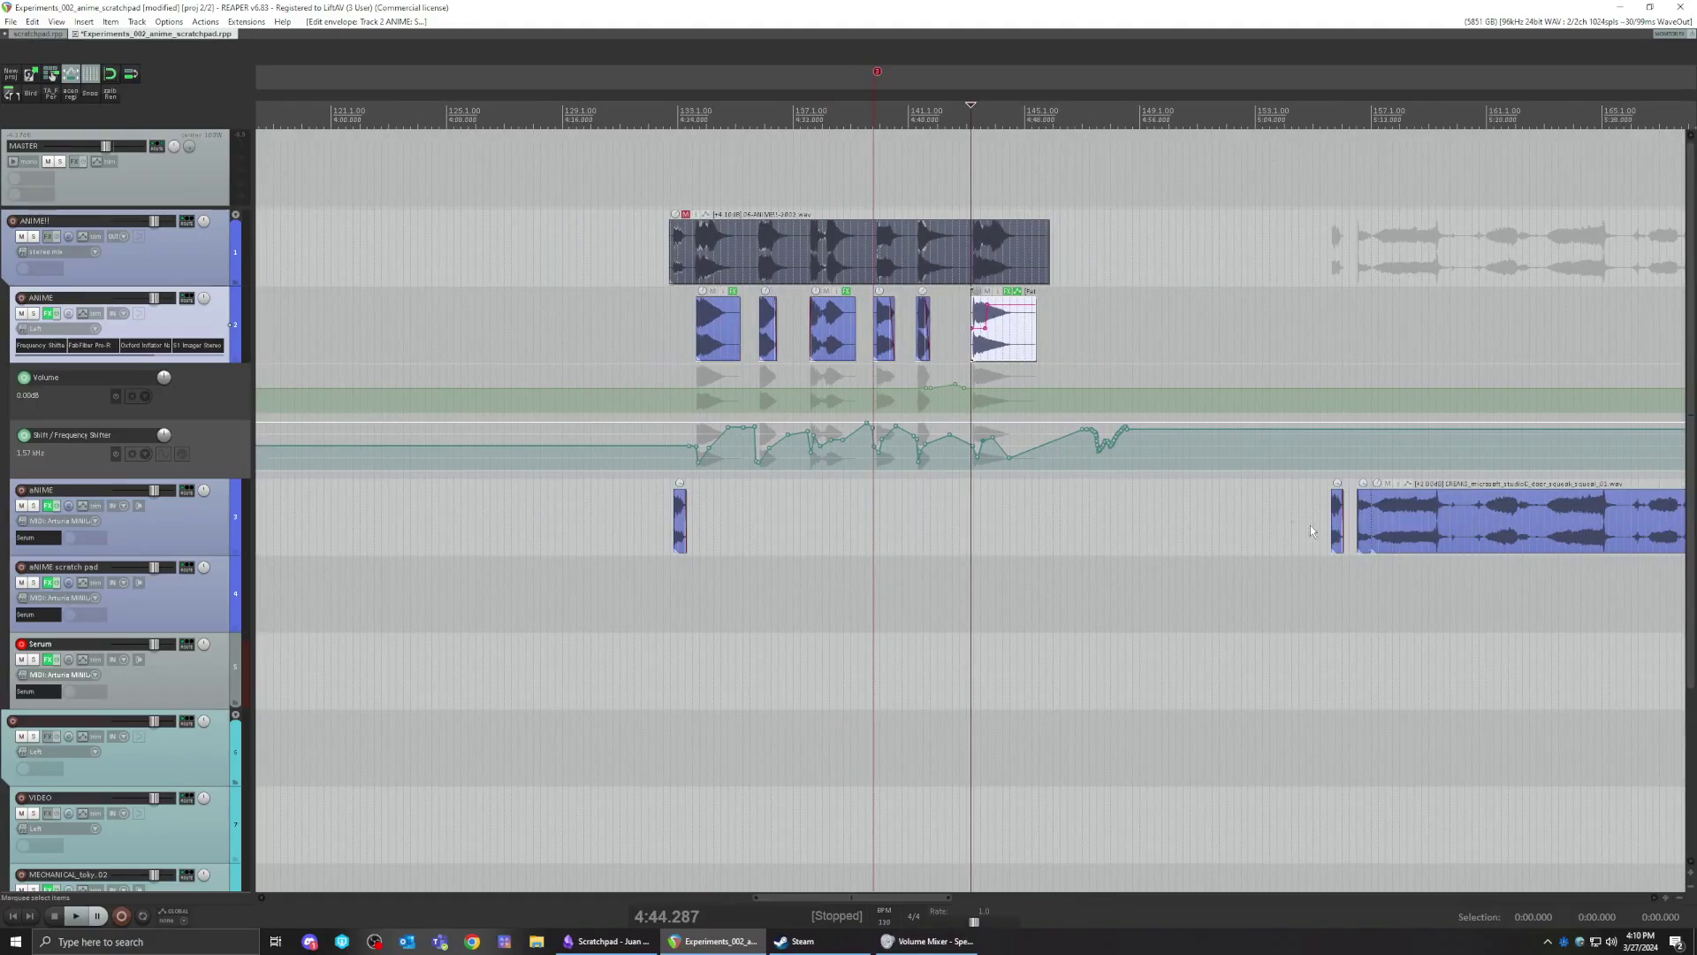
left_click(1337, 541)
scroll(1337, 543, "up", 5)
key("space")
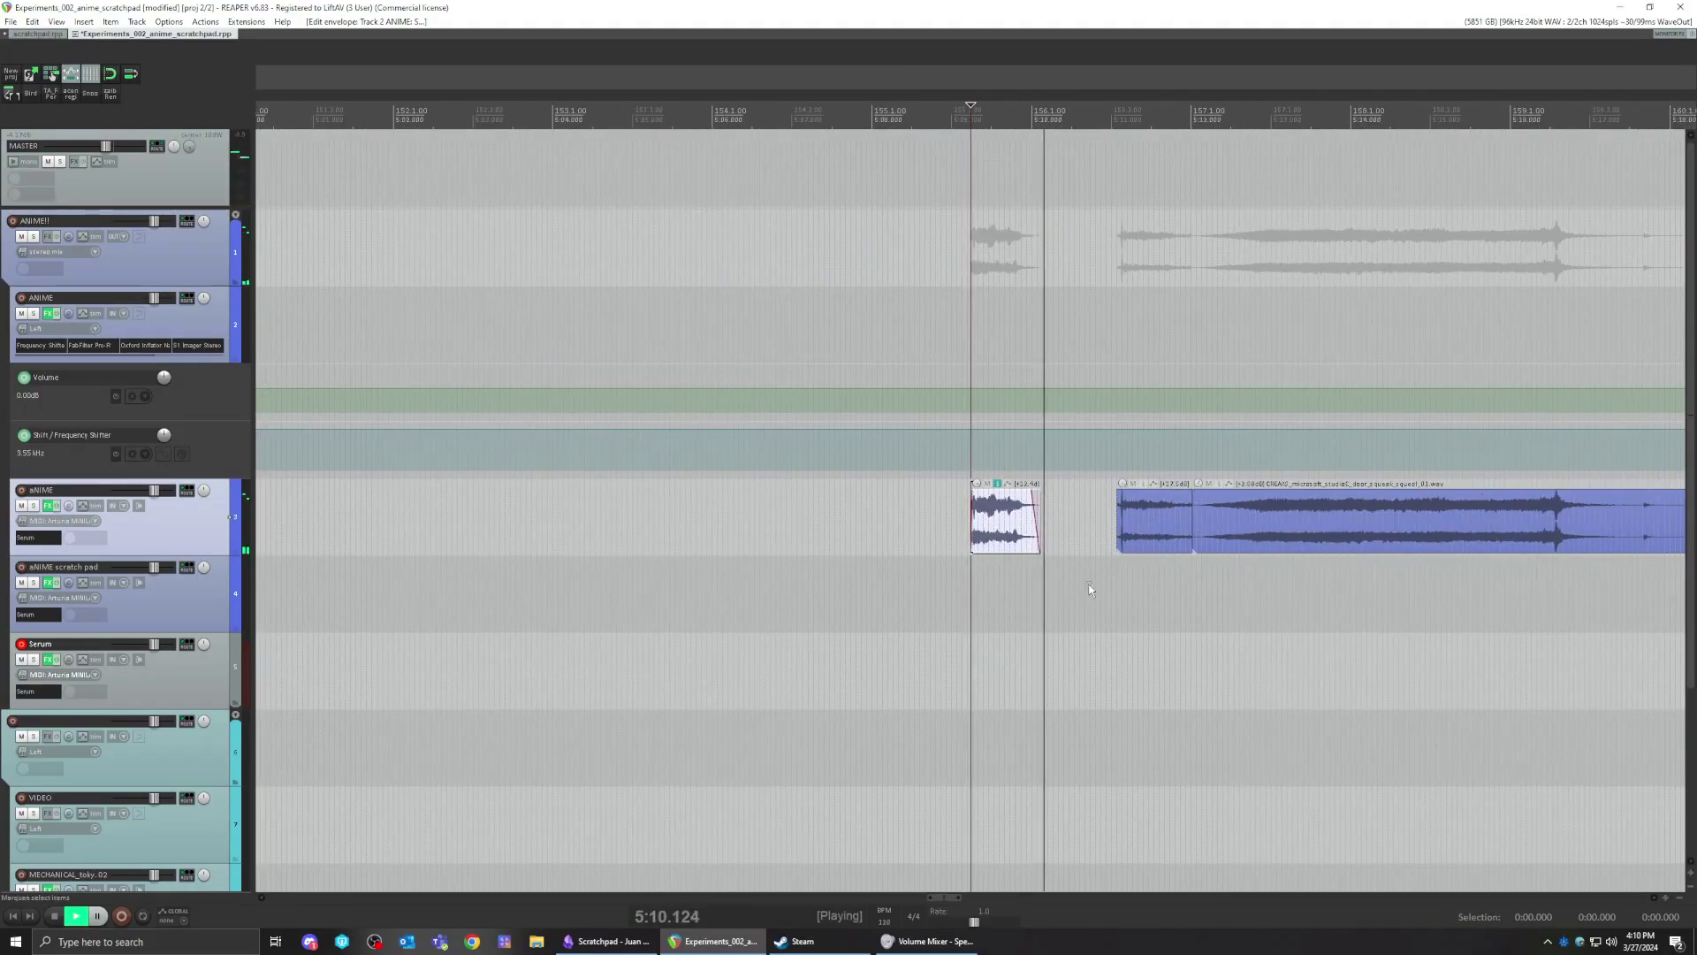
key("space")
- Audition the original door squeak recording from several points up to about 5:19.9
scroll(1080, 559, "right", 3)
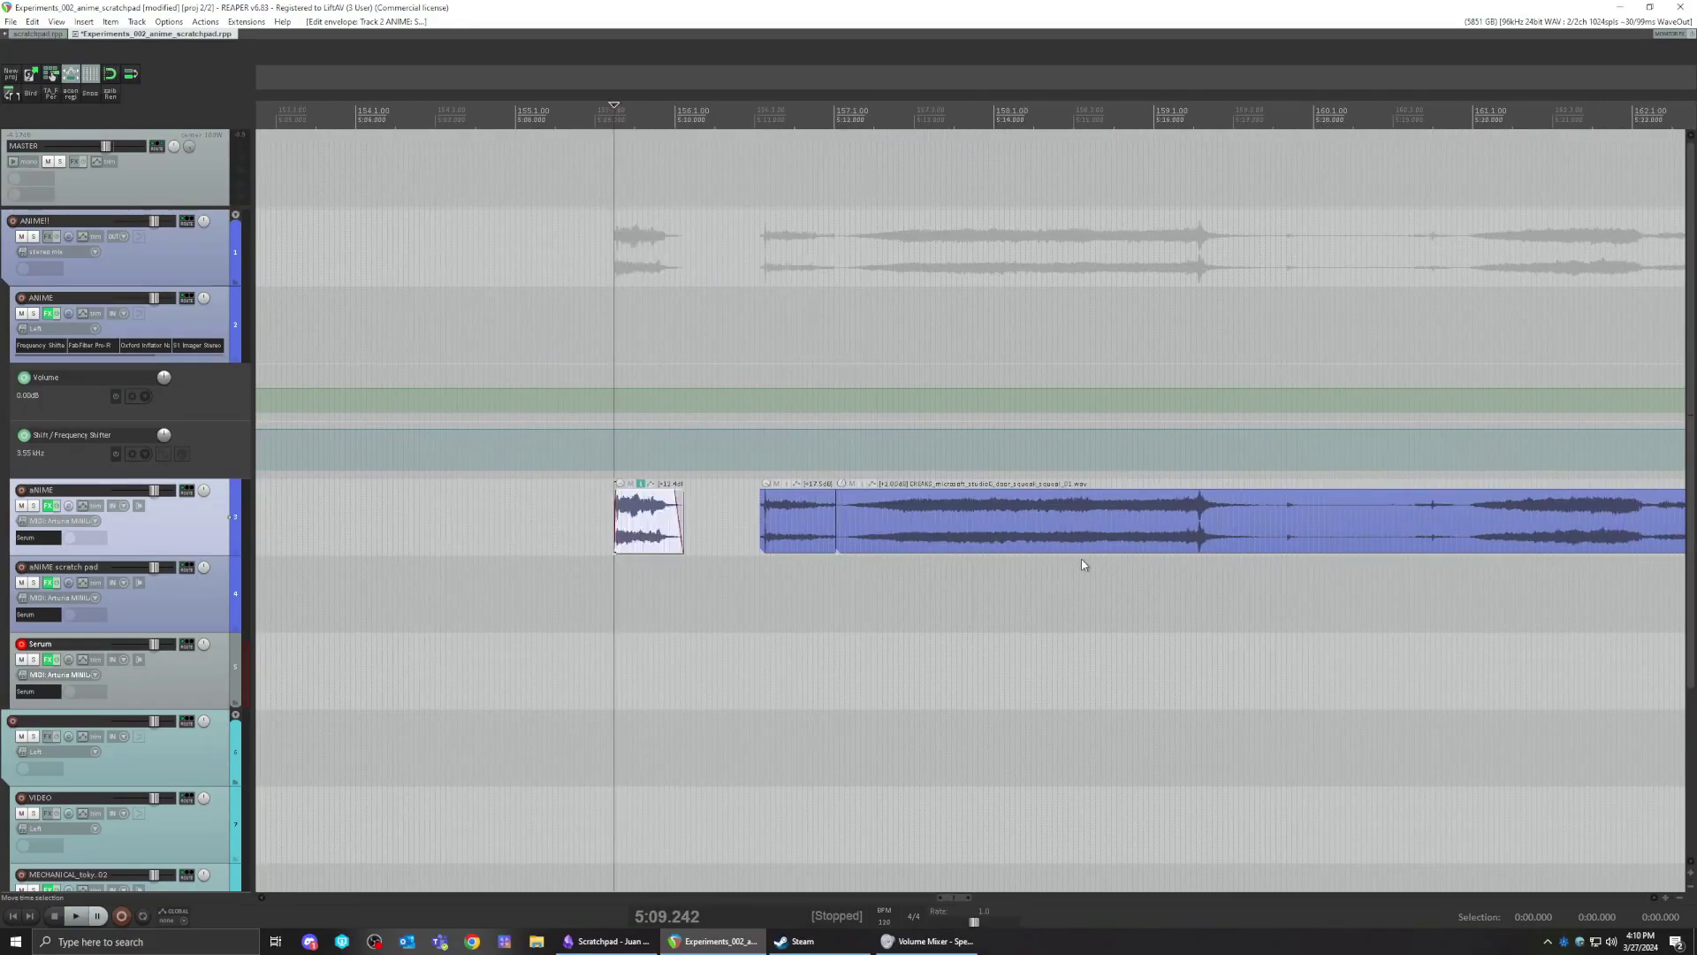
scroll(1081, 560, "right", 2)
key("space")
scroll(759, 573, "right", 4)
left_click(734, 508)
key("space")
left_click(701, 513)
key("space")
left_click(756, 508)
key("space")
key("space")
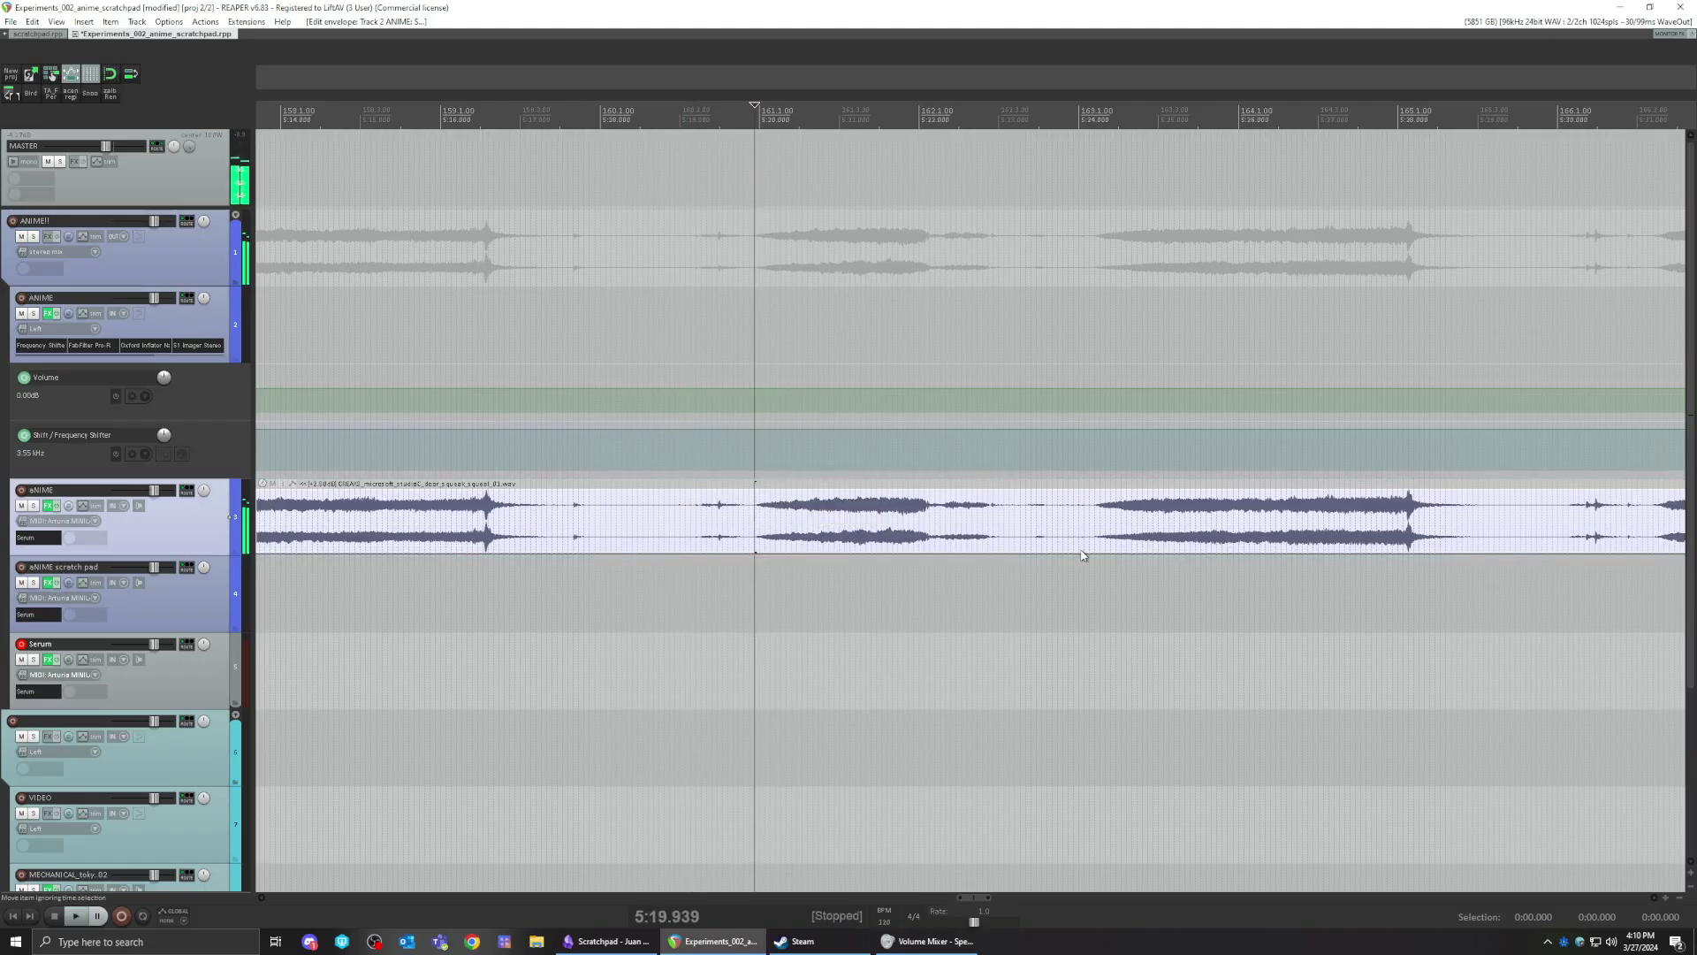
- Audition the door squeak recording around 5:23 to 5:24 to locate the short quiet squeak
left_click(1097, 510)
key("space")
key("space")
left_click(1034, 510)
key("space")
- Split the door squeak recording at 5:23.262 and about 5:23.8 to isolate the short squeak
left_click(1030, 504)
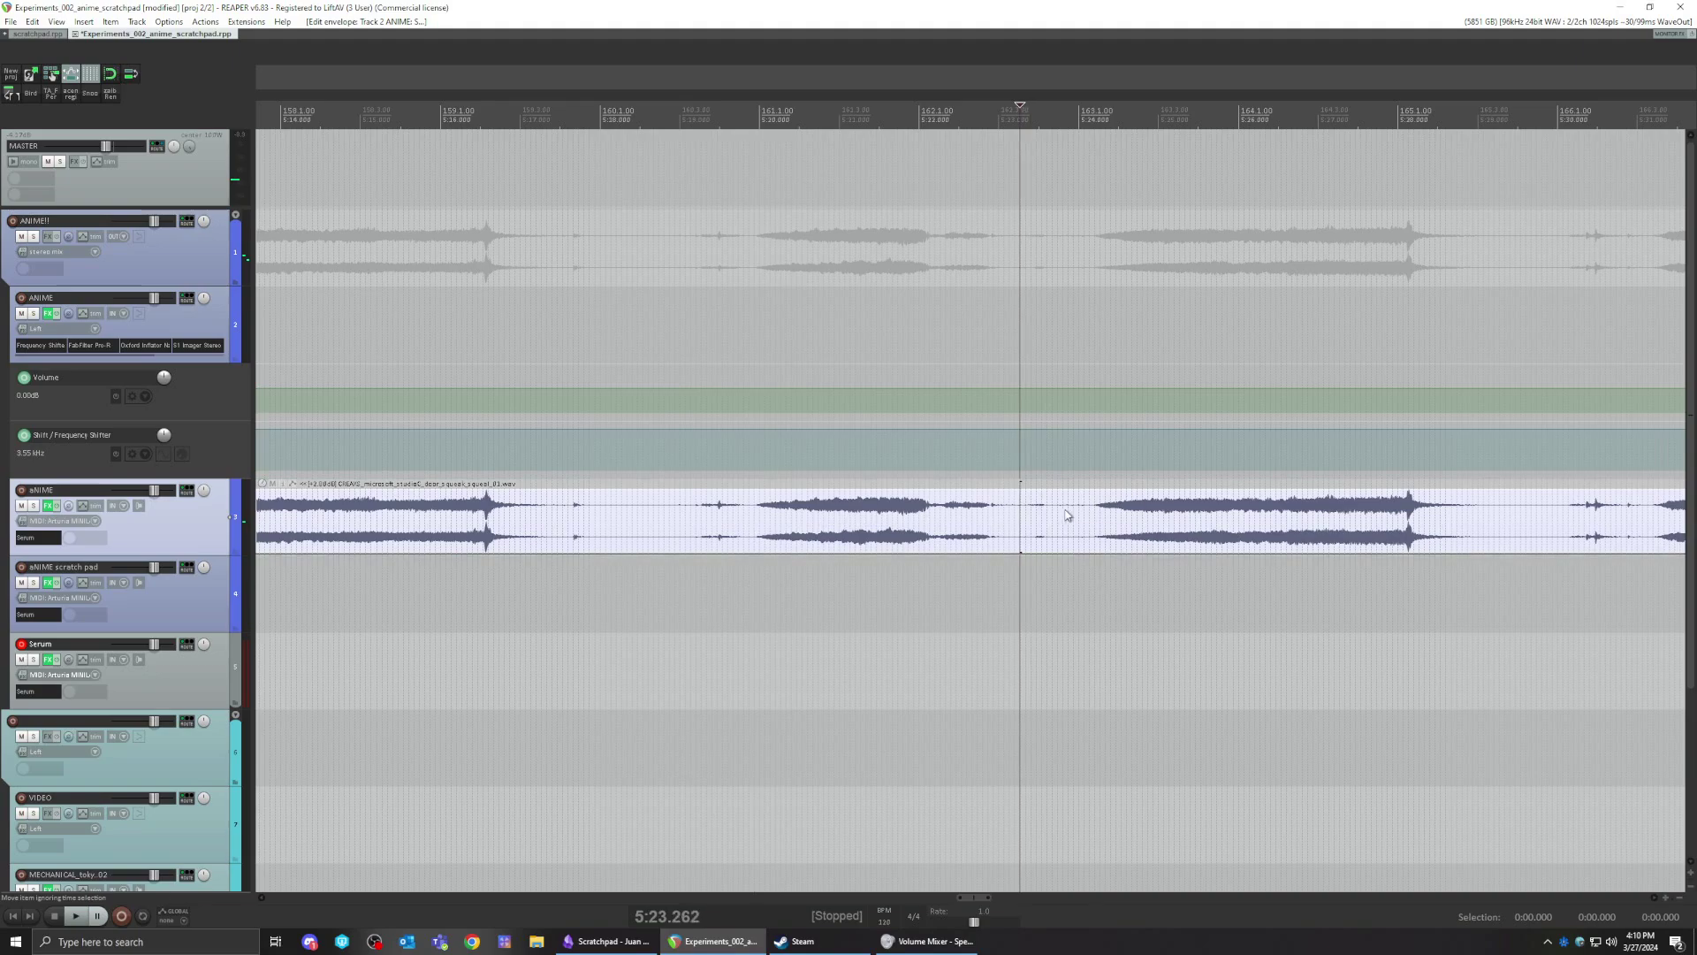
key("s")
left_click(1061, 512)
key("s")
- Raise the isolated squeak's item volume and play it several times
left_click_drag(1030, 492, 1031, 394)
left_click(1039, 542)
key("space")
key("space")
key("space")
key("space")
scroll(1013, 587, "right", 5)
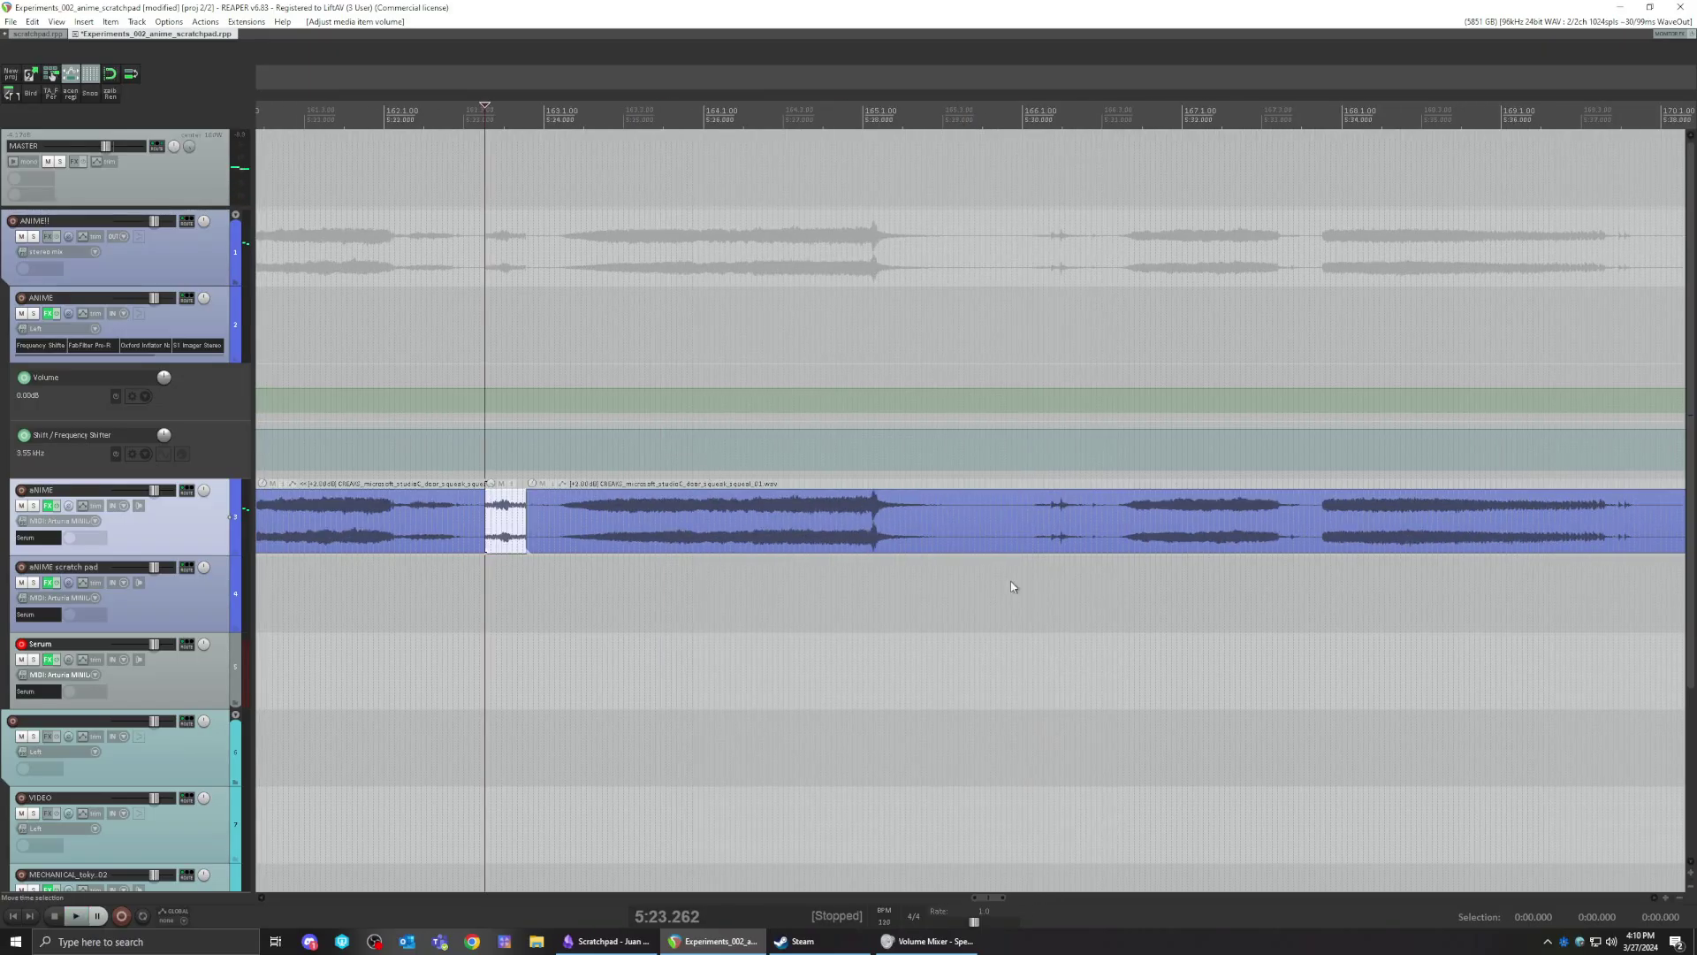
- Audition the remaining door squeak recording from about 5:30 and again from about 5:31.2
left_click(1048, 512)
key("space")
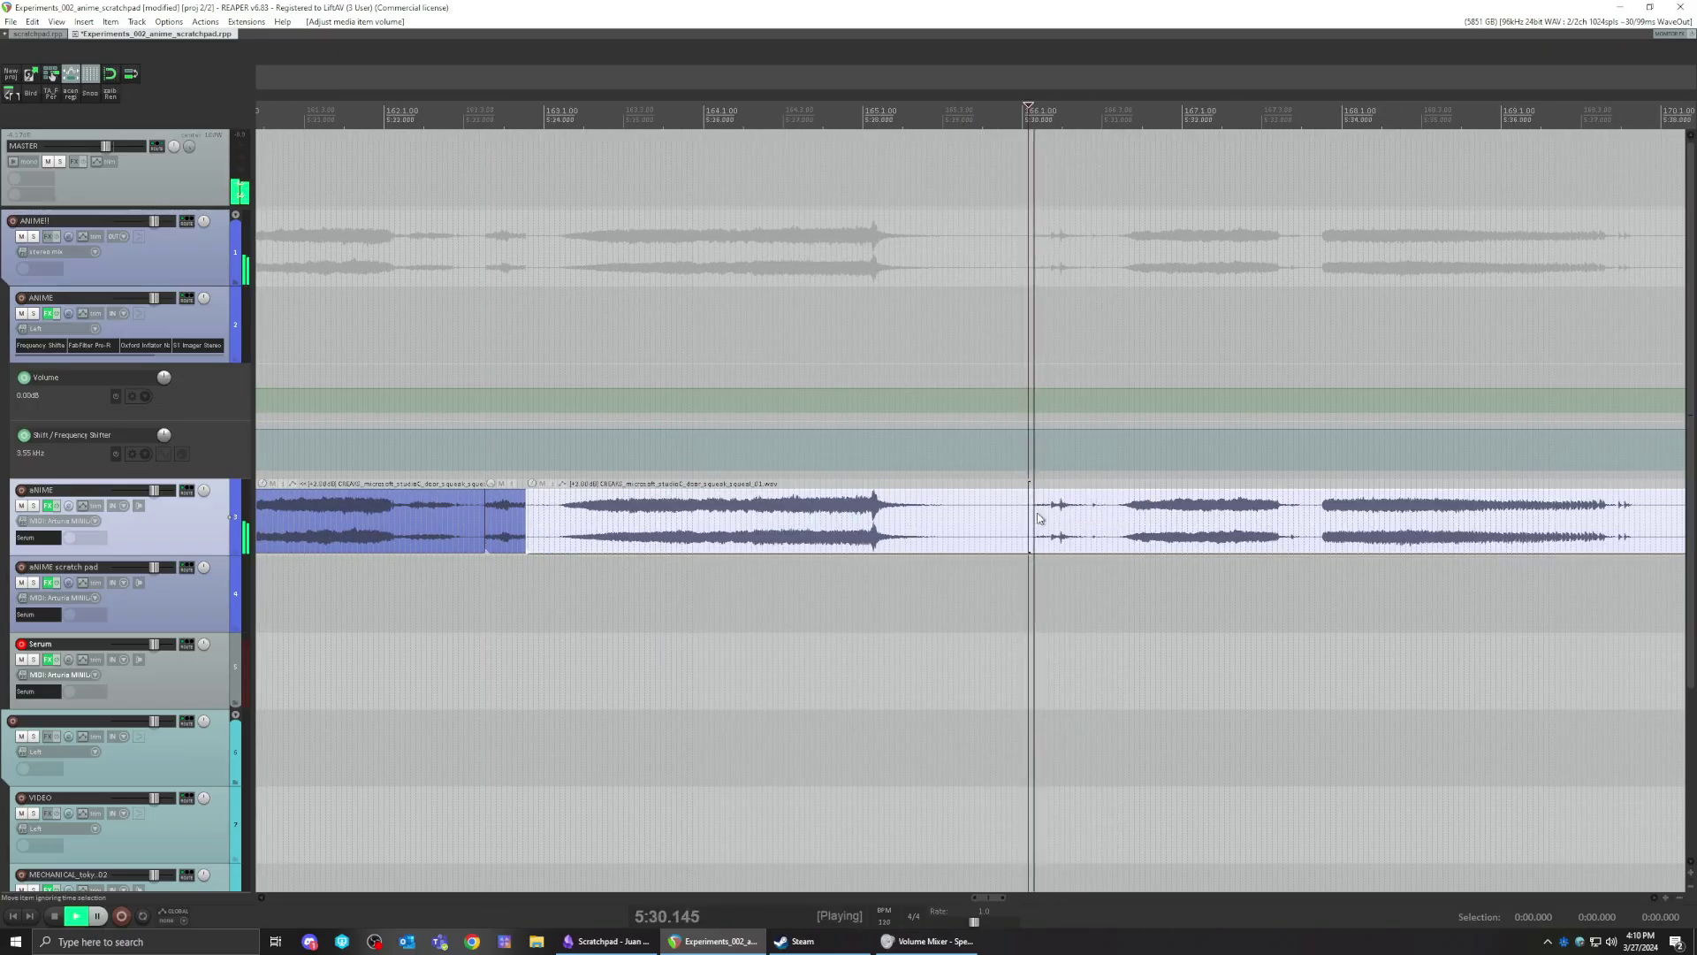
left_click(1124, 509)
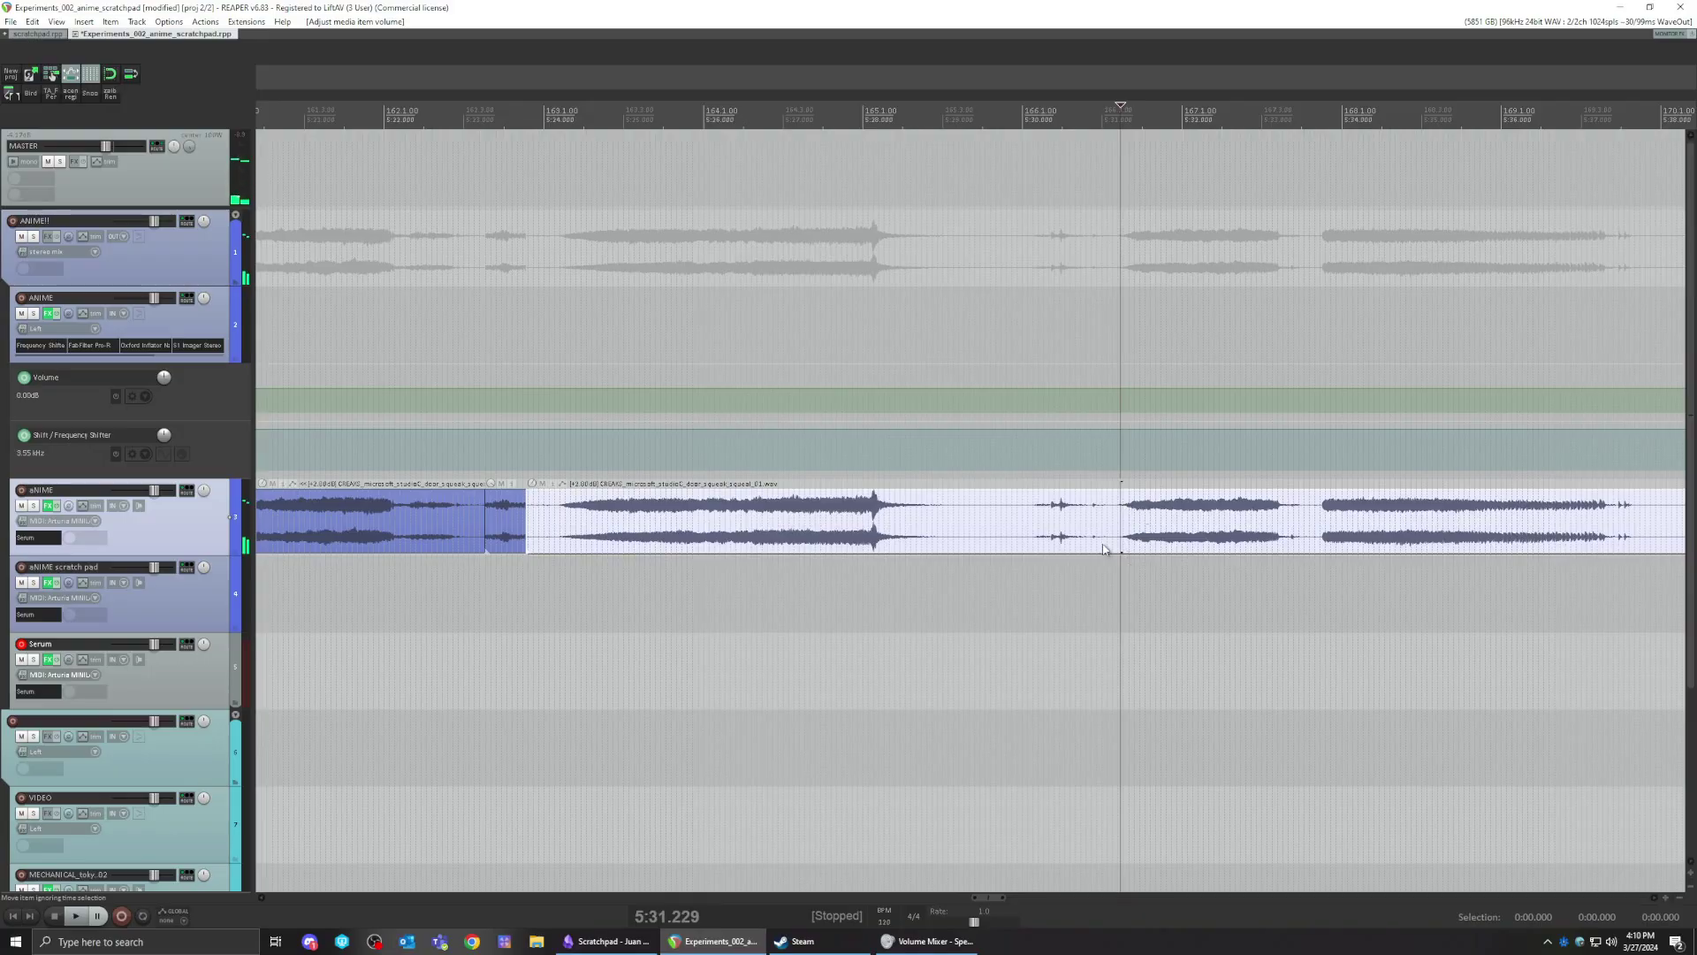
- Open the Serum instrument on the aNIME scratch pad track and review its distortion and compressor effects and its oscillator and noise settings
scroll(1133, 525, "down", 10)
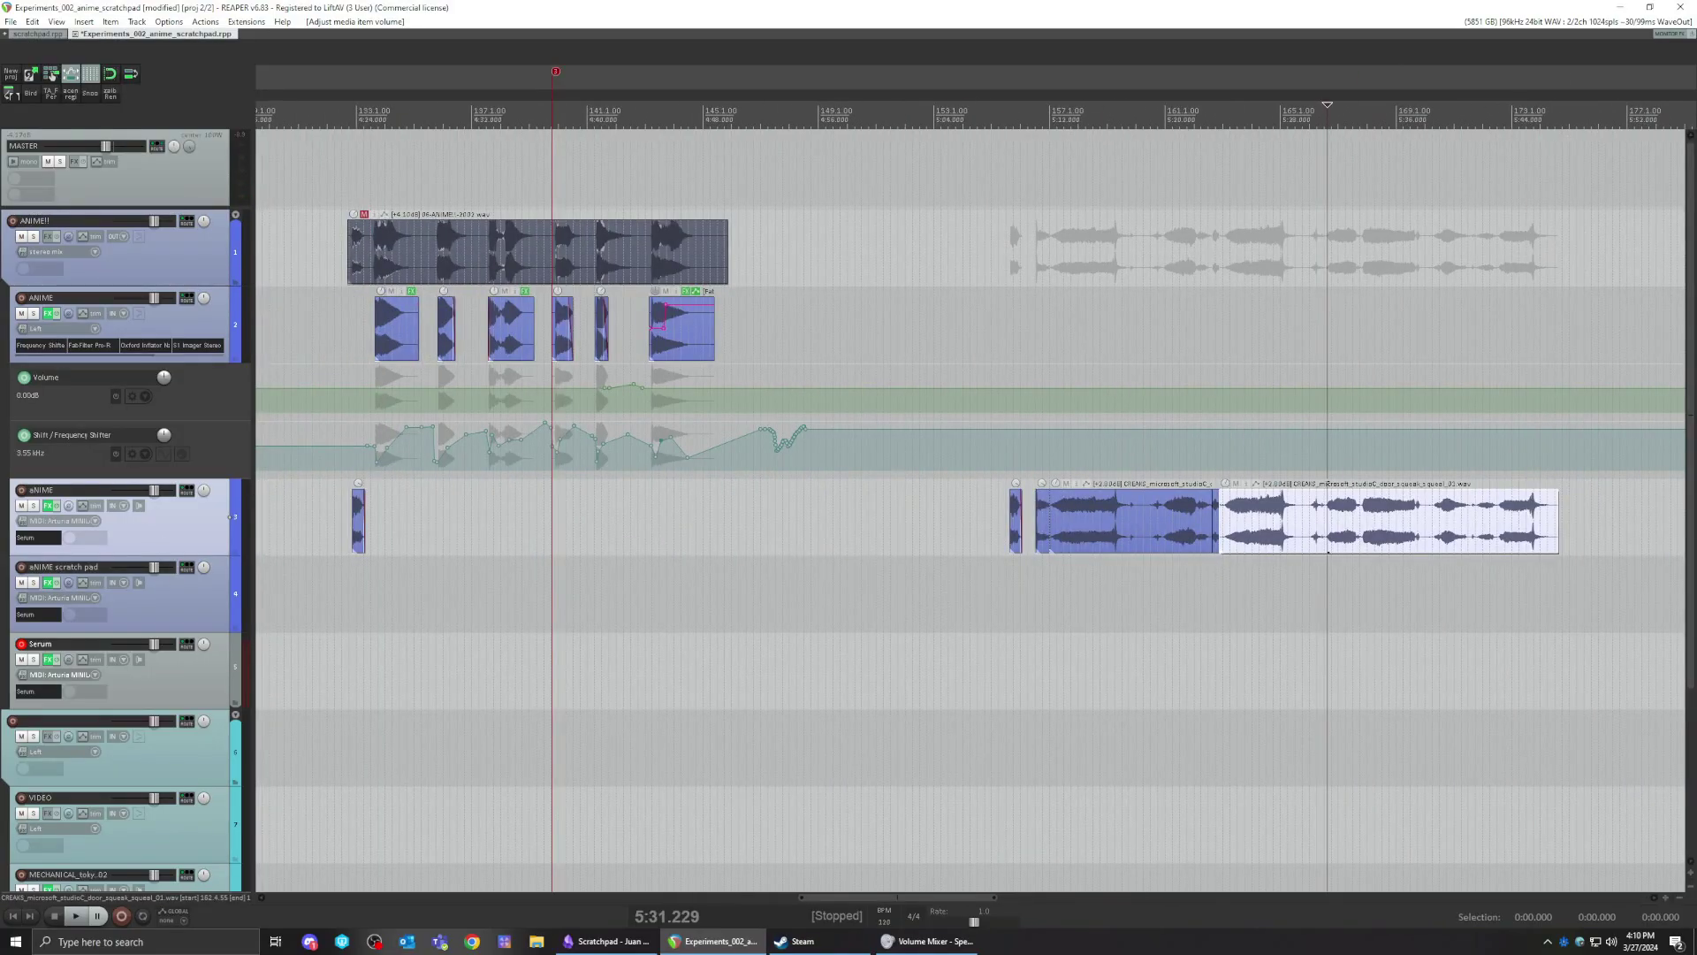
left_click(47, 583)
left_click_drag(625, 198, 1047, 194)
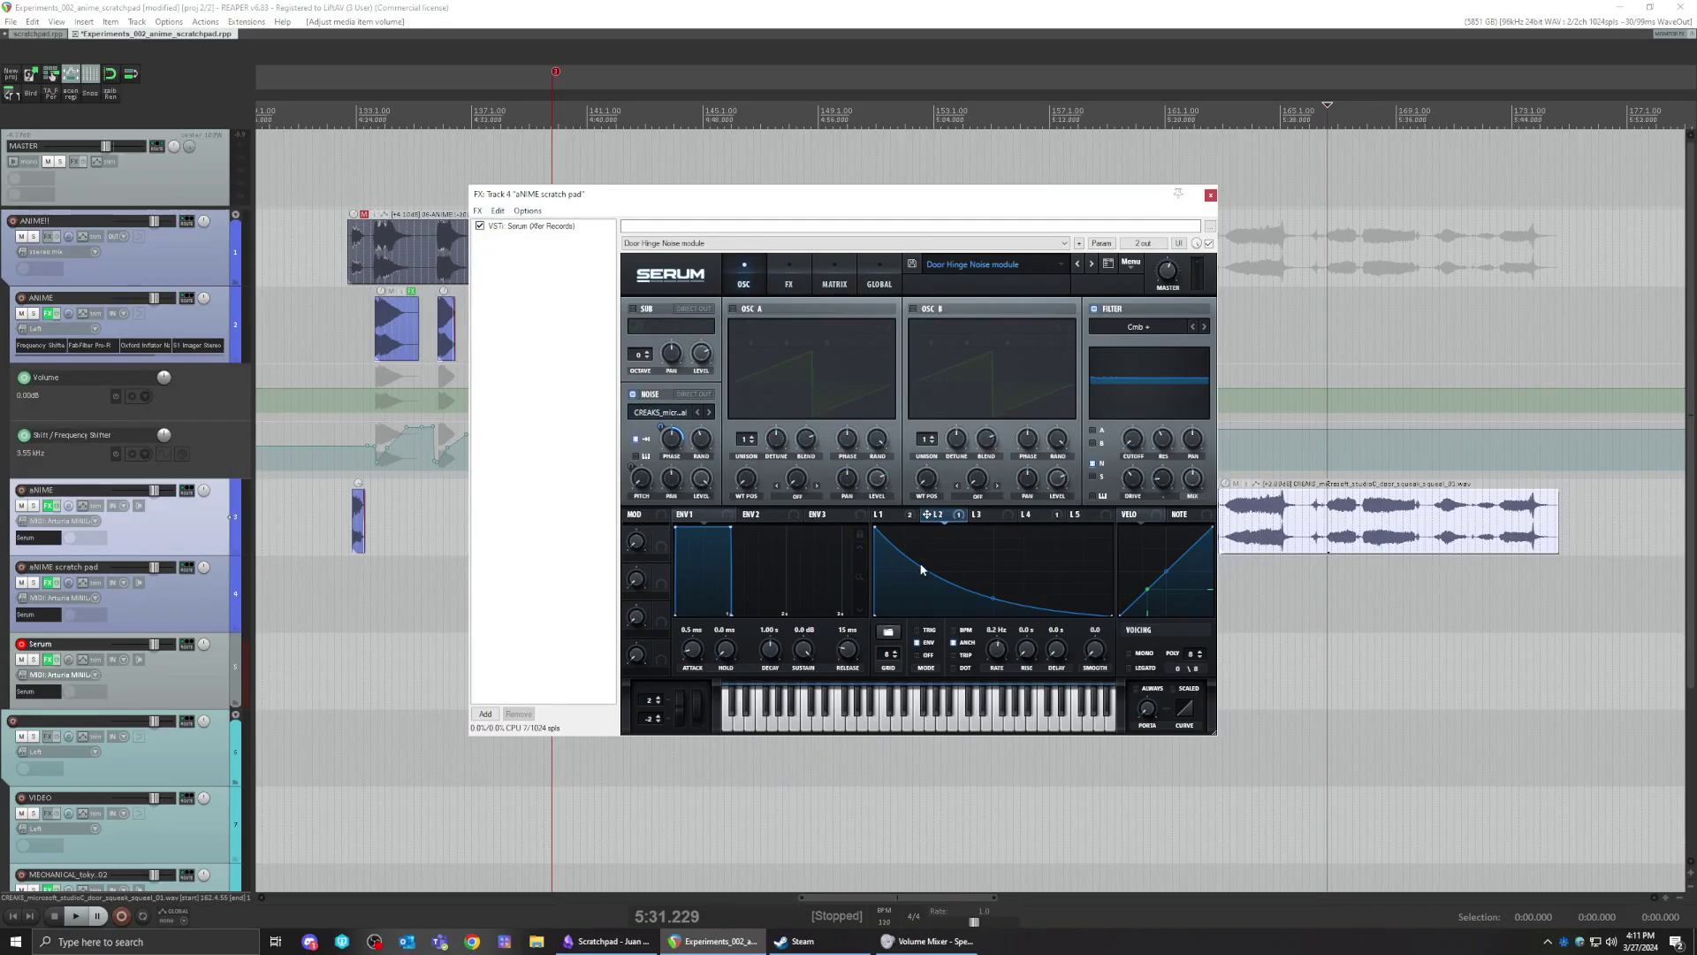
left_click(790, 283)
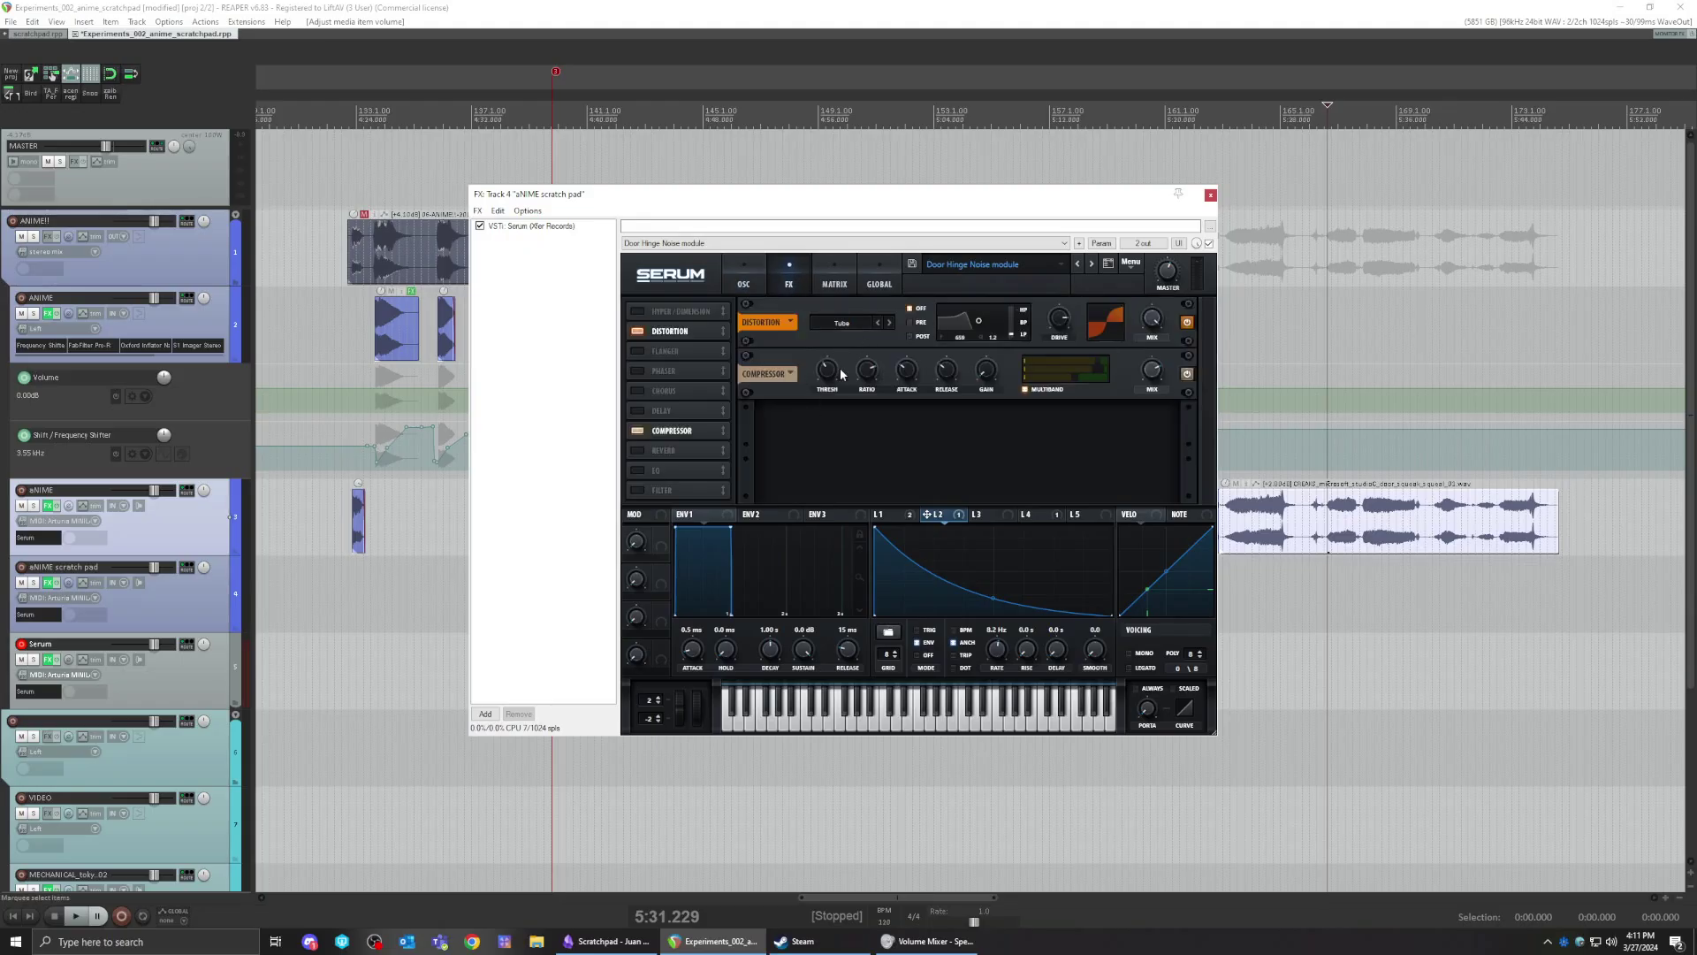
left_click(745, 280)
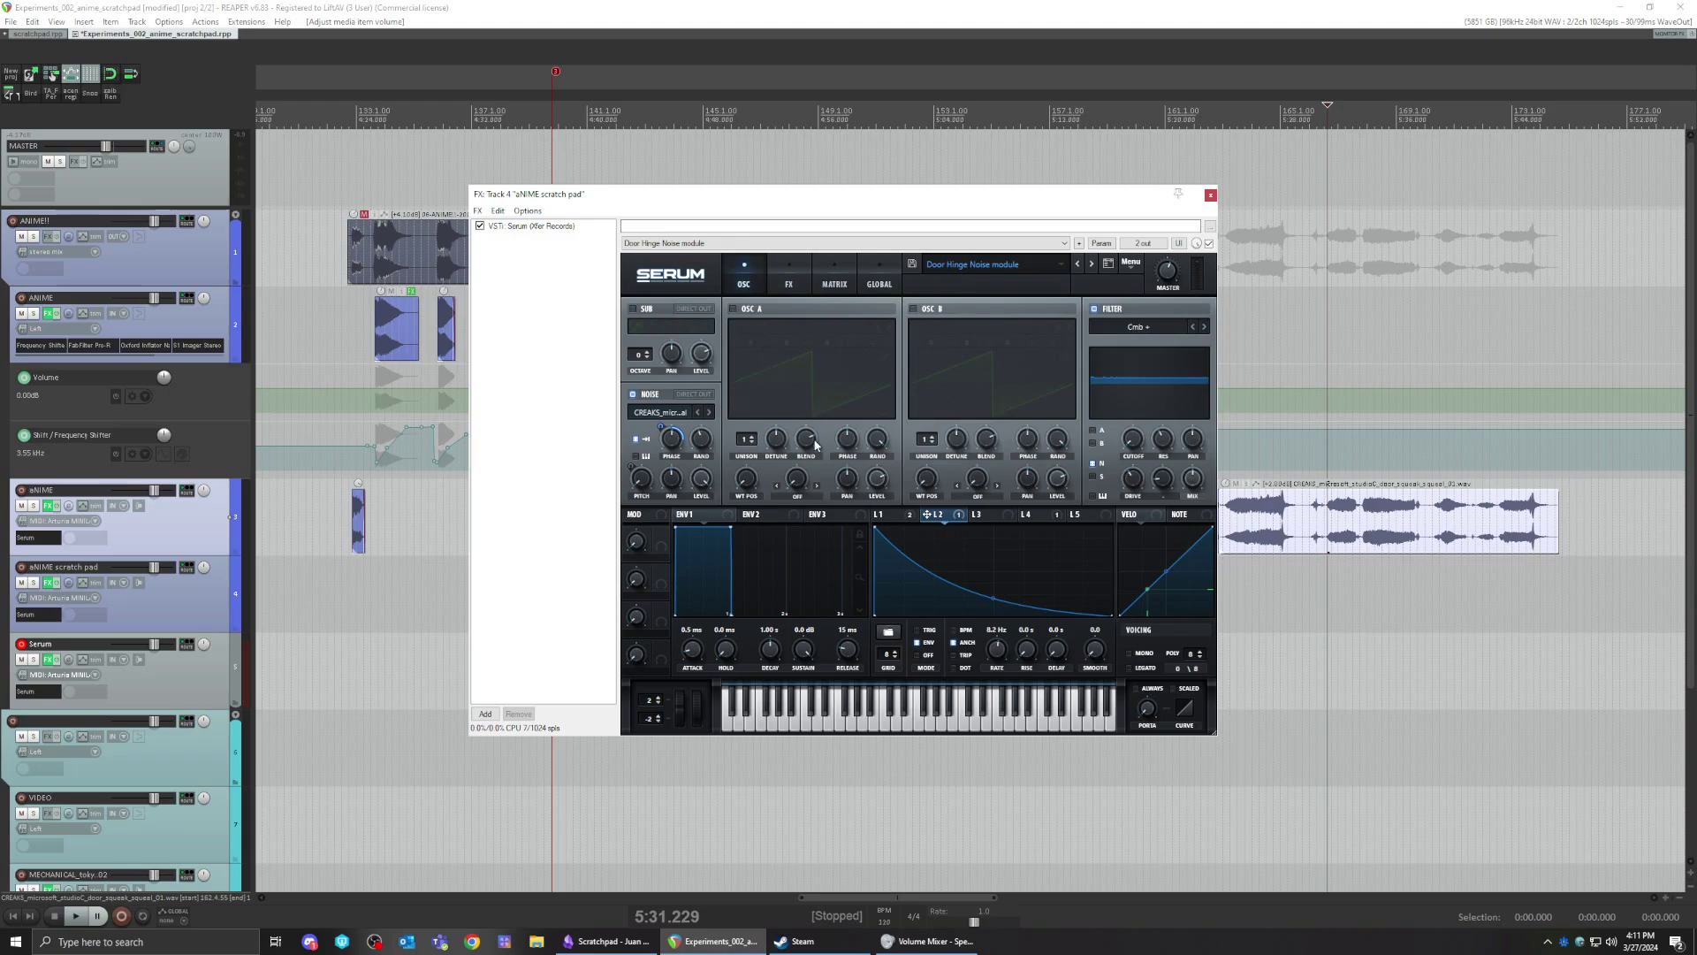